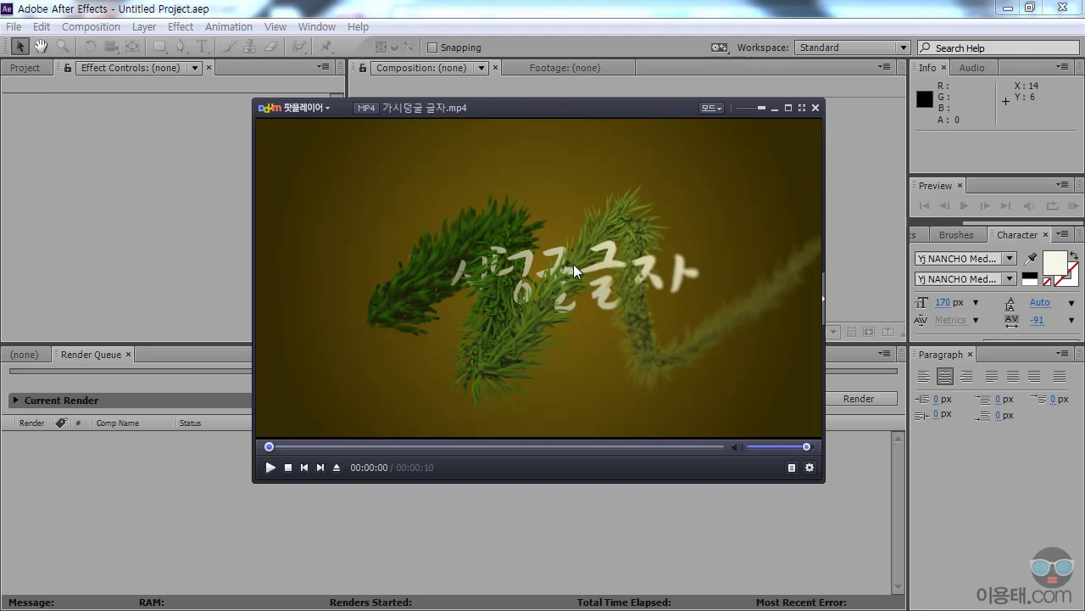
# Play the finished example video 가시덩굴 글자.mp4 and return to the empty After Effects project
pyautogui.click(271, 467)
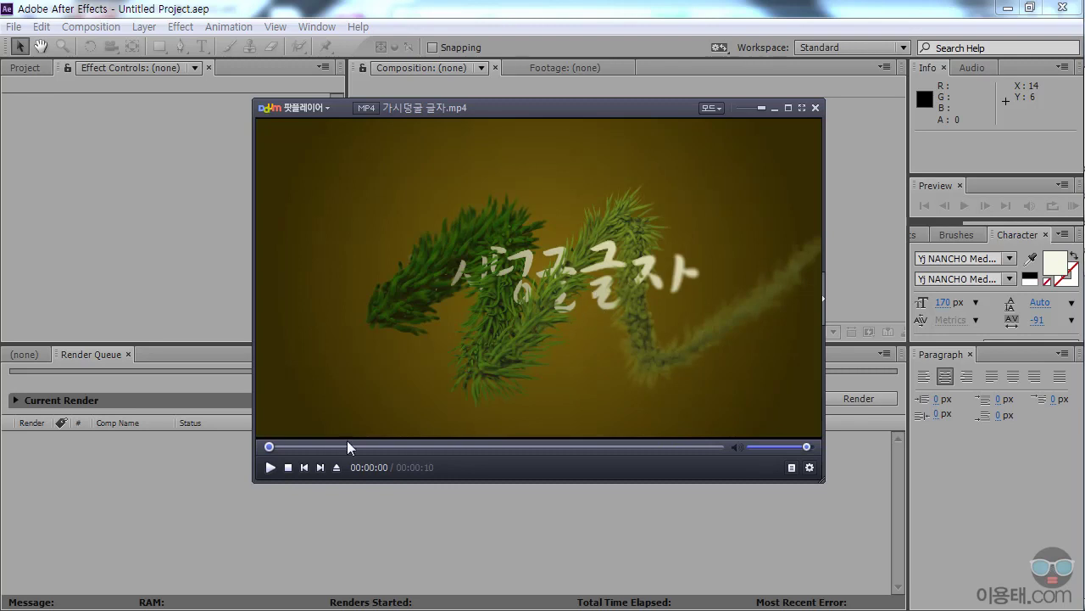
pyautogui.click(277, 466)
pyautogui.click(487, 12)
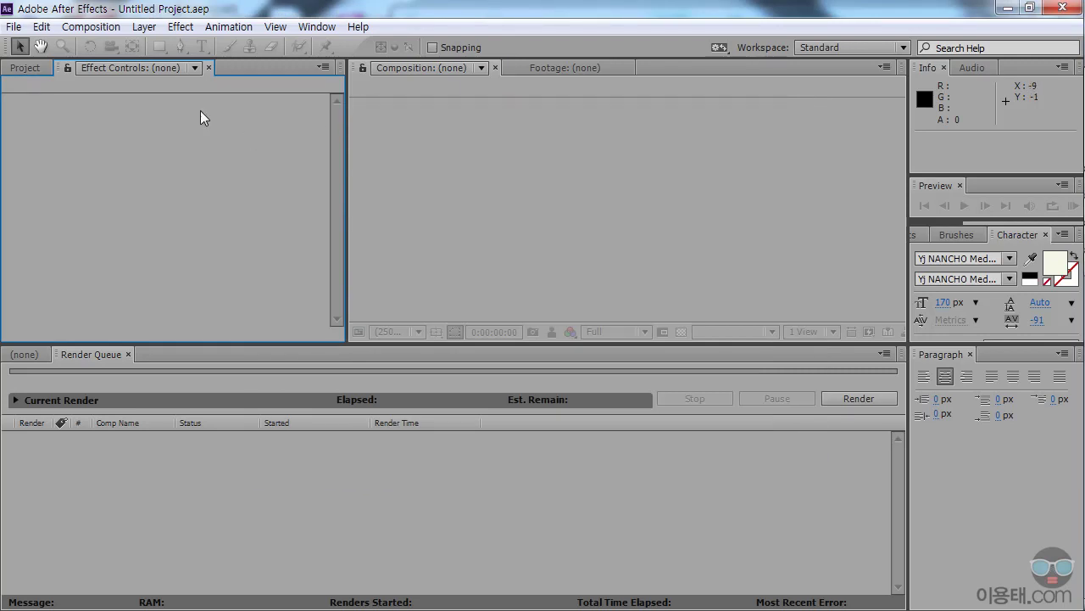
# Create a 1280 x 720, 10-second composition named 가시덩굴 글자 and enlarge the composition viewer
pyautogui.click(94, 28)
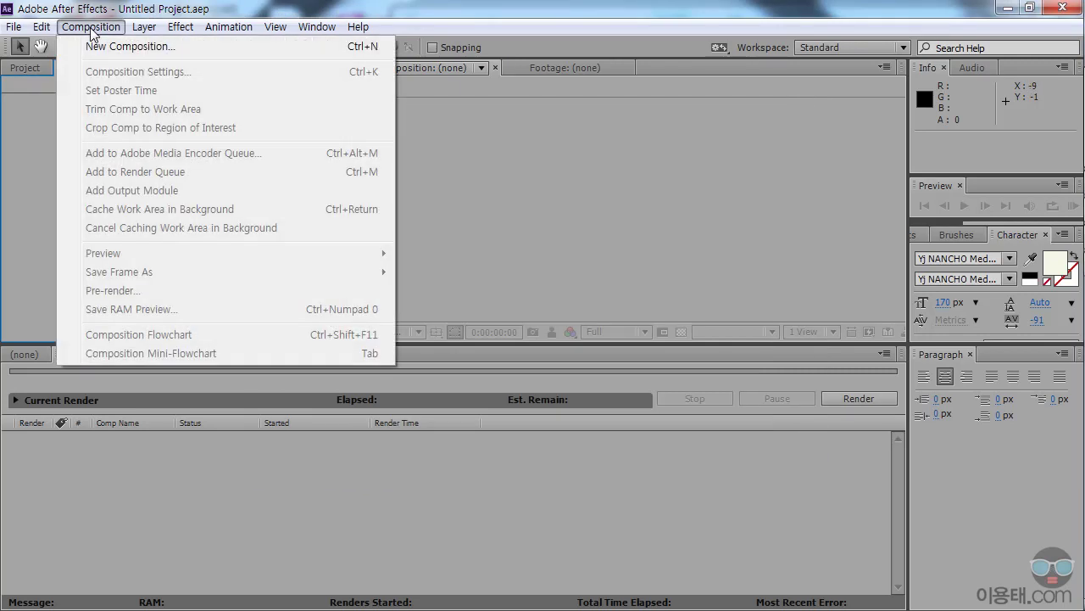
pyautogui.click(98, 49)
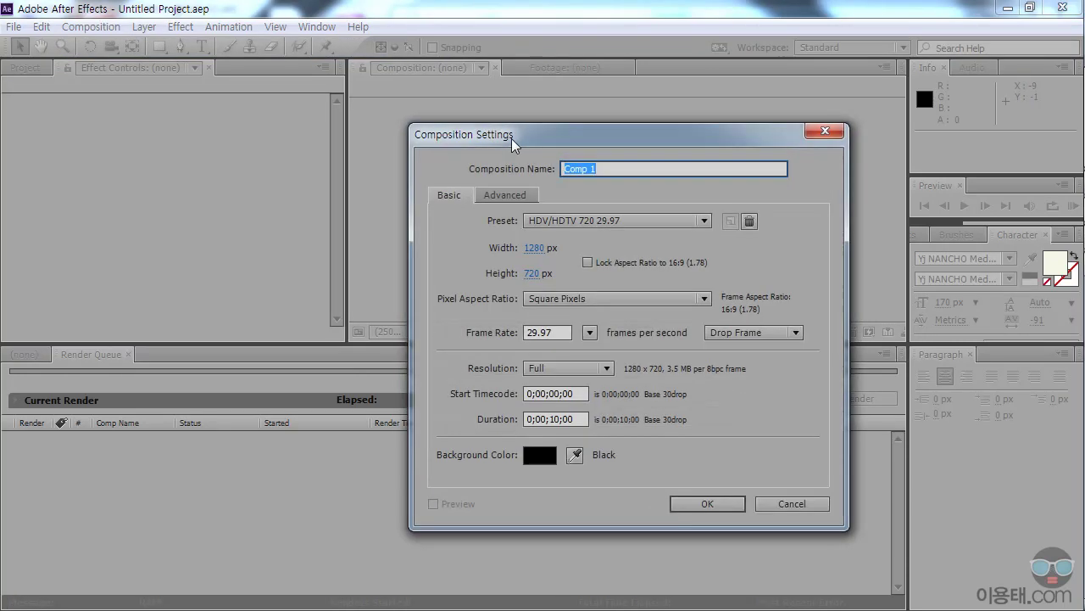
pyautogui.moveTo(563, 170); pyautogui.dragTo(562, 170)
pyautogui.write('rk')
pyautogui.press('BackSpace')
pyautogui.press('BackSpace')
pyautogui.write('가시ㄷ덩굴릅')
pyautogui.press('BackSpace')
pyautogui.write('글자')
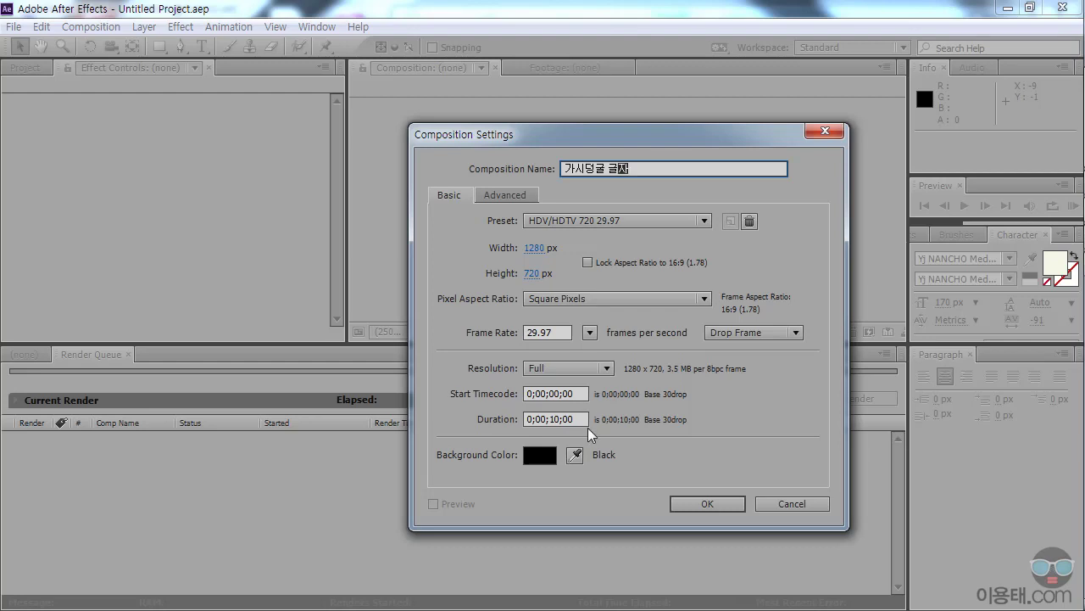
pyautogui.click(712, 504)
pyautogui.moveTo(307, 348); pyautogui.dragTo(306, 404)
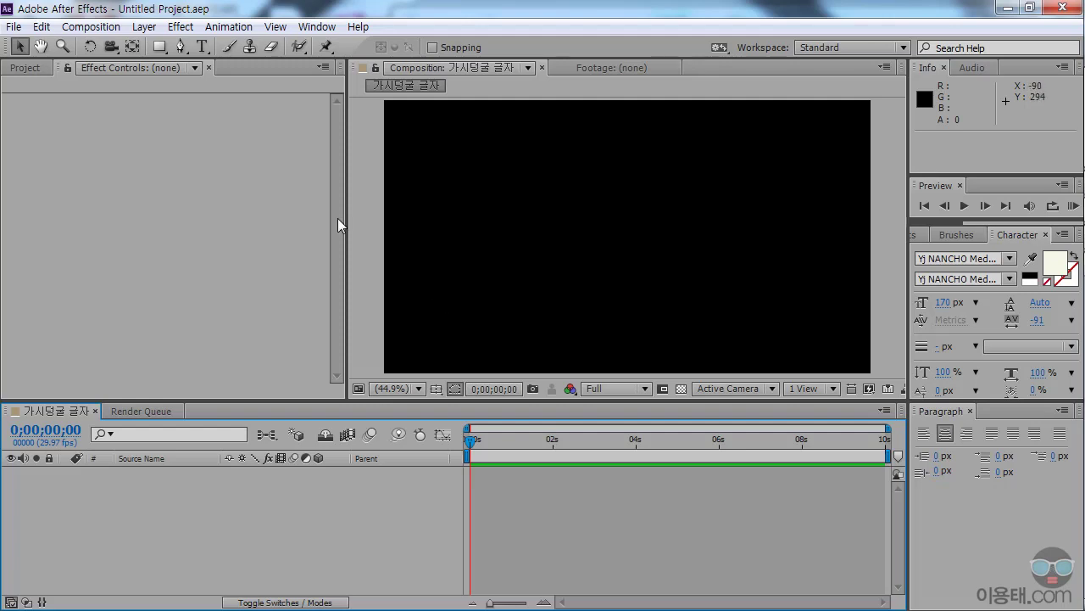
# Add a 1280 x 720 dark gray solid layer named 배경 to the composition
pyautogui.click(144, 26)
pyautogui.moveTo(152, 49)
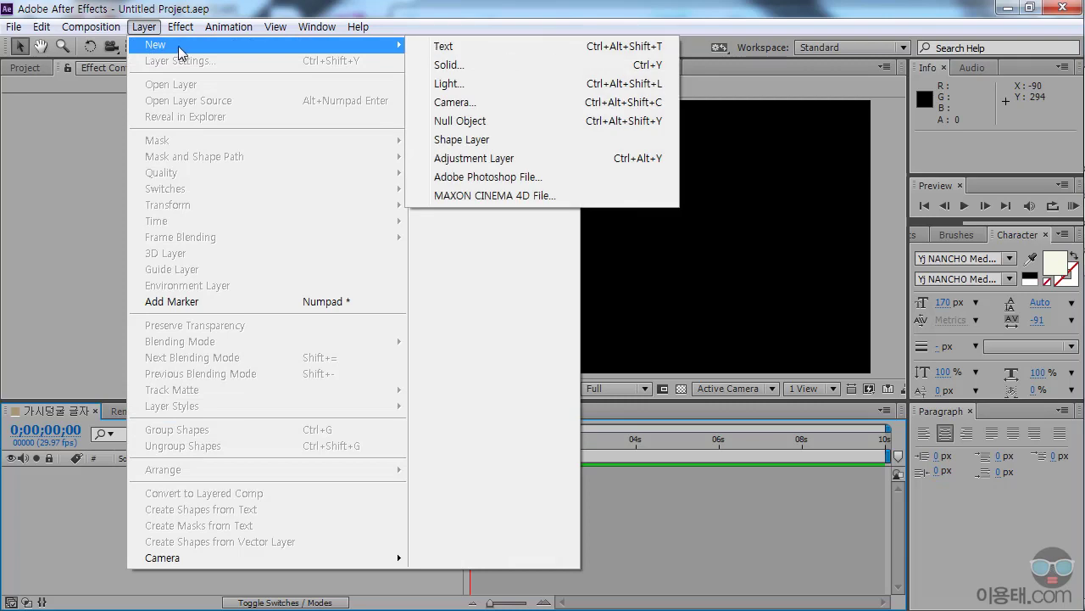
pyautogui.click(457, 66)
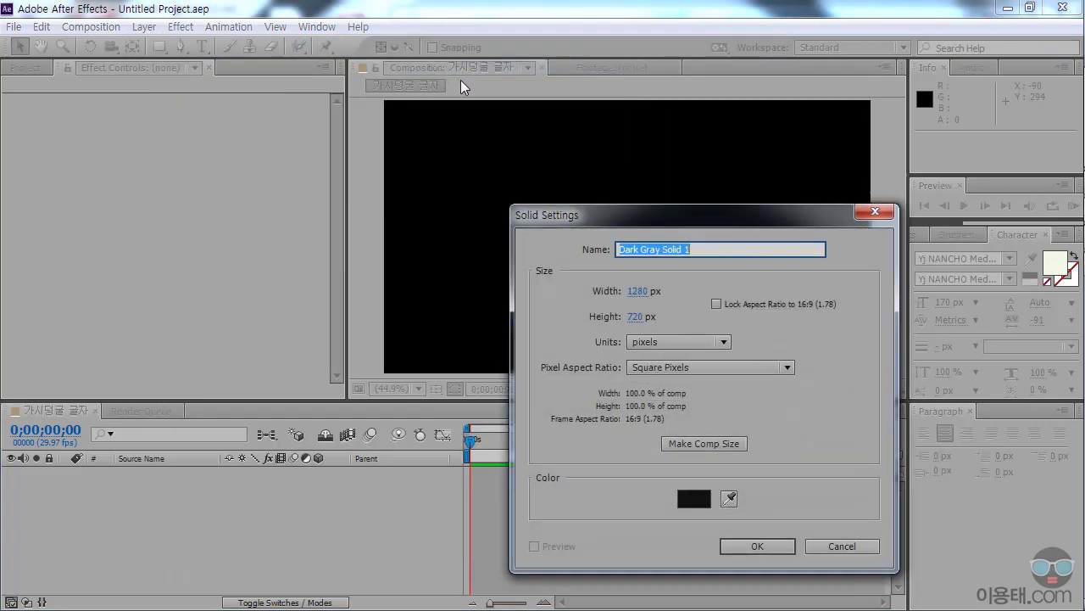
pyautogui.write('배')
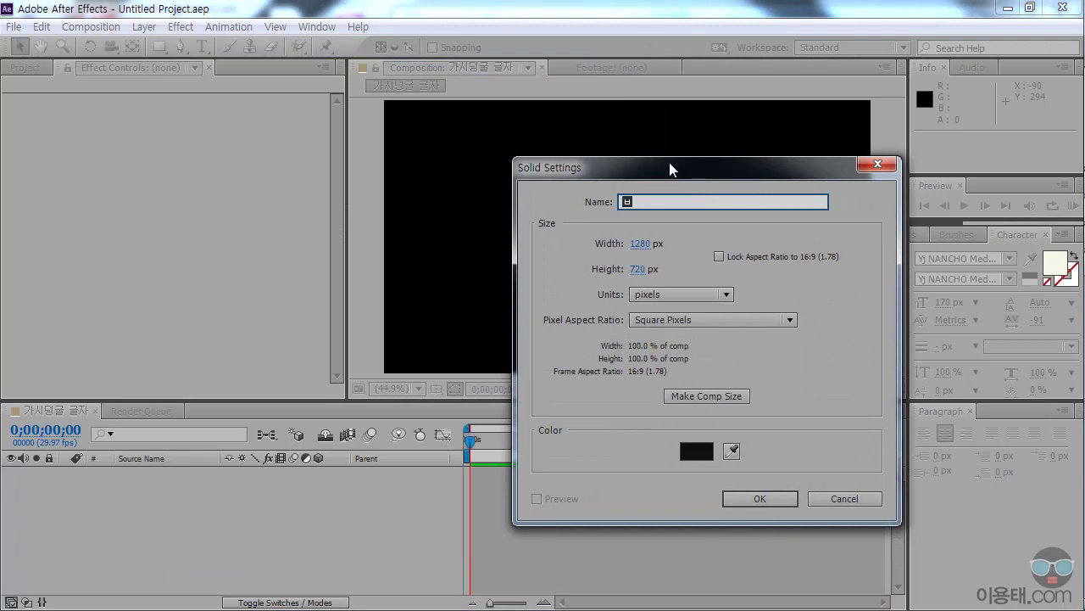
pyautogui.write('경')
pyautogui.click(762, 499)
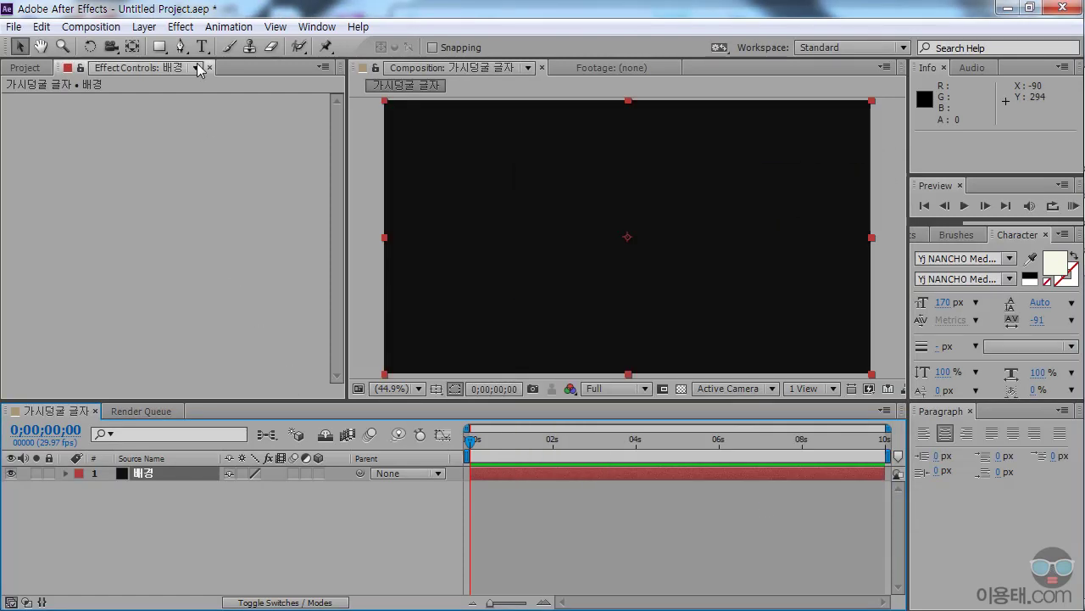
# Apply the Gradient Ramp effect to the 배경 layer and set its ramp shape to Radial Ramp
pyautogui.click(185, 28)
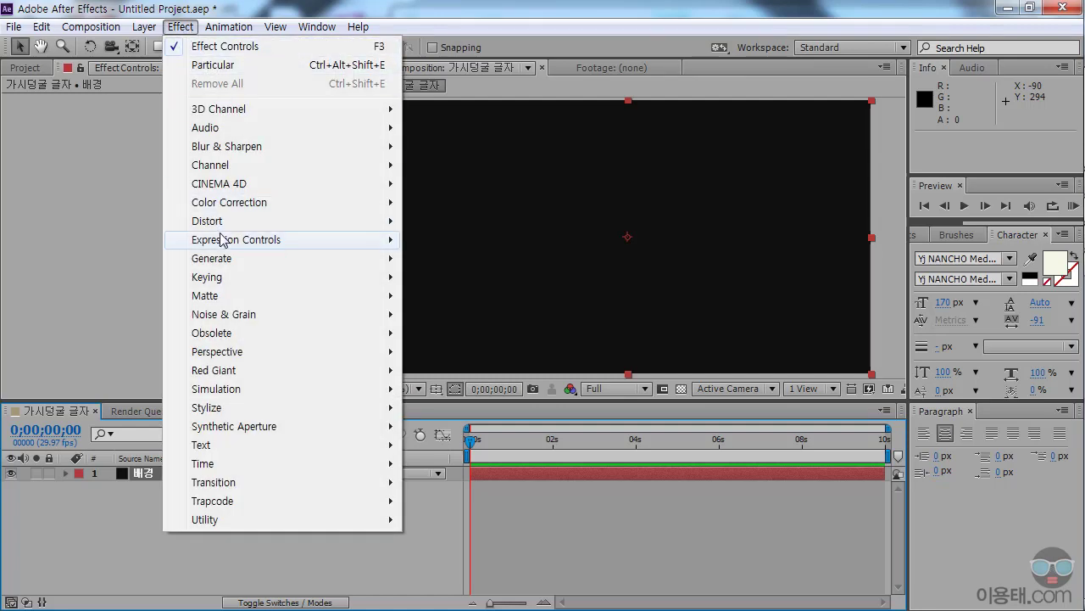
pyautogui.moveTo(248, 318)
pyautogui.moveTo(309, 259)
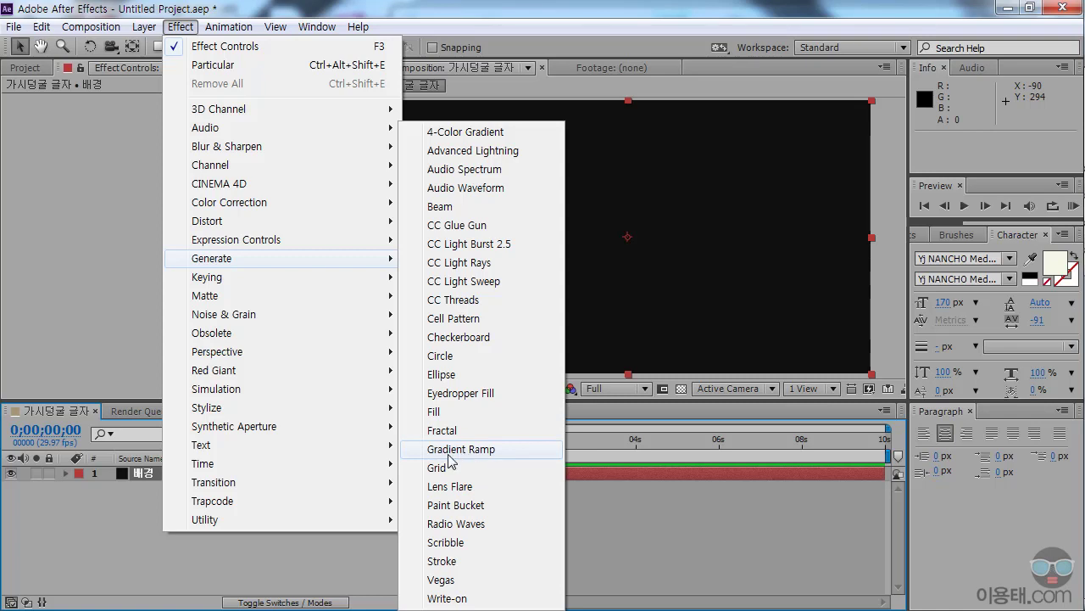
pyautogui.click(501, 455)
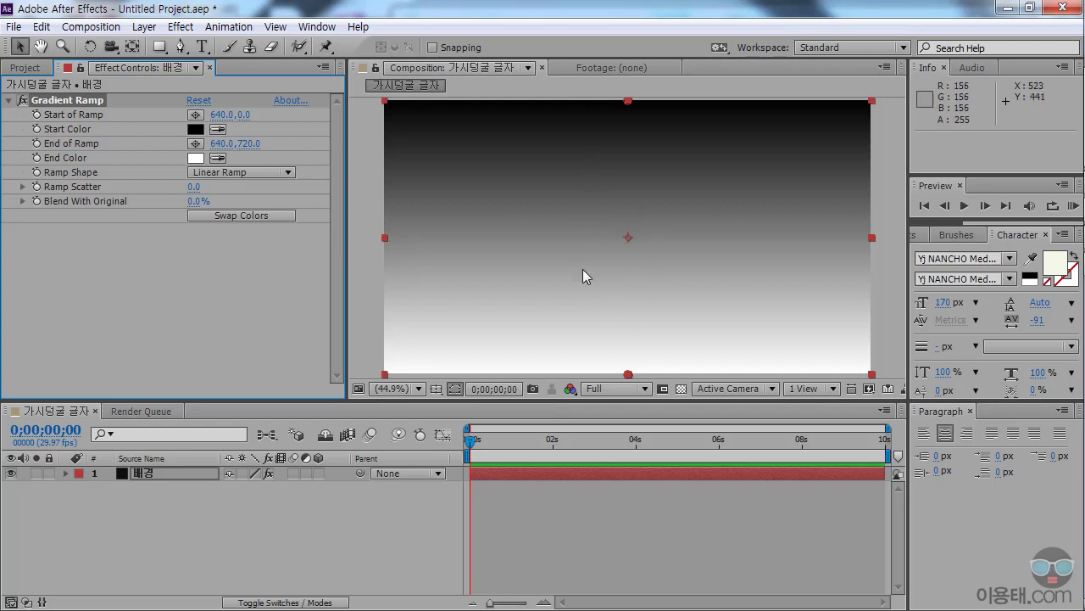
pyautogui.click(266, 174)
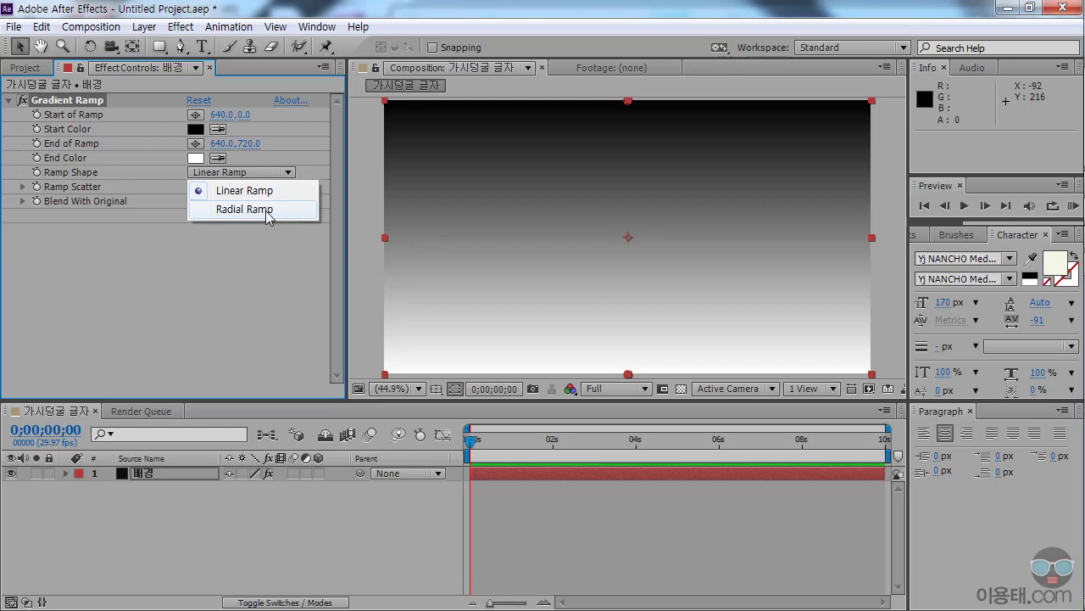
pyautogui.click(267, 211)
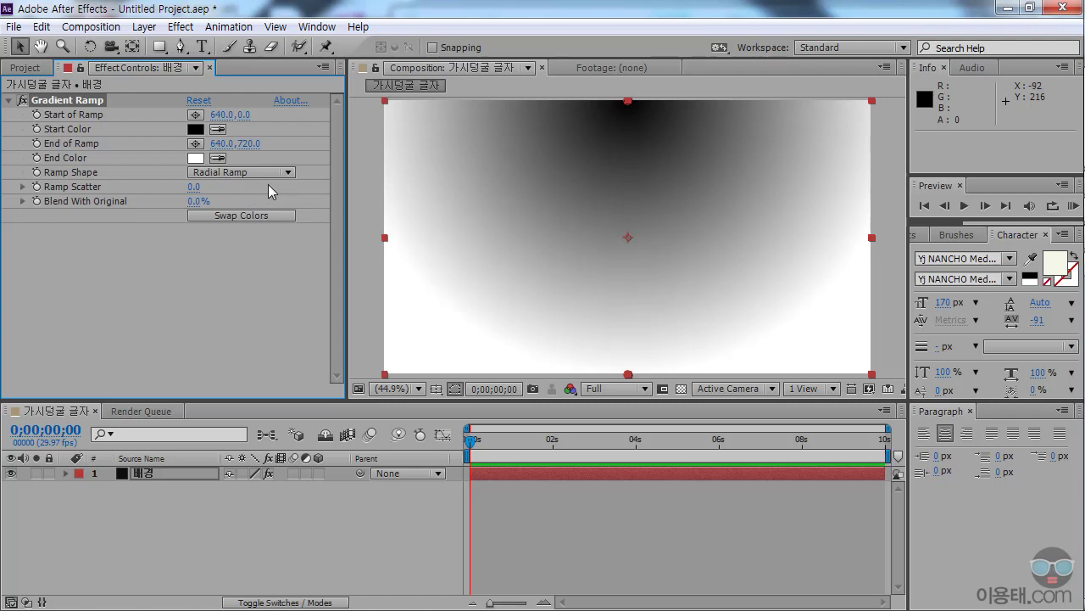
# Center the gradient's Start of Ramp point in the composition at 640, 360
pyautogui.click(194, 114)
pyautogui.click(620, 148)
pyautogui.moveTo(620, 150); pyautogui.dragTo(628, 240)
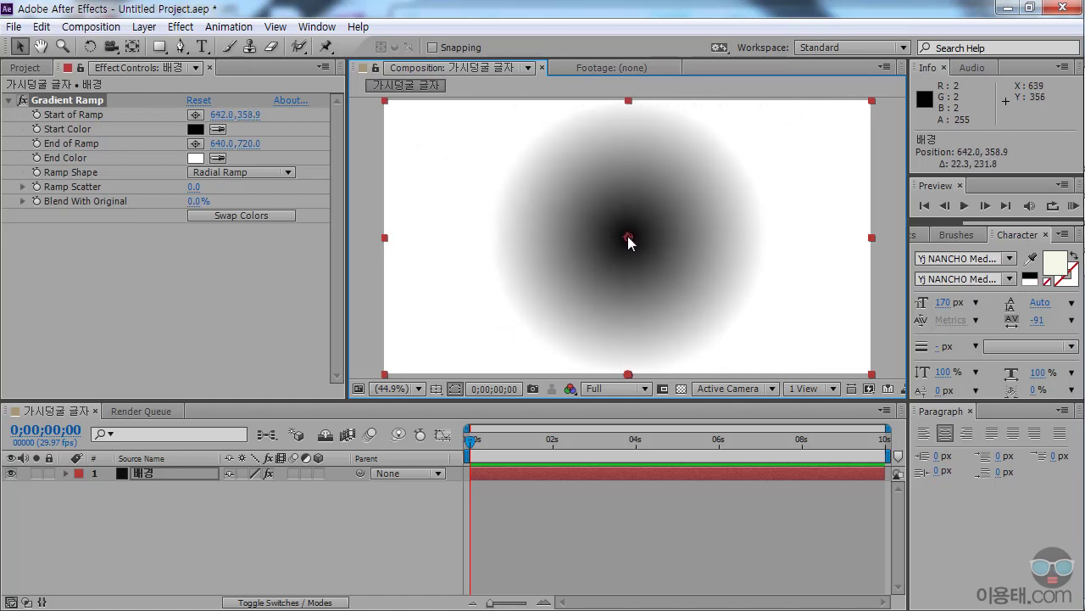
pyautogui.click(219, 115)
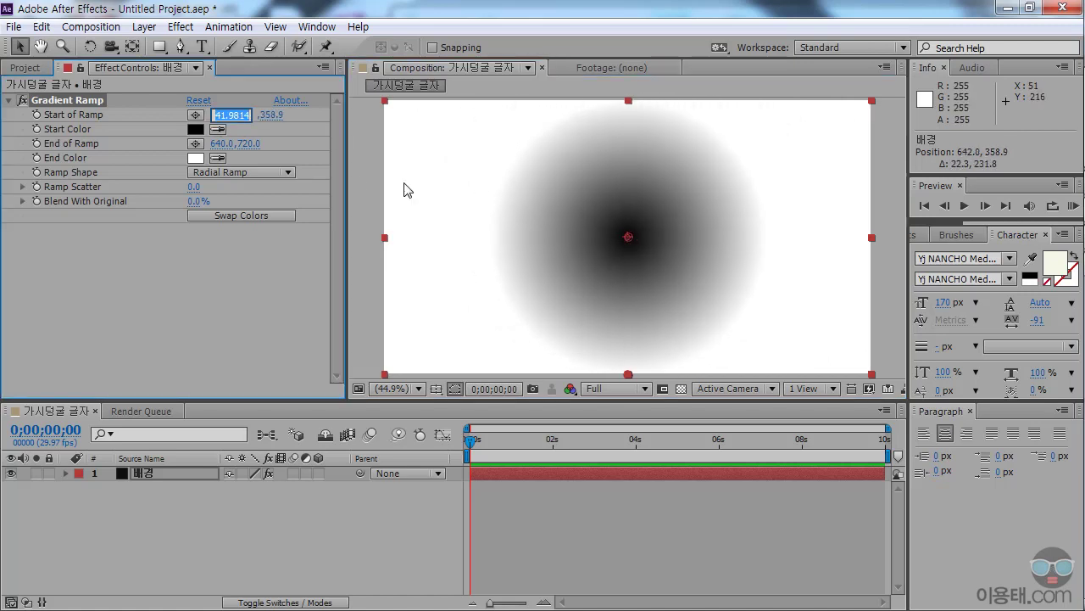
pyautogui.write('640')
pyautogui.press('Return')
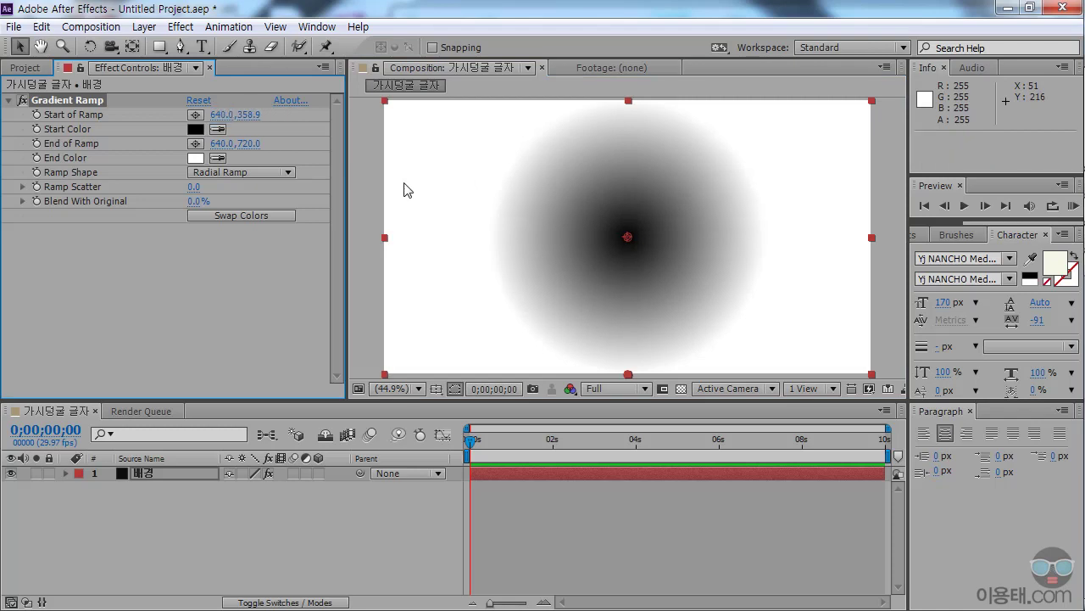
pyautogui.click(249, 116)
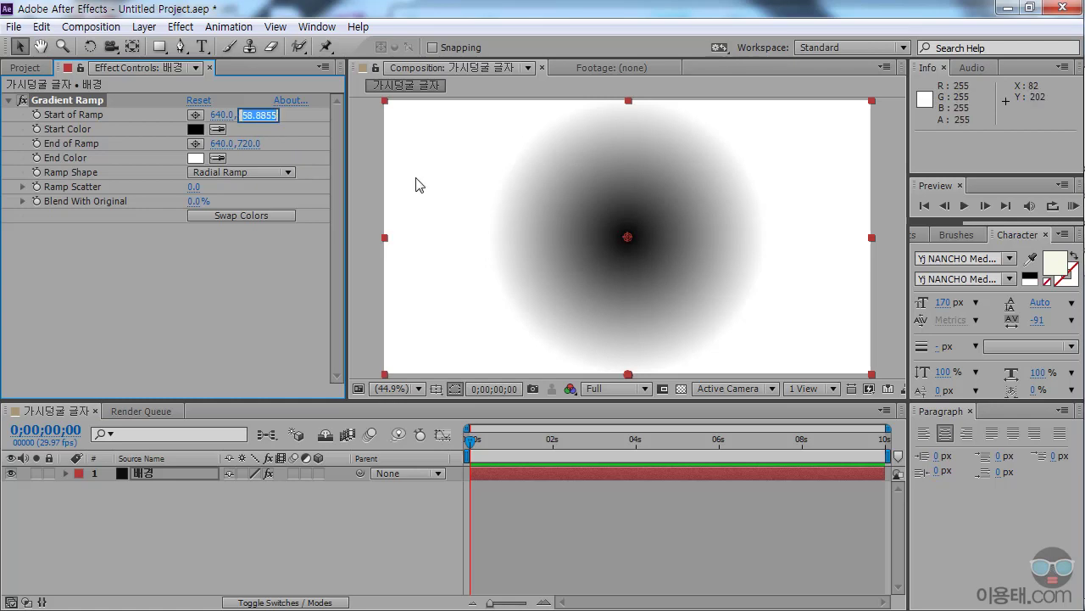
pyautogui.write('360')
pyautogui.press('Return')
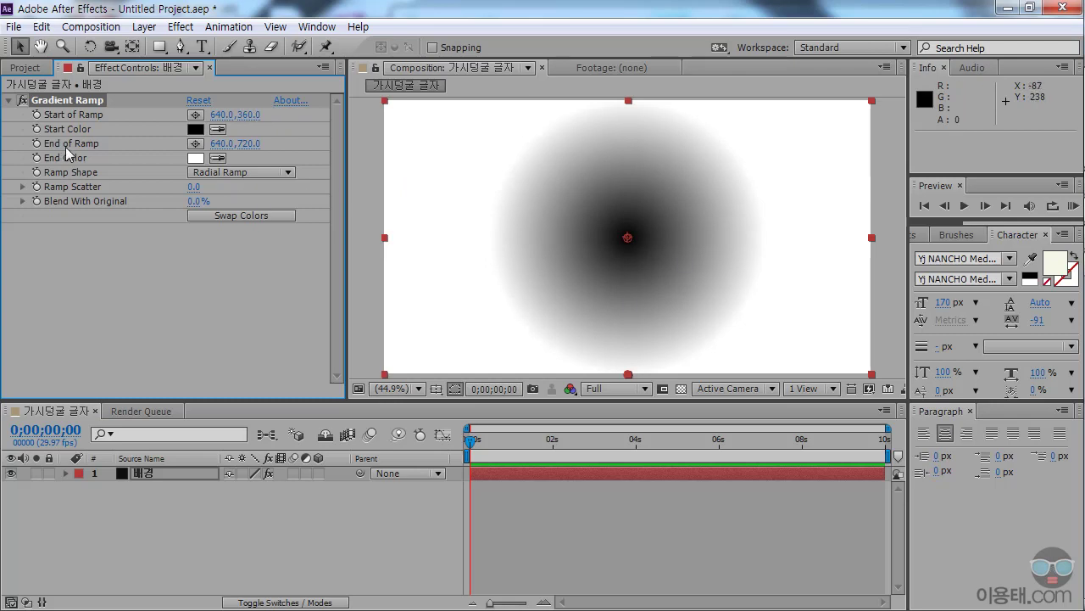
# Place the gradient's End of Ramp point near the lower-left corner of the frame, at about 49, 669
pyautogui.click(195, 144)
pyautogui.click(453, 320)
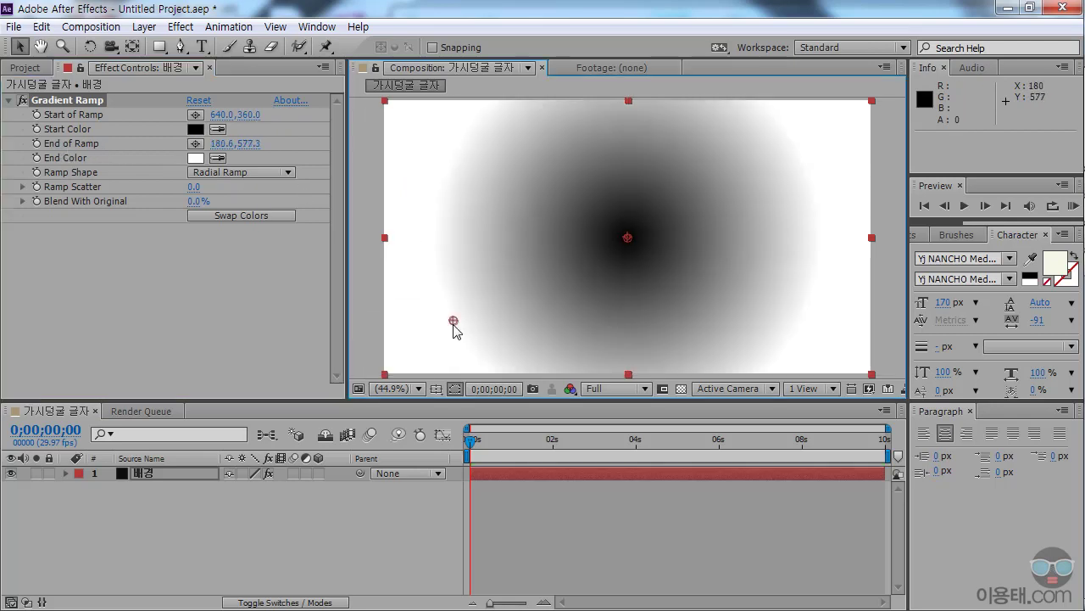
pyautogui.moveTo(453, 320); pyautogui.dragTo(405, 357)
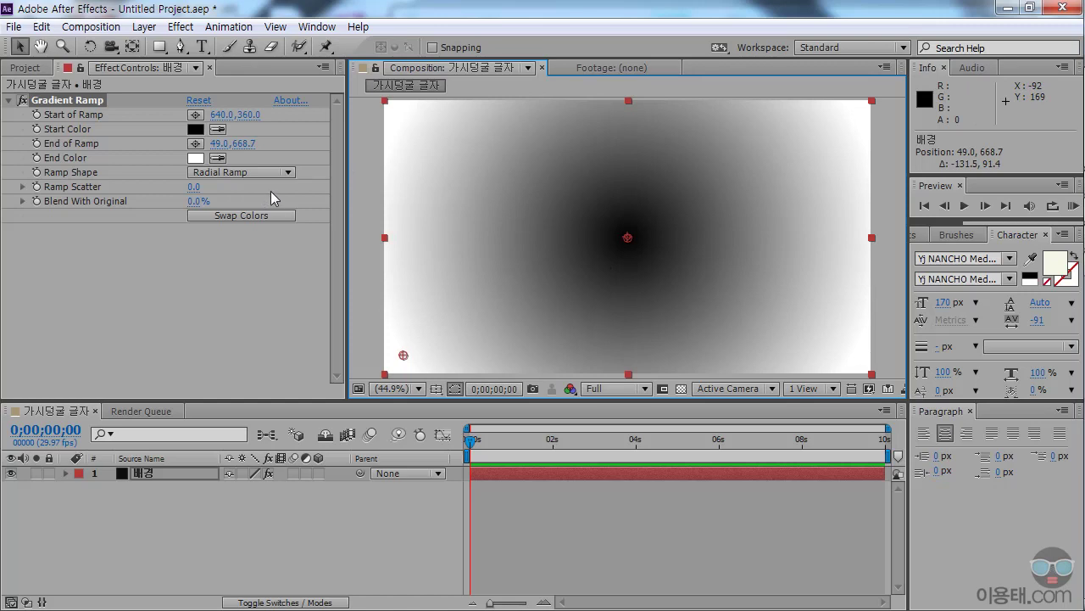
# Set the gradient's start color to olive green 8B9C17
pyautogui.click(194, 129)
pyautogui.moveTo(386, 318); pyautogui.dragTo(539, 296)
pyautogui.moveTo(514, 507); pyautogui.dragTo(526, 513)
pyautogui.click(412, 342)
pyautogui.click(520, 499)
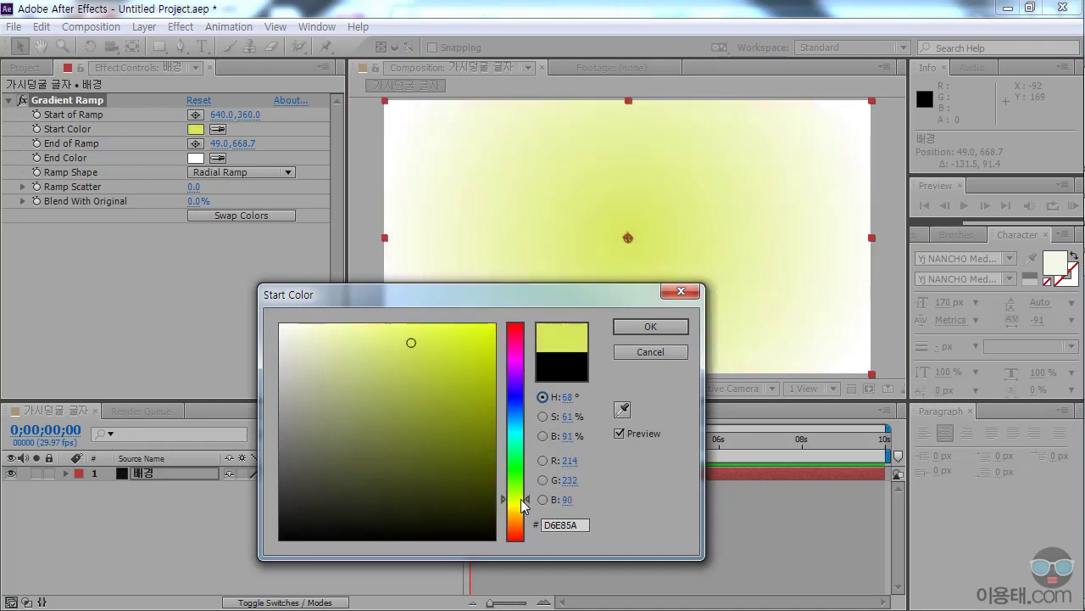
pyautogui.click(446, 383)
pyautogui.click(465, 410)
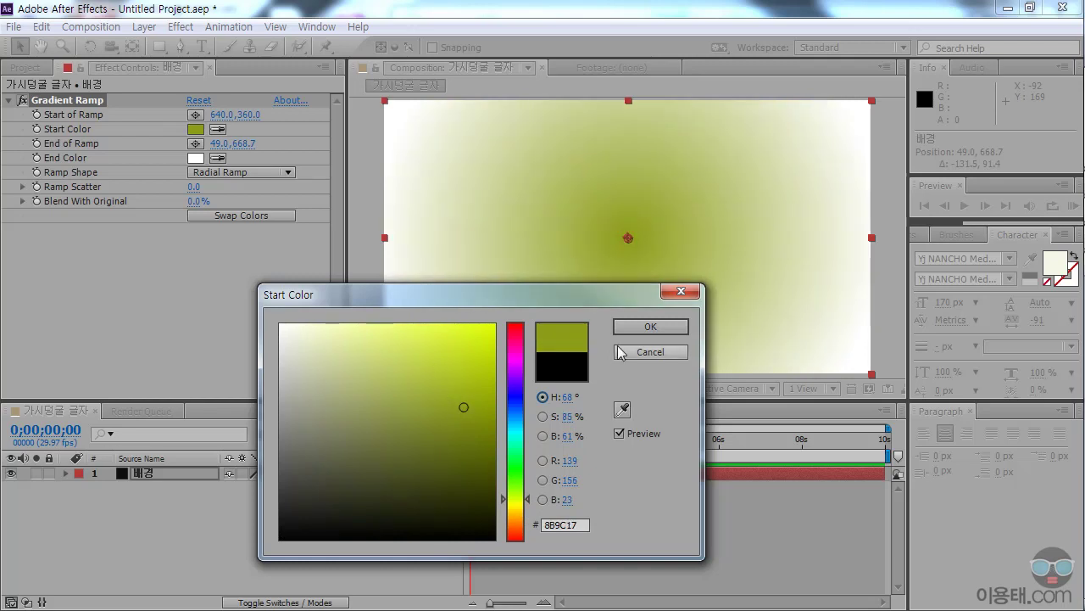
pyautogui.click(645, 328)
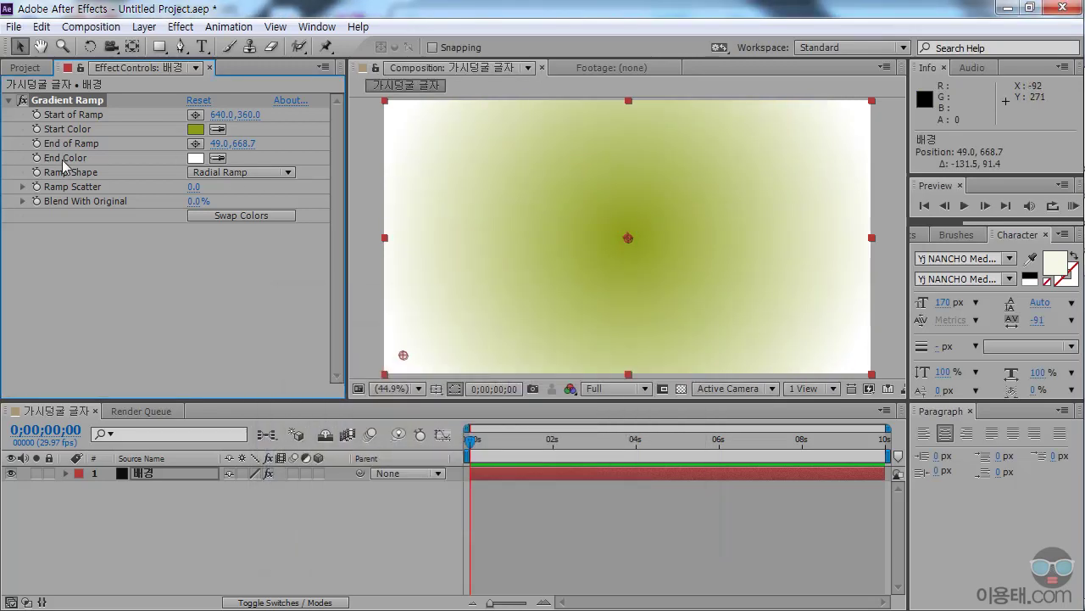
# Set the gradient's end color to very dark brown 261D03
pyautogui.click(218, 159)
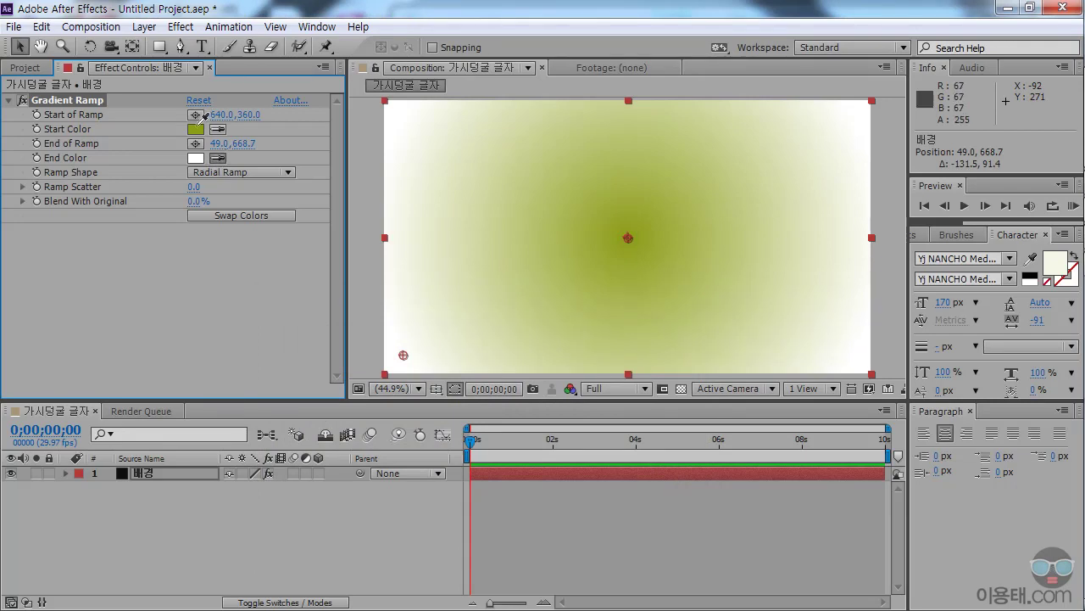
pyautogui.click(197, 129)
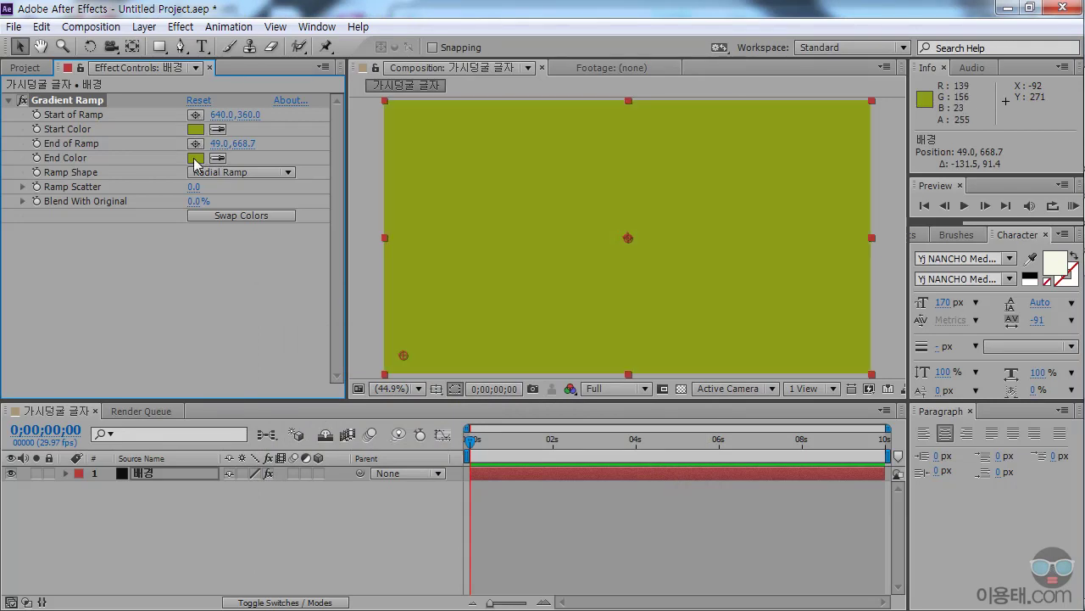
pyautogui.click(196, 158)
pyautogui.click(480, 490)
pyautogui.click(480, 507)
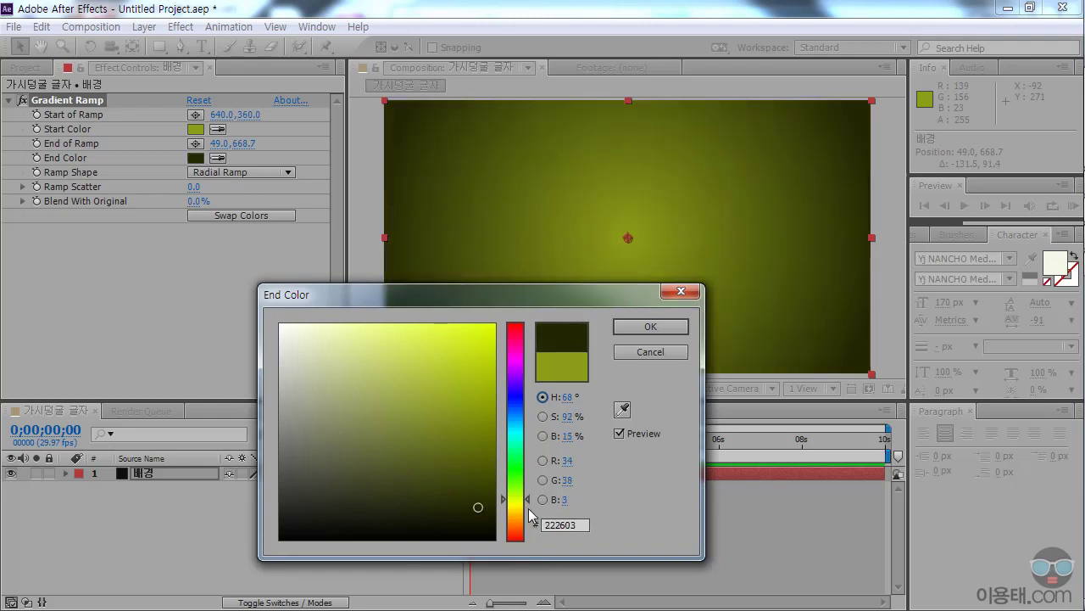
pyautogui.moveTo(527, 501); pyautogui.dragTo(529, 517)
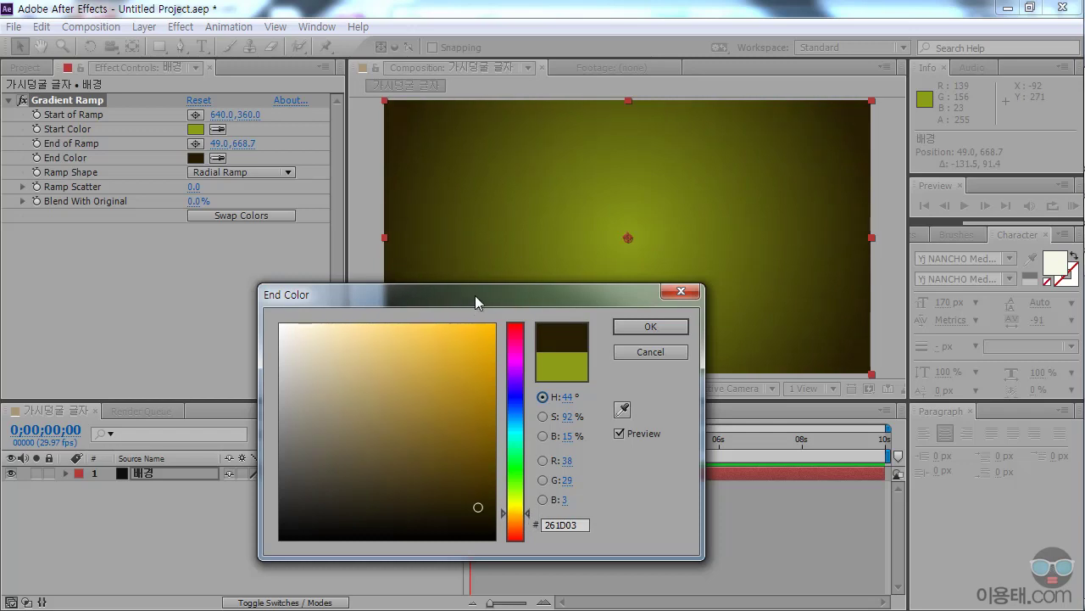
pyautogui.moveTo(469, 293); pyautogui.dragTo(572, 332)
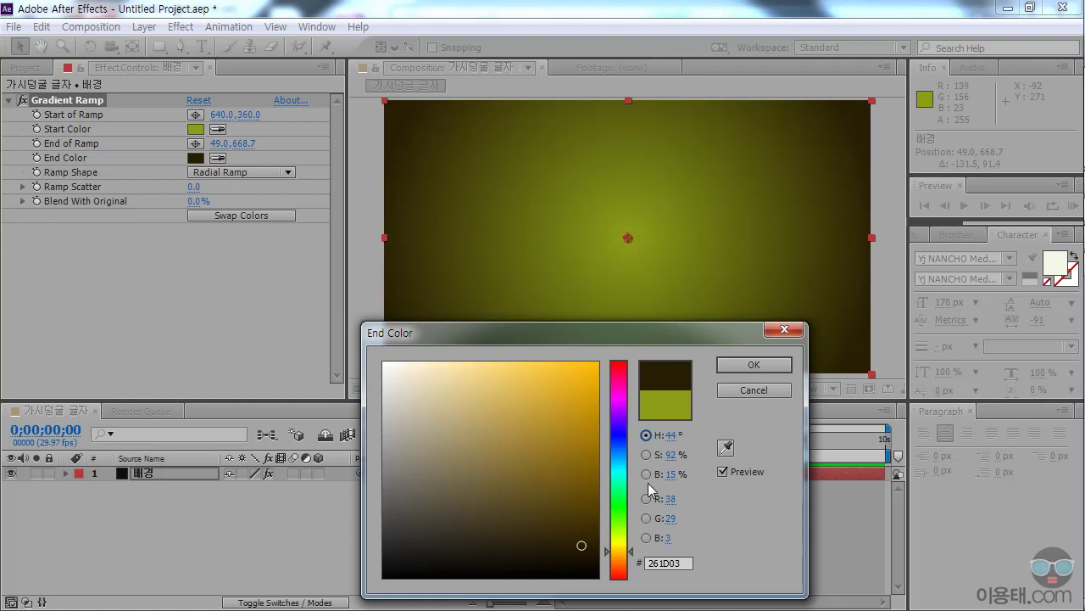
pyautogui.click(754, 364)
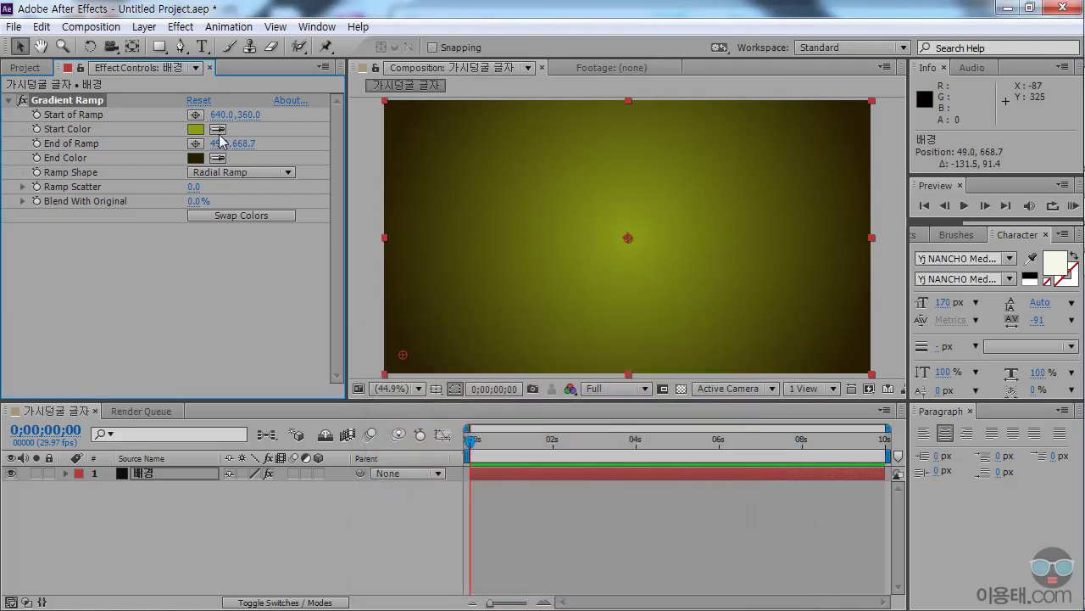
# Change the gradient's start color to a golden brown with a hue of 49°
pyautogui.click(196, 129)
pyautogui.moveTo(631, 539); pyautogui.dragTo(629, 549)
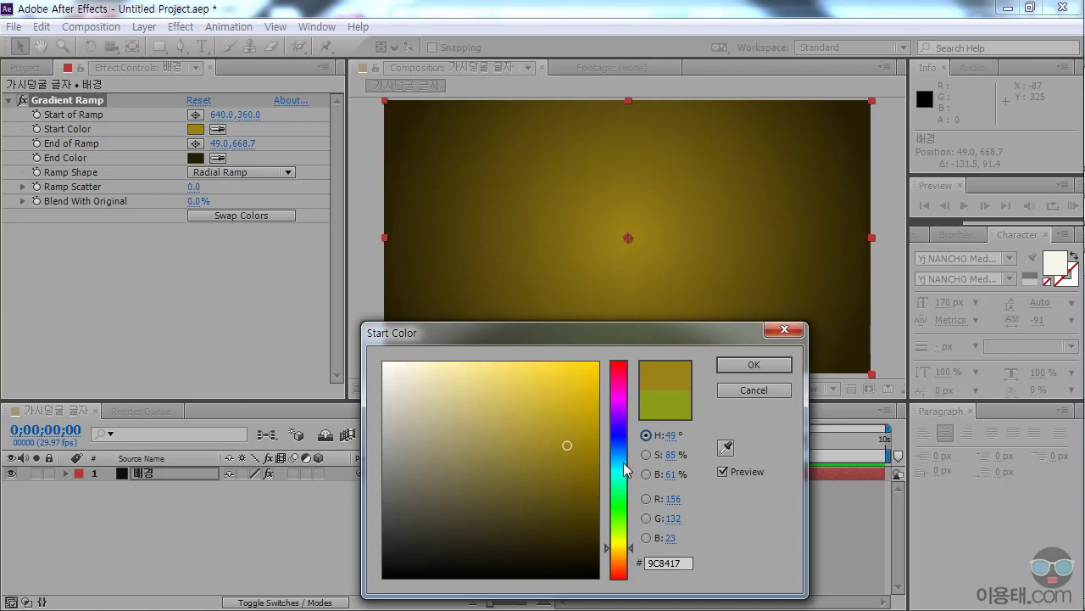
pyautogui.click(573, 442)
pyautogui.click(754, 364)
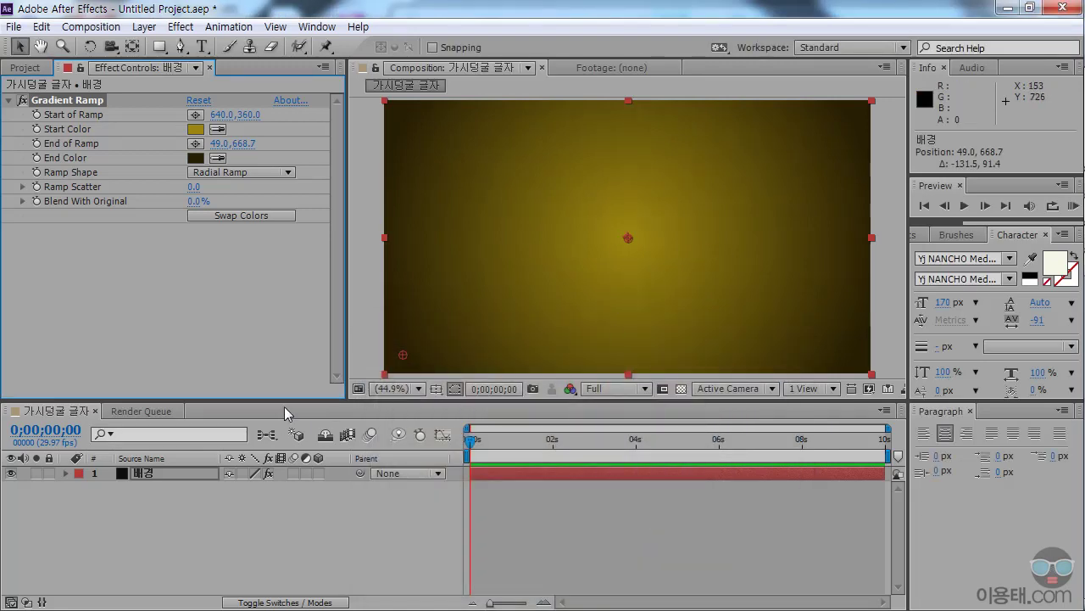
# Add the title text 가시덩굴글자 to the composition as a new text layer
pyautogui.moveTo(284, 400); pyautogui.dragTo(285, 440)
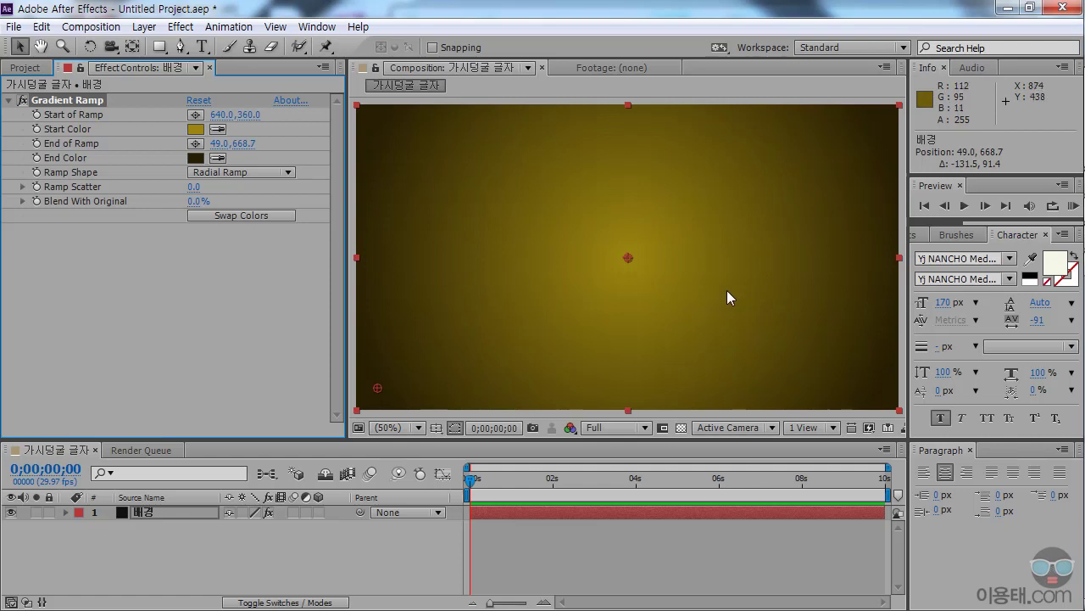
pyautogui.click(202, 48)
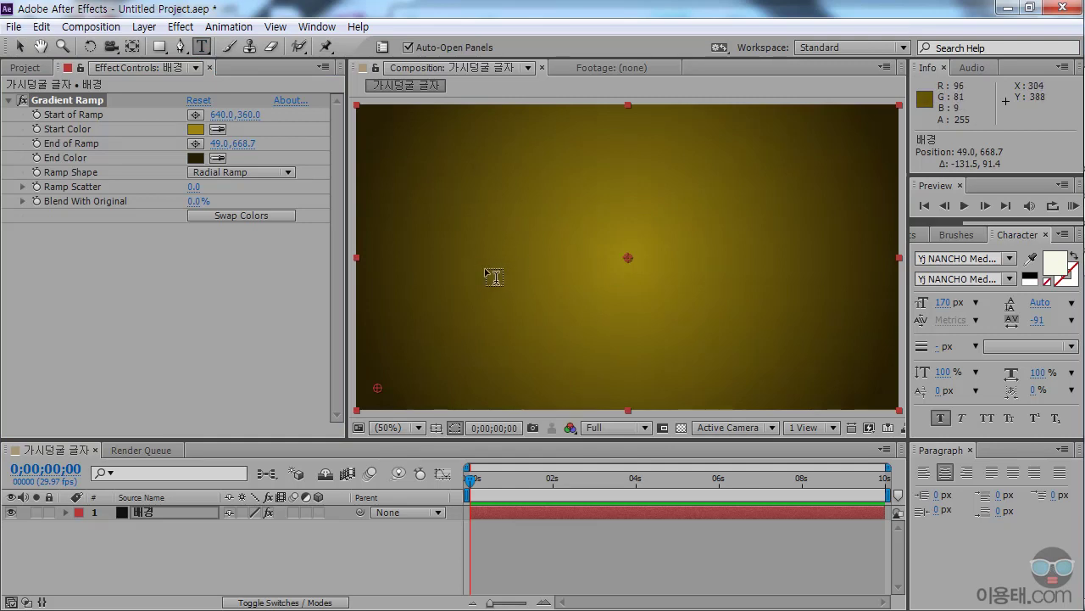
pyautogui.click(487, 276)
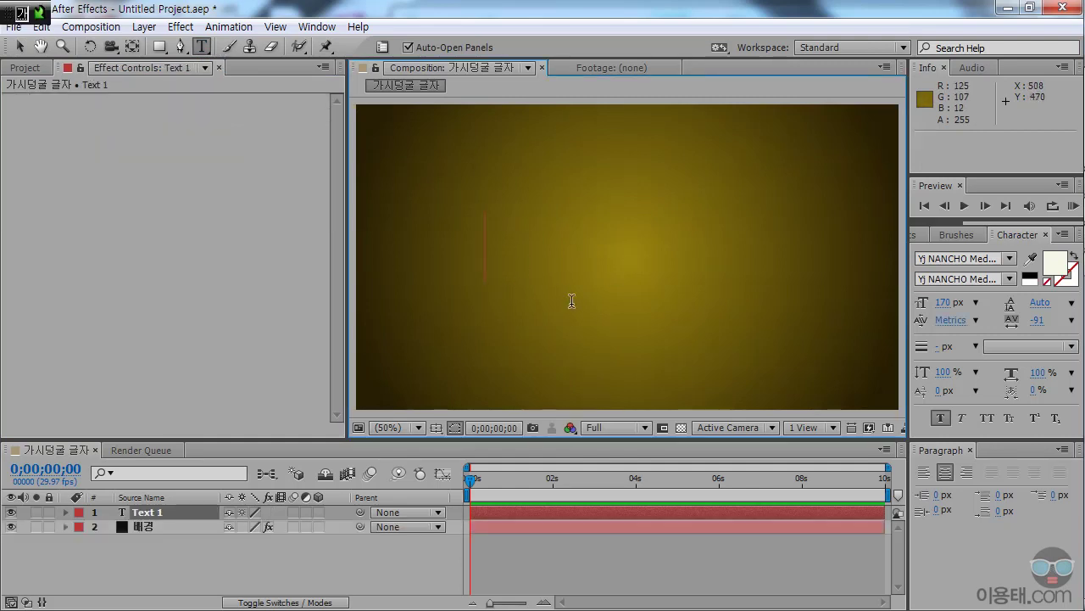
pyautogui.write('가시')
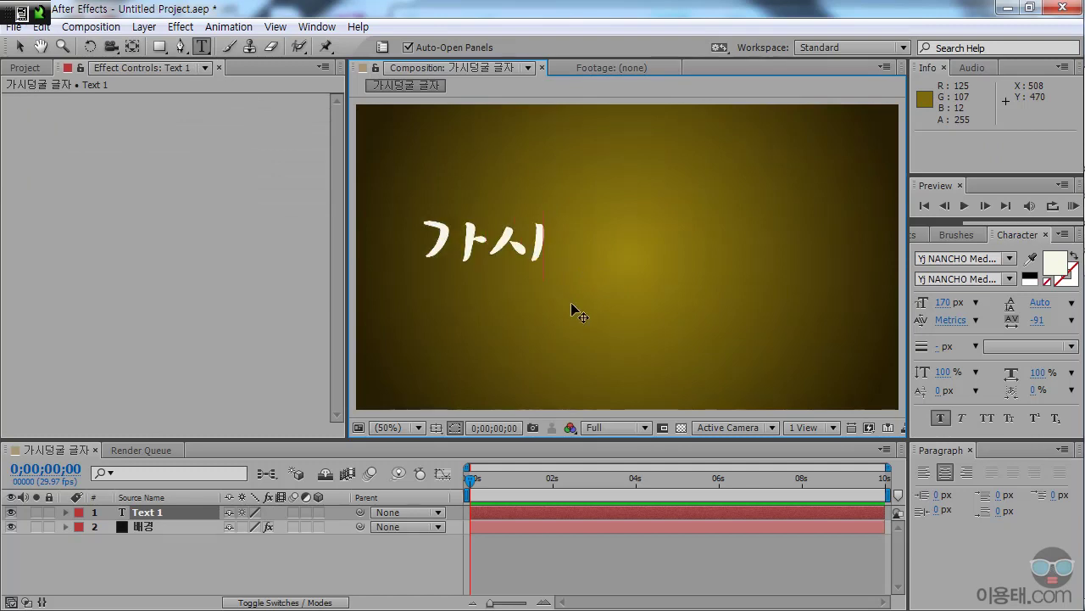
pyautogui.write('덩굴')
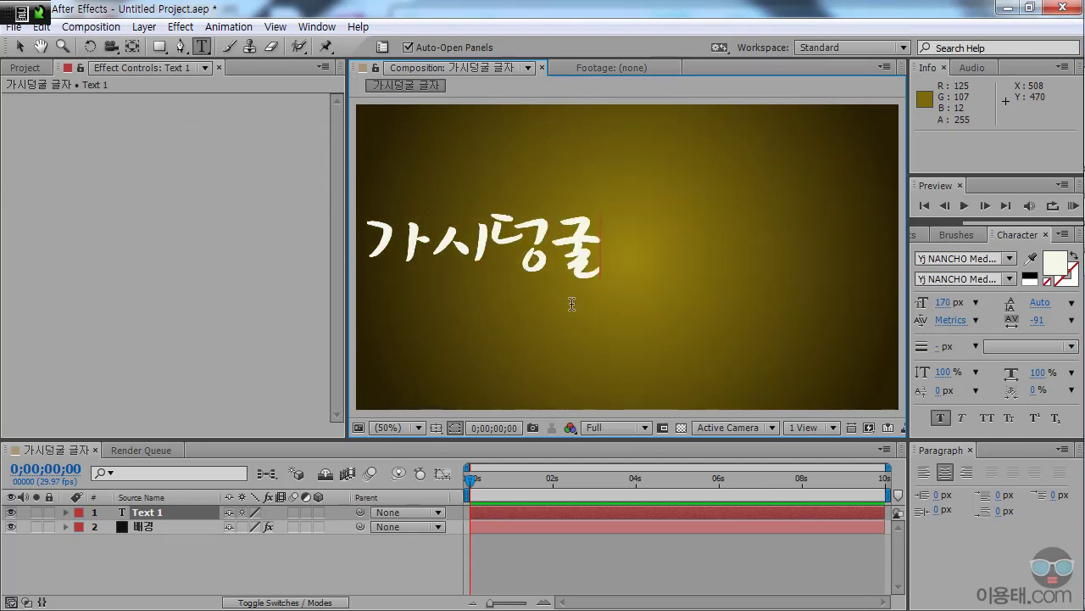
pyautogui.write('글자')
pyautogui.click(19, 47)
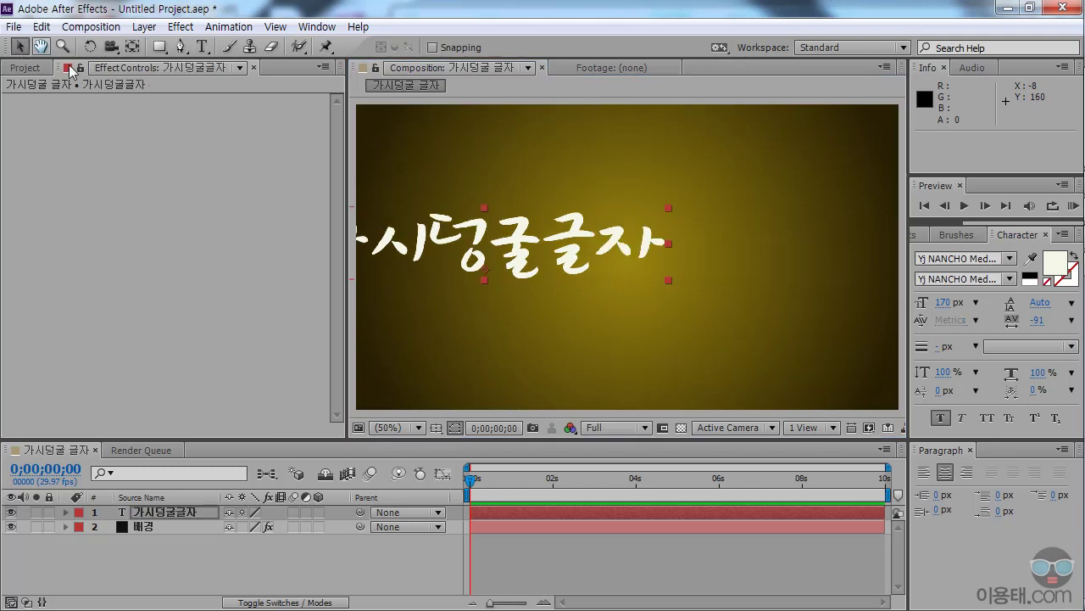
# Center the title text in the frame at about 610, 434 and set its font size to 166 px
pyautogui.moveTo(523, 244); pyautogui.dragTo(652, 264)
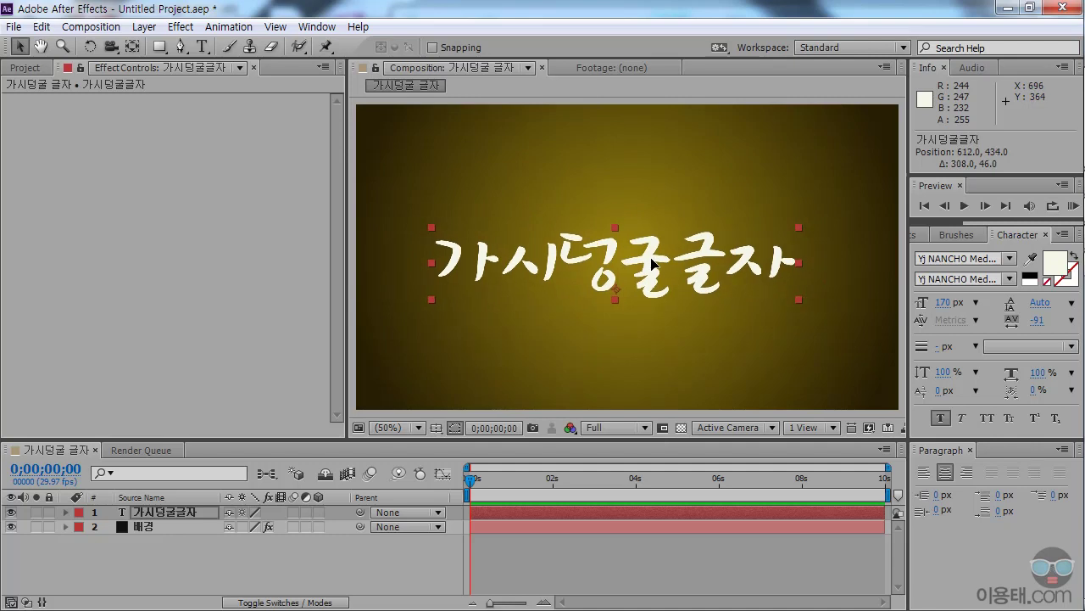
pyautogui.moveTo(942, 302); pyautogui.dragTo(937, 302)
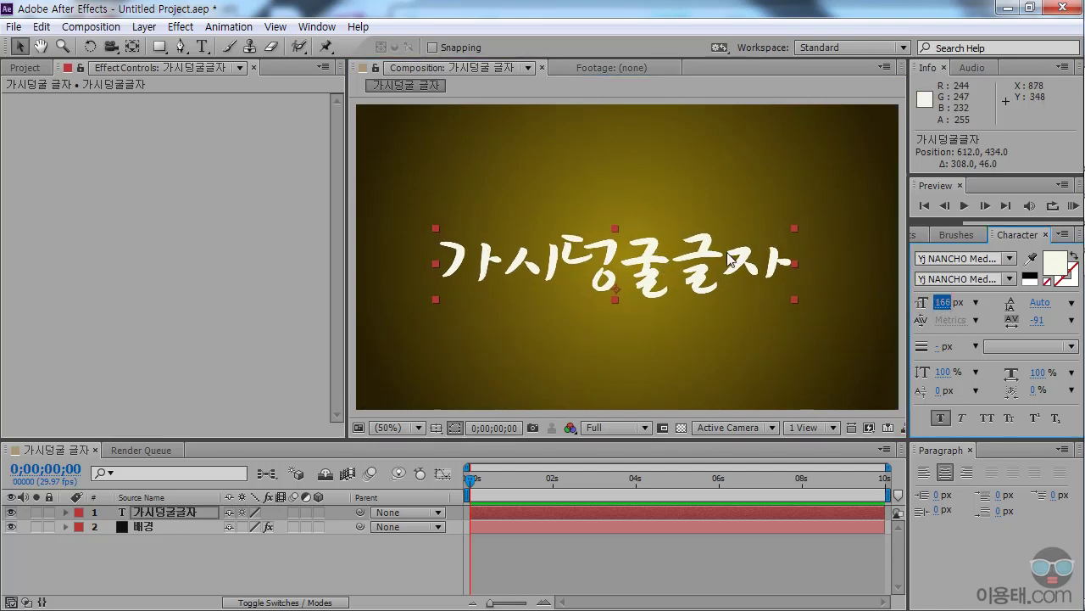
pyautogui.moveTo(703, 252); pyautogui.dragTo(701, 252)
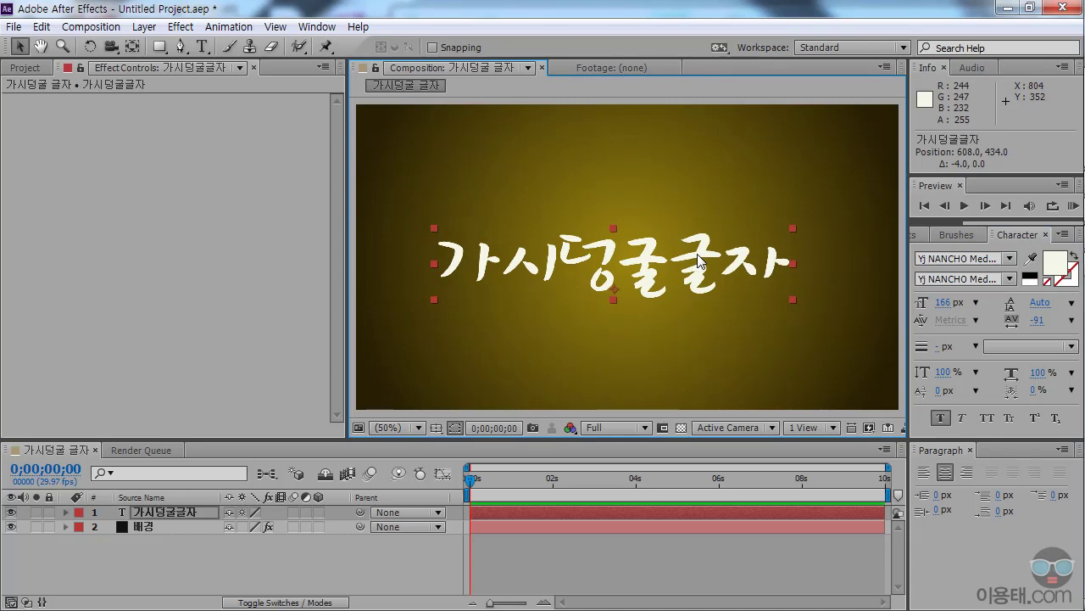
pyautogui.moveTo(698, 261); pyautogui.dragTo(701, 261)
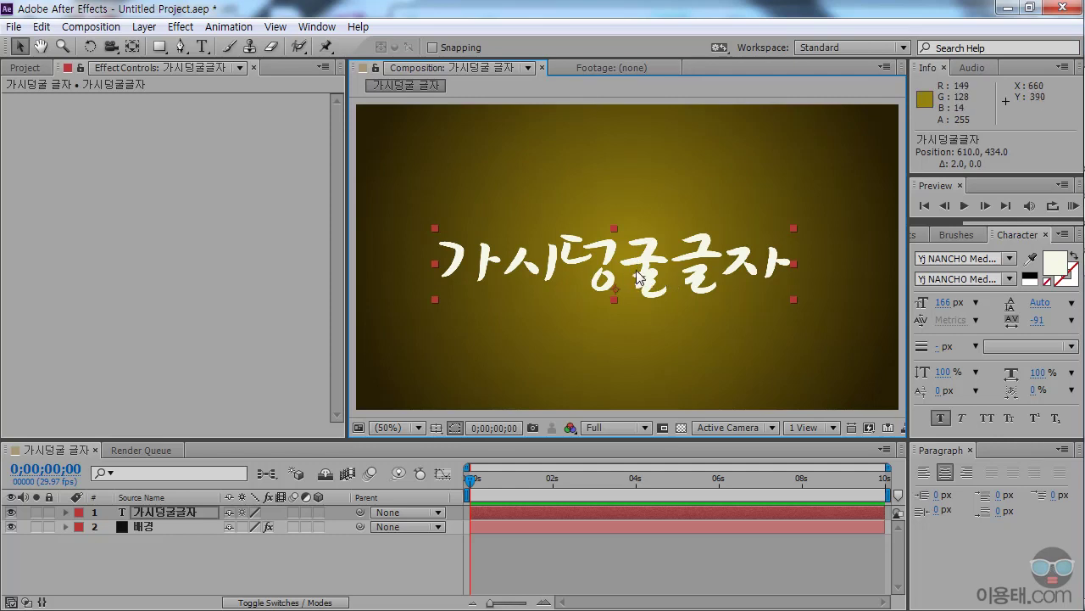
# Create a dark gray 1280 x 720 solid named 덩굴 파티클 above the title text layer
pyautogui.click(161, 512)
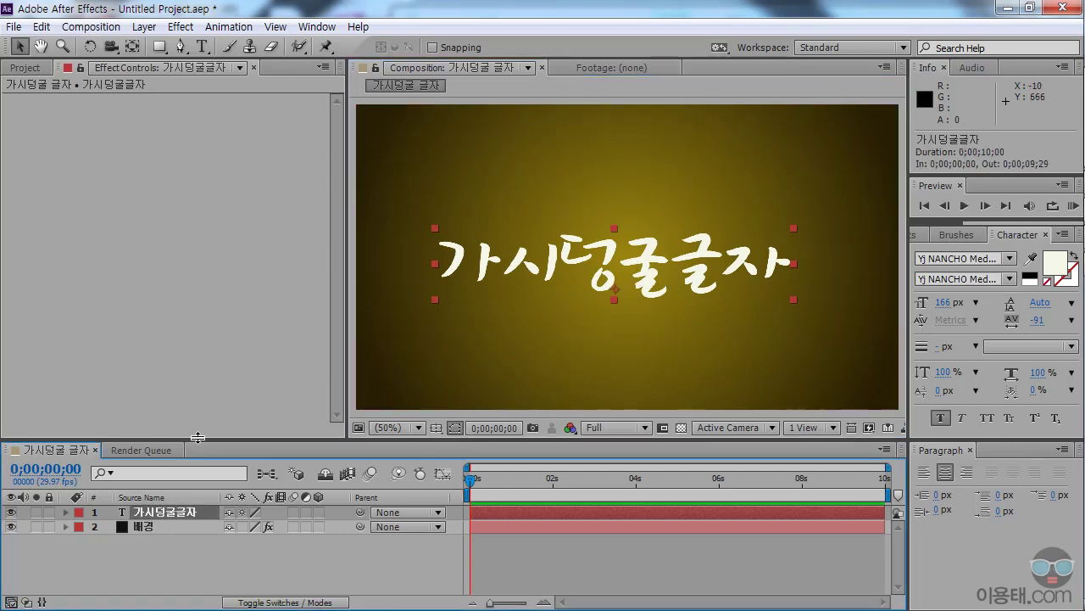
pyautogui.moveTo(224, 440); pyautogui.dragTo(224, 447)
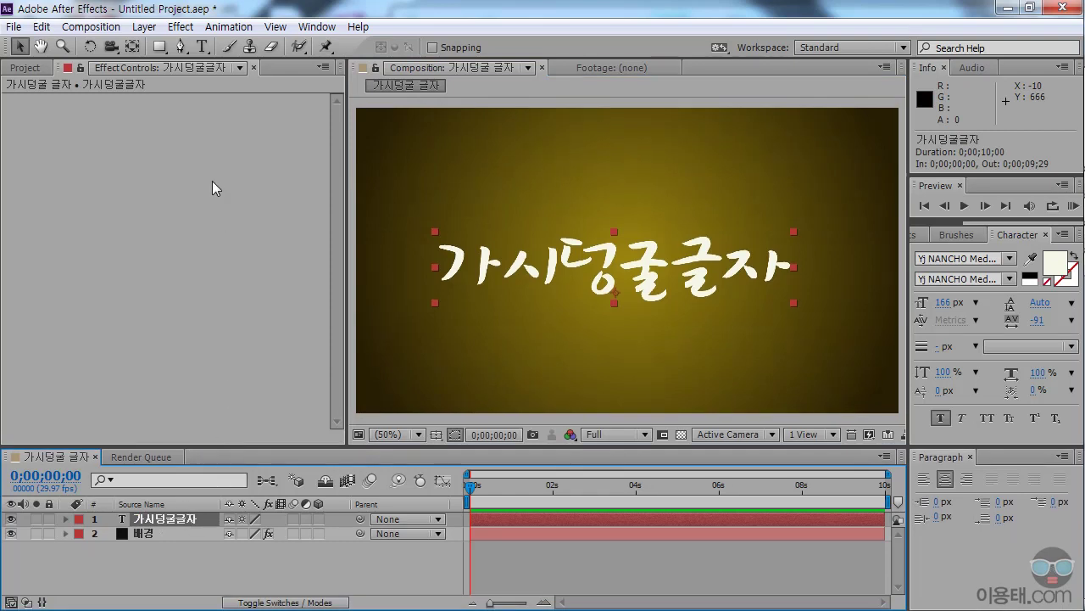
pyautogui.click(144, 26)
pyautogui.moveTo(155, 51)
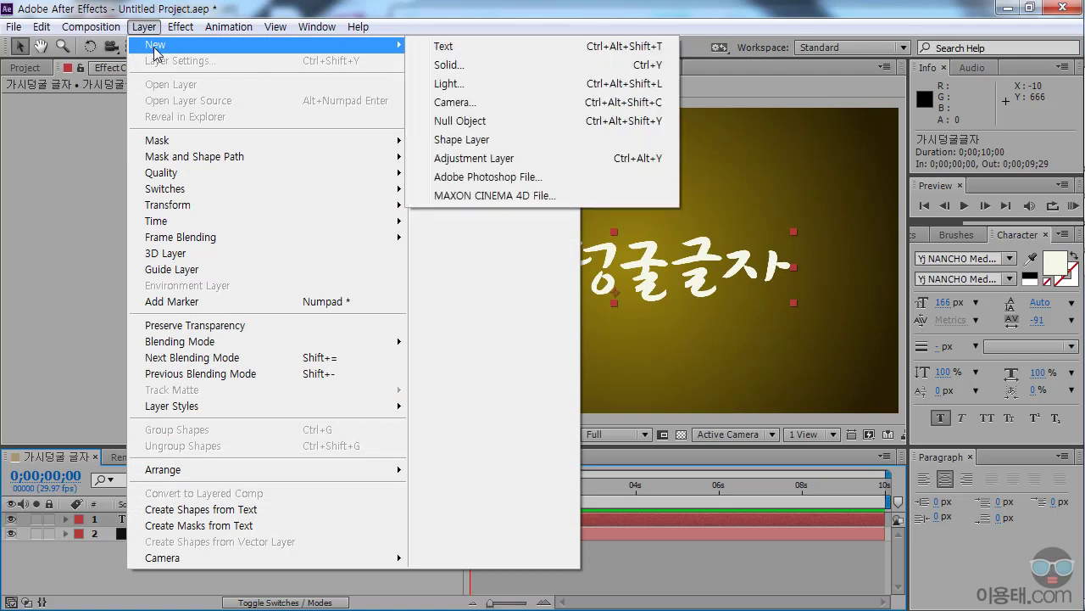
pyautogui.click(488, 65)
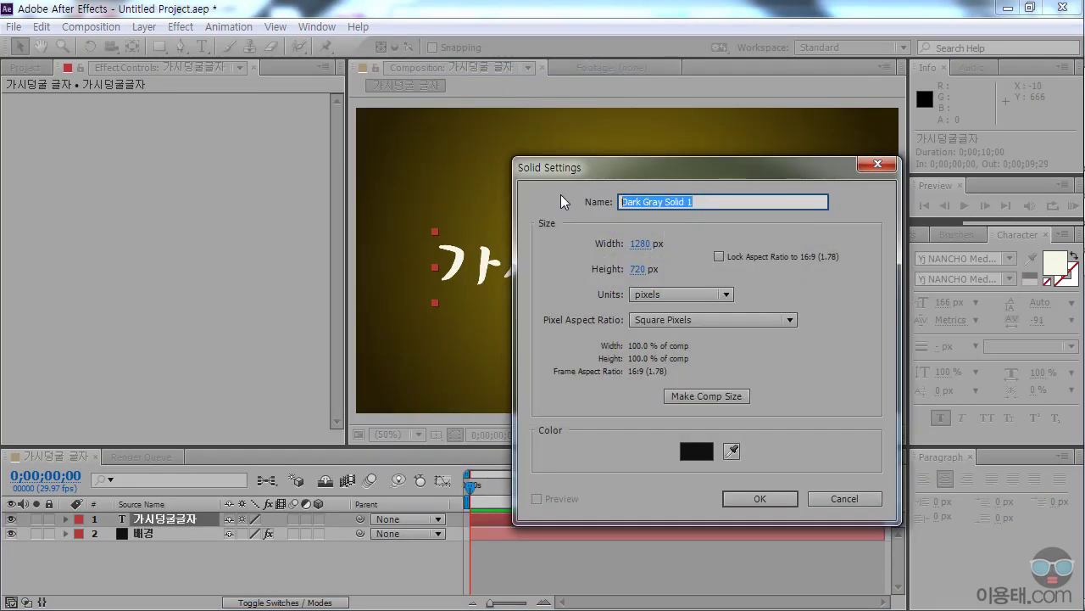
pyautogui.write('림')
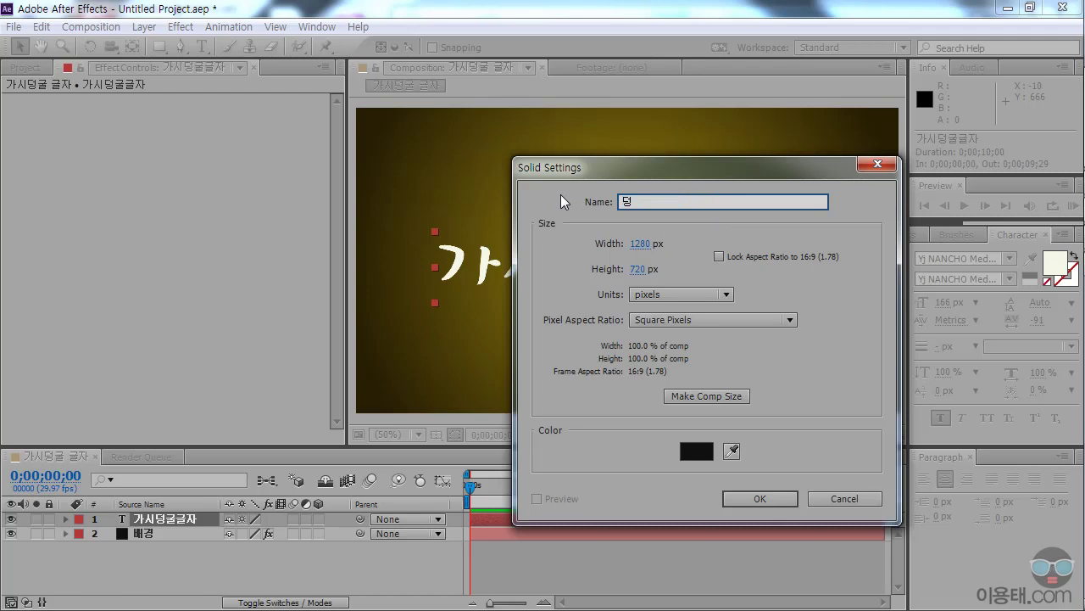
pyautogui.write('굴 파티클')
pyautogui.moveTo(695, 206); pyautogui.dragTo(606, 196)
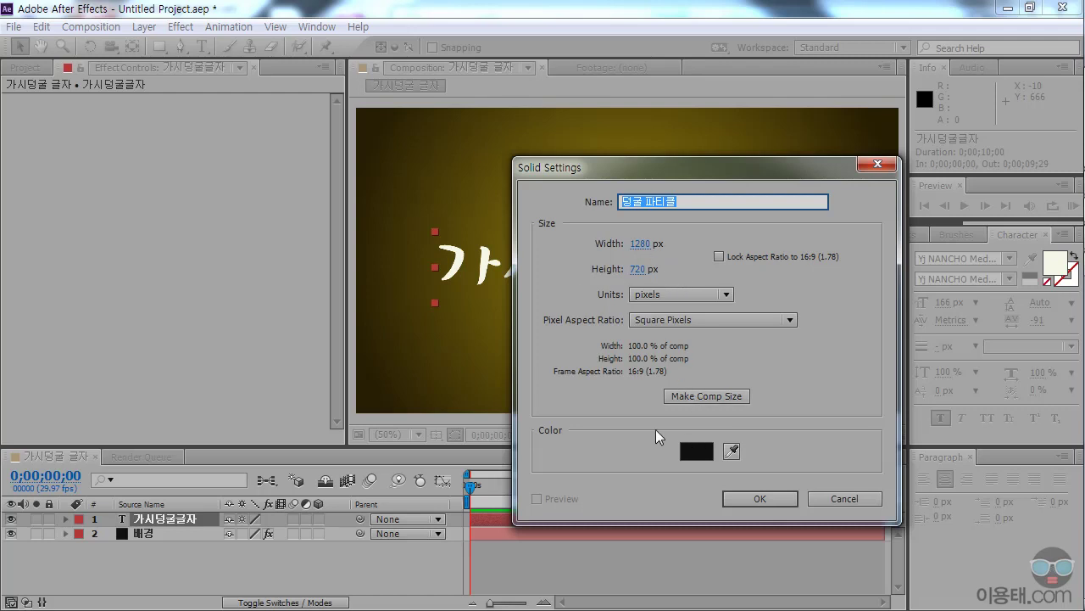
pyautogui.click(776, 496)
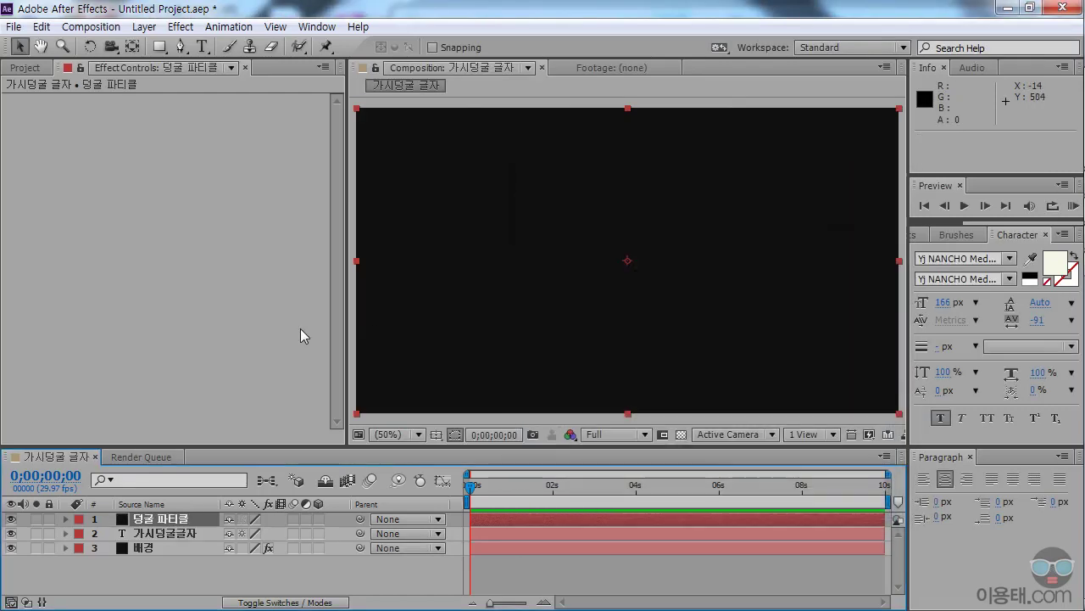
# Pre-compose the title text layer as 가시덩굴글자, moving all attributes into the new composition
pyautogui.moveTo(216, 444); pyautogui.dragTo(215, 419)
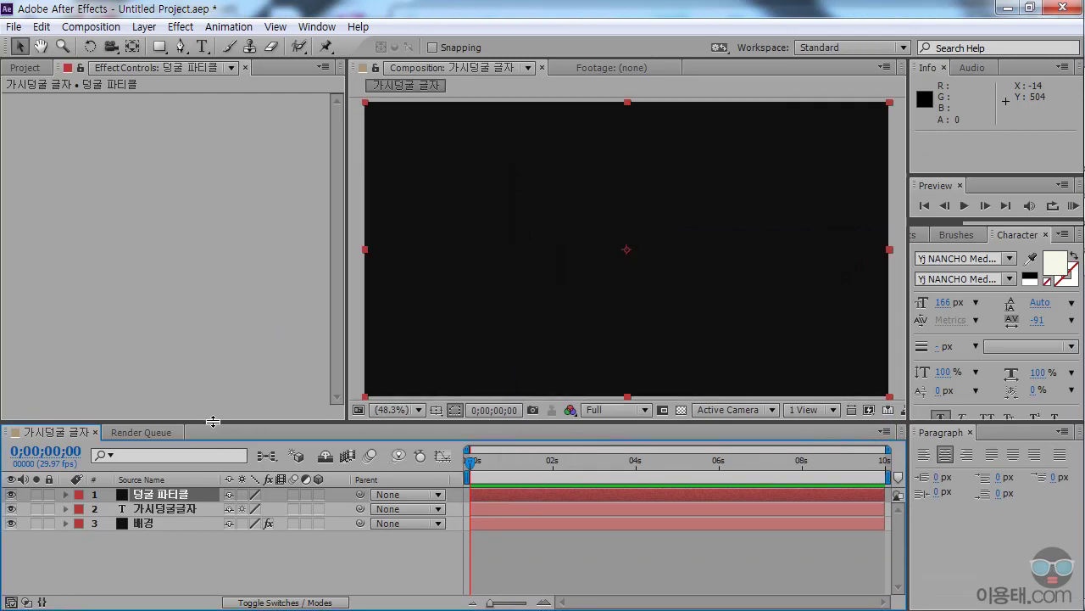
pyautogui.click(204, 509)
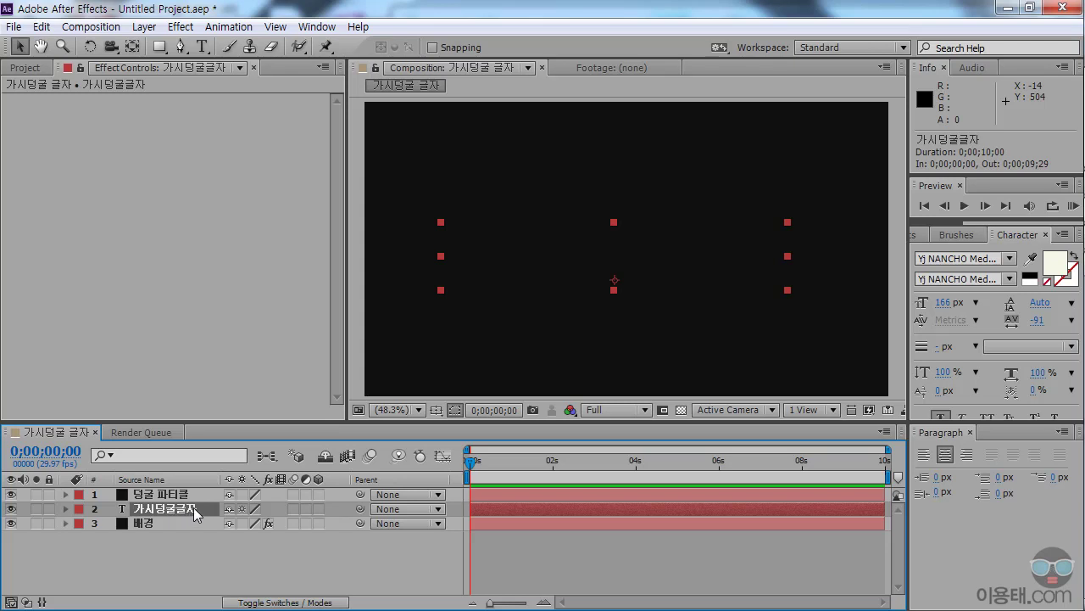
pyautogui.rightClick(195, 507)
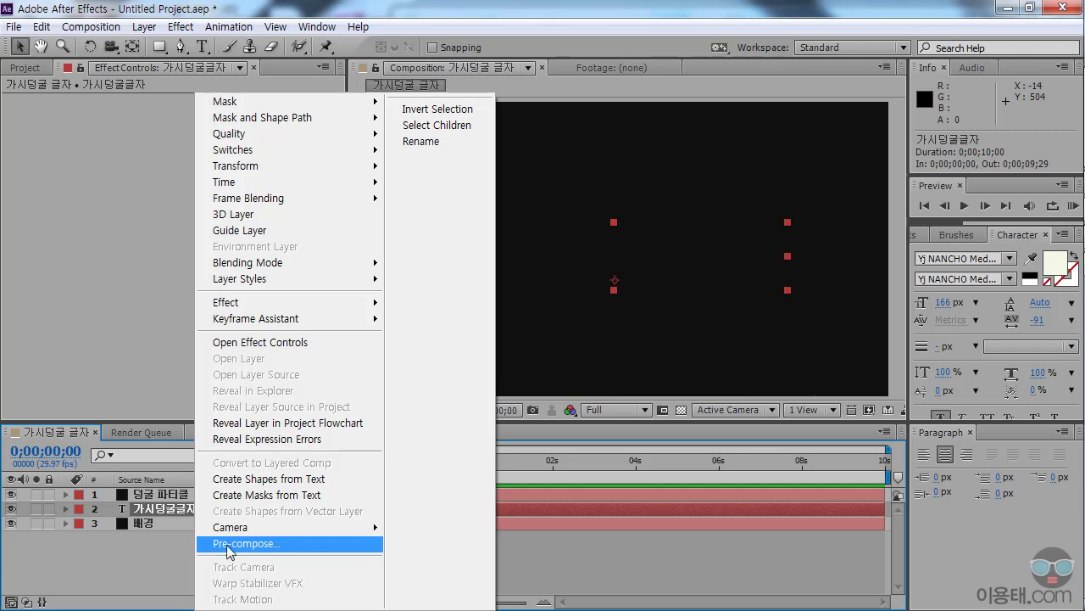
pyautogui.click(199, 513)
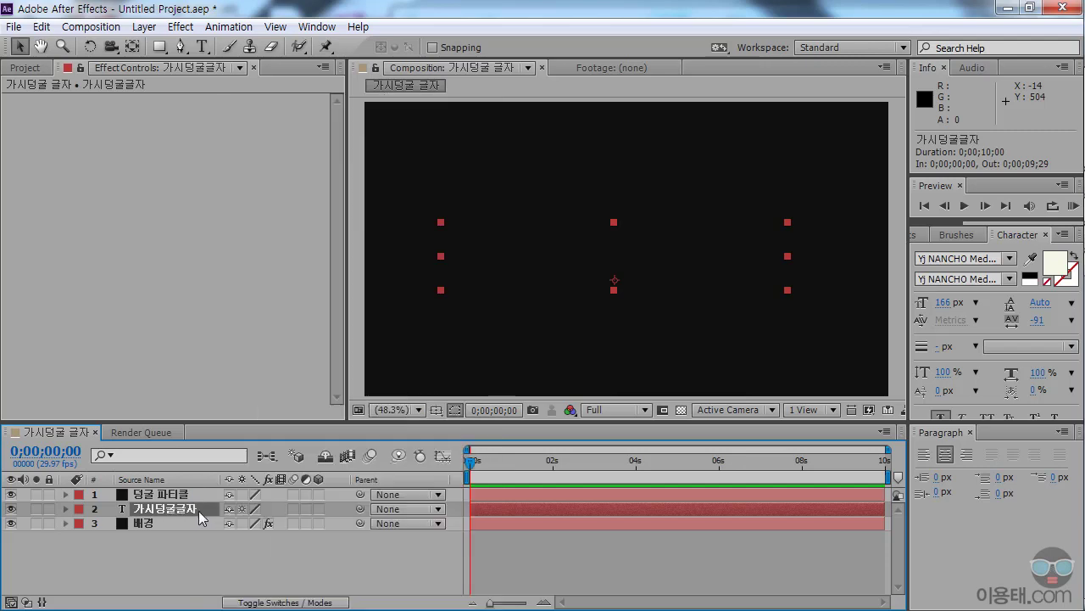
pyautogui.hotkey('ctrl', 'shift', 'c')
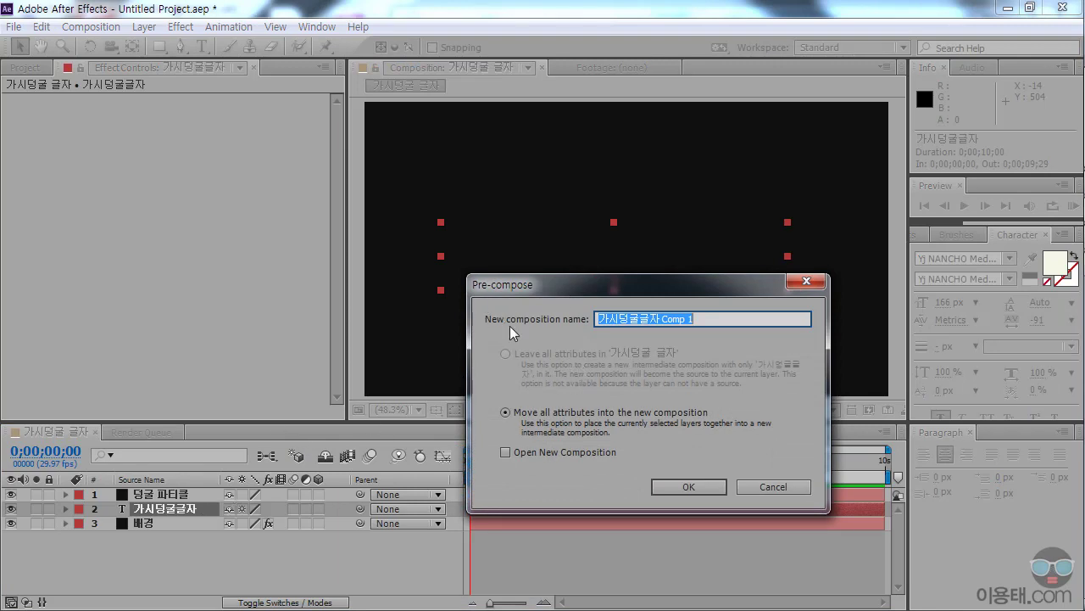
pyautogui.click(719, 321)
pyautogui.moveTo(719, 320); pyautogui.dragTo(659, 320)
pyautogui.press('BackSpace')
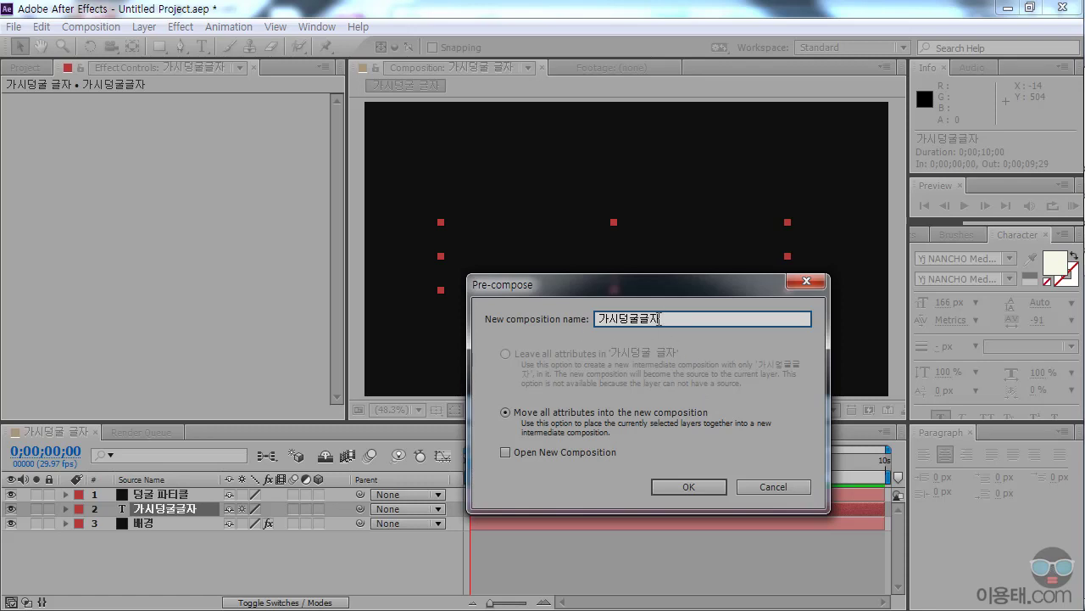
pyautogui.click(689, 488)
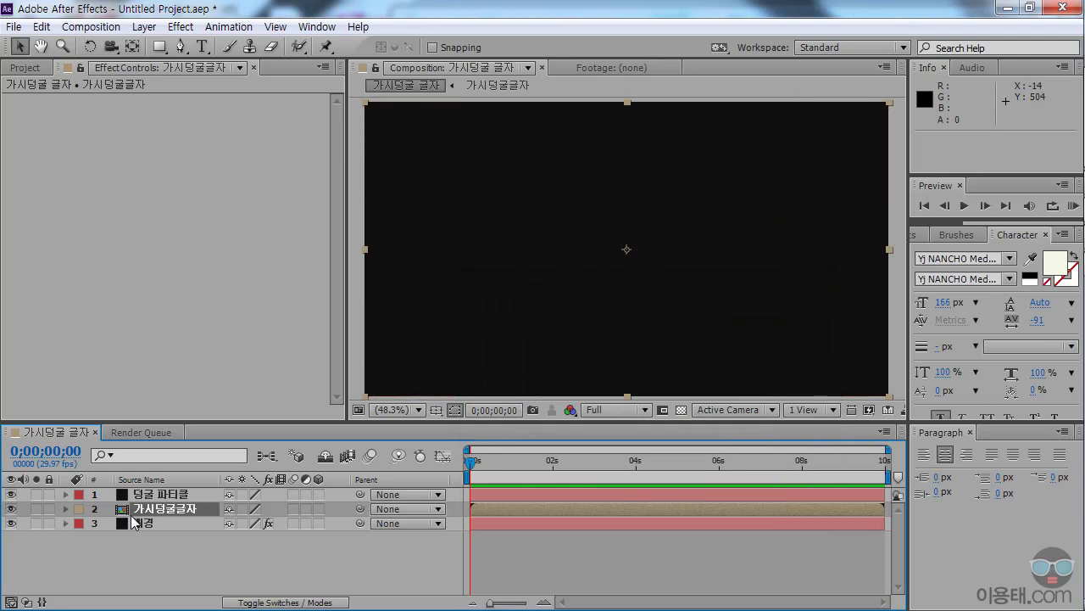
# Apply the Trapcode Particular effect to the 덩굴 파티클 solid
pyautogui.click(24, 68)
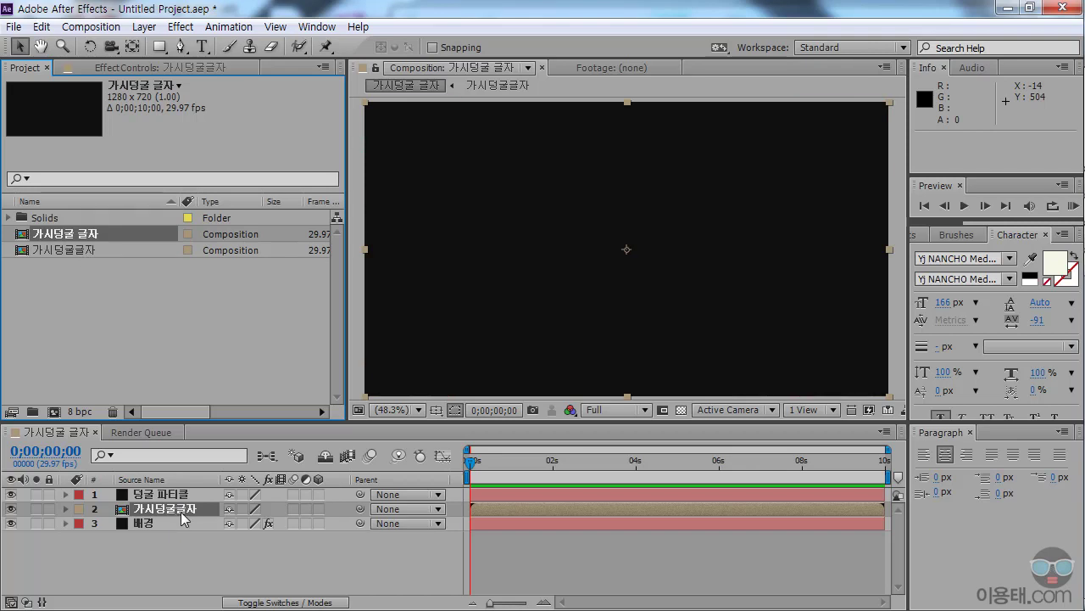
pyautogui.click(132, 513)
pyautogui.click(125, 494)
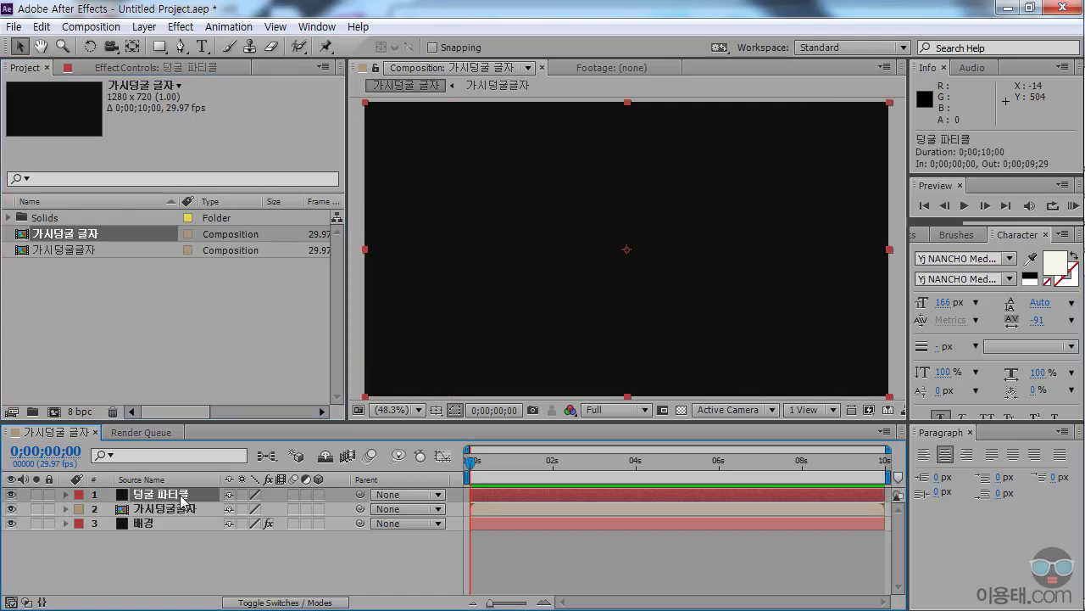
pyautogui.click(180, 26)
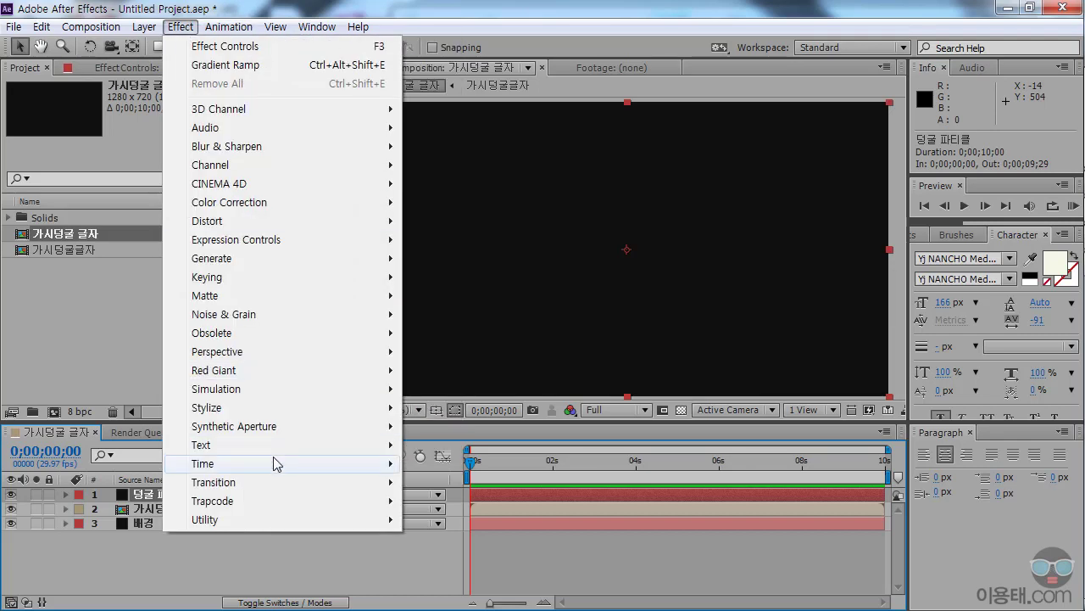
pyautogui.moveTo(262, 506)
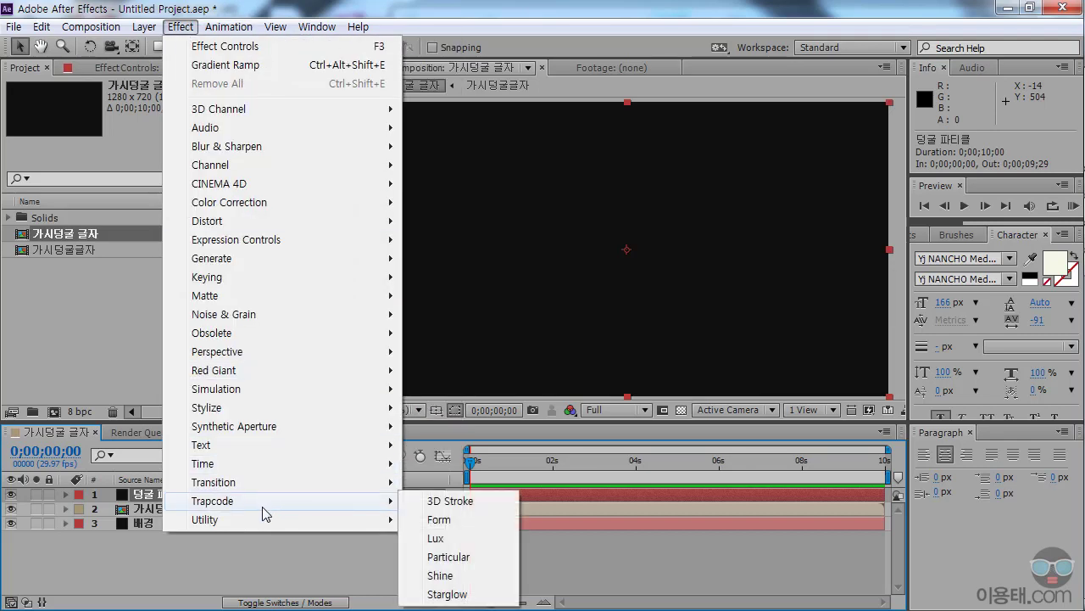
pyautogui.click(466, 557)
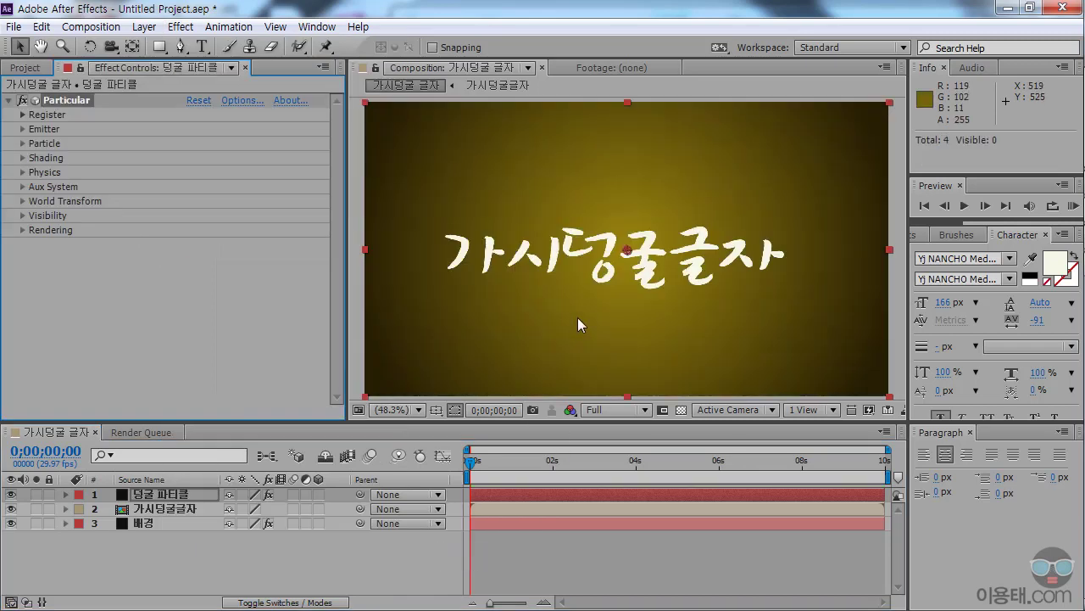
# Preview the particles up to 0;00;04;17 and expand Particular's Emitter settings
pyautogui.moveTo(504, 462); pyautogui.dragTo(664, 471)
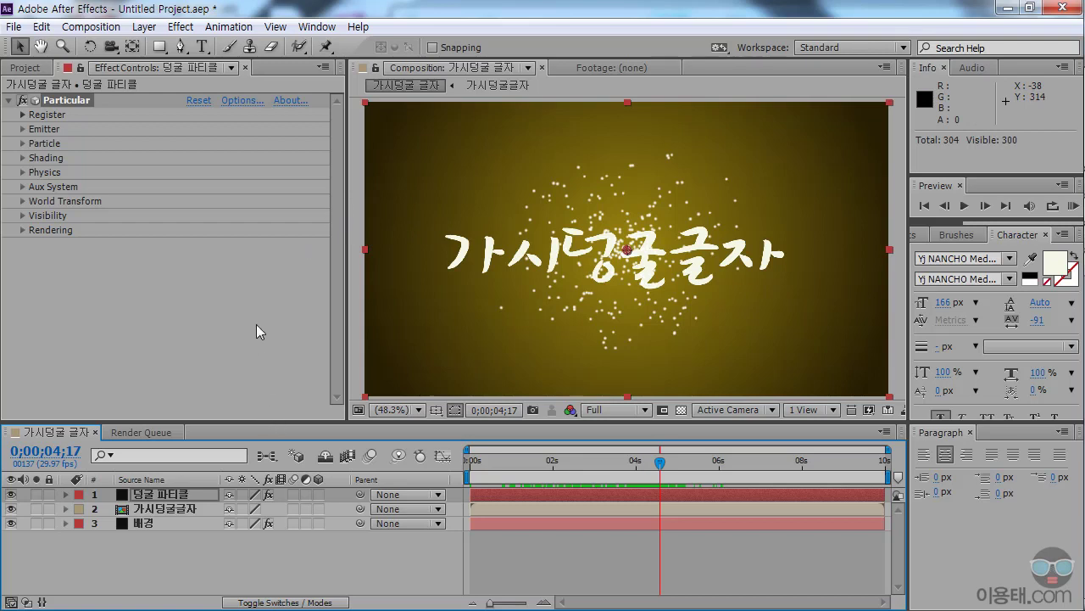
pyautogui.click(22, 129)
pyautogui.scroll(2, 337, 180)
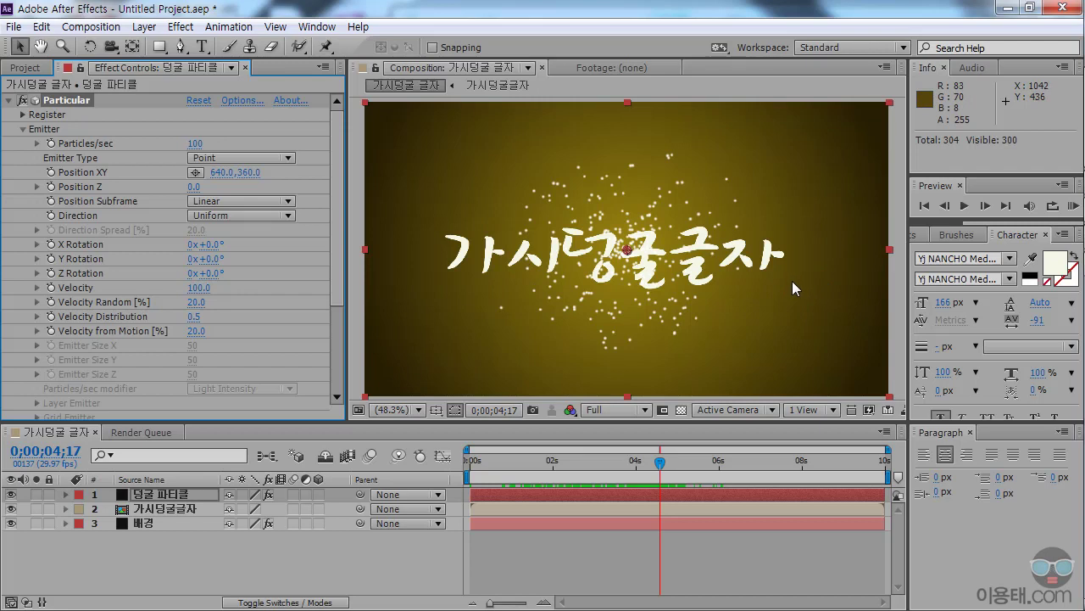
# Switch to the PotPlayer window and play the reference video 가시덩굴 글자.mp4 from about one second in
pyautogui.moveTo(1084, 271)
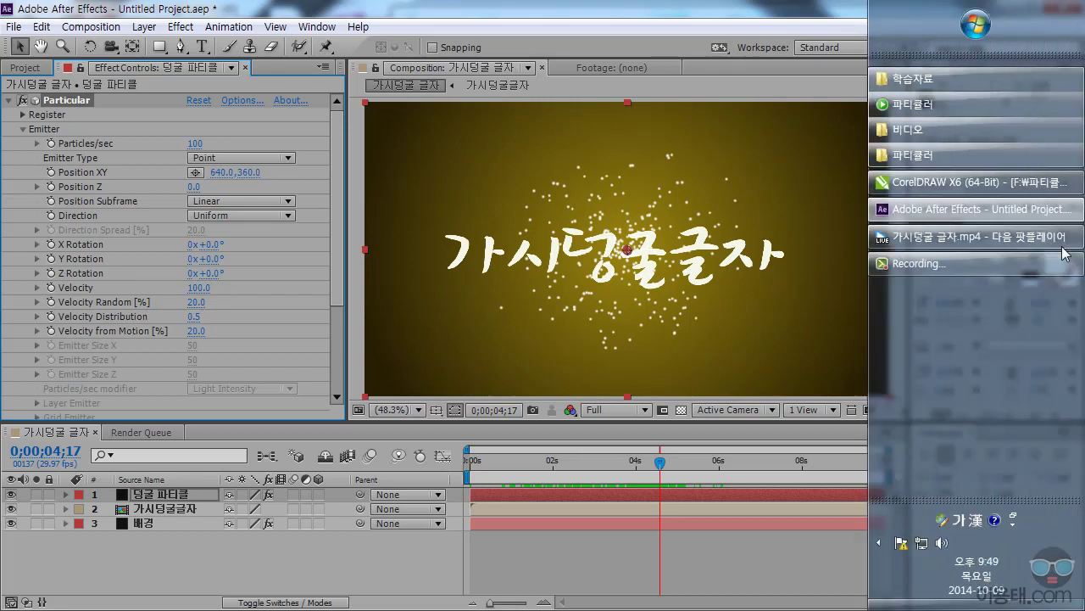
pyautogui.click(923, 240)
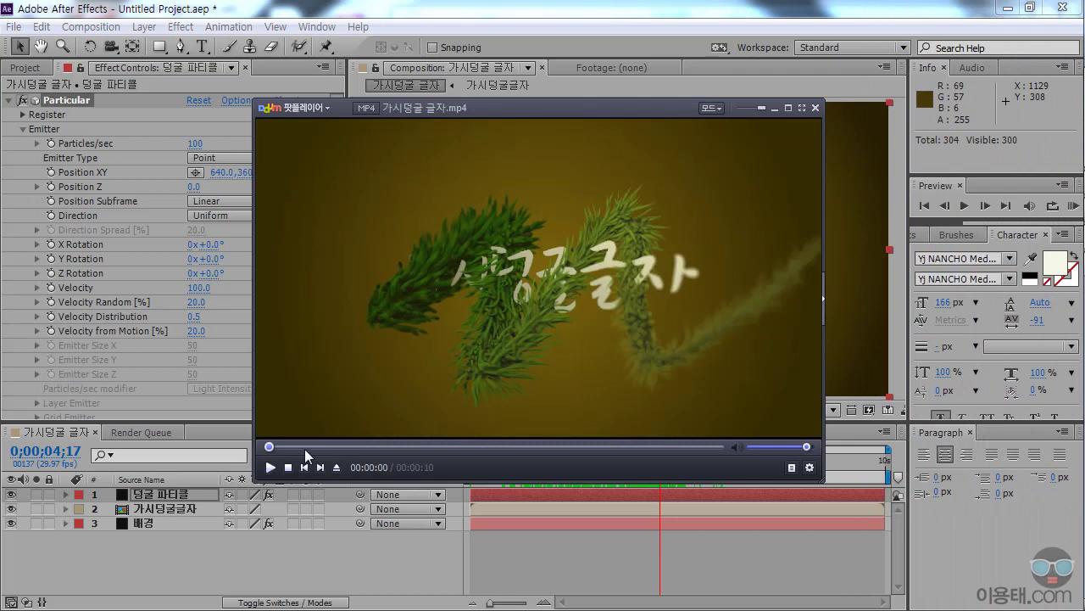
pyautogui.moveTo(271, 447)
pyautogui.mouseDown()
pyautogui.moveTo(330, 446)
pyautogui.moveTo(257, 442)
pyautogui.mouseUp()
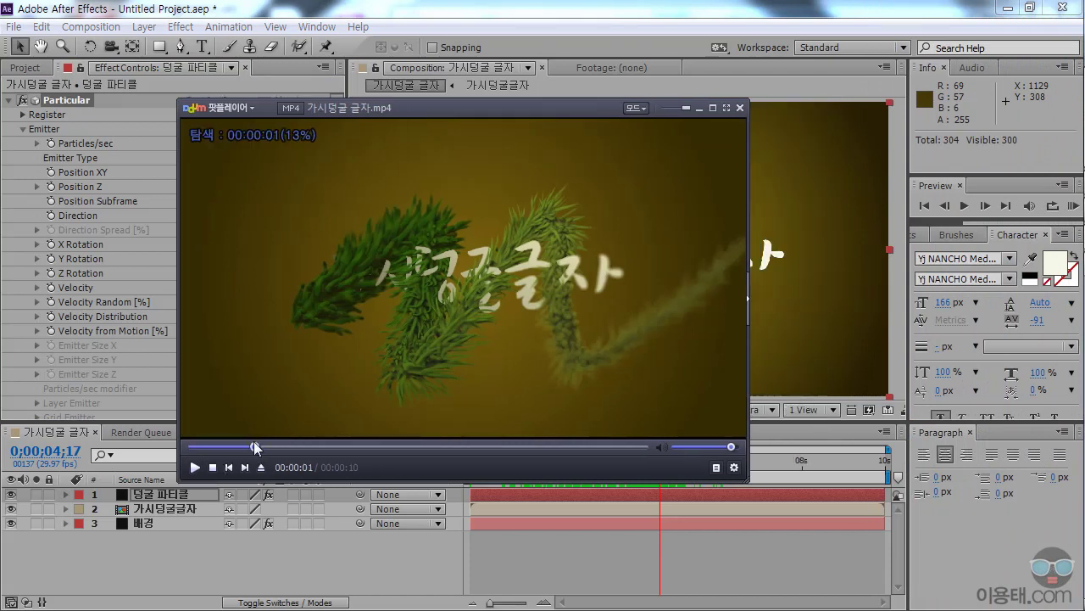
pyautogui.moveTo(511, 110); pyautogui.dragTo(581, 107)
pyautogui.click(266, 470)
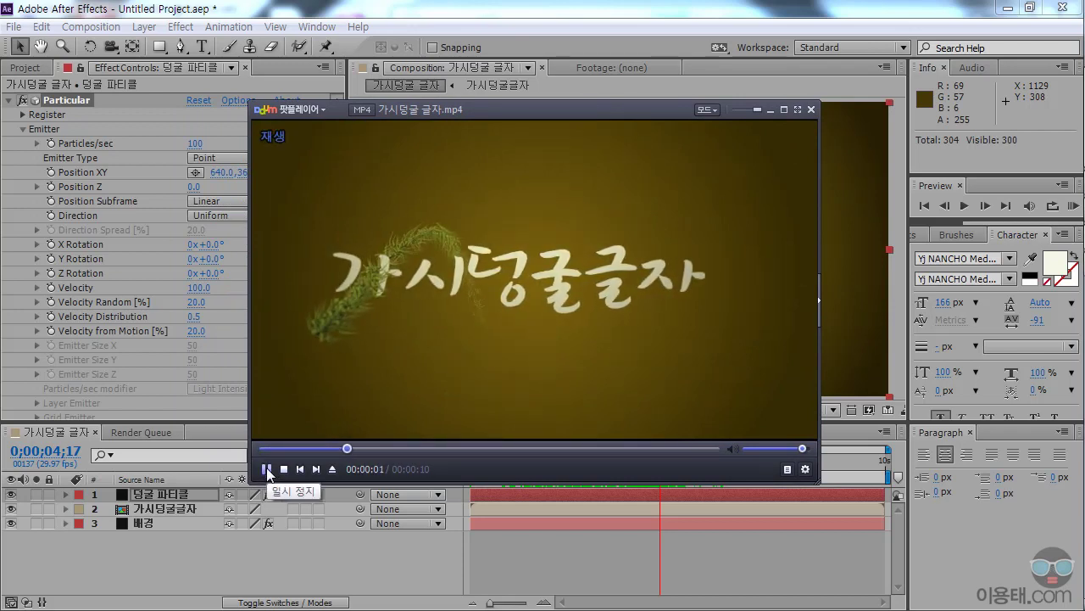
# Pause the reference video and switch back to After Effects
pyautogui.click(266, 470)
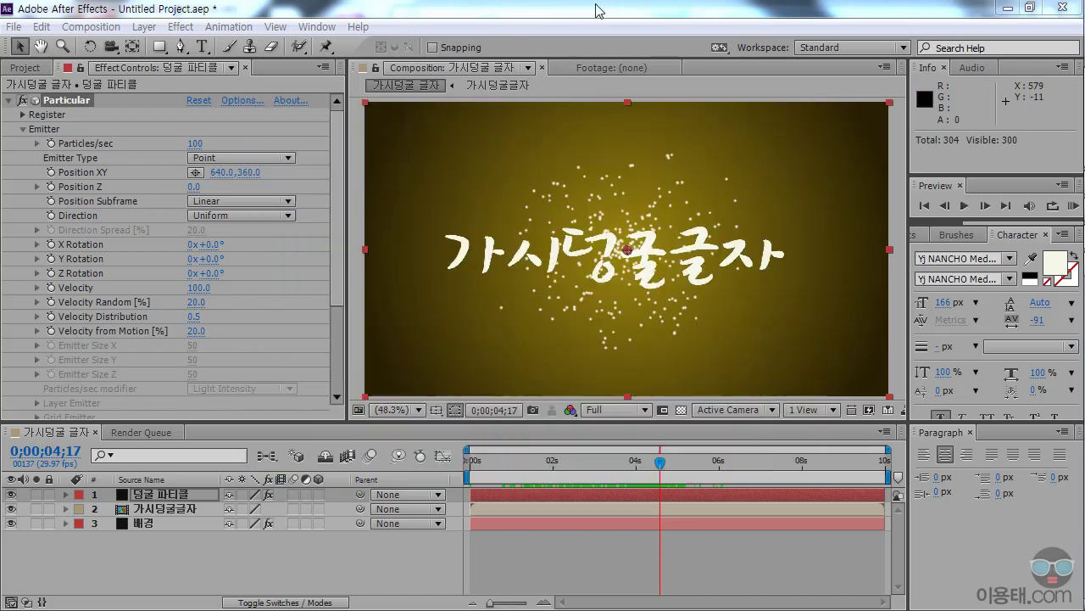
pyautogui.click(599, 12)
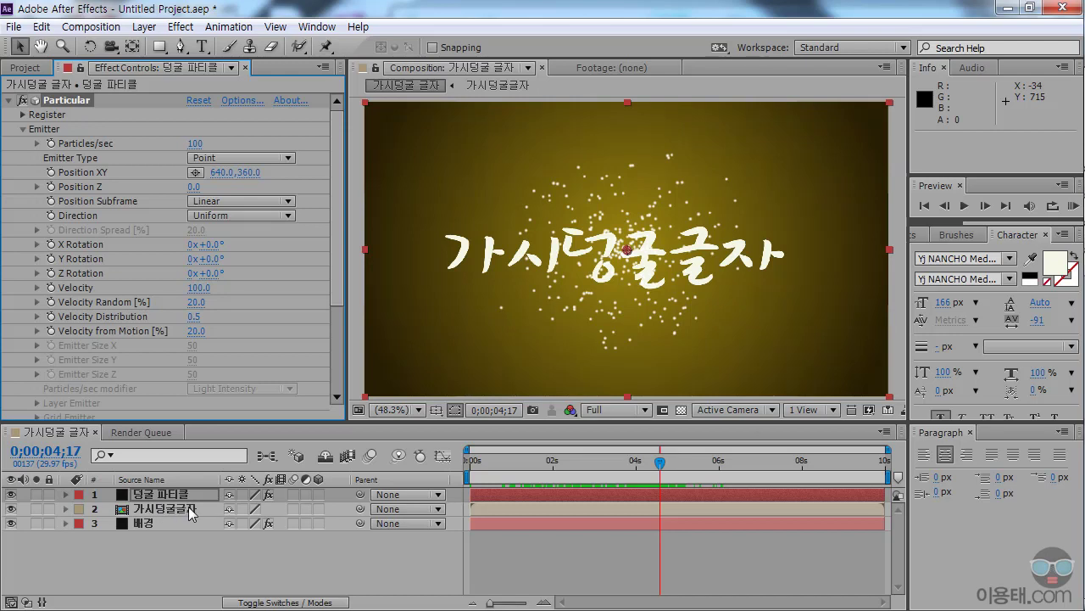
# Turn the 가시덩굴글자 title layer into a 3D layer
pyautogui.click(318, 509)
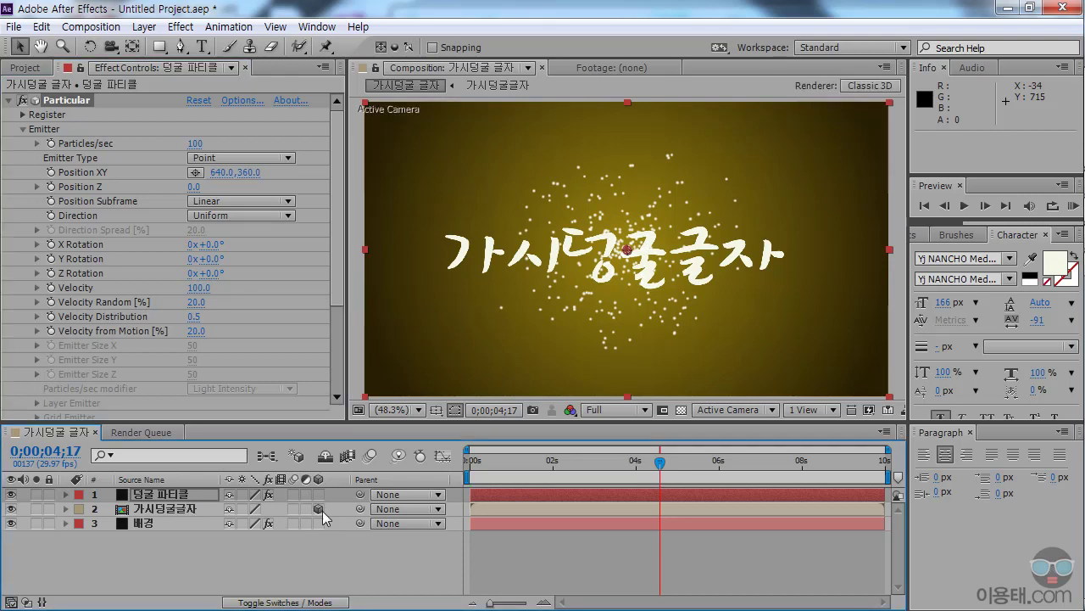
pyautogui.click(170, 509)
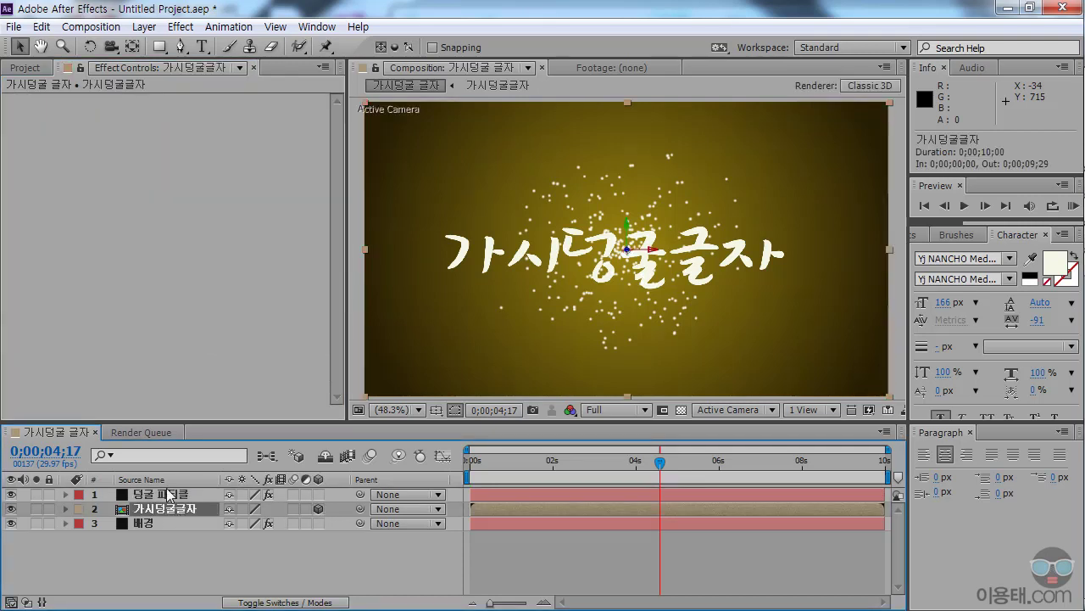
# Move the Particular emitter on the 덩굴 파티클 layer to about 149, 484, below and to the left of the title
pyautogui.click(178, 500)
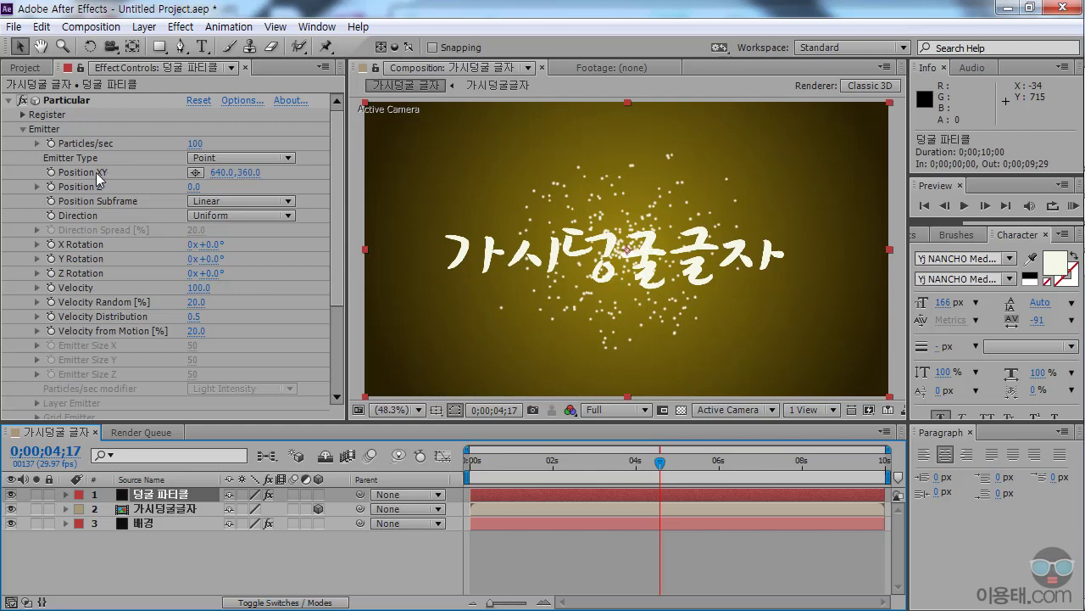
pyautogui.click(196, 174)
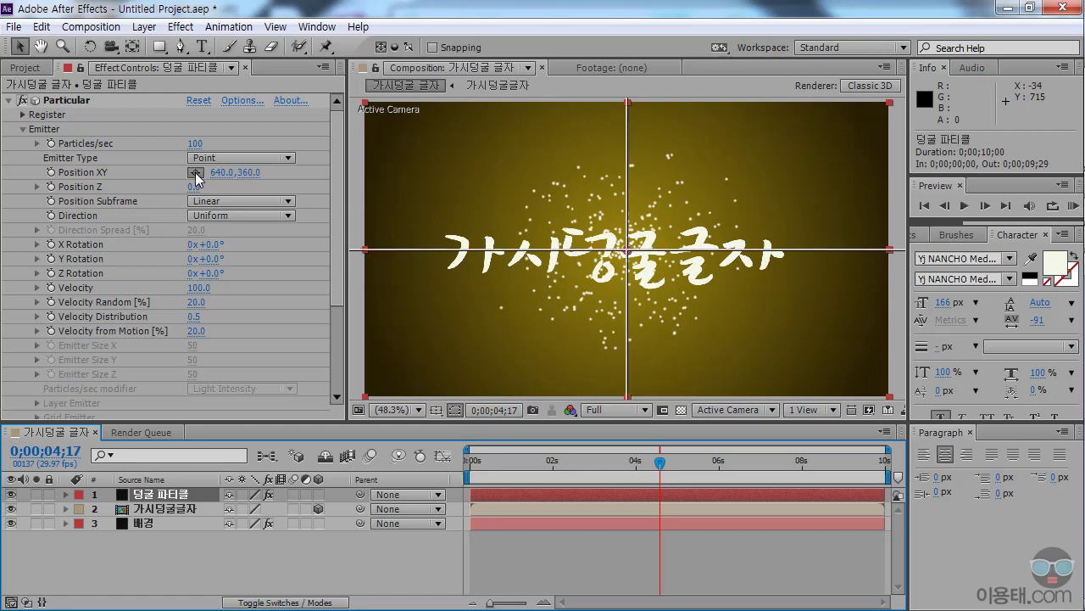
pyautogui.click(414, 309)
pyautogui.moveTo(417, 310)
pyautogui.mouseDown()
pyautogui.moveTo(450, 292)
pyautogui.moveTo(491, 208)
pyautogui.moveTo(554, 296)
pyautogui.moveTo(674, 224)
pyautogui.moveTo(793, 265)
pyautogui.moveTo(612, 314)
pyautogui.moveTo(420, 320)
pyautogui.moveTo(426, 307)
pyautogui.mouseUp()
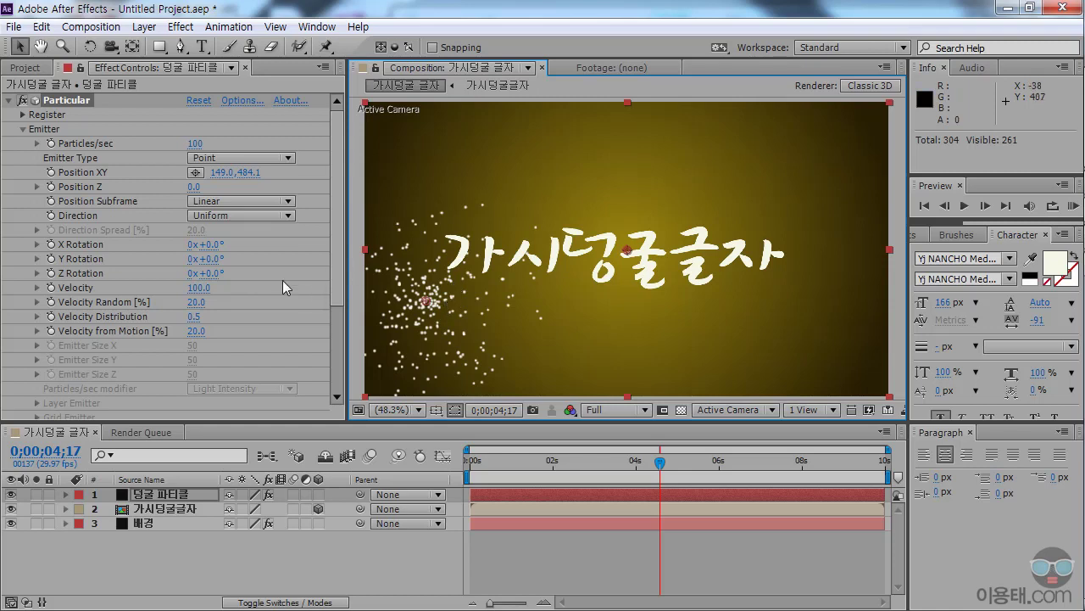
# Set the emitter's Velocity to 0 and scrub the timeline back to 0;00;00;00
pyautogui.click(200, 288)
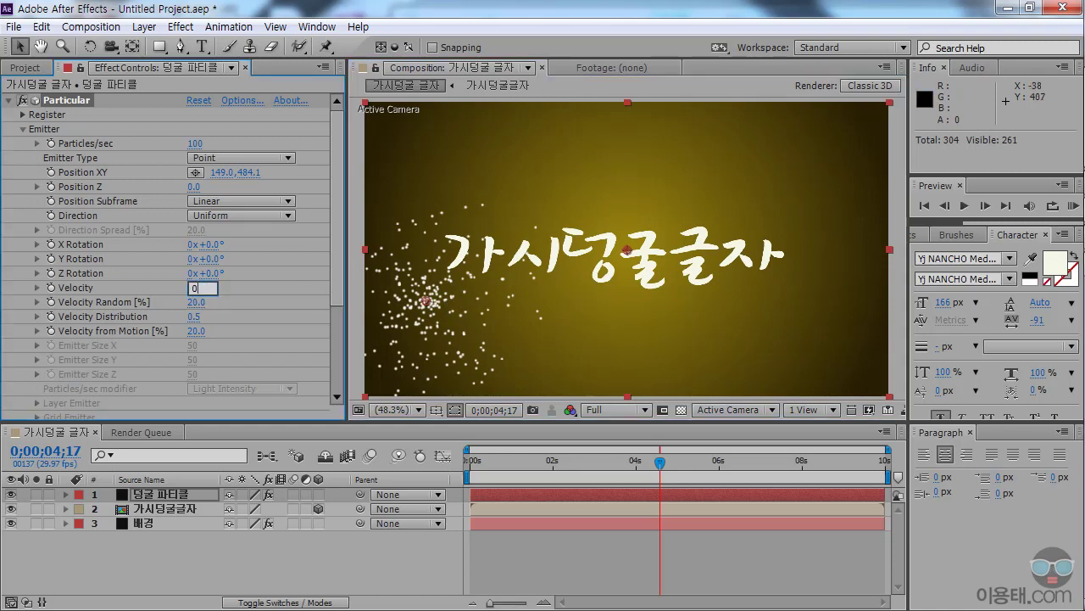
pyautogui.press('Return')
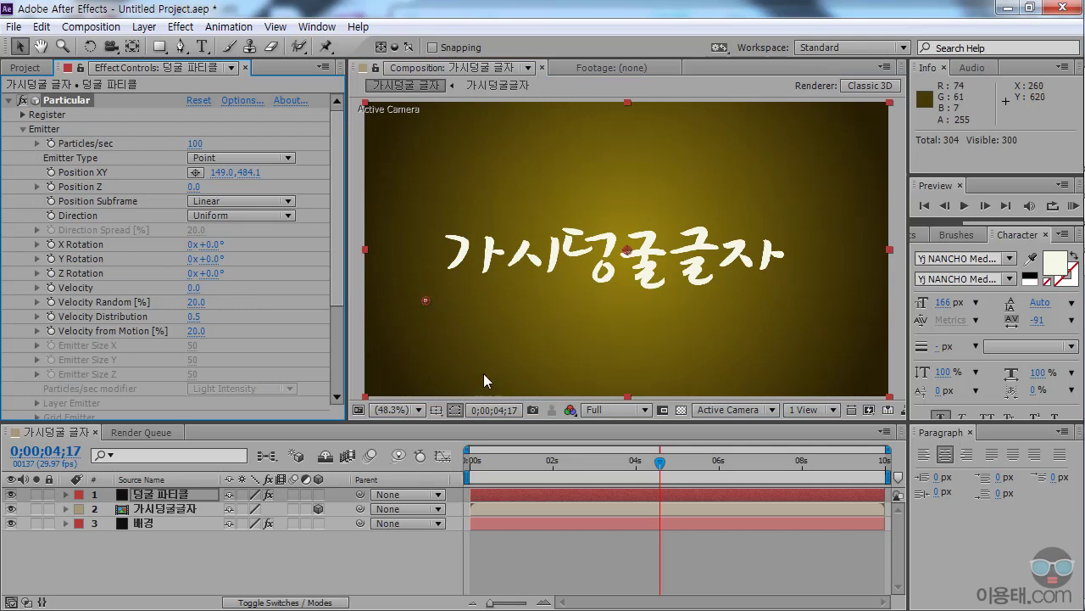
pyautogui.moveTo(516, 461); pyautogui.dragTo(611, 459)
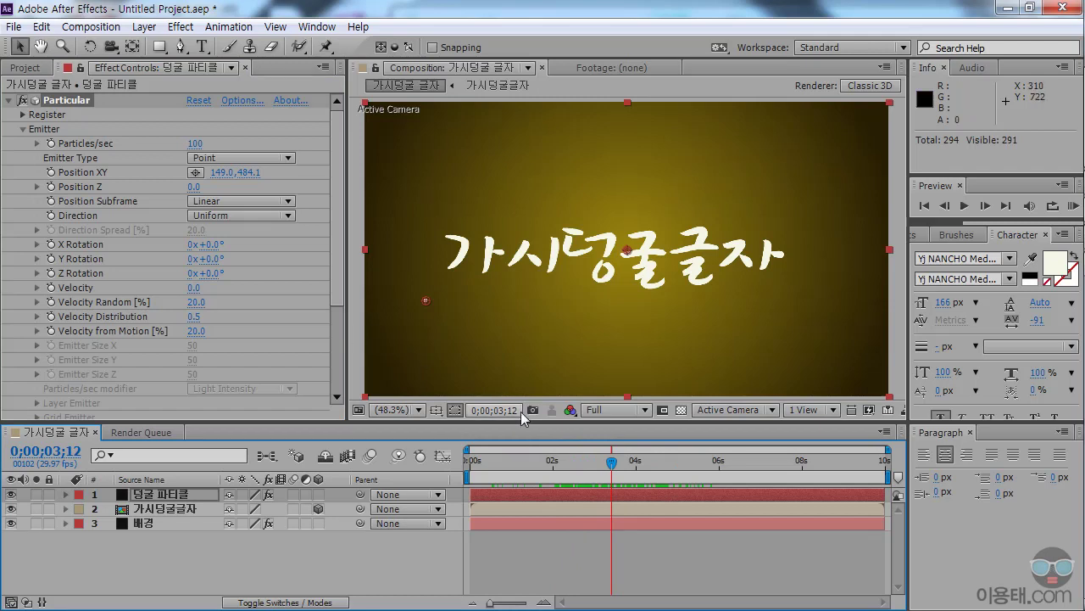
pyautogui.moveTo(338, 291); pyautogui.dragTo(339, 296)
pyautogui.moveTo(611, 462); pyautogui.dragTo(469, 464)
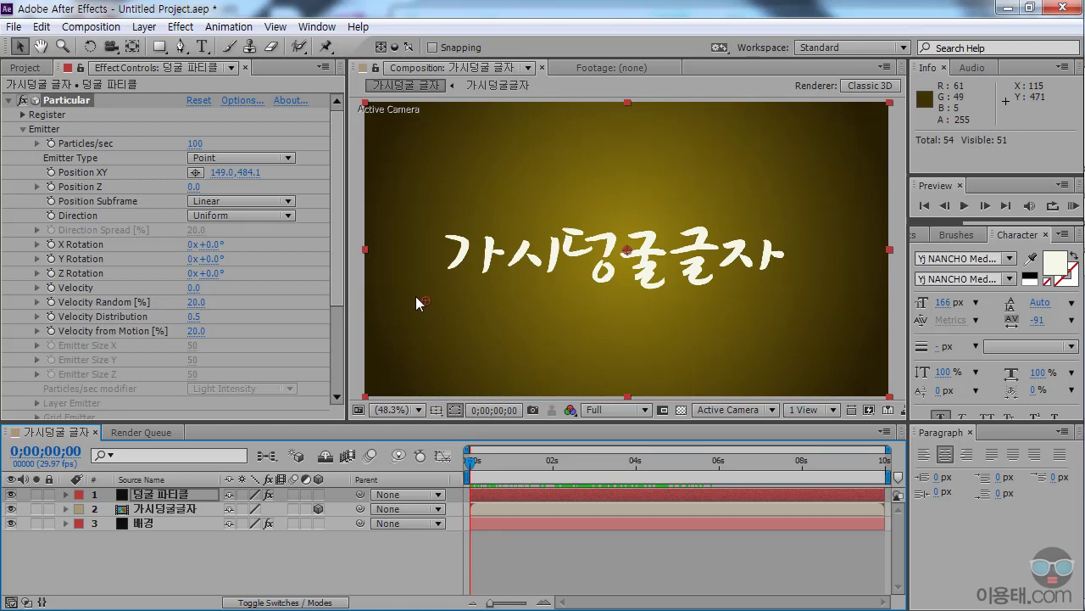
# Set the emitter's Pre Run to 100 in the Emission Extras
pyautogui.moveTo(337, 269); pyautogui.dragTo(341, 340)
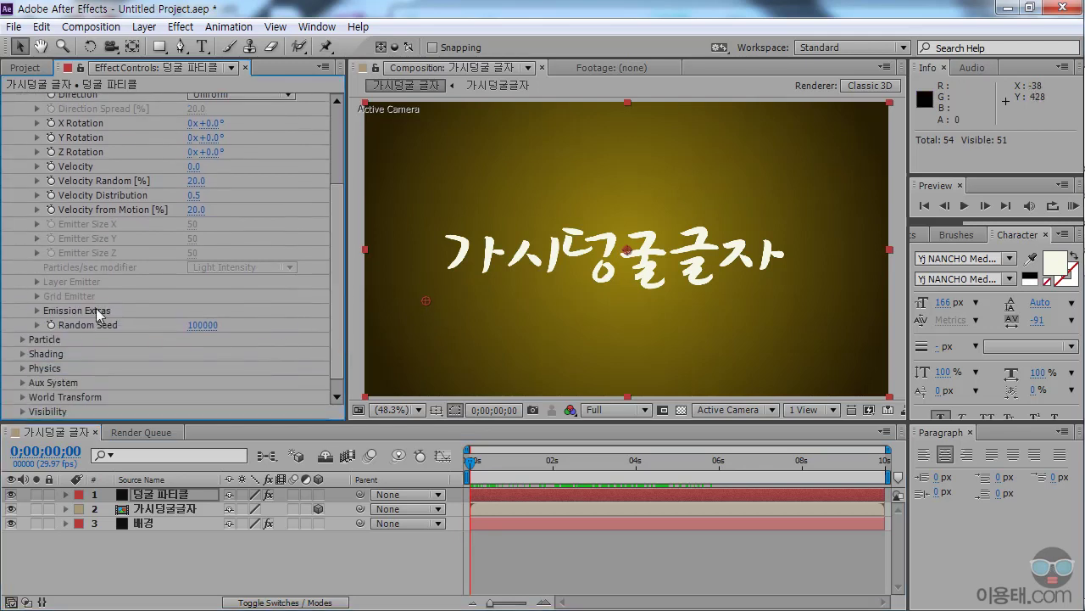
pyautogui.click(35, 311)
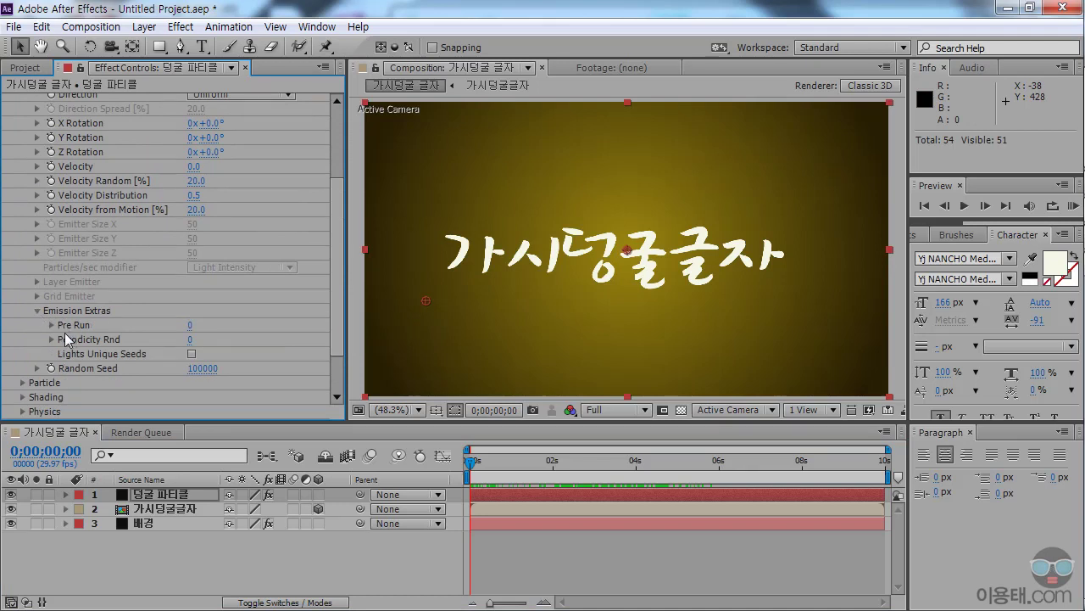
pyautogui.moveTo(190, 331); pyautogui.dragTo(300, 326)
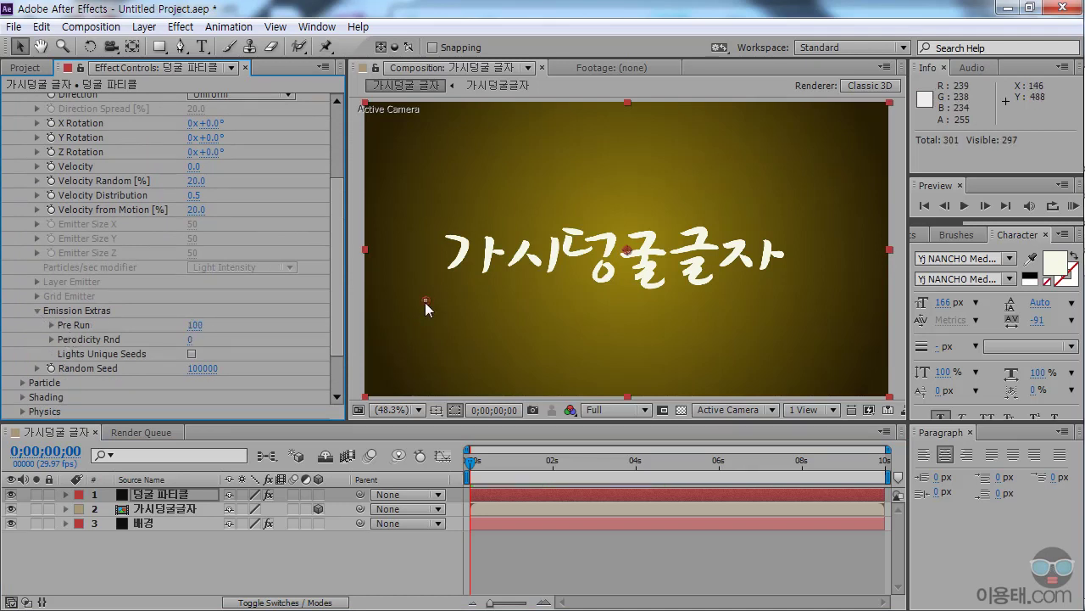
# Enable keyframing for the emitter's Position XY and Position Z at 0;00;00;00, with Position Z set to -100
pyautogui.moveTo(338, 321); pyautogui.dragTo(341, 224)
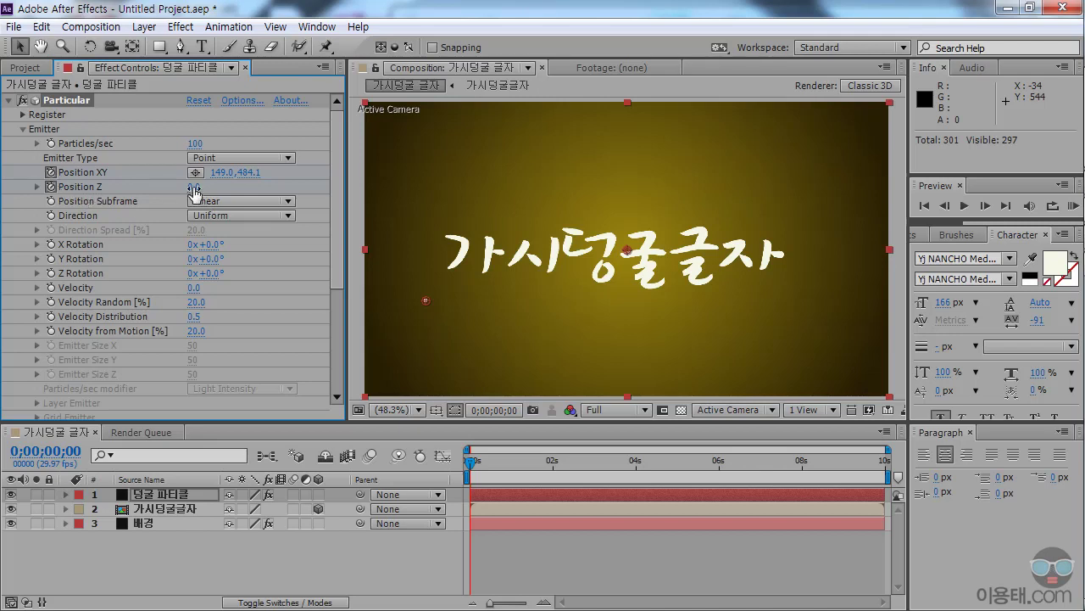
pyautogui.moveTo(193, 191); pyautogui.dragTo(217, 188)
pyautogui.moveTo(219, 188); pyautogui.dragTo(173, 191)
pyautogui.click(201, 186)
pyautogui.write('-1')
pyautogui.press('Return')
# At 0;00;01;00, keyframe the emitter at about 331, 215 above the title's first letter, with Position Z 100
pyautogui.moveTo(219, 479); pyautogui.dragTo(202, 479)
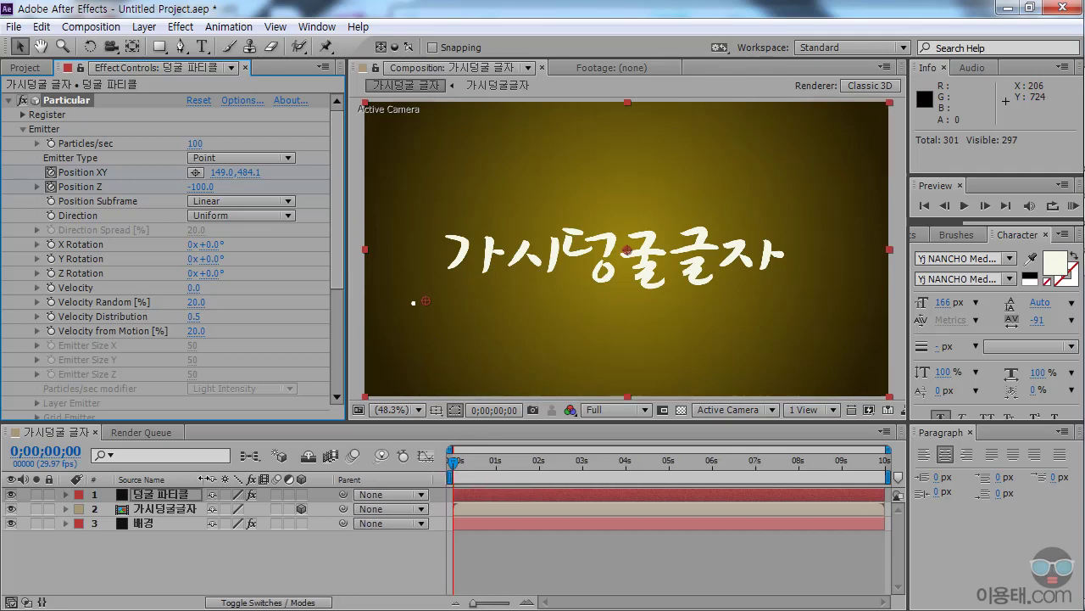
pyautogui.moveTo(452, 468); pyautogui.dragTo(497, 480)
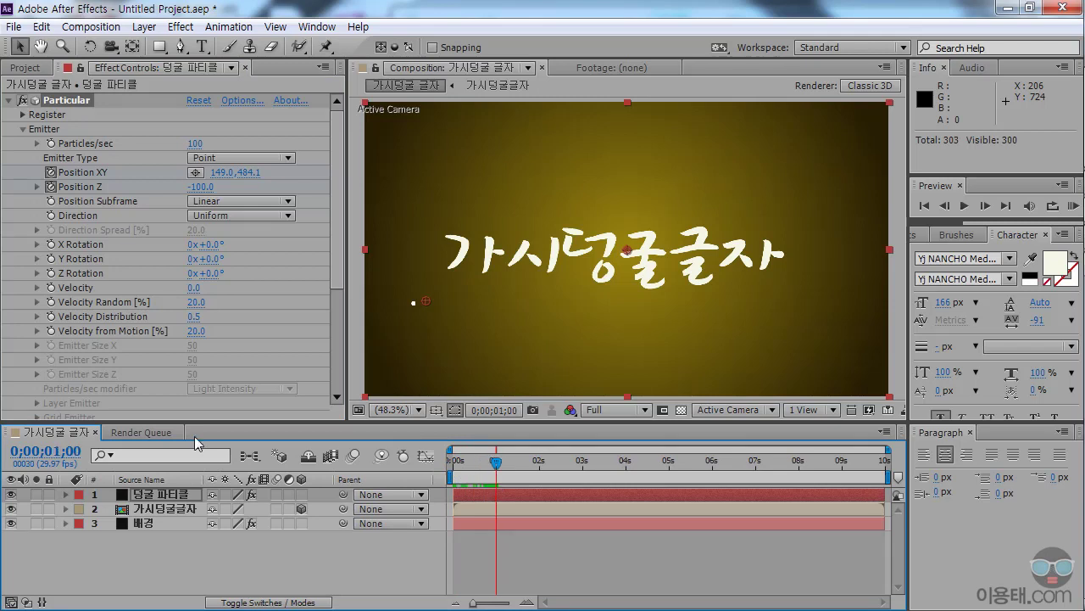
pyautogui.moveTo(425, 298); pyautogui.dragTo(500, 189)
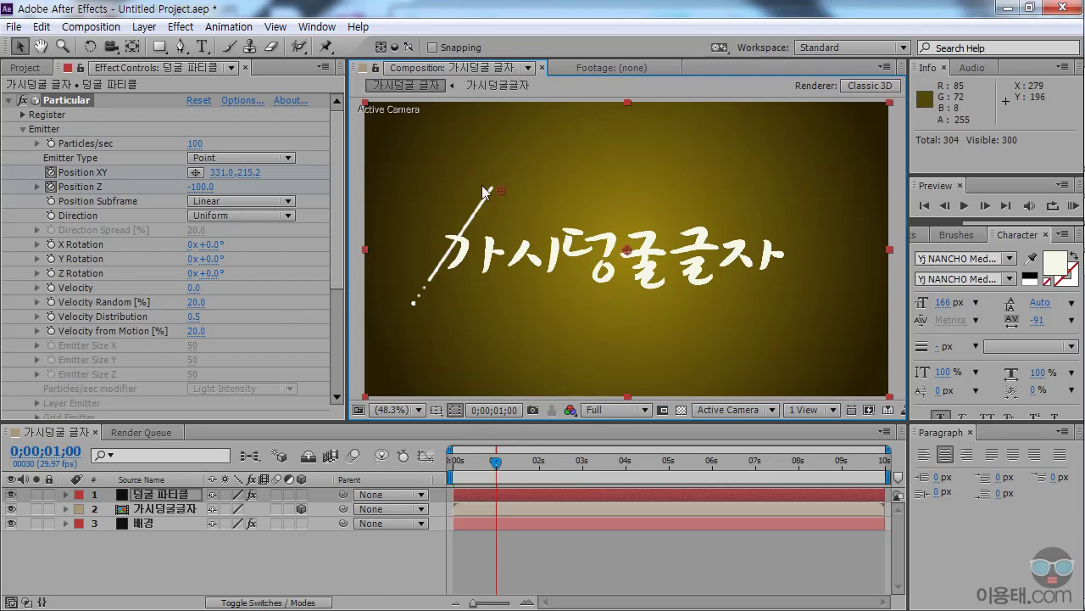
pyautogui.click(196, 189)
pyautogui.write('1')
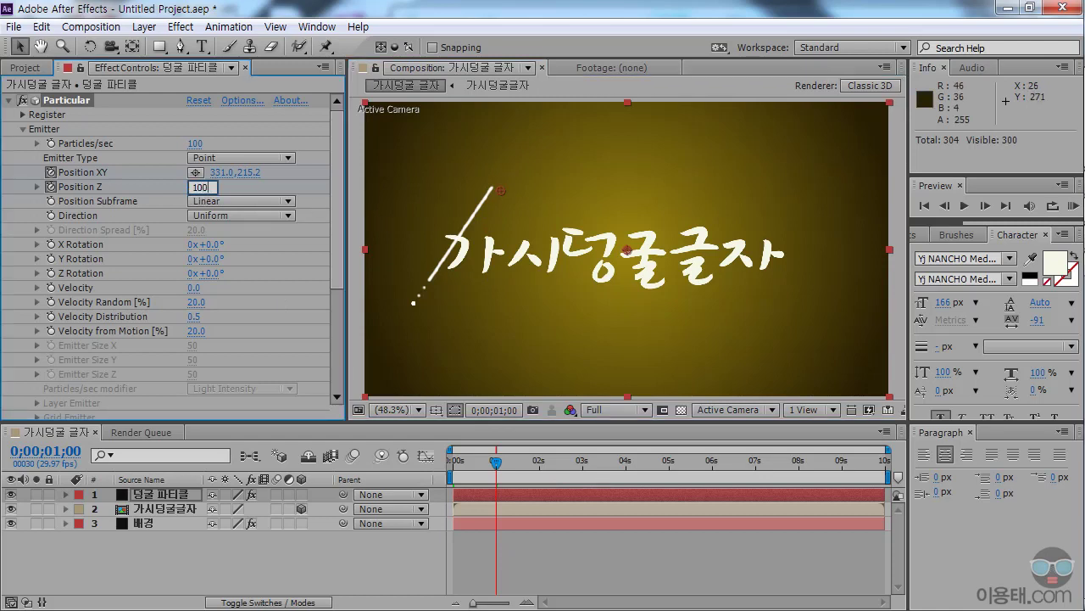
pyautogui.write('00')
pyautogui.press('Return')
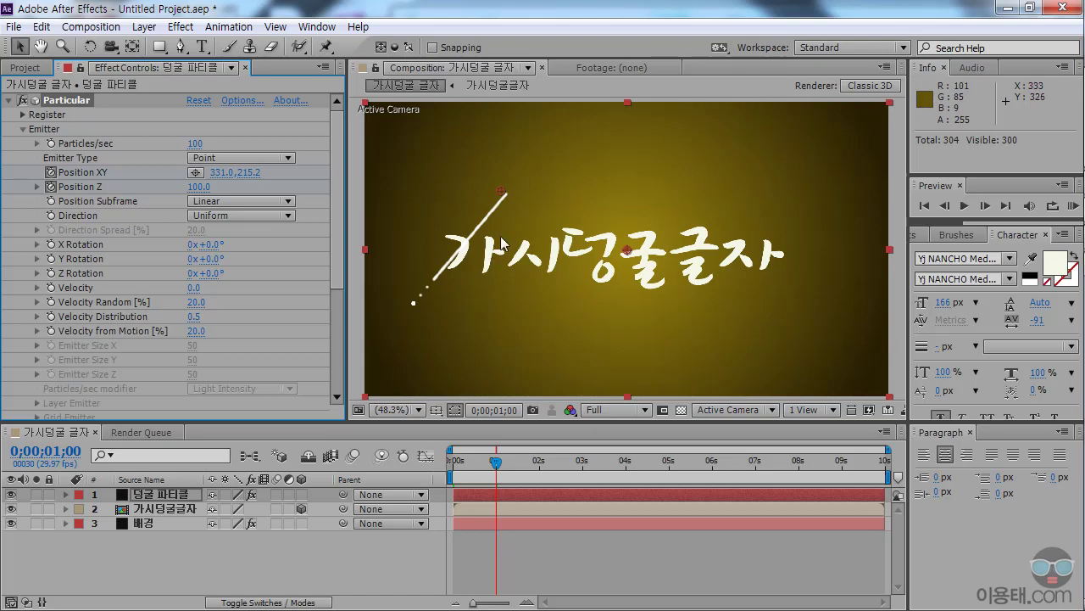
# At 0;00;02;00, keyframe the emitter at about 472, 550 below the title, with Position Z -100
pyautogui.moveTo(497, 473); pyautogui.dragTo(540, 481)
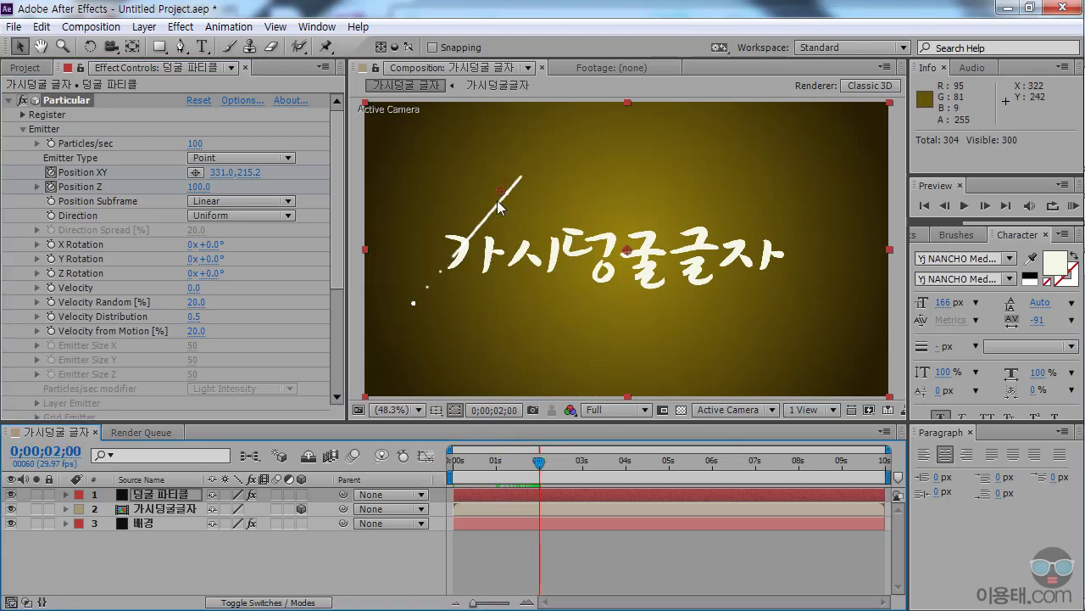
pyautogui.moveTo(504, 200); pyautogui.dragTo(556, 325)
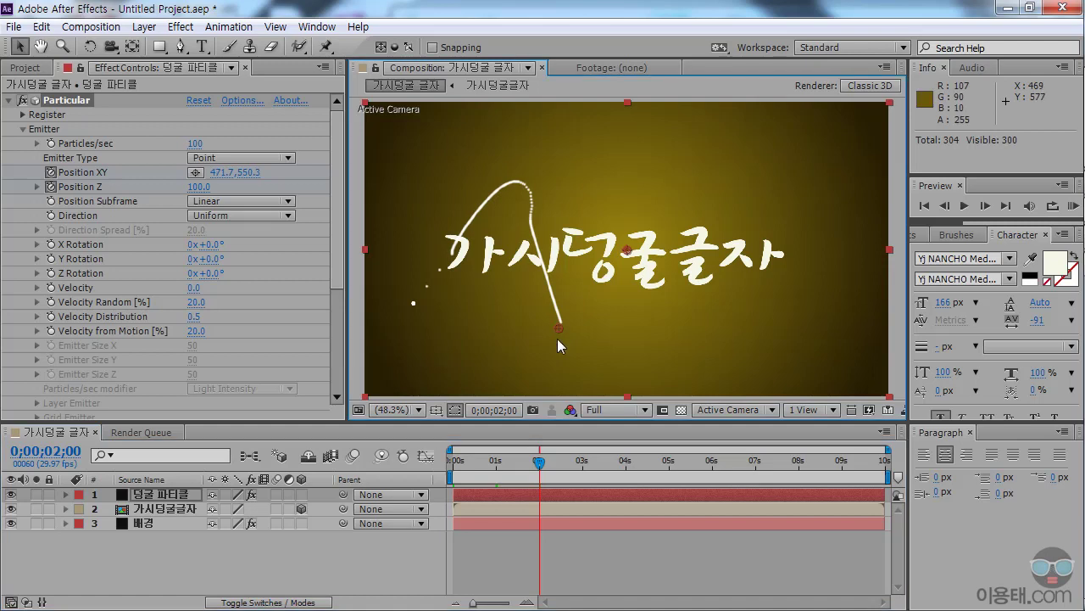
pyautogui.click(196, 186)
pyautogui.write('-1')
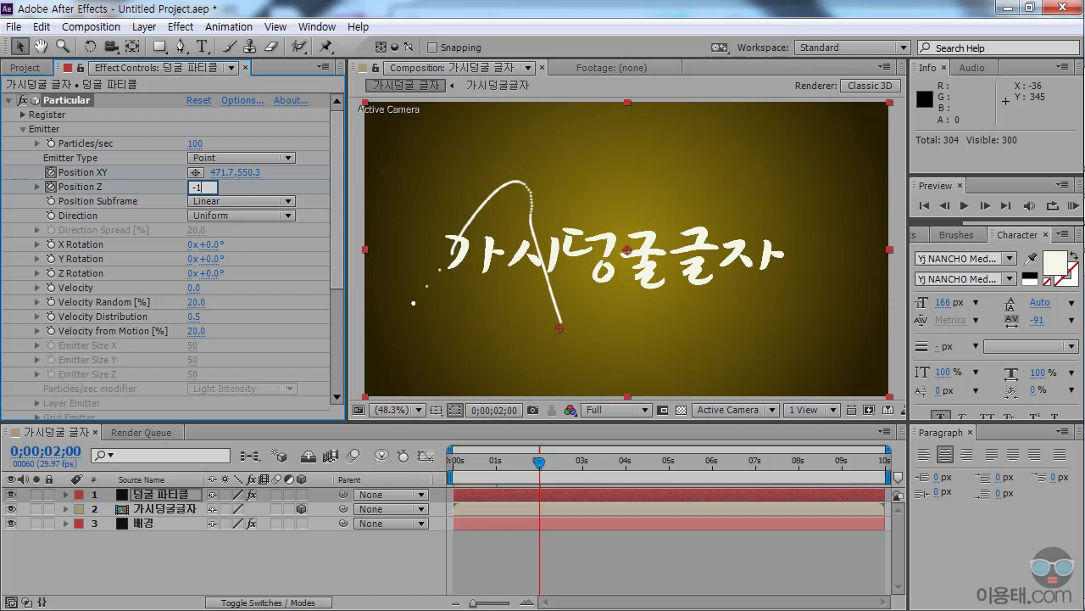
pyautogui.press('Return')
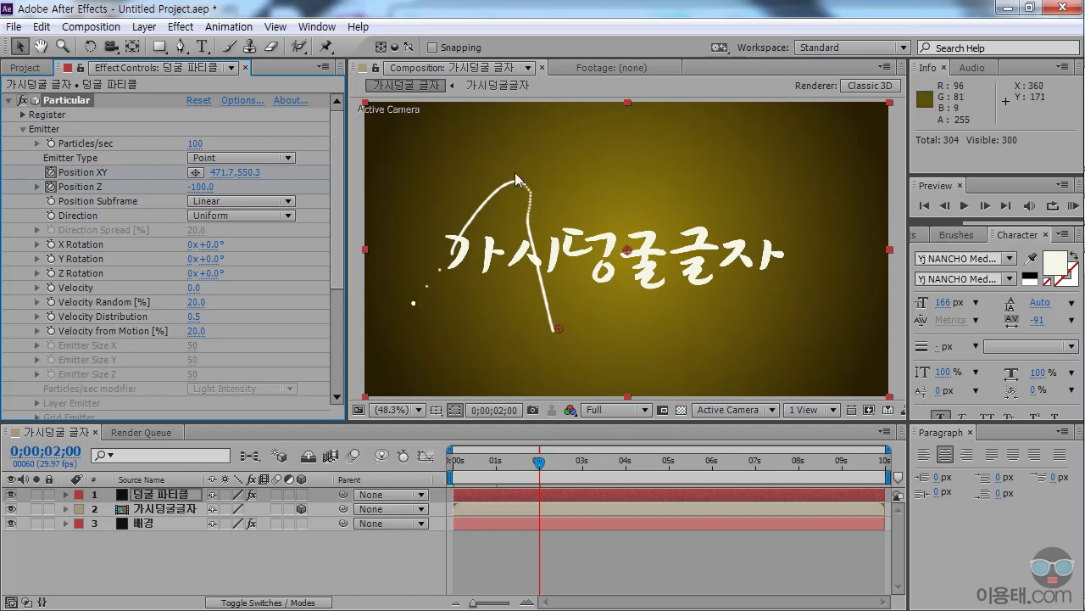
# At 0;00;03;00, keyframe the emitter at about 741, 157 above the title, with Position Z 100
pyautogui.click(541, 473)
pyautogui.moveTo(549, 474); pyautogui.dragTo(583, 472)
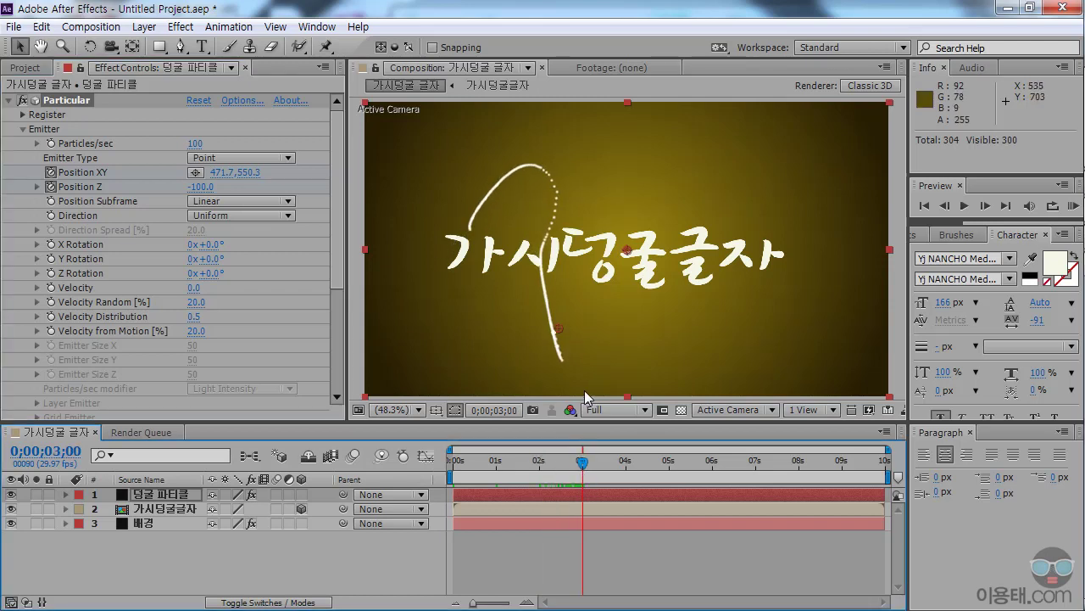
pyautogui.moveTo(558, 328); pyautogui.dragTo(669, 167)
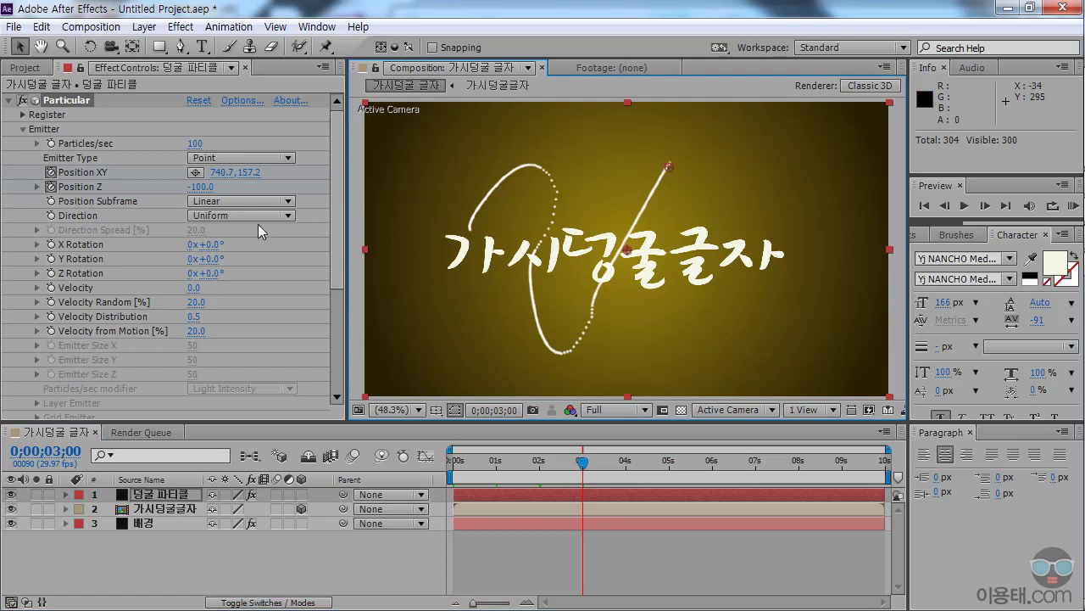
pyautogui.click(199, 188)
pyautogui.write('100')
pyautogui.press('Return')
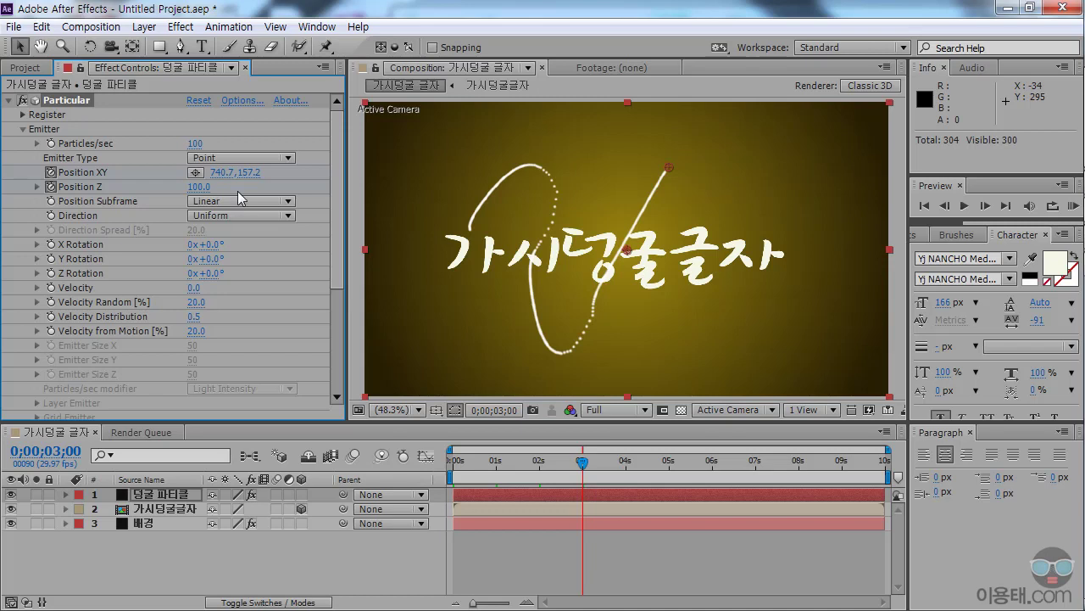
# At 0;00;04;00, keyframe the emitter at about 917, 583 below the title's last letters, with Position Z -100
pyautogui.moveTo(584, 465); pyautogui.dragTo(627, 484)
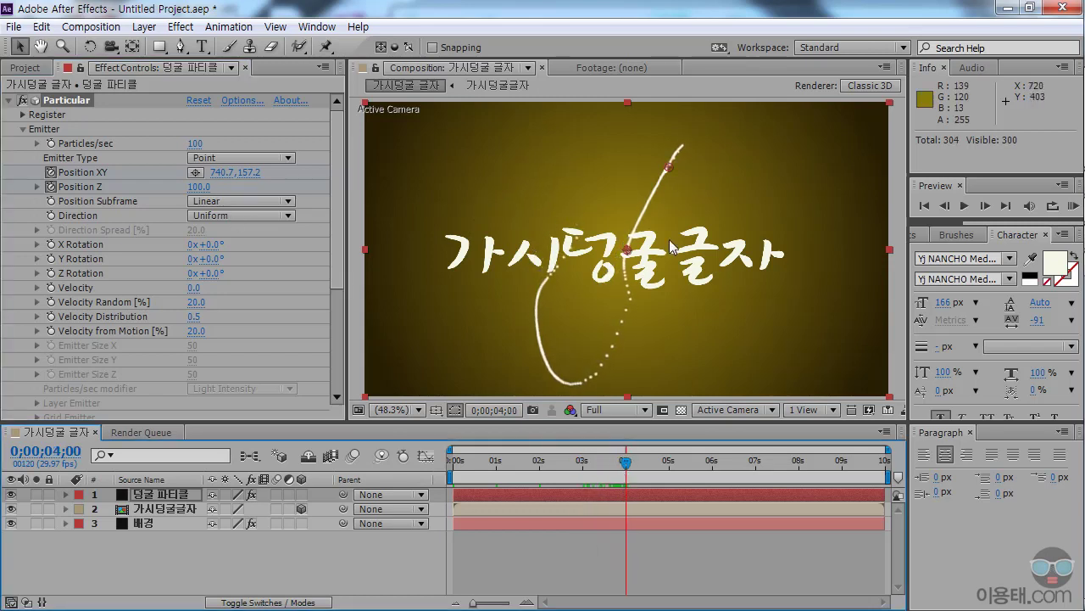
pyautogui.moveTo(674, 165); pyautogui.dragTo(739, 340)
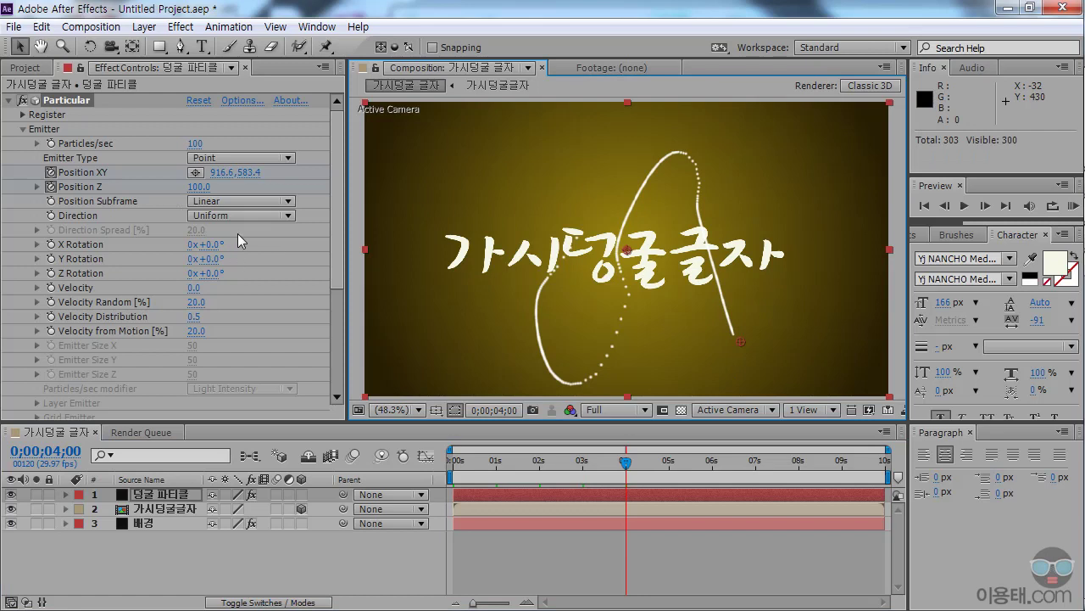
pyautogui.click(193, 188)
pyautogui.write('-')
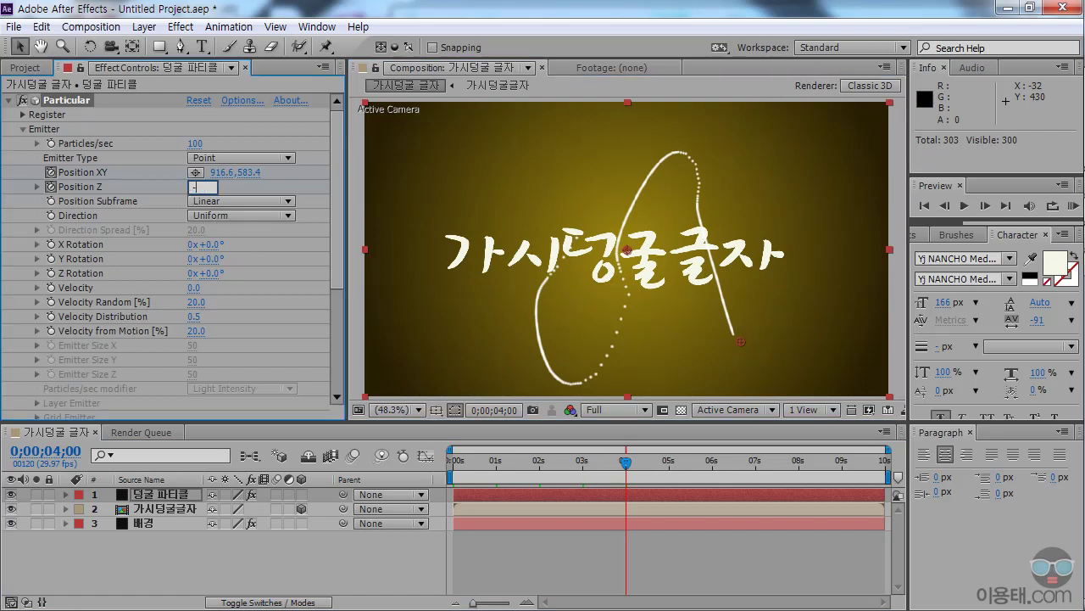
pyautogui.write('100')
pyautogui.press('Return')
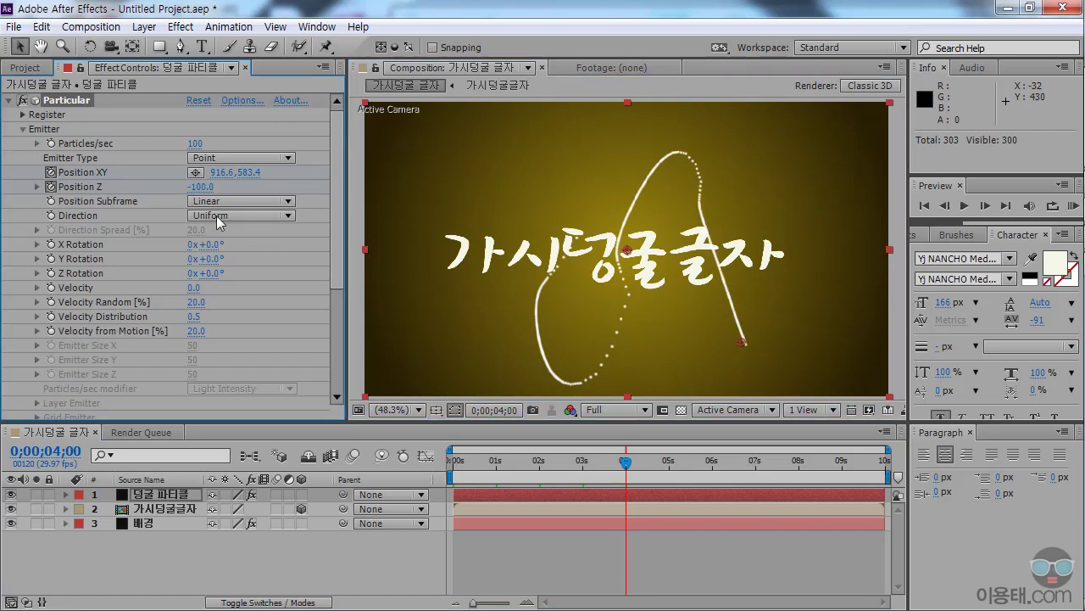
# At 0;00;05;00, keyframe the emitter at about 1438, 197, outside the frame past the title's last letter, with Position Z 100
pyautogui.moveTo(626, 463); pyautogui.dragTo(537, 472)
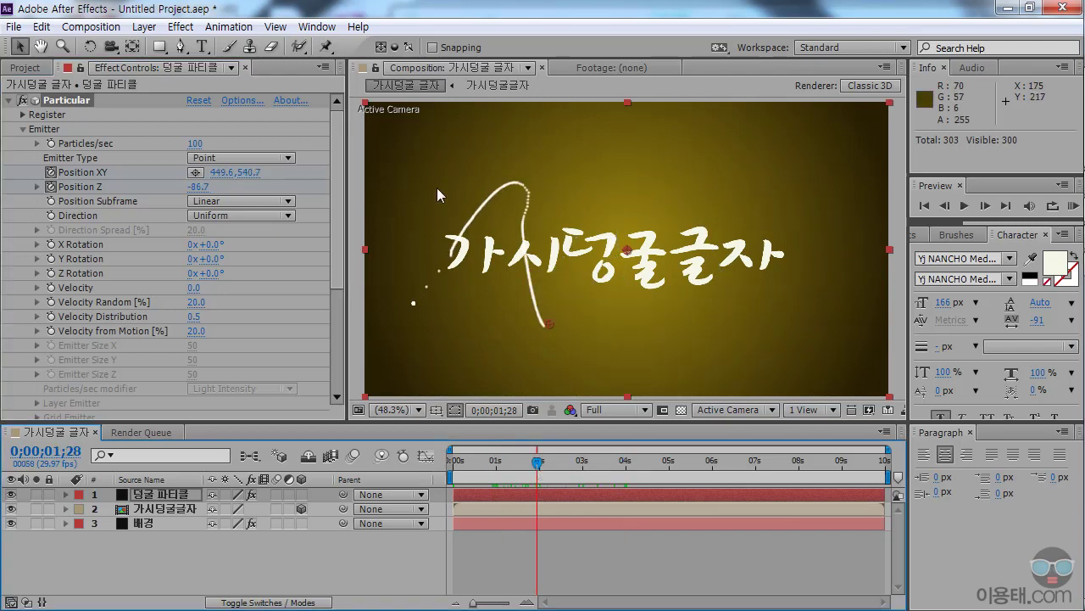
pyautogui.moveTo(537, 465); pyautogui.dragTo(672, 482)
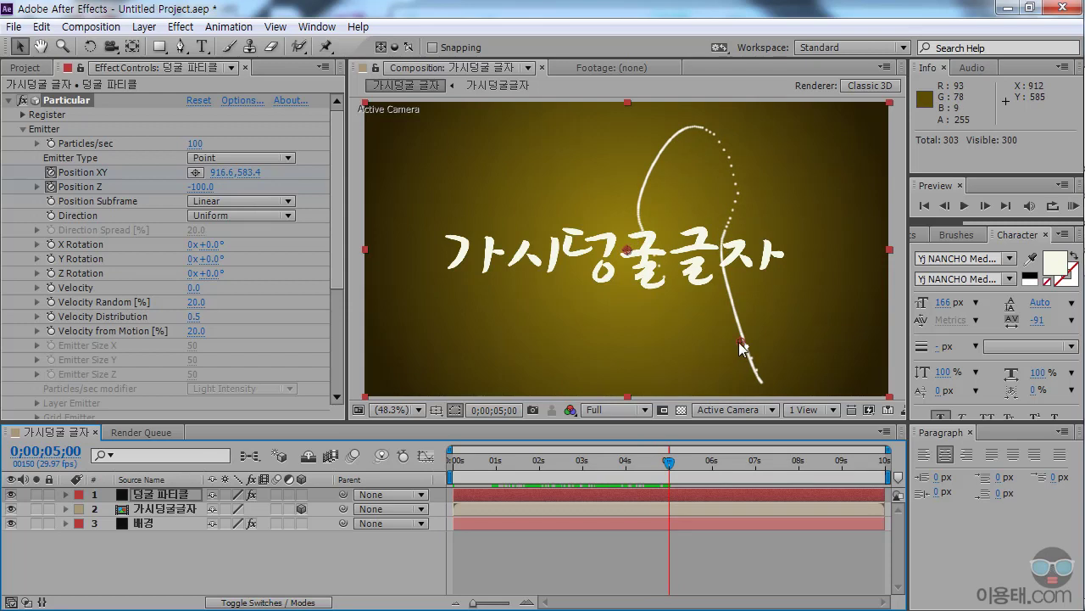
pyautogui.moveTo(745, 345); pyautogui.dragTo(877, 187)
pyautogui.moveTo(766, 280); pyautogui.dragTo(657, 279)
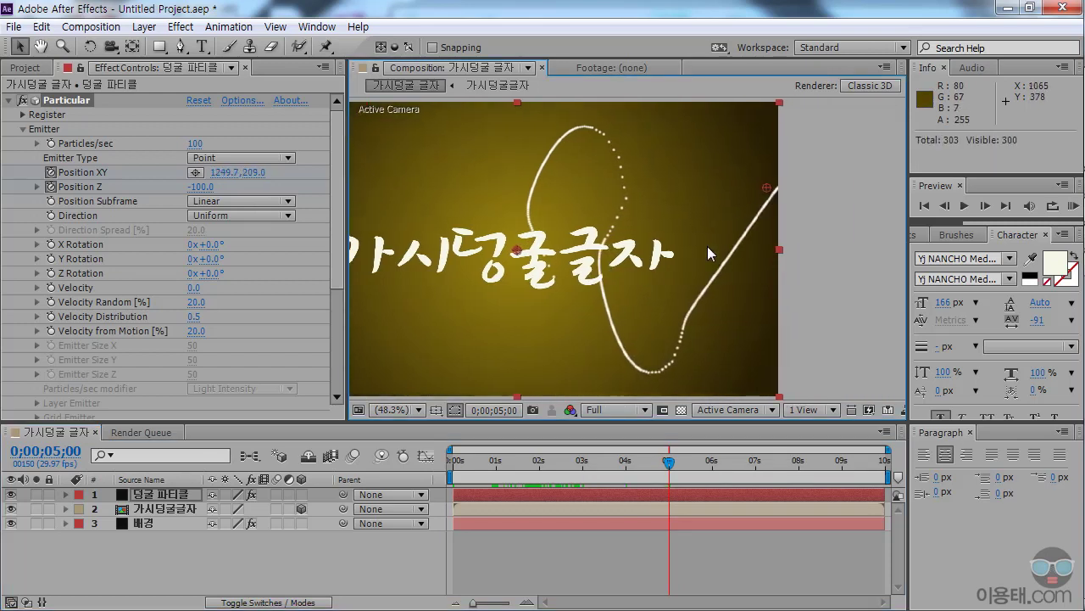
pyautogui.moveTo(775, 186)
pyautogui.mouseDown()
pyautogui.moveTo(842, 154)
pyautogui.moveTo(844, 192)
pyautogui.mouseUp()
pyautogui.click(201, 187)
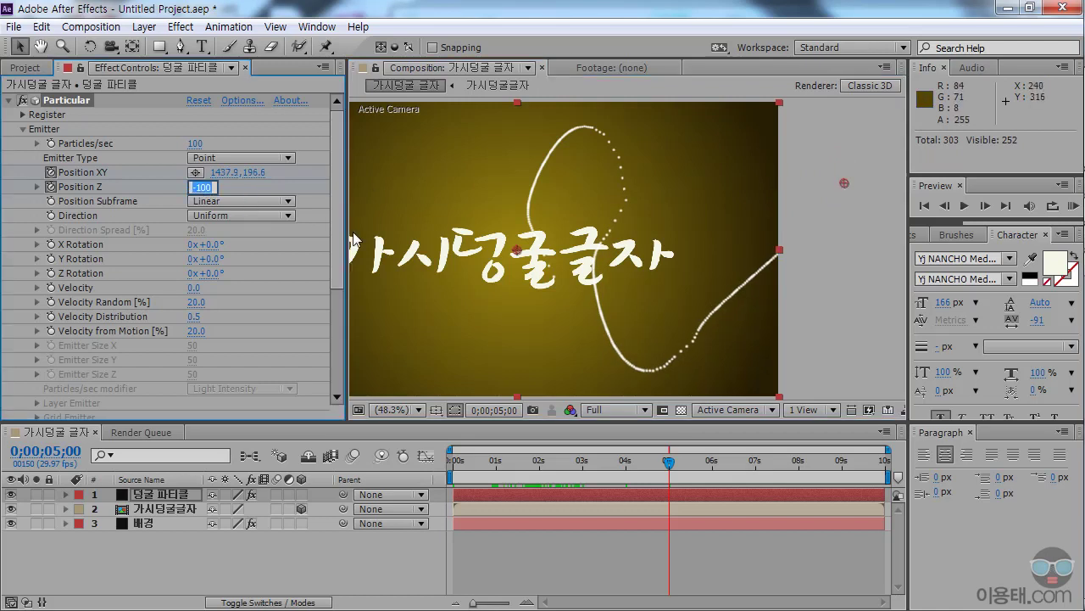
pyautogui.write('100')
pyautogui.press('Return')
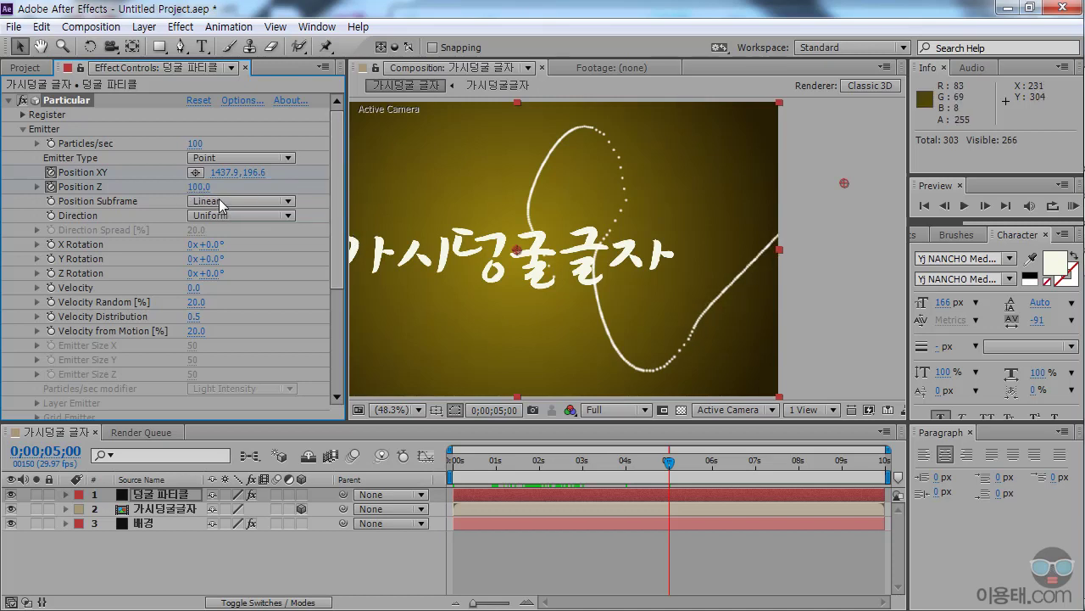
pyautogui.click(392, 409)
pyautogui.click(404, 103)
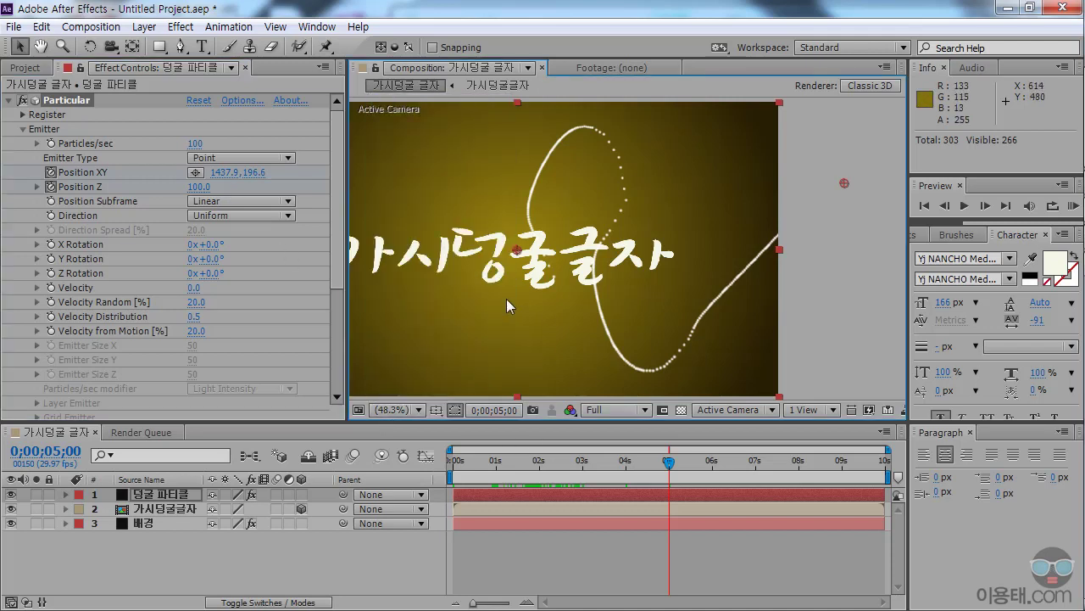
pyautogui.moveTo(493, 314); pyautogui.dragTo(591, 311)
pyautogui.moveTo(615, 311); pyautogui.dragTo(618, 324)
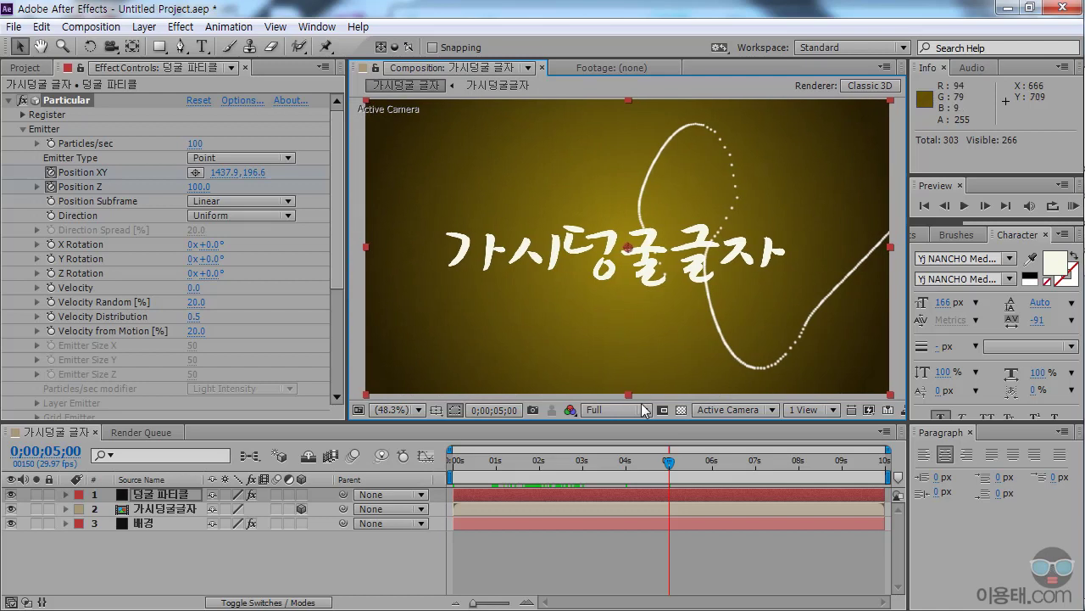
# Set the emitter's Velocity from Motion to 0 and check the vine path around 0;00;03;02
pyautogui.moveTo(627, 461); pyautogui.dragTo(582, 466)
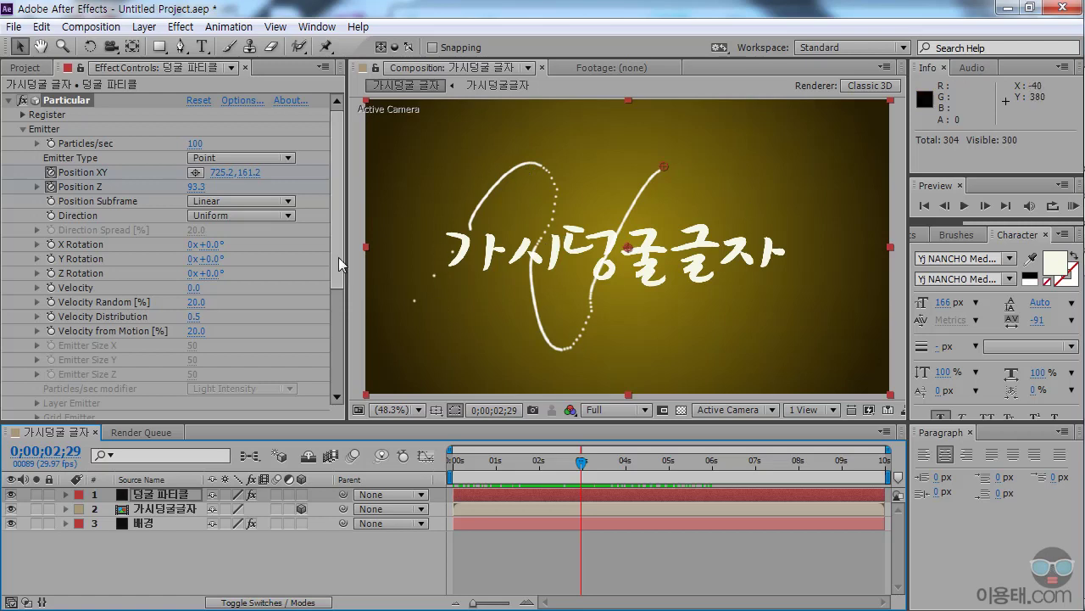
pyautogui.moveTo(338, 258); pyautogui.dragTo(346, 306)
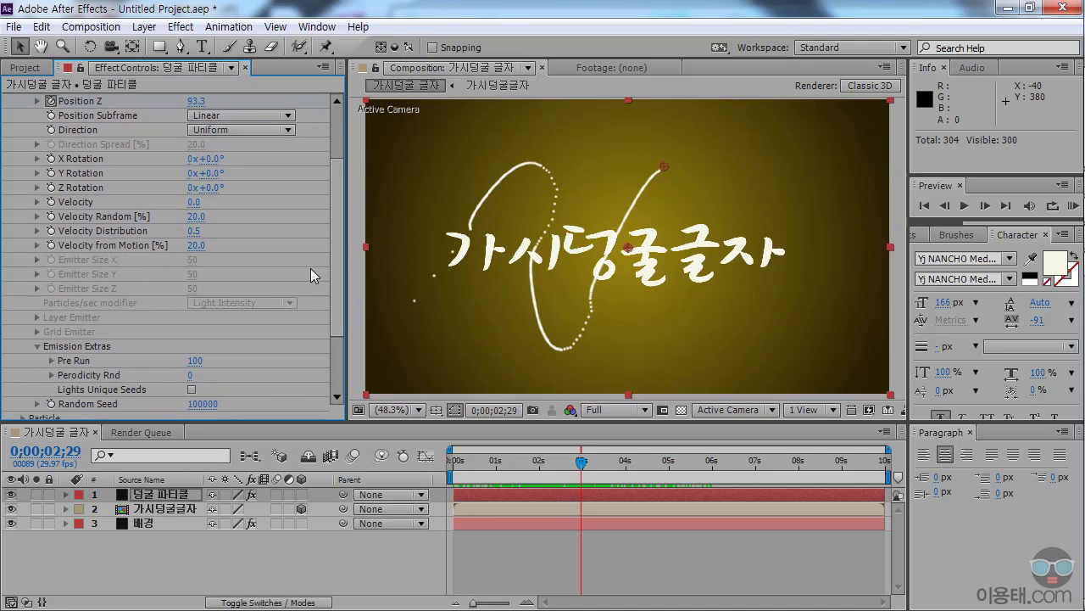
pyautogui.scroll(3, 336, 245)
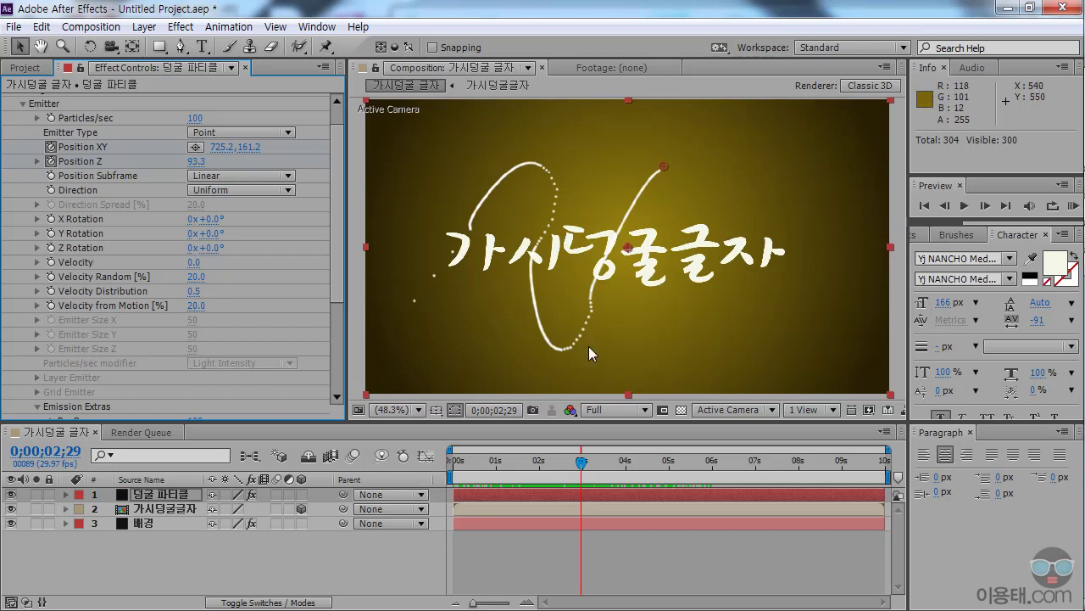
pyautogui.moveTo(582, 463)
pyautogui.mouseDown()
pyautogui.moveTo(456, 465)
pyautogui.moveTo(638, 472)
pyautogui.moveTo(588, 469)
pyautogui.moveTo(599, 469)
pyautogui.mouseUp()
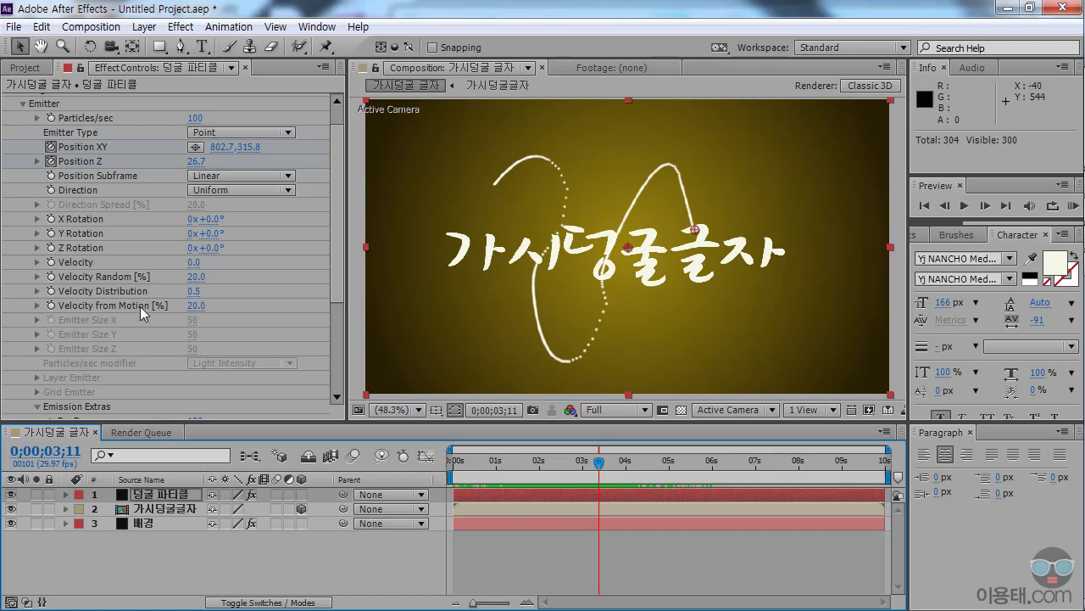
pyautogui.click(194, 306)
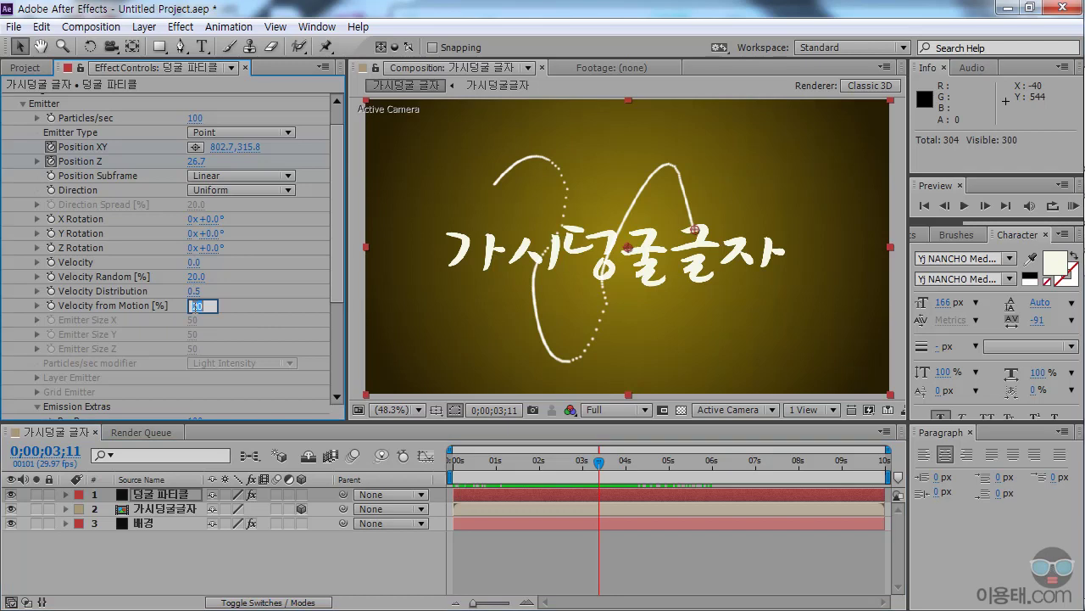
pyautogui.write('0')
pyautogui.press('Return')
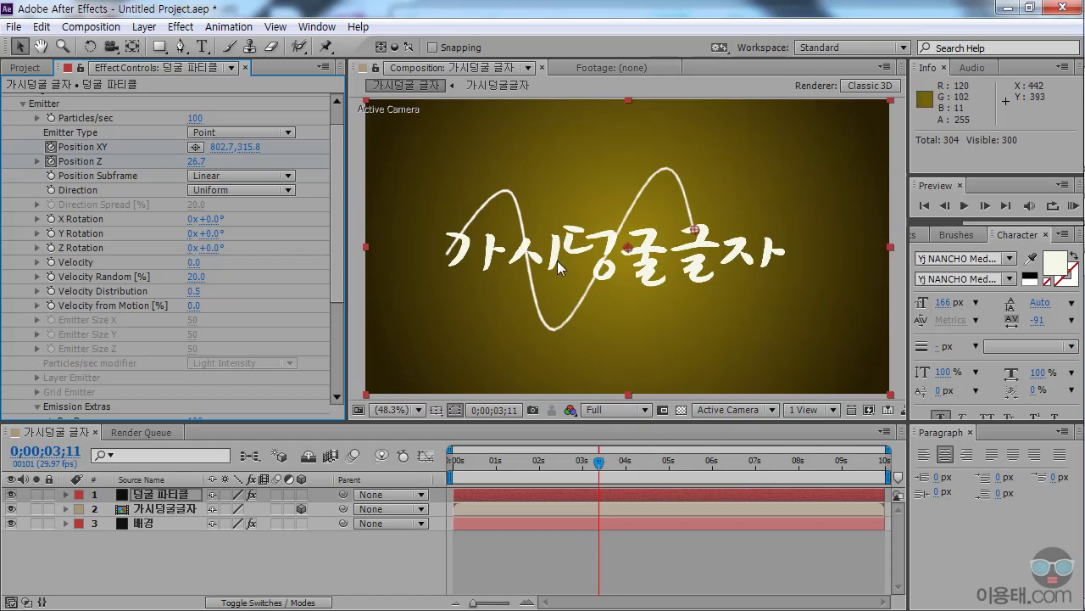
pyautogui.moveTo(598, 463)
pyautogui.mouseDown()
pyautogui.moveTo(507, 466)
pyautogui.moveTo(728, 467)
pyautogui.moveTo(502, 473)
pyautogui.moveTo(738, 468)
pyautogui.moveTo(481, 471)
pyautogui.moveTo(669, 473)
pyautogui.moveTo(575, 468)
pyautogui.moveTo(610, 468)
pyautogui.moveTo(585, 468)
pyautogui.mouseUp()
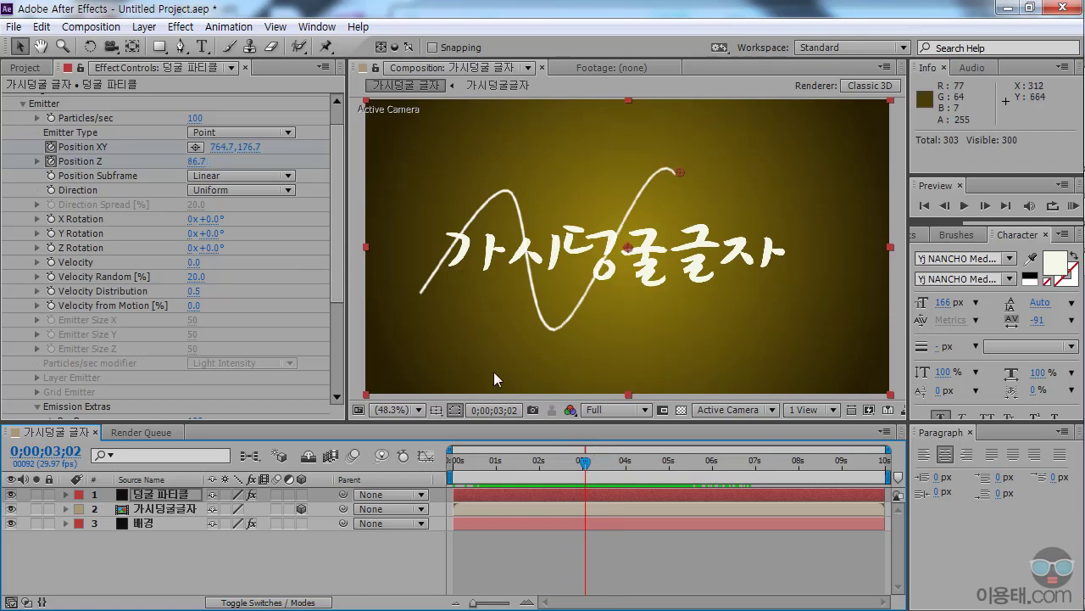
# Set the particle Life to 6 seconds and scrub through the vine's growth up to 0;00;05;00
pyautogui.moveTo(336, 265); pyautogui.dragTo(338, 355)
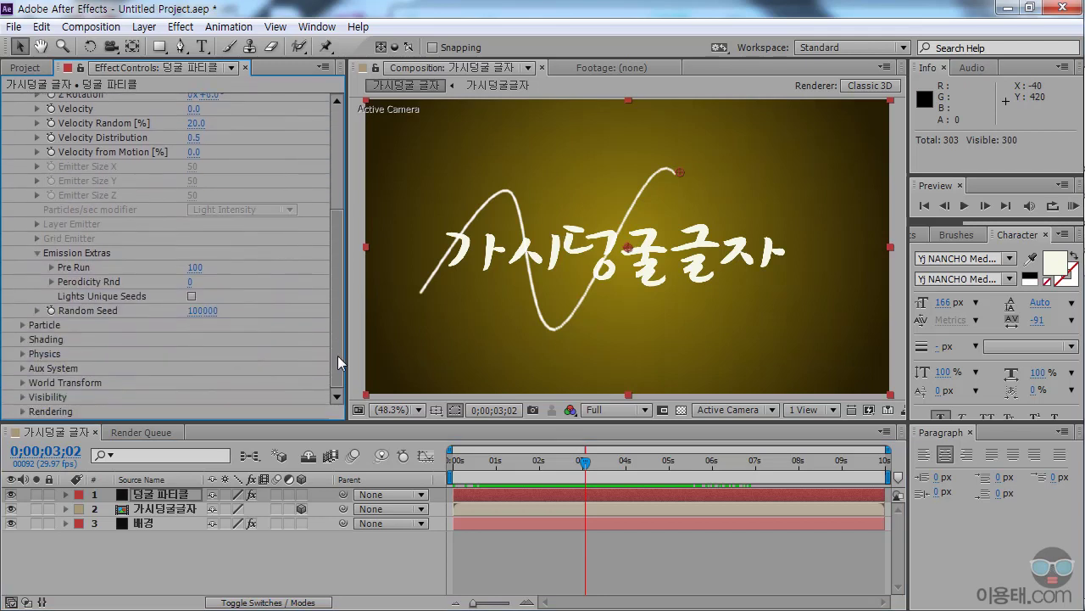
pyautogui.click(22, 325)
pyautogui.scroll(-5, 240, 292)
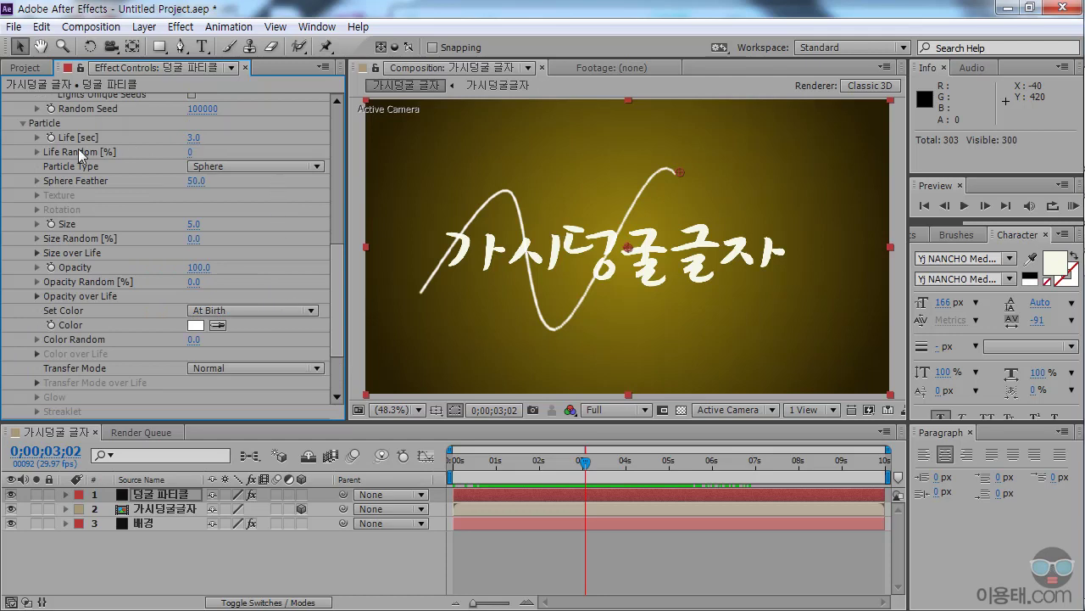
pyautogui.moveTo(193, 144); pyautogui.dragTo(200, 144)
pyautogui.click(200, 139)
pyautogui.write('6')
pyautogui.press('Return')
pyautogui.click(472, 465)
pyautogui.moveTo(481, 471); pyautogui.dragTo(669, 472)
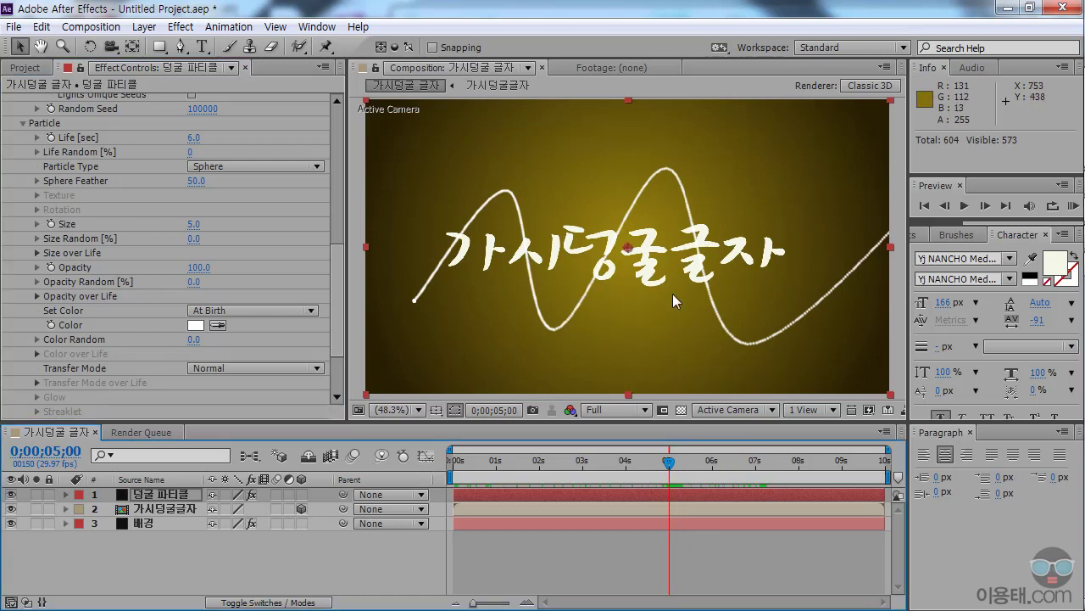
# Switch to the video player, play parts of the reference clip 가시덩굴 글자.mp4, and return to After Effects
pyautogui.moveTo(1082, 241)
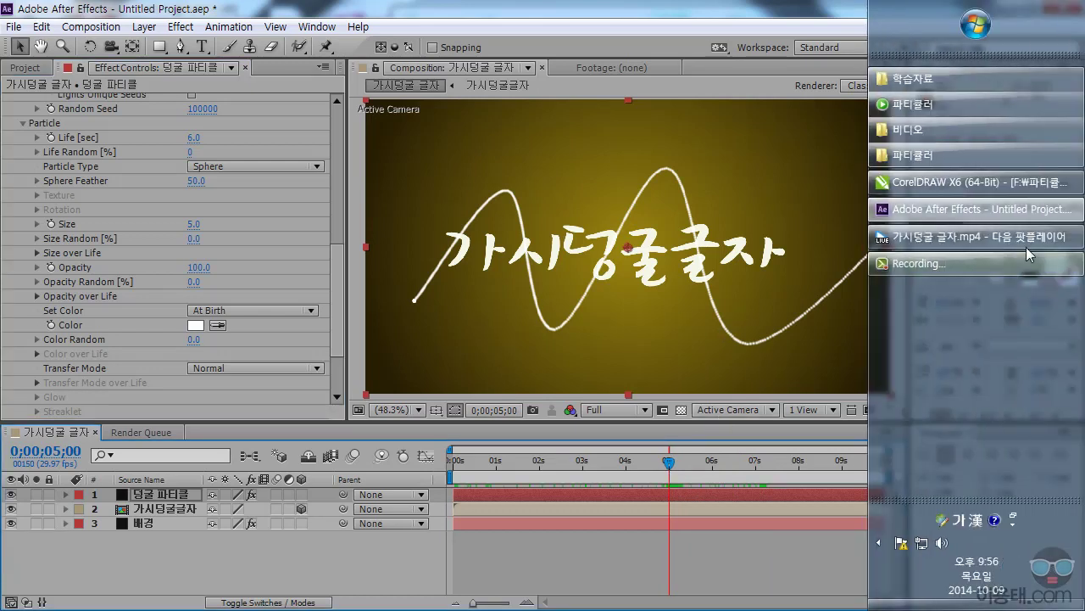
pyautogui.click(918, 238)
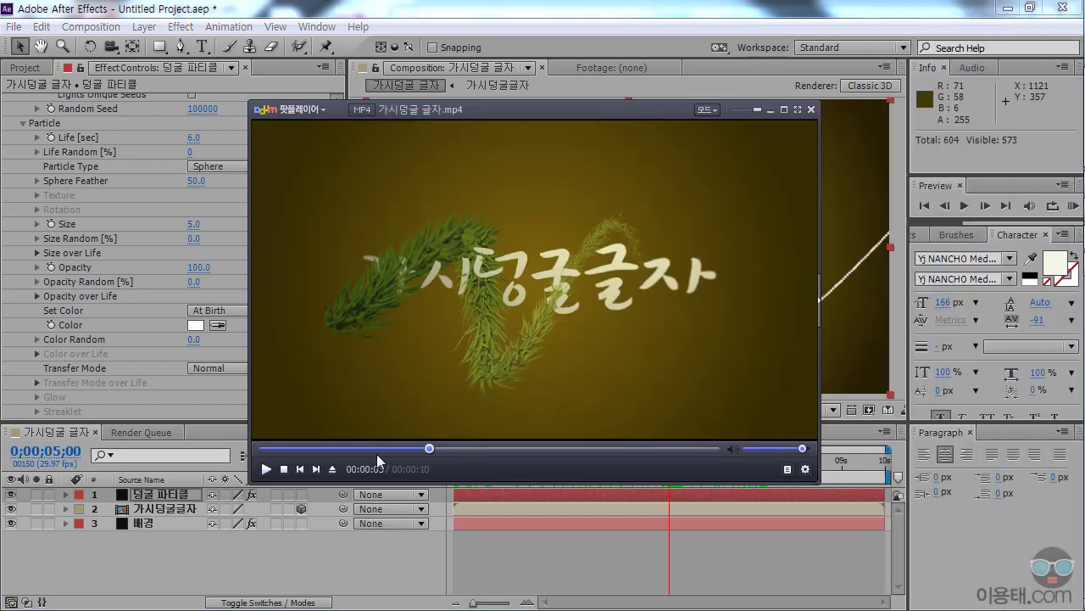
pyautogui.click(265, 470)
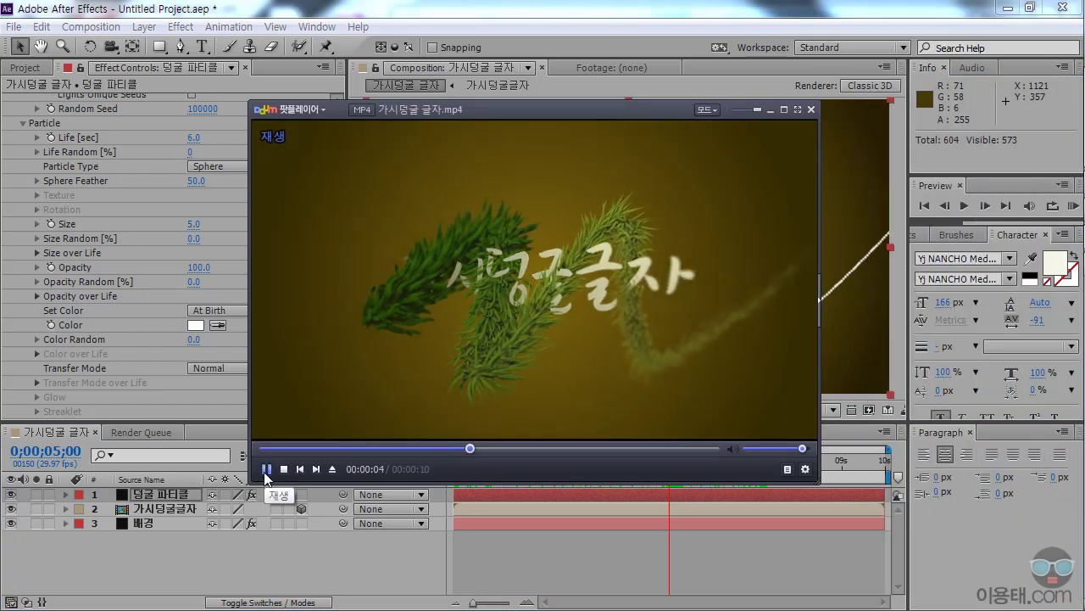
pyautogui.click(266, 469)
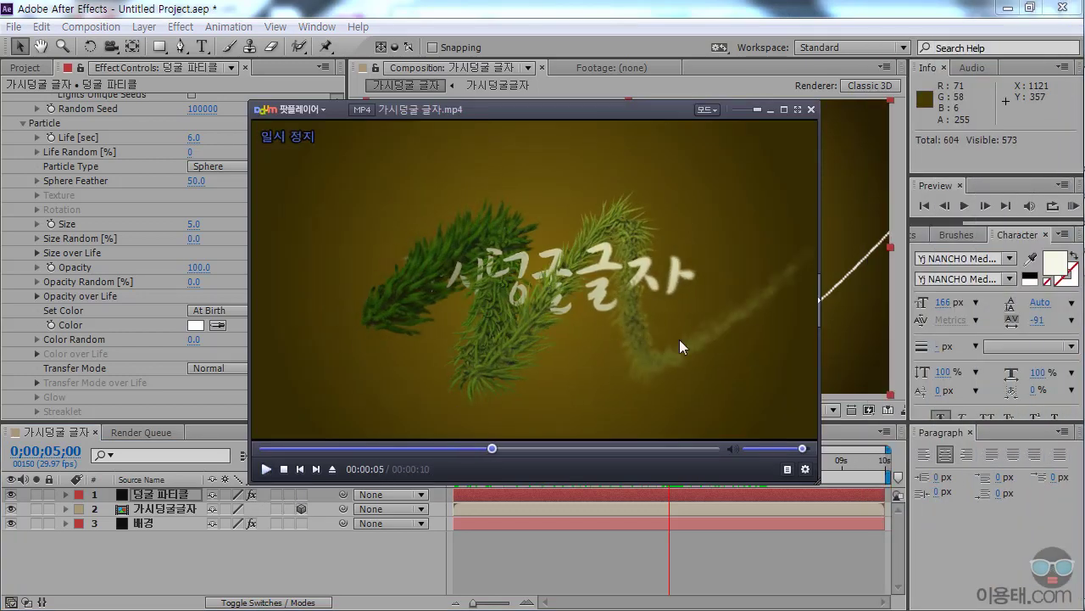
pyautogui.click(266, 470)
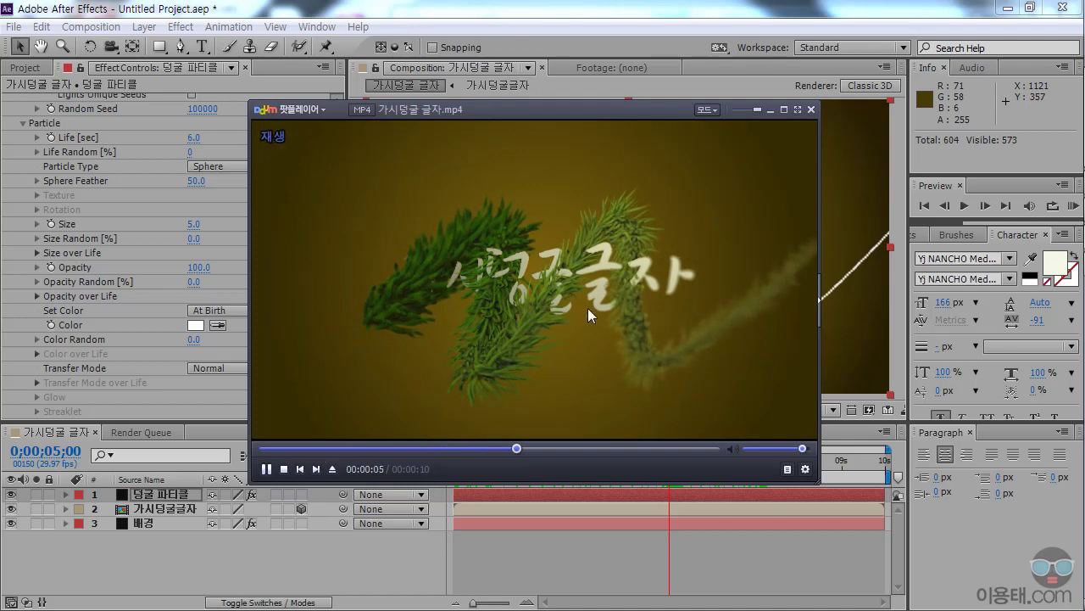
pyautogui.click(265, 469)
pyautogui.click(629, 12)
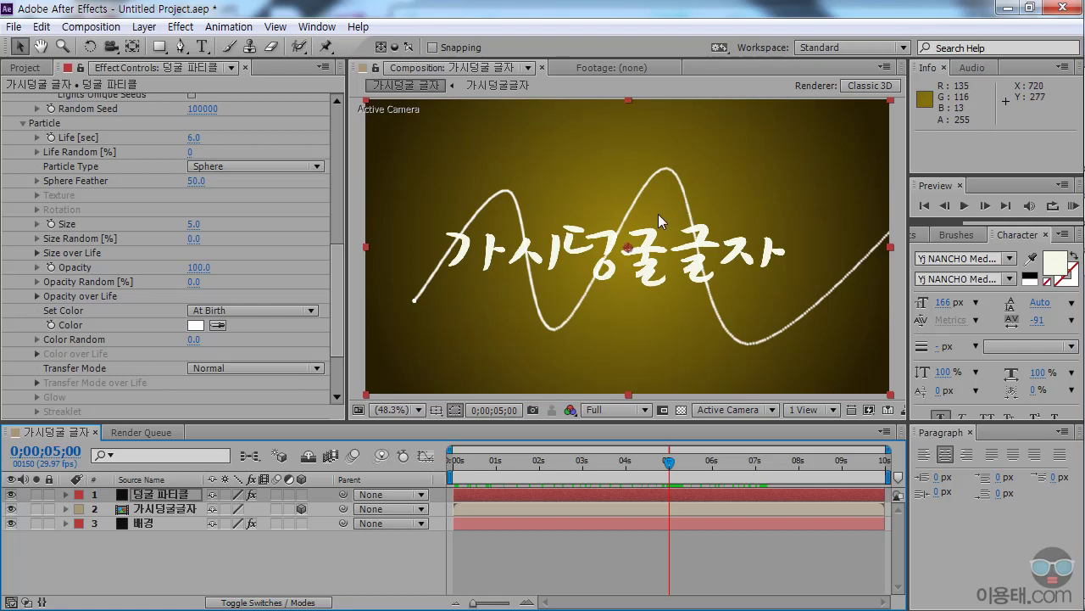
# Try a larger particle Size on the vine line and undo the change
pyautogui.moveTo(190, 143); pyautogui.dragTo(200, 134)
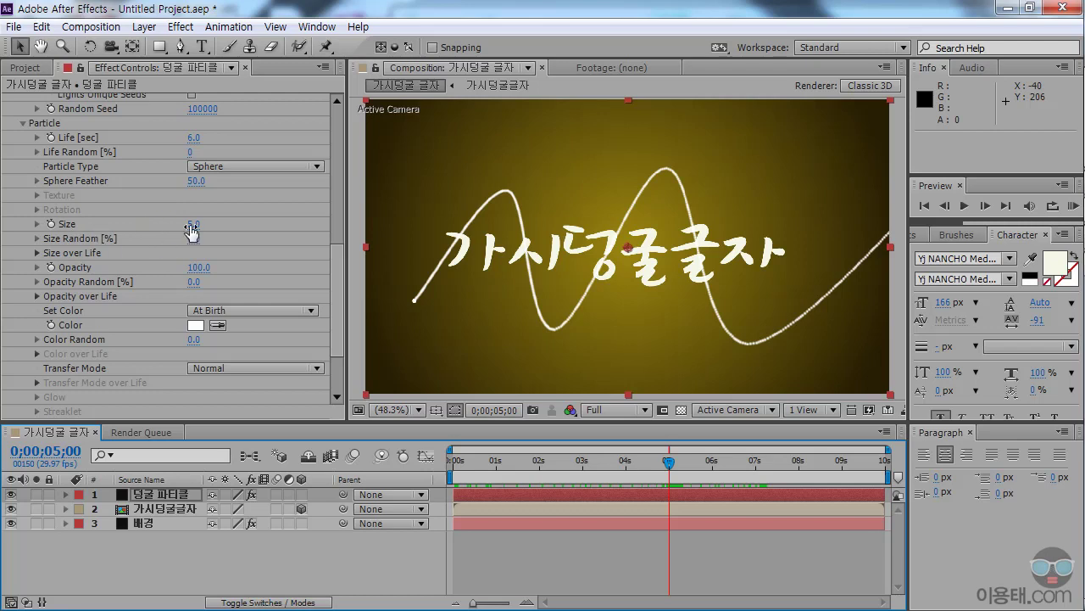
pyautogui.moveTo(192, 231); pyautogui.dragTo(197, 234)
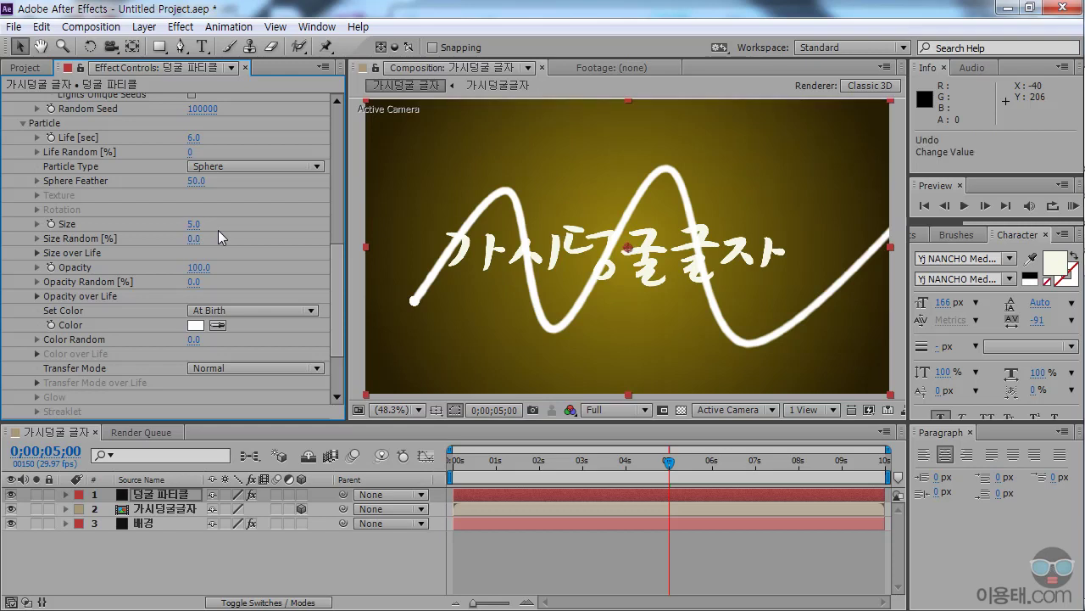
pyautogui.hotkey('ctrl', 'z')
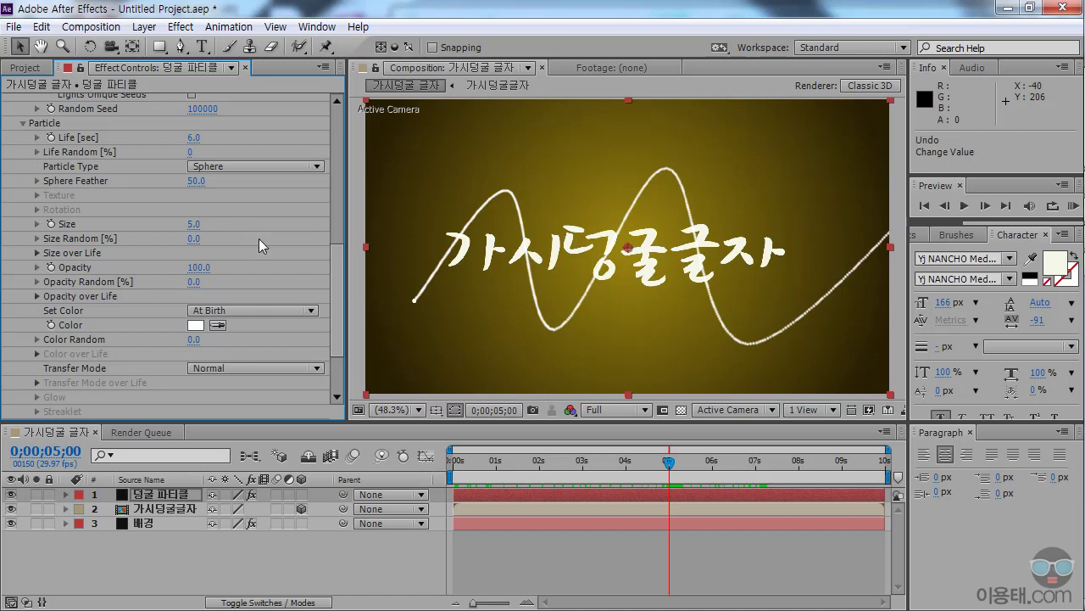
# Preview the vine from the first frame and set the Emission Extras Pre Run to 0
pyautogui.moveTo(335, 268)
pyautogui.mouseDown()
pyautogui.moveTo(329, 313)
pyautogui.moveTo(338, 140)
pyautogui.mouseUp()
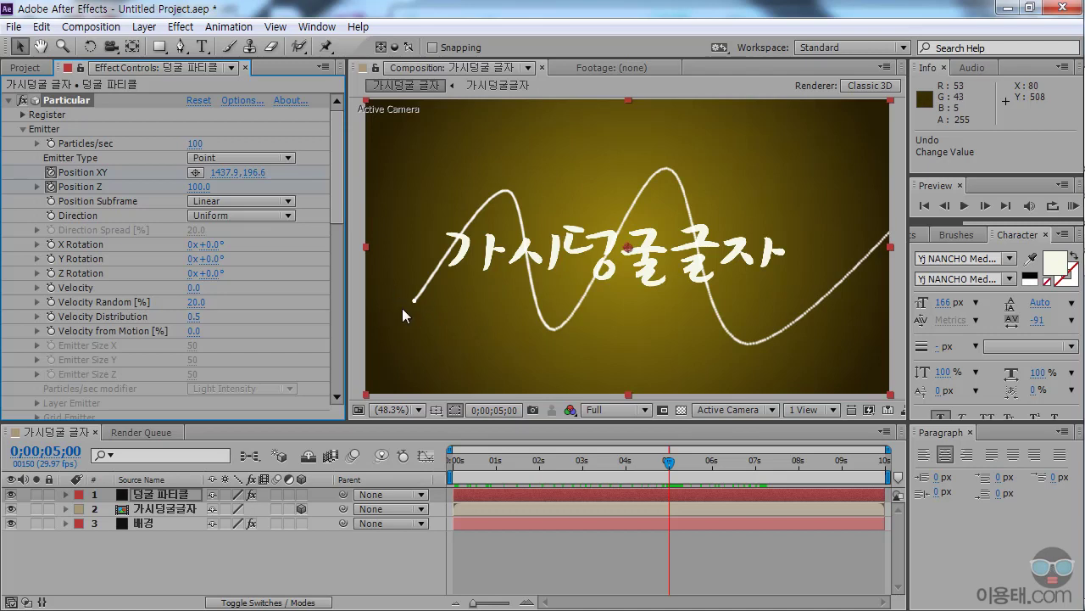
pyautogui.press('Home')
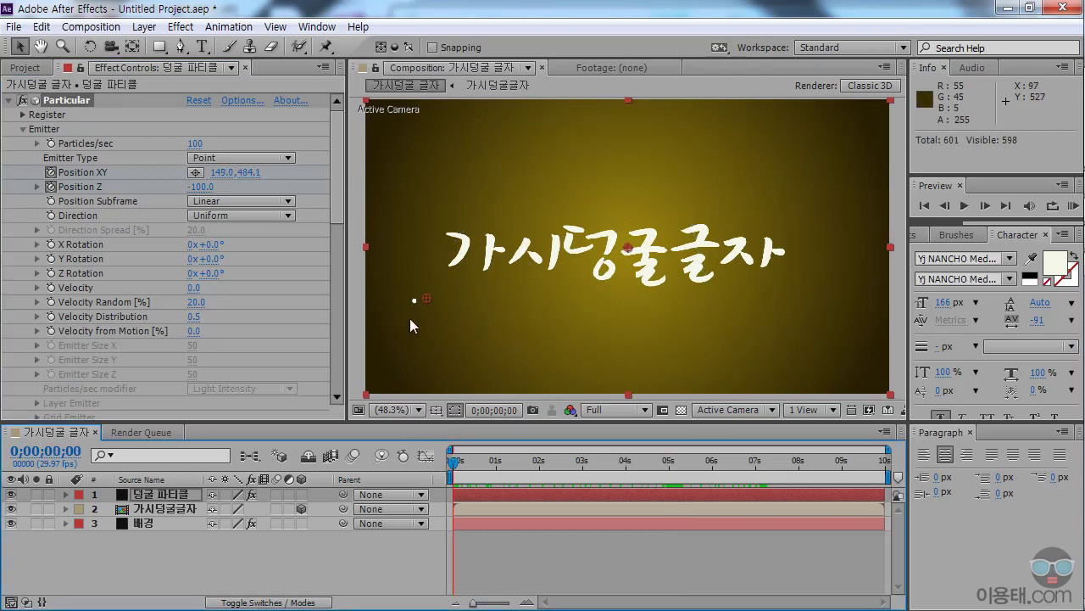
pyautogui.press('space')
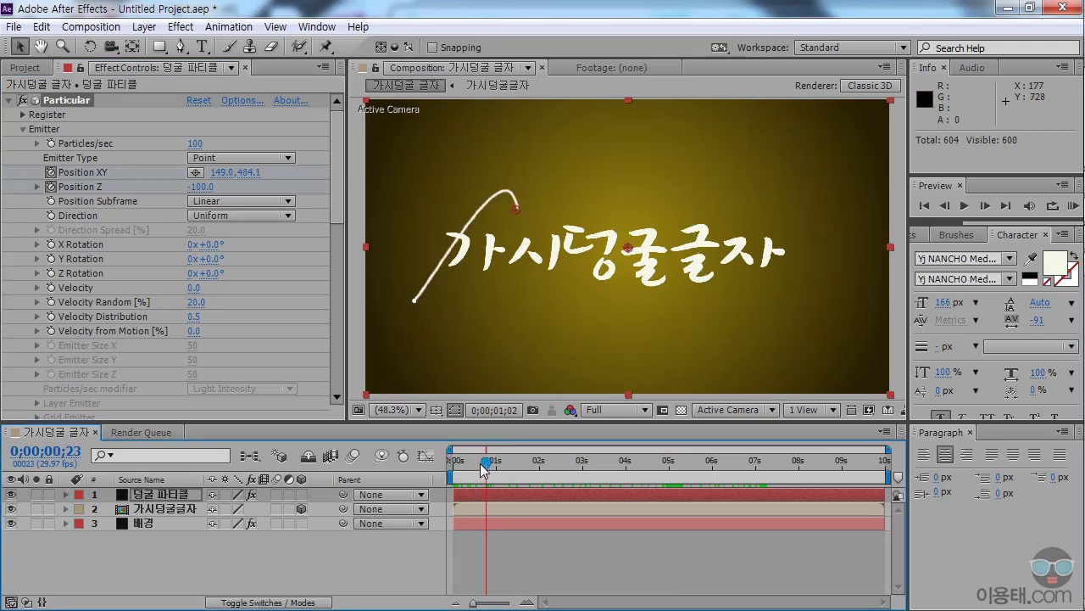
pyautogui.press('space')
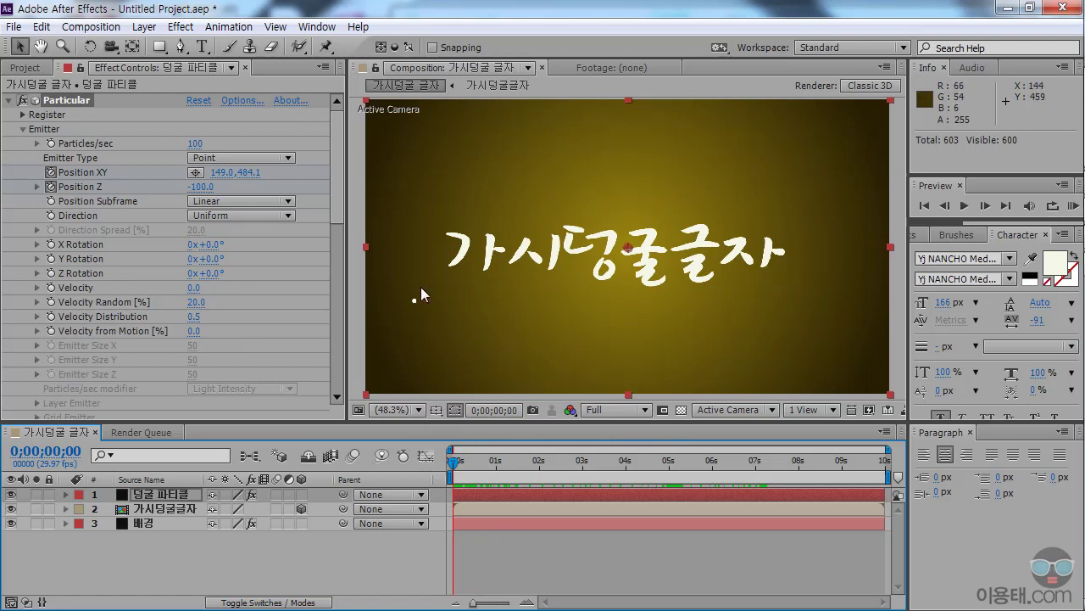
pyautogui.moveTo(337, 197); pyautogui.dragTo(341, 250)
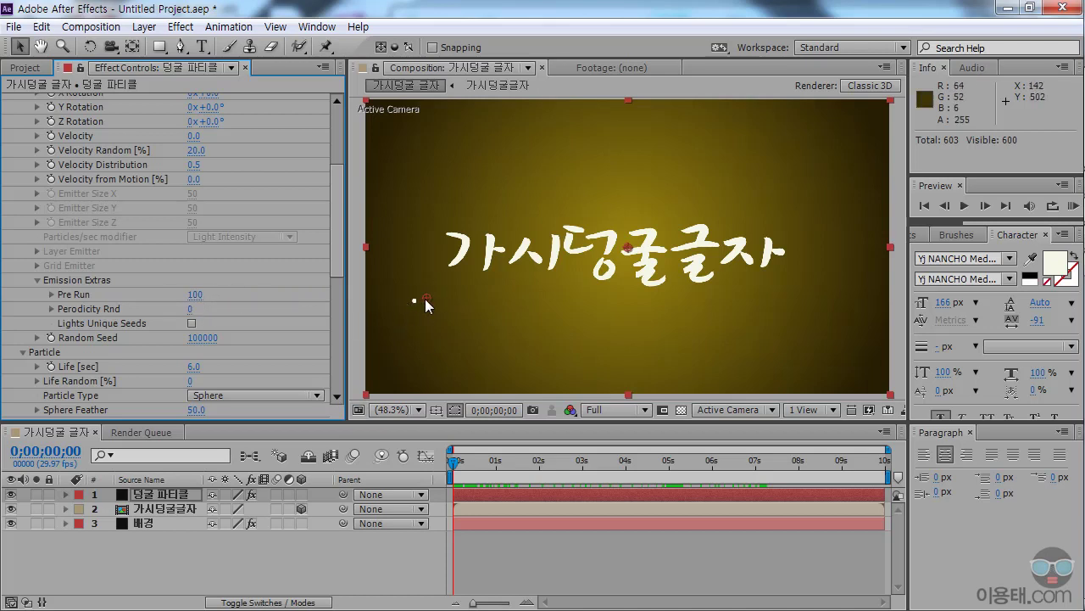
pyautogui.click(195, 294)
pyautogui.press('Return')
pyautogui.moveTo(458, 457); pyautogui.dragTo(497, 464)
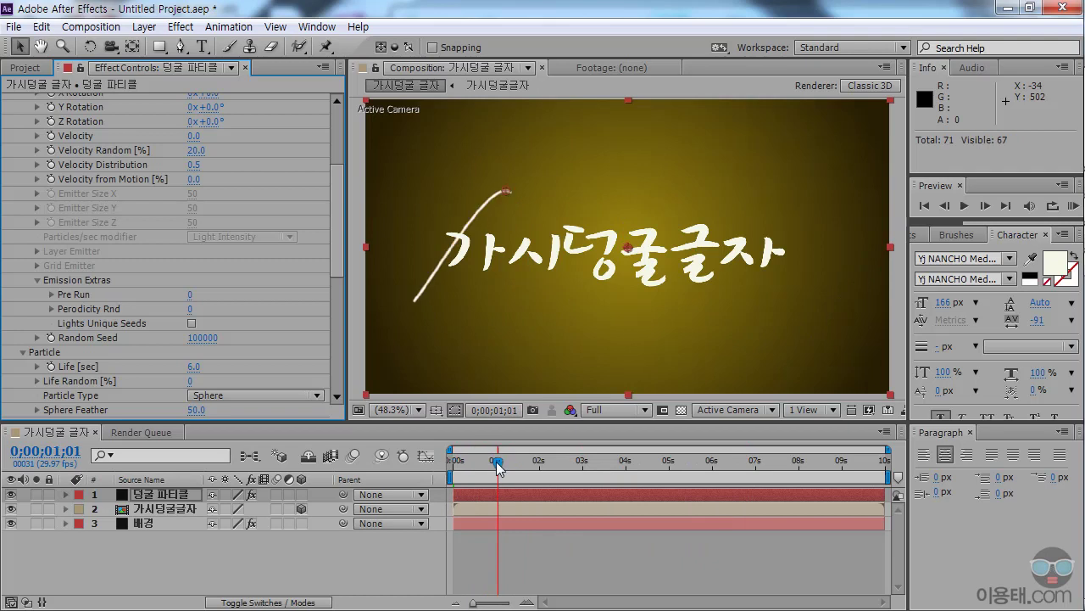
# Change the Particular emitter type to Sphere
pyautogui.moveTo(339, 256); pyautogui.dragTo(338, 199)
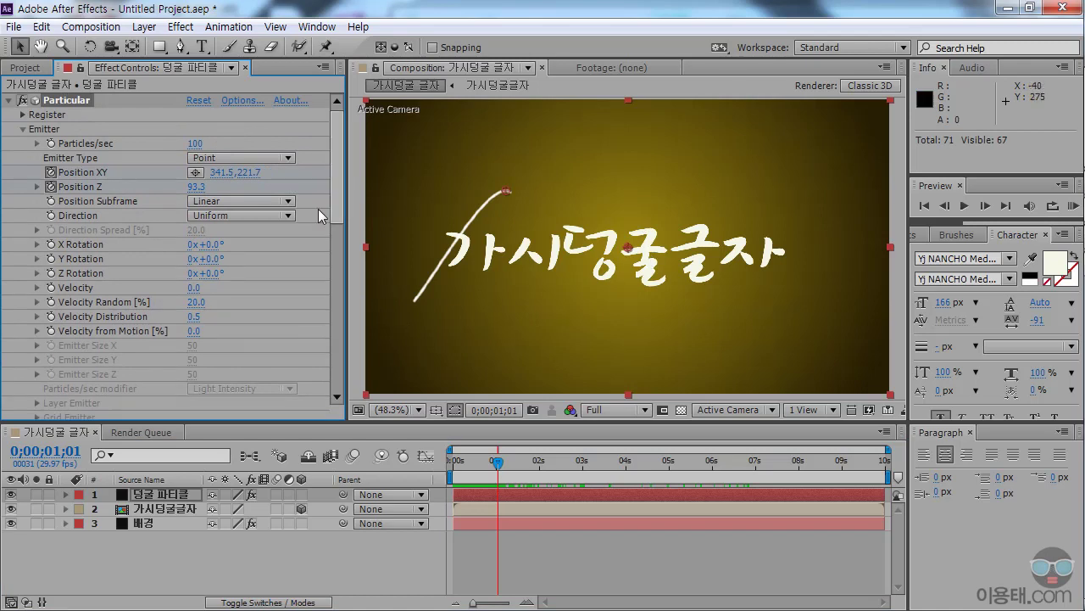
pyautogui.click(289, 159)
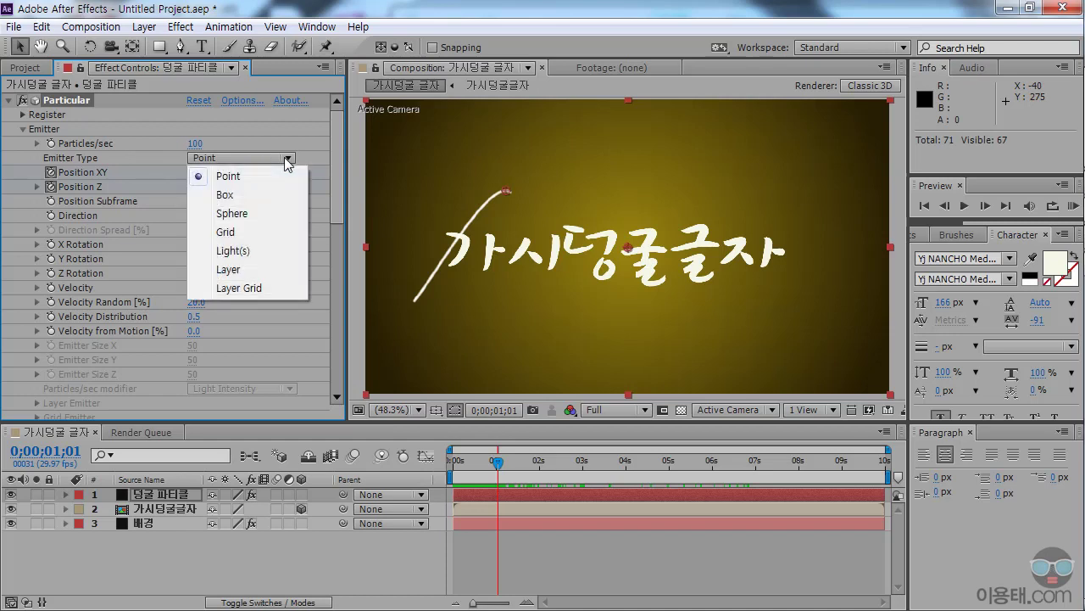
pyautogui.click(269, 217)
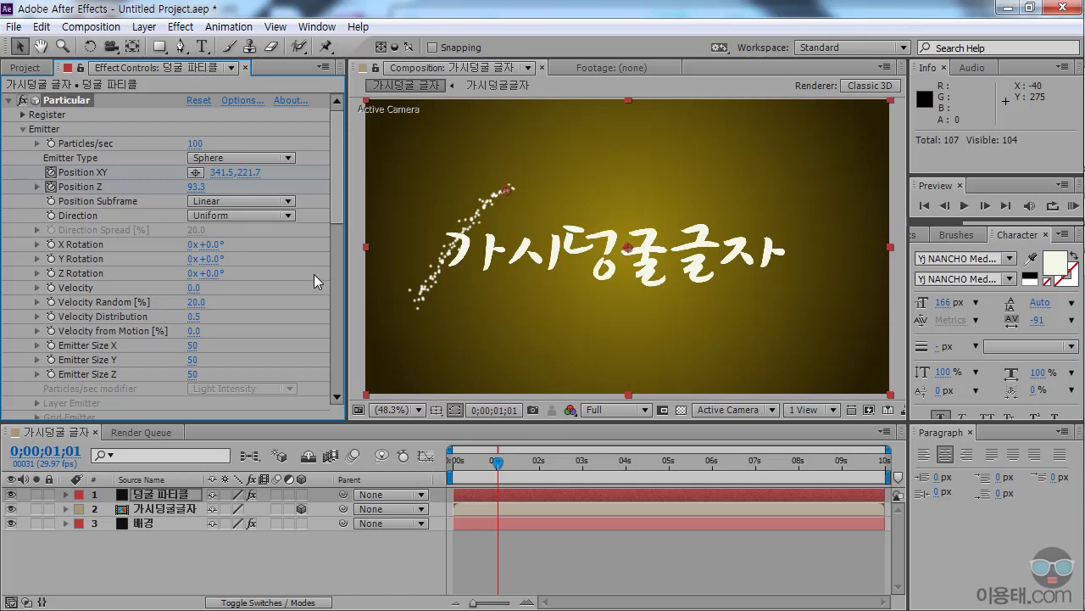
# Scrub through the vine animation and add a Two-Node Camera with the 50mm preset
pyautogui.moveTo(471, 463); pyautogui.dragTo(587, 458)
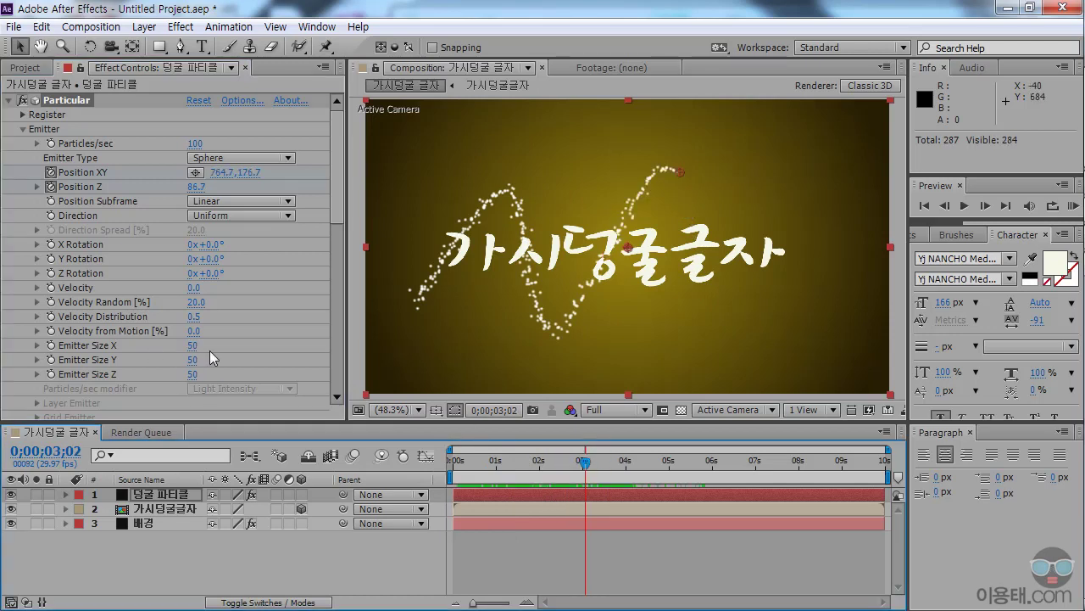
pyautogui.moveTo(481, 468); pyautogui.dragTo(658, 472)
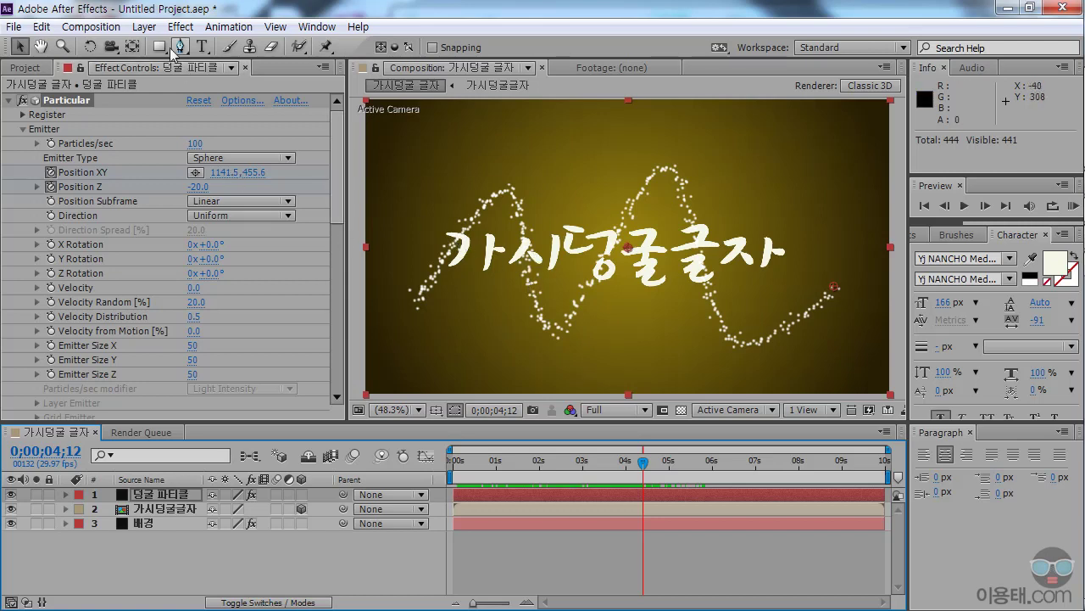
pyautogui.click(144, 26)
pyautogui.moveTo(159, 53)
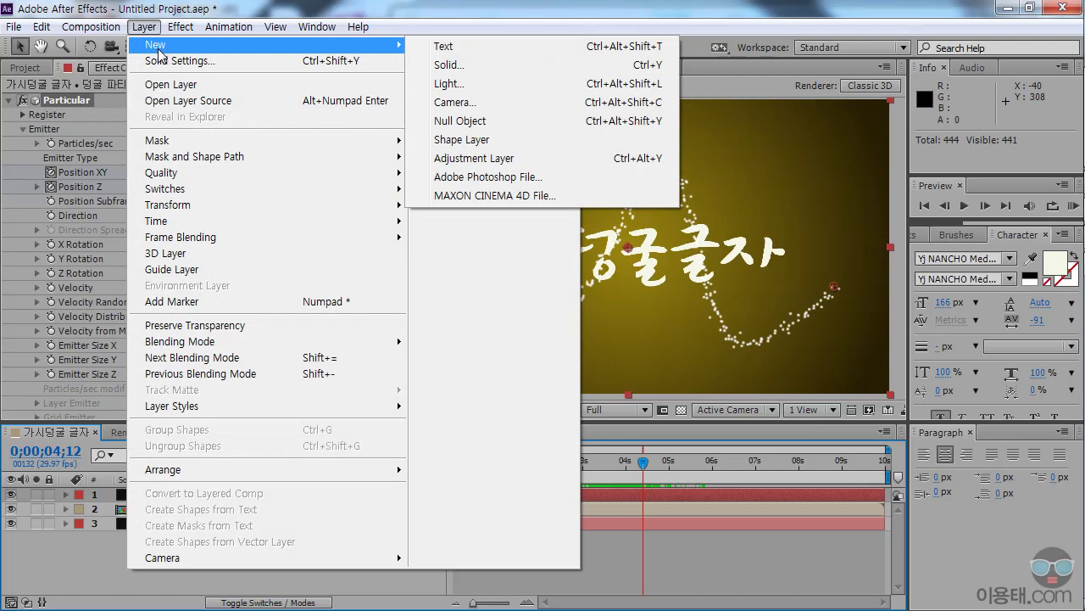
pyautogui.click(465, 108)
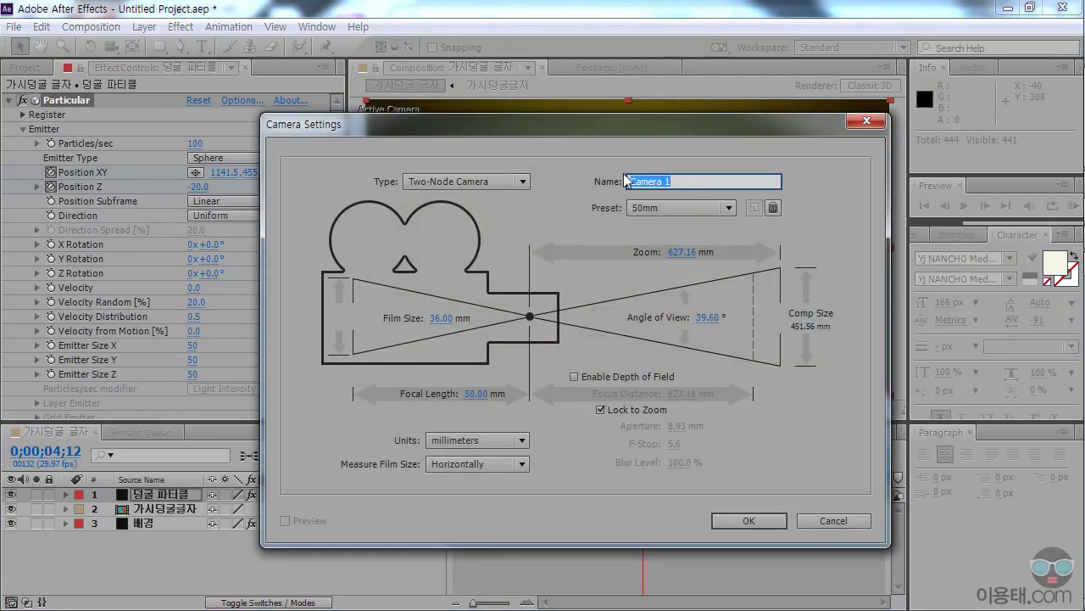
pyautogui.click(755, 519)
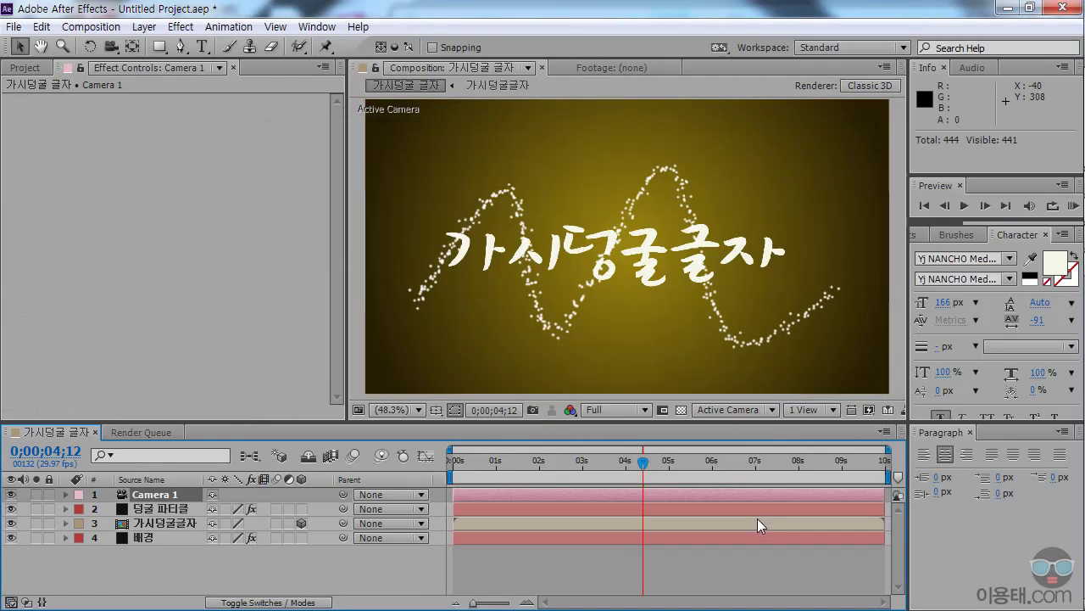
# Orbit the camera around the title and vine to inspect their depth, and undo both orbits
pyautogui.click(110, 46)
pyautogui.moveTo(548, 243); pyautogui.dragTo(661, 254)
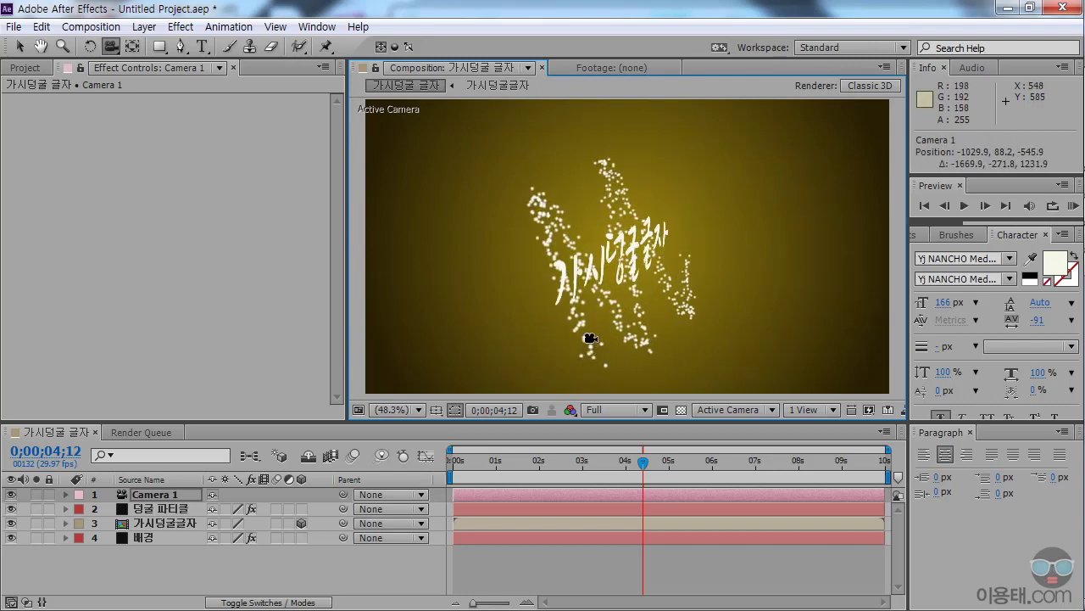
pyautogui.moveTo(653, 269)
pyautogui.mouseDown()
pyautogui.moveTo(683, 261)
pyautogui.moveTo(541, 264)
pyautogui.moveTo(659, 235)
pyautogui.moveTo(591, 259)
pyautogui.moveTo(555, 255)
pyautogui.mouseUp()
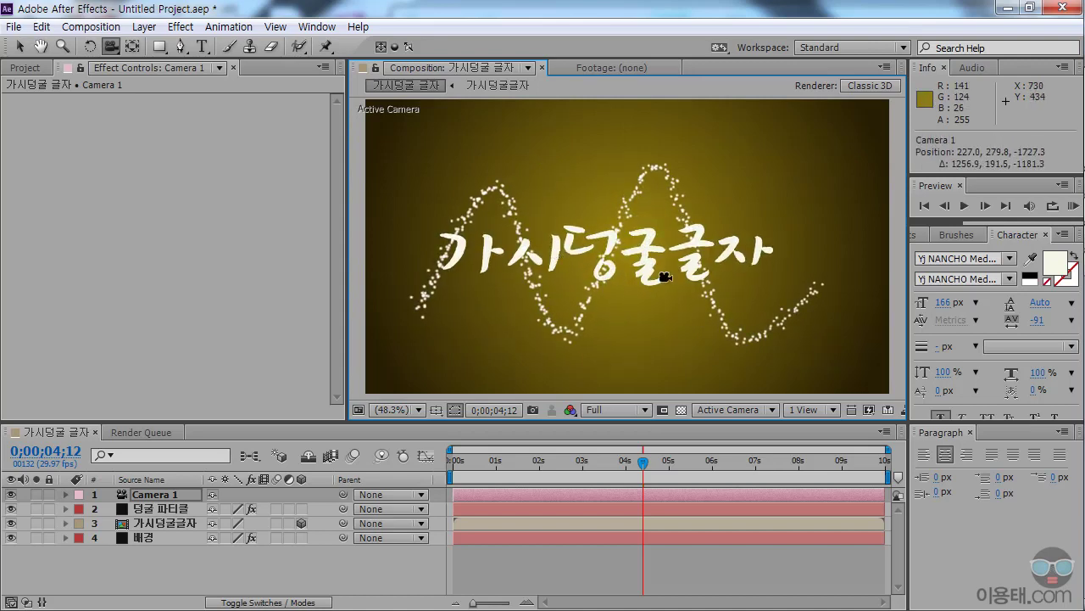
pyautogui.hotkey('ctrl', 'z')
pyautogui.hotkey('ctrl', 'z')
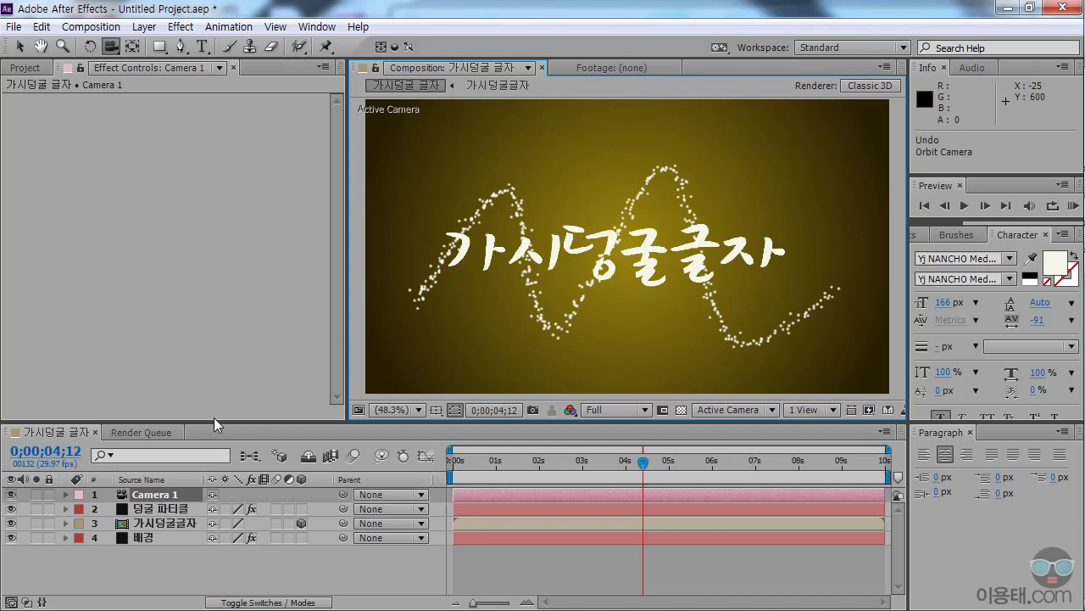
# Set Emit to Continously in the Aux System of the 덩굴 파티클 layer's Particular effect
pyautogui.moveTo(218, 421); pyautogui.dragTo(218, 410)
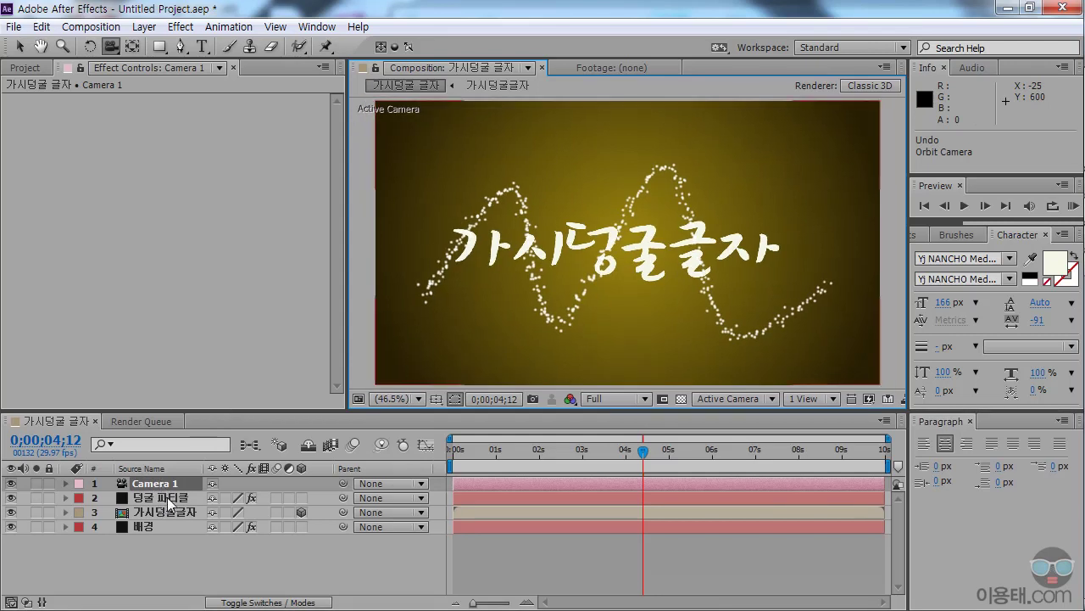
pyautogui.click(169, 500)
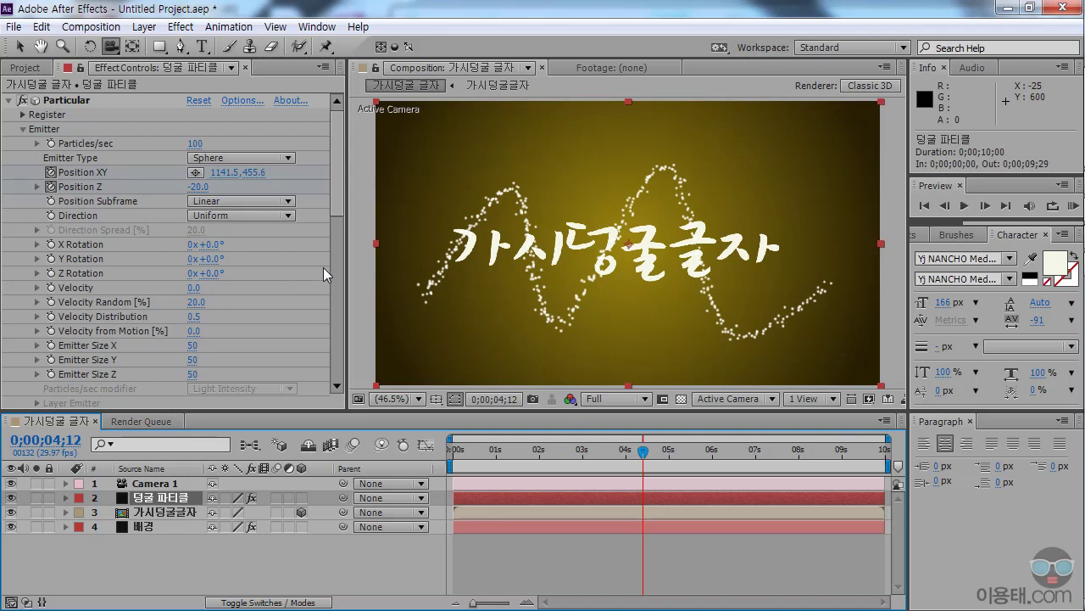
pyautogui.moveTo(338, 187); pyautogui.dragTo(341, 358)
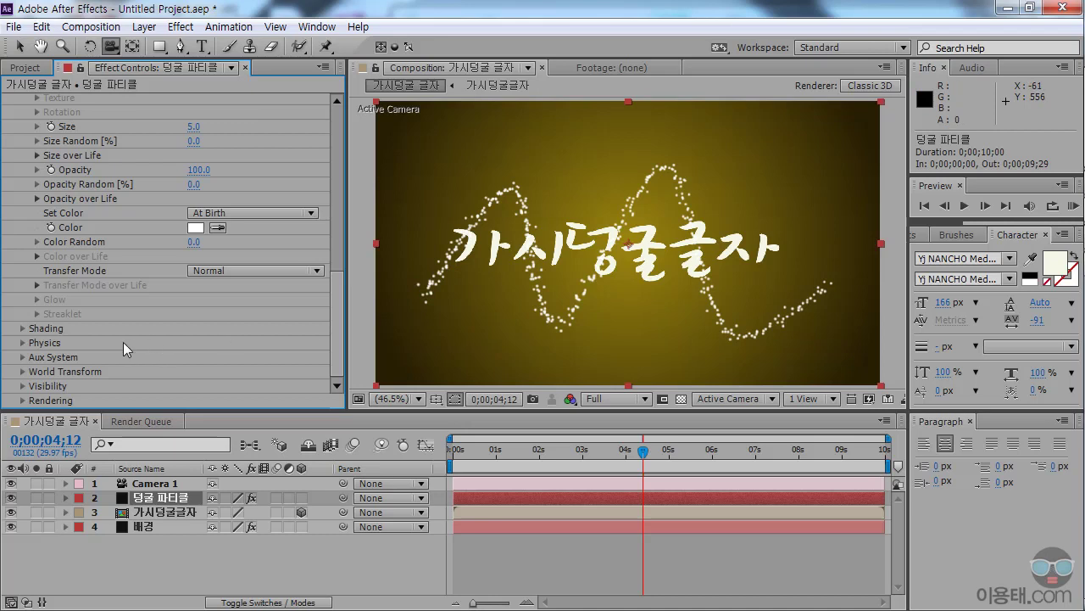
pyautogui.click(23, 358)
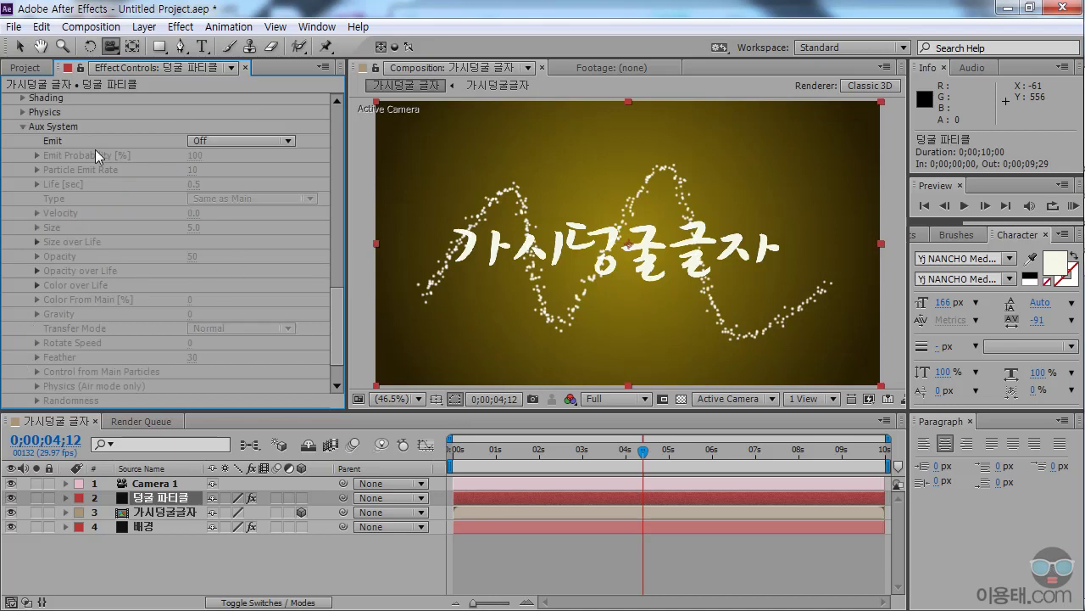
pyautogui.click(213, 141)
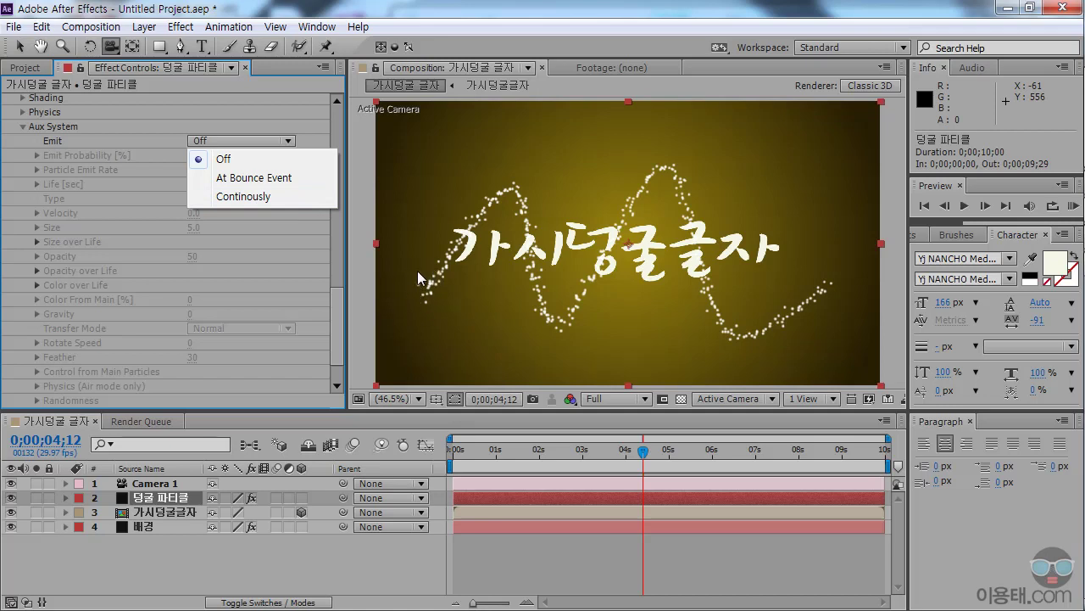
pyautogui.click(243, 196)
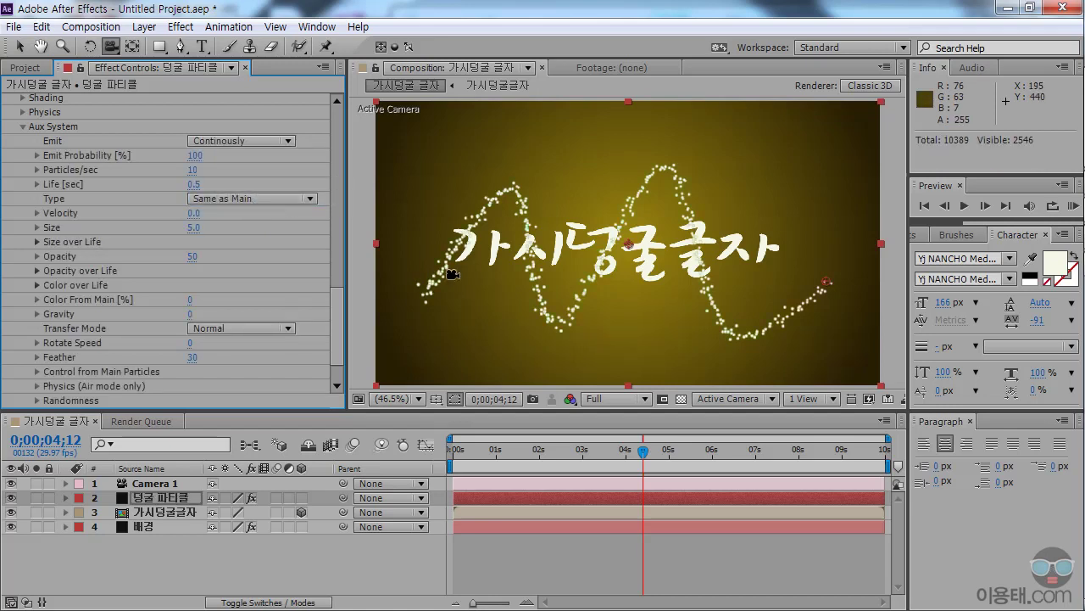
# Scrub through the vine, inspect the auxiliary particles close up at 200% magnification, and fit the composition back in the view
pyautogui.click(477, 451)
pyautogui.moveTo(477, 455); pyautogui.dragTo(619, 455)
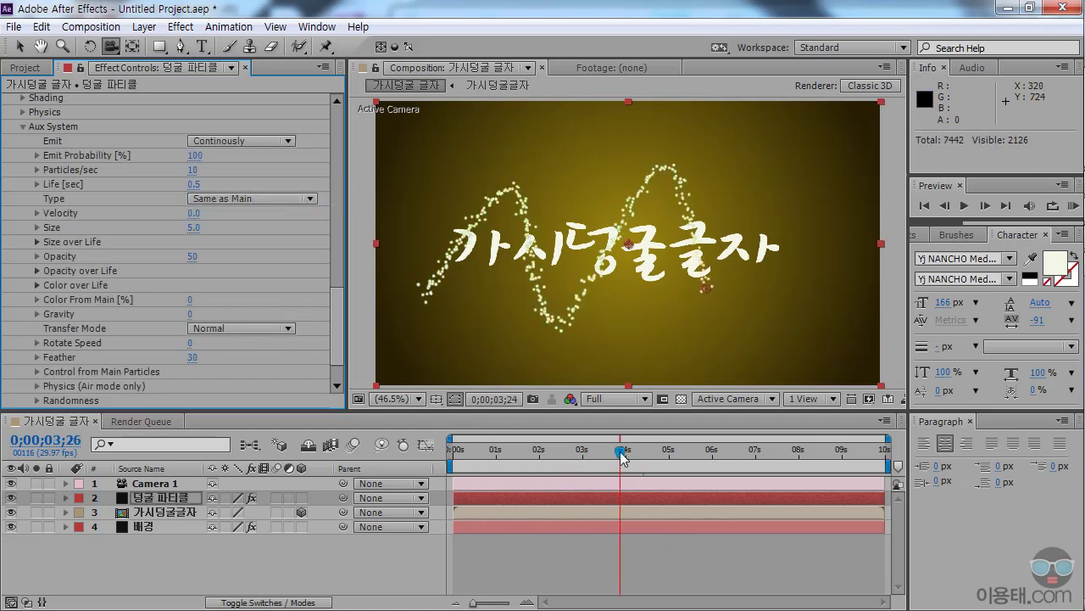
pyautogui.scroll(3, 521, 254)
pyautogui.scroll(1, 521, 255)
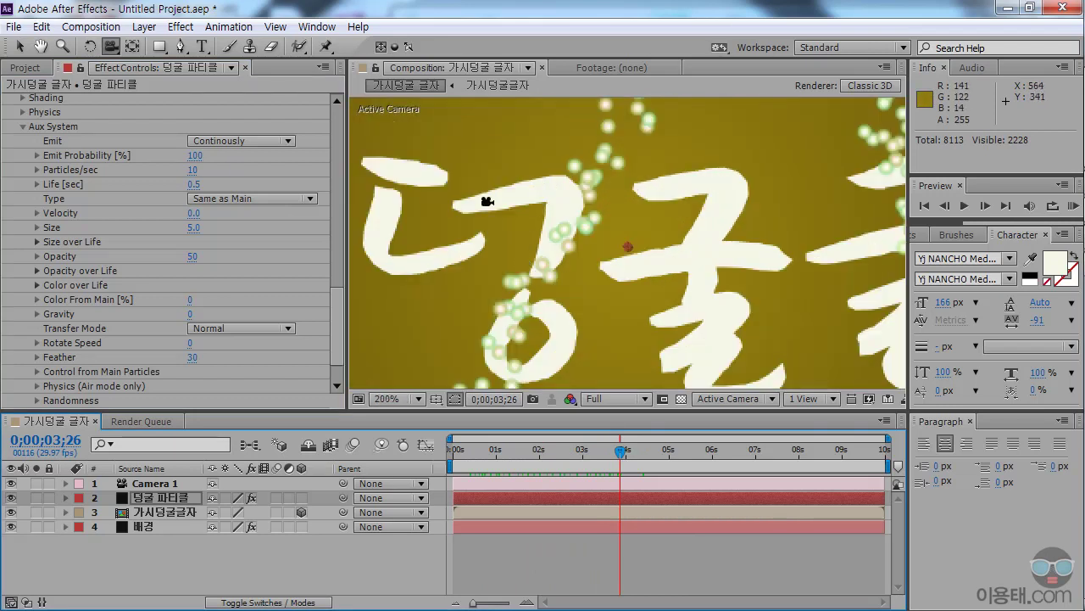
pyautogui.click(19, 46)
pyautogui.moveTo(632, 456); pyautogui.dragTo(609, 455)
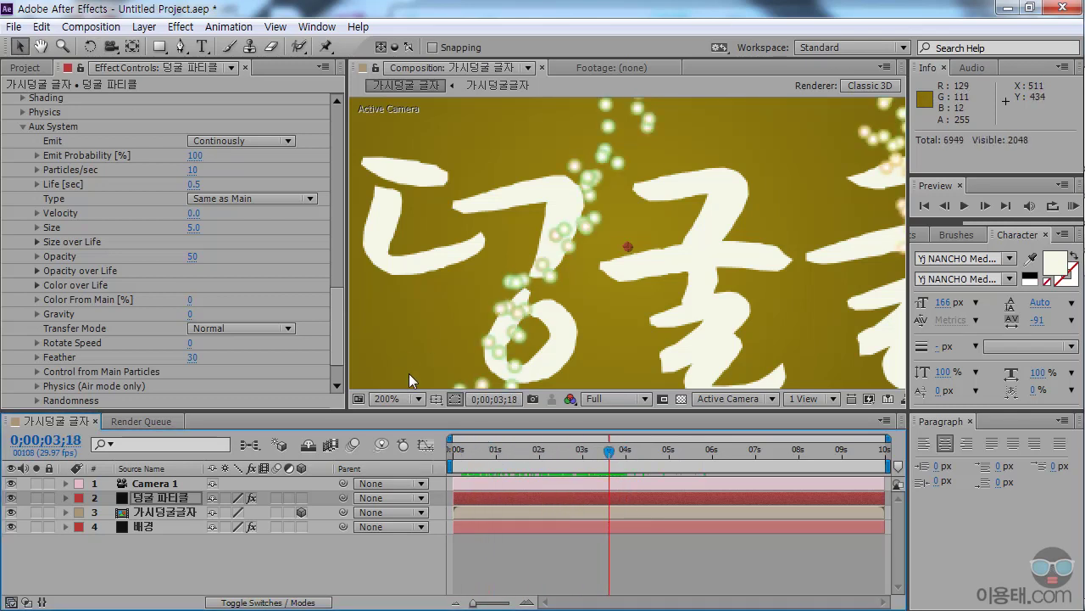
pyautogui.click(393, 398)
pyautogui.click(417, 113)
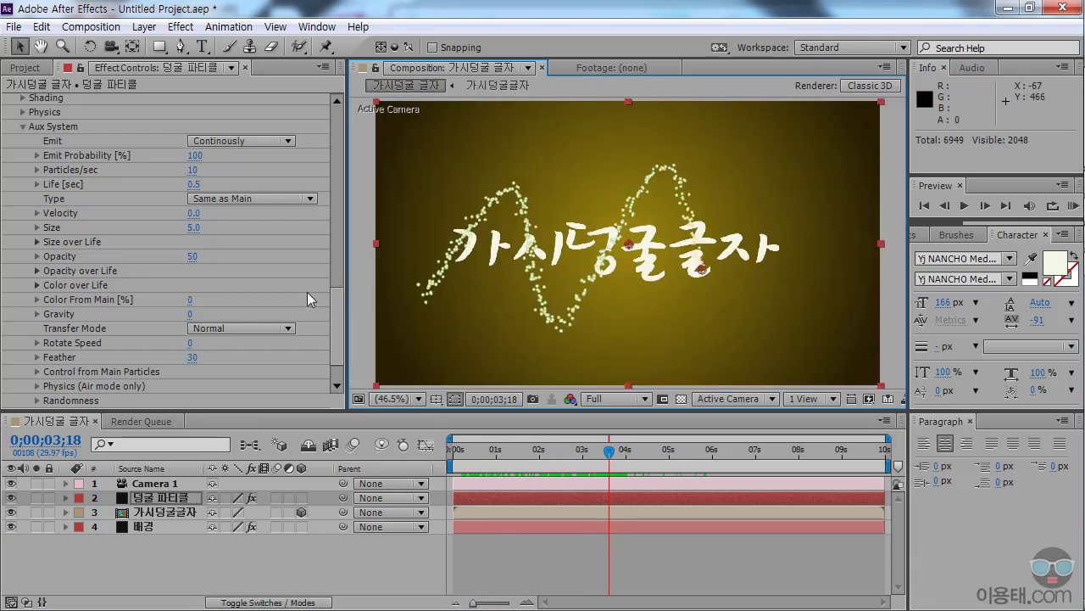
# Try Particular emitter Velocity values of 20.3 and 30, scrubbing through the animation to compare the particle spread
pyautogui.moveTo(335, 326); pyautogui.dragTo(337, 110)
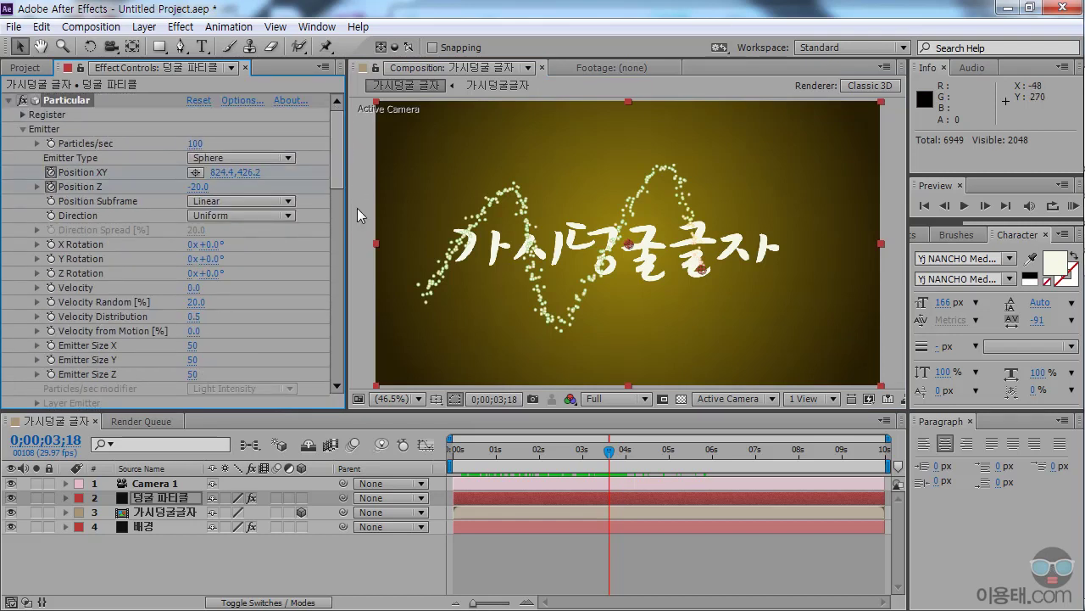
pyautogui.click(37, 289)
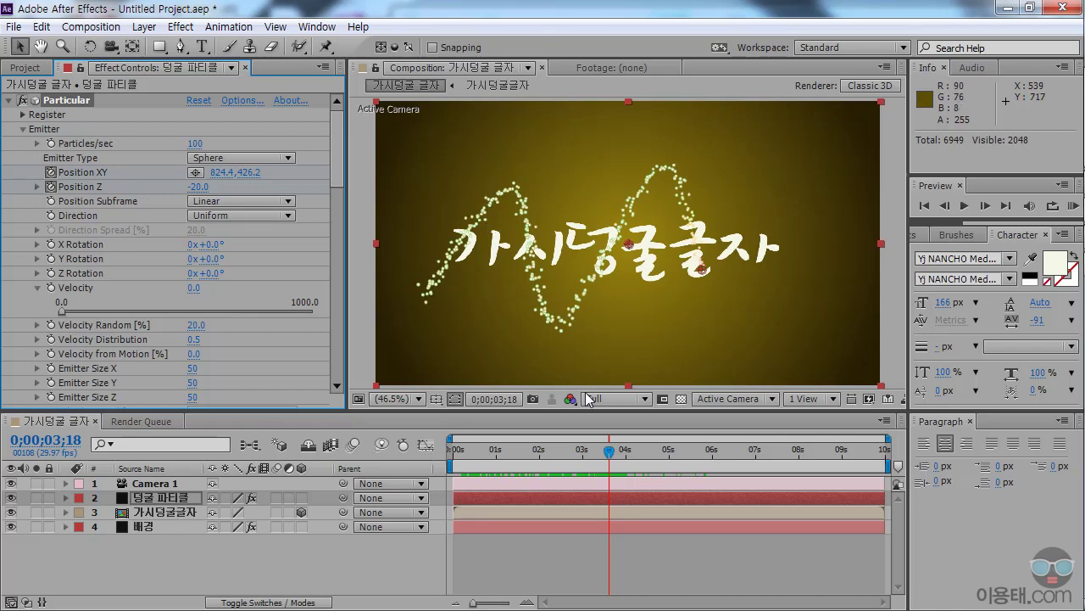
pyautogui.moveTo(499, 451); pyautogui.dragTo(565, 459)
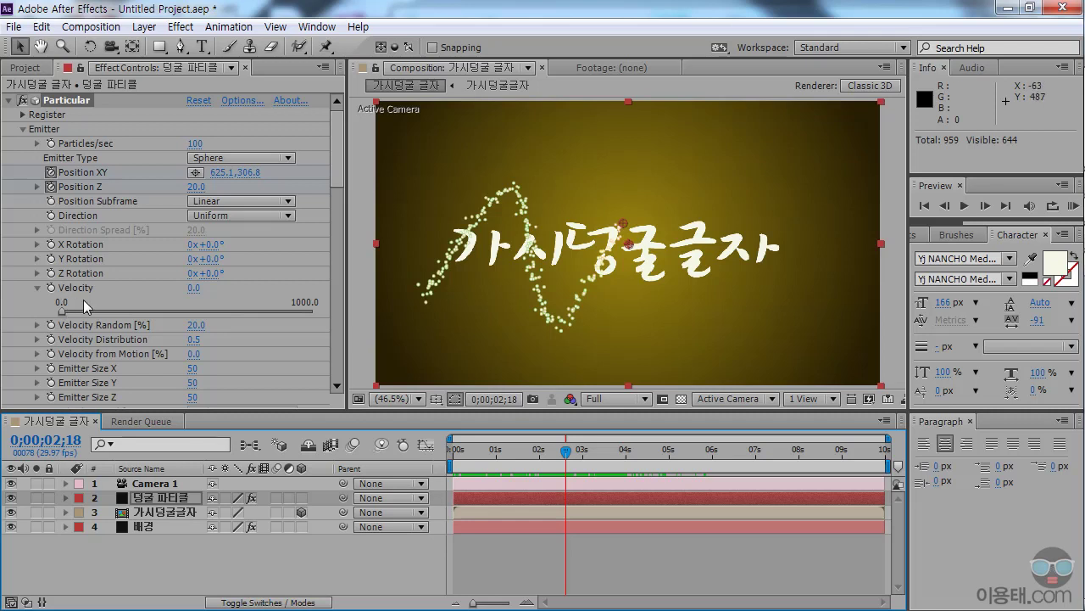
pyautogui.moveTo(61, 313); pyautogui.dragTo(67, 313)
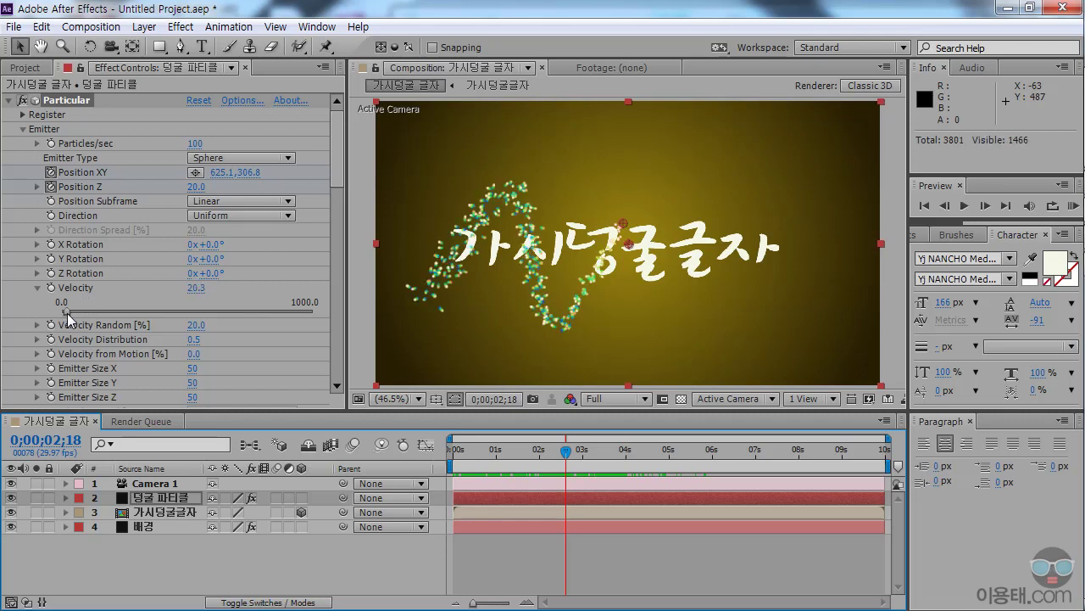
pyautogui.moveTo(566, 452); pyautogui.dragTo(671, 454)
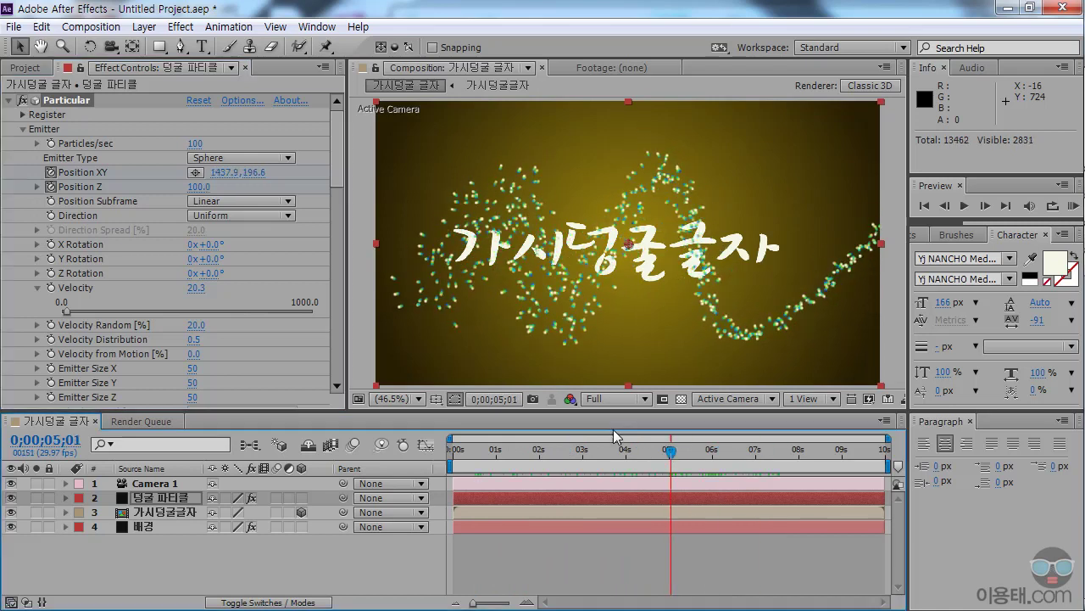
pyautogui.click(195, 291)
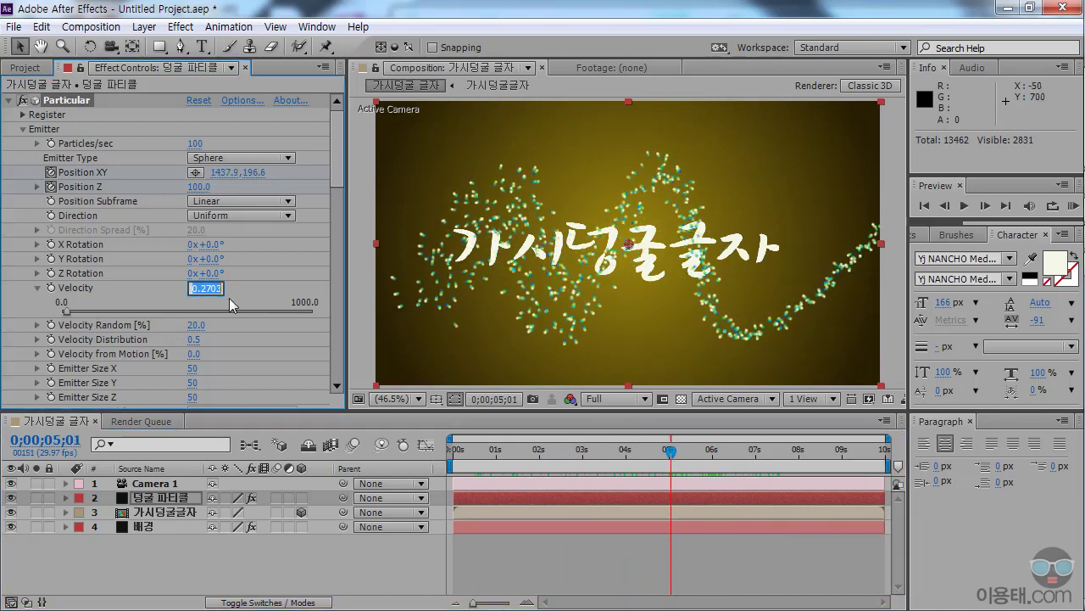
pyautogui.write('30')
pyautogui.press('Return')
pyautogui.moveTo(458, 456); pyautogui.dragTo(696, 468)
# Set the Particular emitter's Velocity to 40 and preview the spread from the first frame
pyautogui.click(194, 289)
pyautogui.write('40')
pyautogui.press('Return')
pyautogui.click(455, 458)
pyautogui.moveTo(456, 458); pyautogui.dragTo(609, 462)
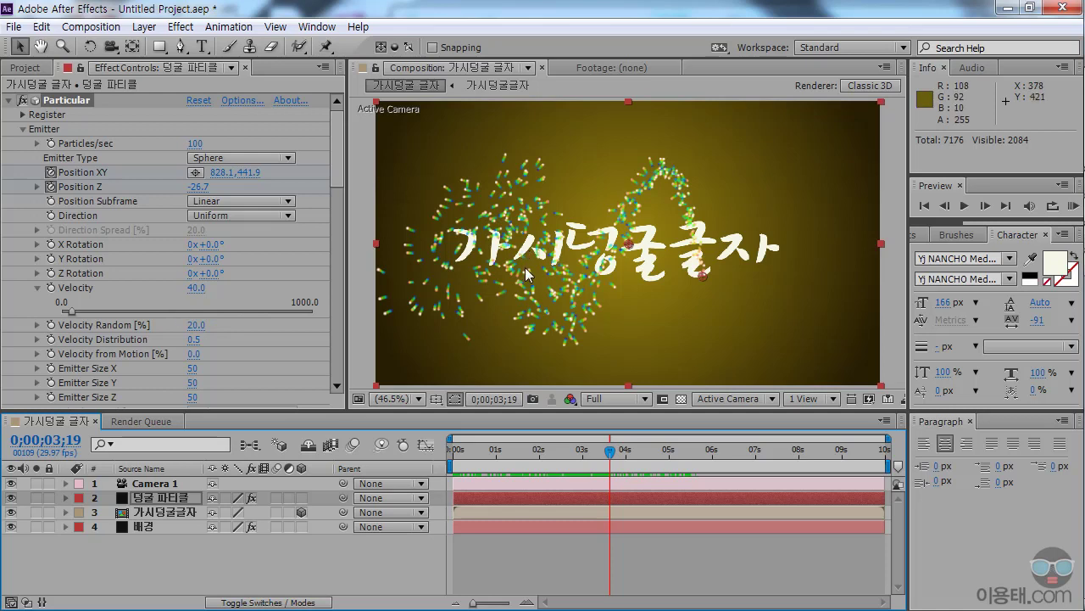
# Set the Aux System particle Size to 10 and scrub through the animation to preview it
pyautogui.moveTo(336, 174); pyautogui.dragTo(338, 196)
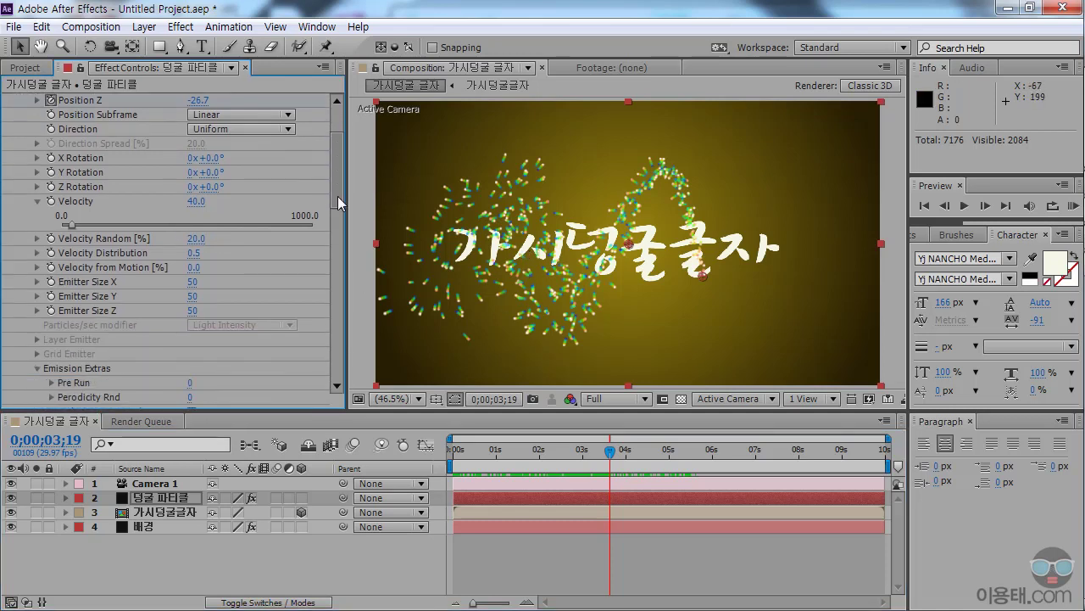
pyautogui.moveTo(339, 196); pyautogui.dragTo(332, 356)
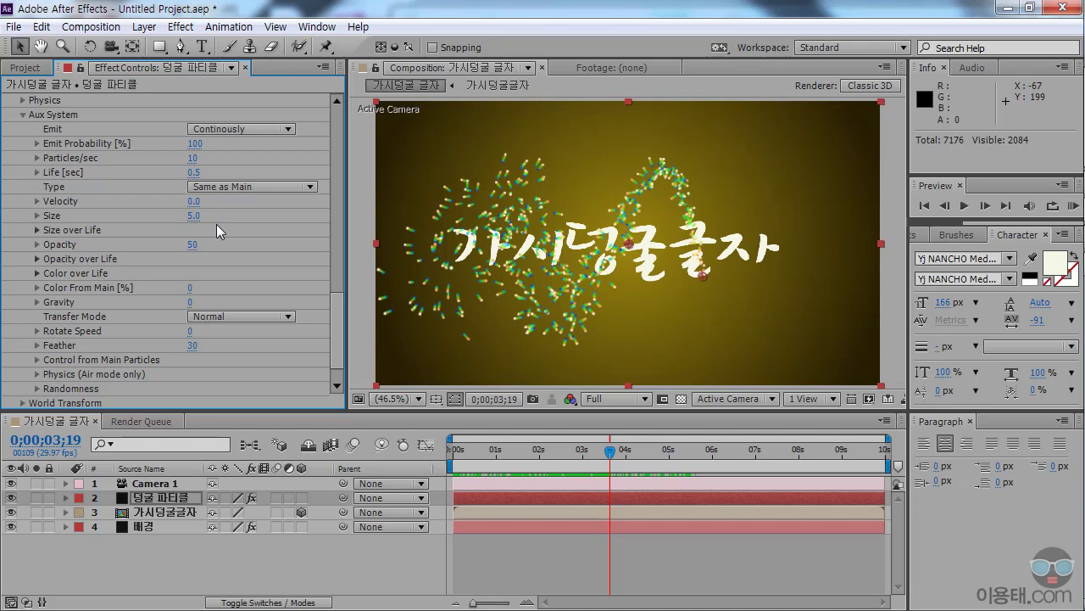
pyautogui.click(36, 214)
pyautogui.moveTo(75, 240); pyautogui.dragTo(86, 238)
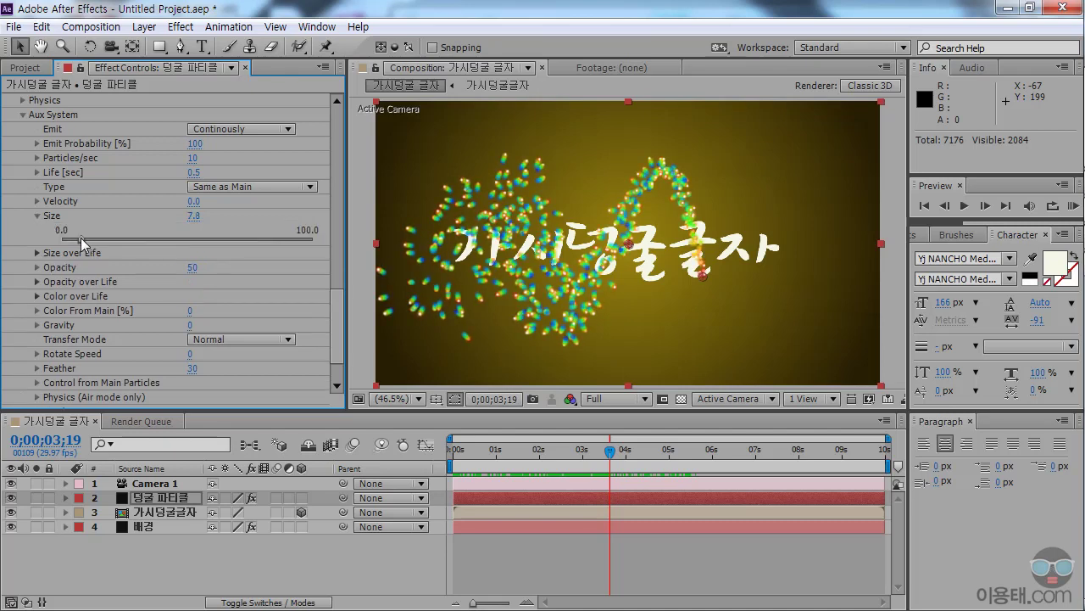
pyautogui.click(190, 217)
pyautogui.write('10')
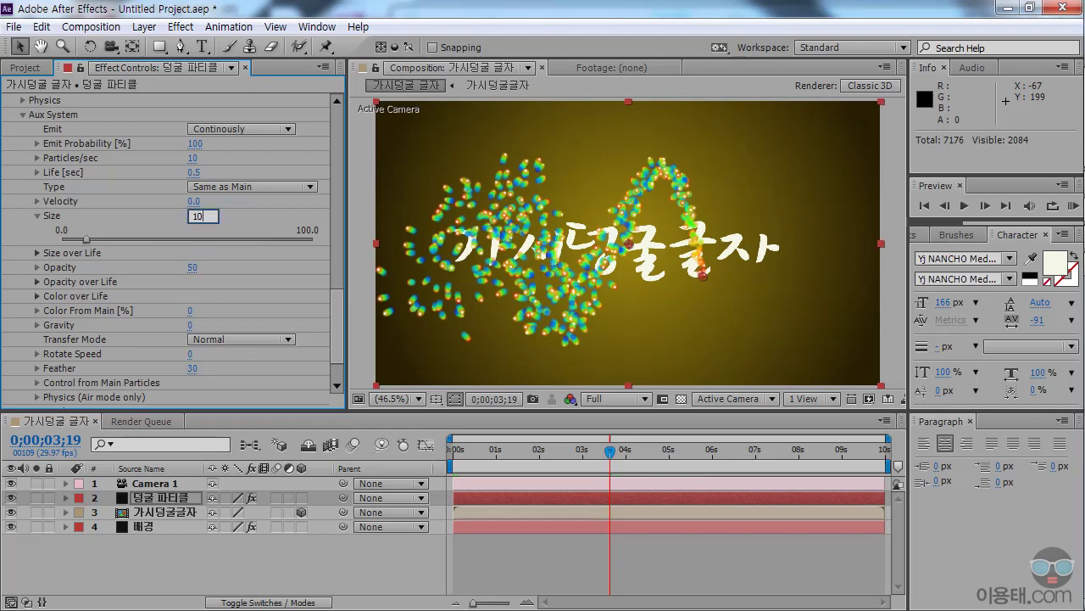
pyautogui.press('Return')
pyautogui.moveTo(469, 452); pyautogui.dragTo(585, 463)
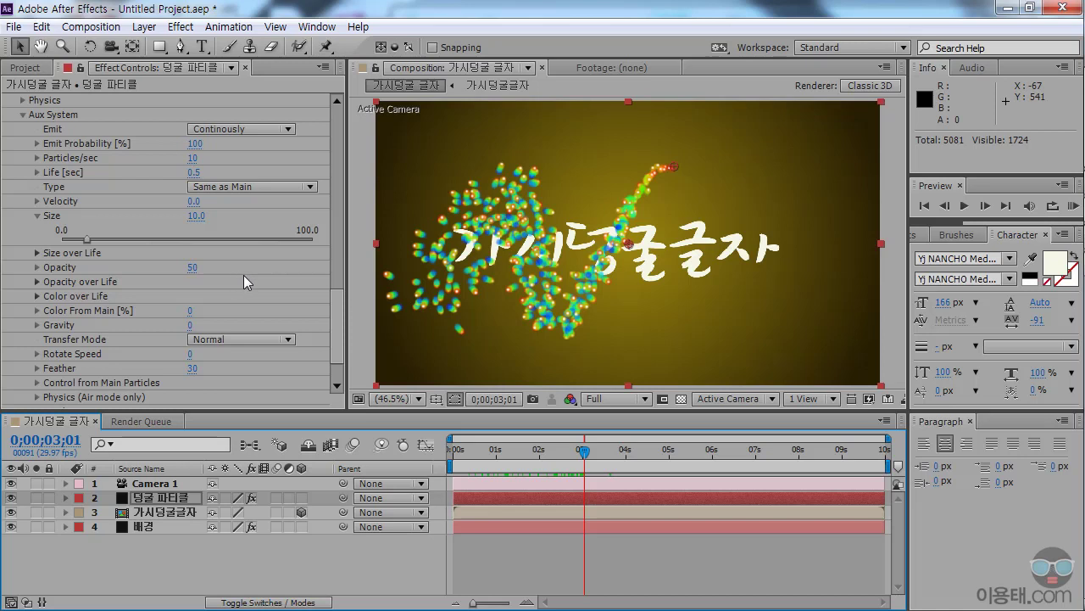
# Set the Aux System Life to 6 seconds and preview the thorn trails from the first frame
pyautogui.moveTo(337, 304); pyautogui.dragTo(331, 287)
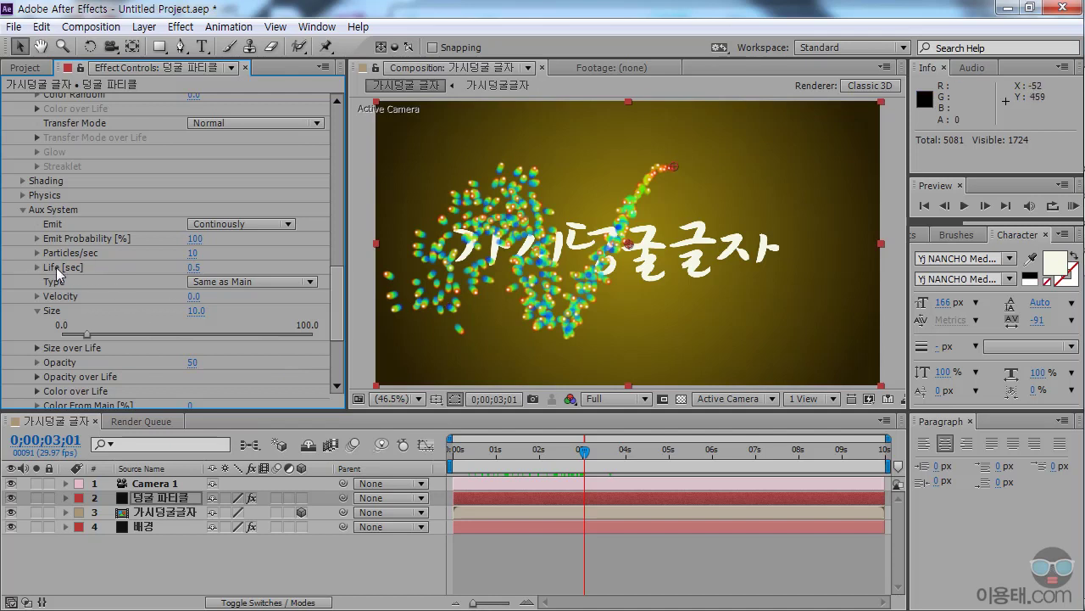
pyautogui.click(480, 452)
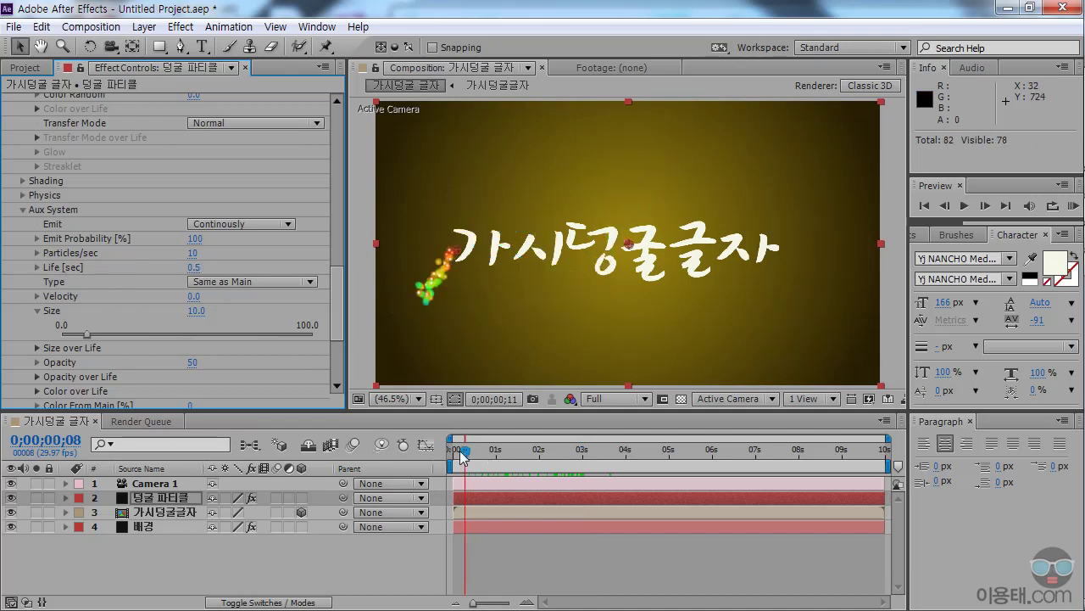
pyautogui.moveTo(480, 459); pyautogui.dragTo(558, 462)
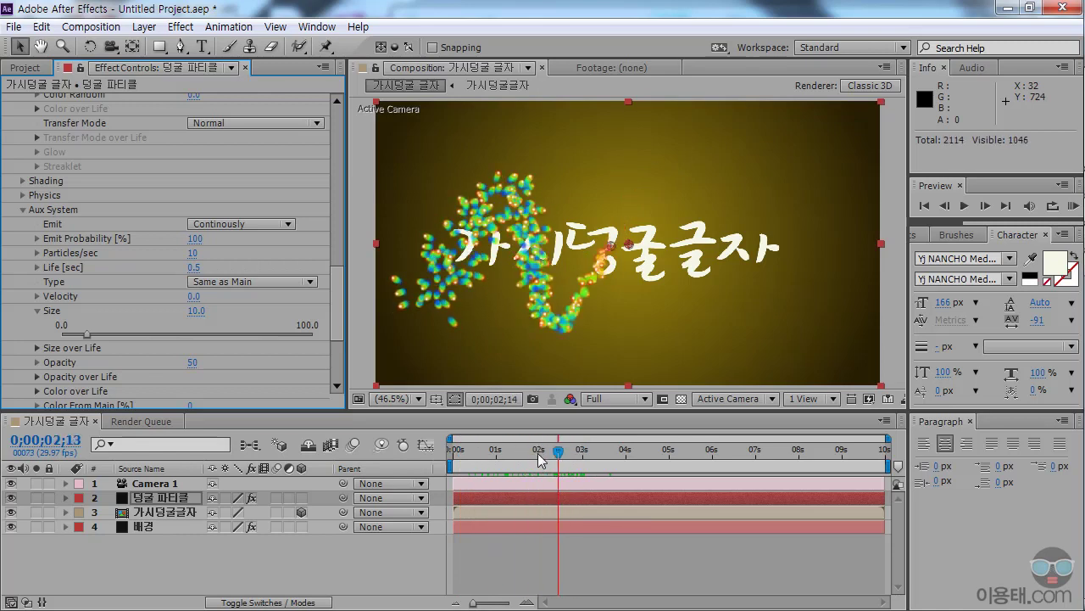
pyautogui.click(195, 267)
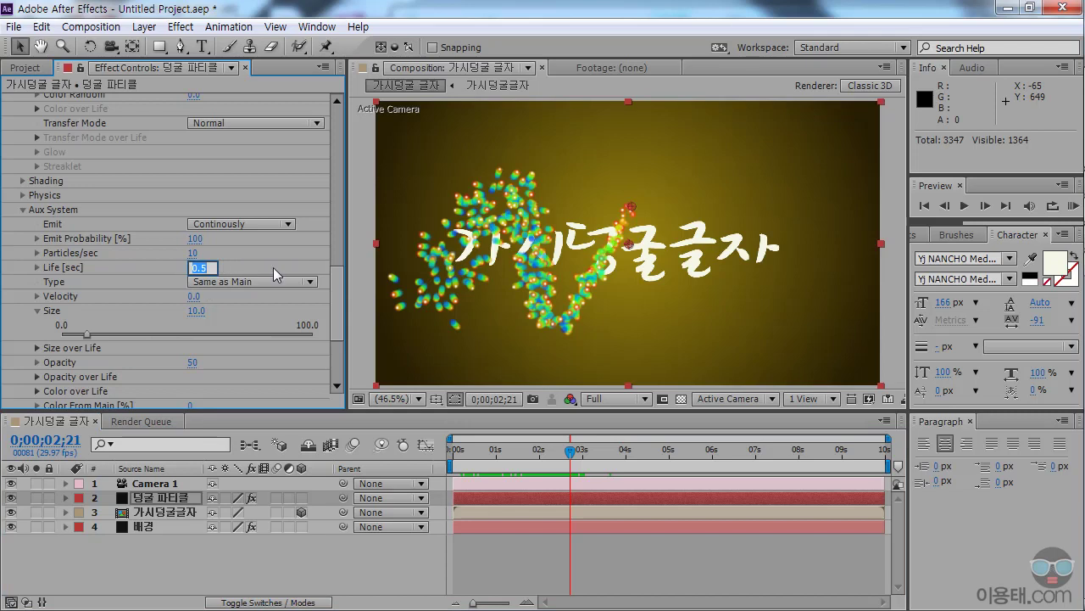
pyautogui.write('6')
pyautogui.press('Return')
pyautogui.click(456, 458)
pyautogui.moveTo(456, 458); pyautogui.dragTo(599, 450)
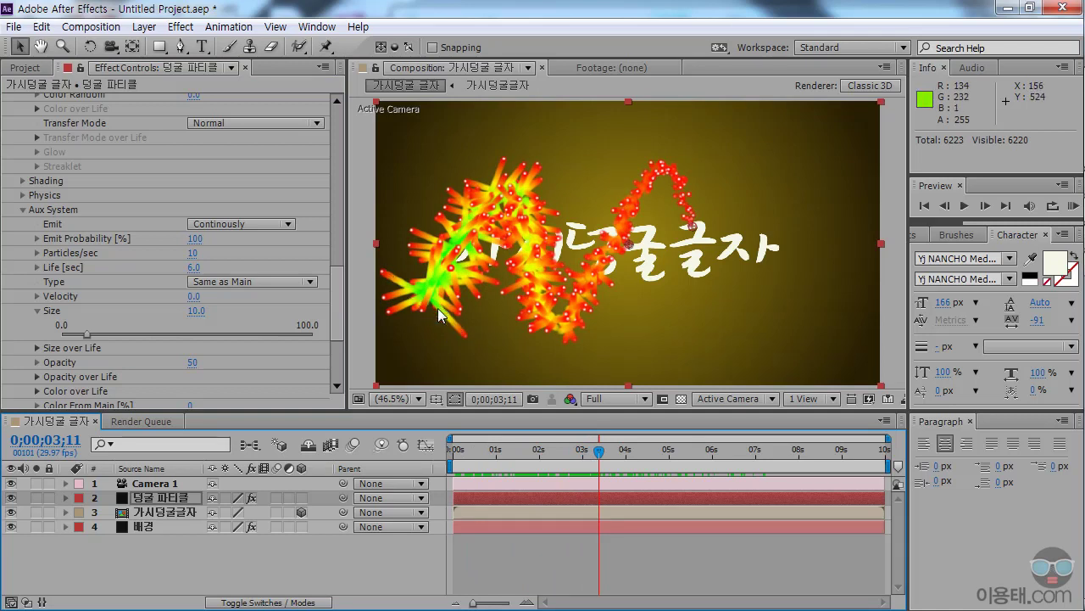
# Set the Aux System Particles/sec to 50
pyautogui.press('j')
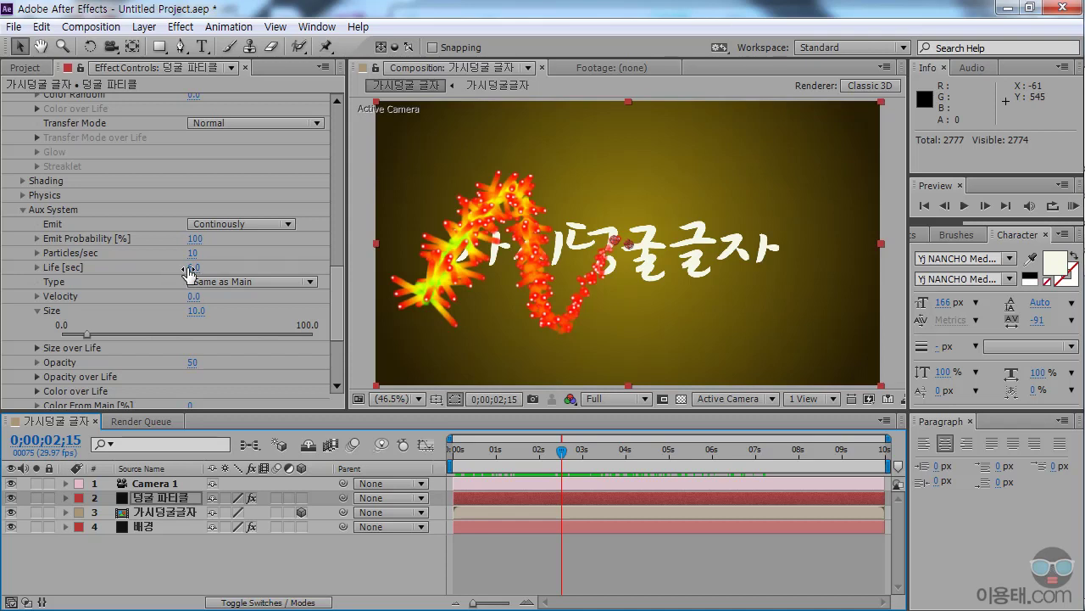
pyautogui.click(36, 253)
pyautogui.moveTo(67, 277); pyautogui.dragTo(86, 277)
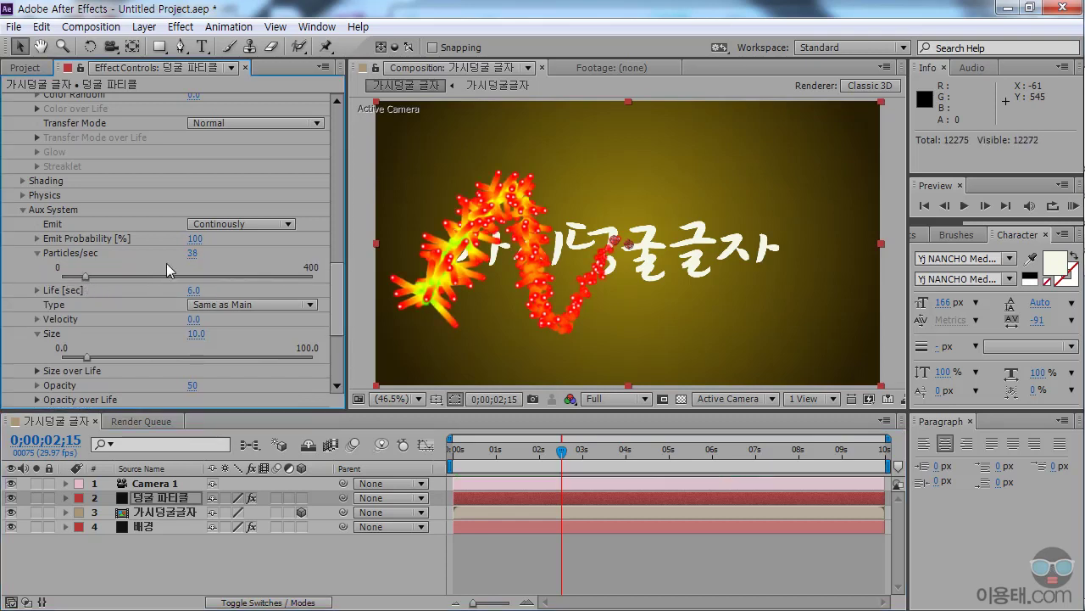
pyautogui.click(193, 254)
pyautogui.write('50')
pyautogui.press('Return')
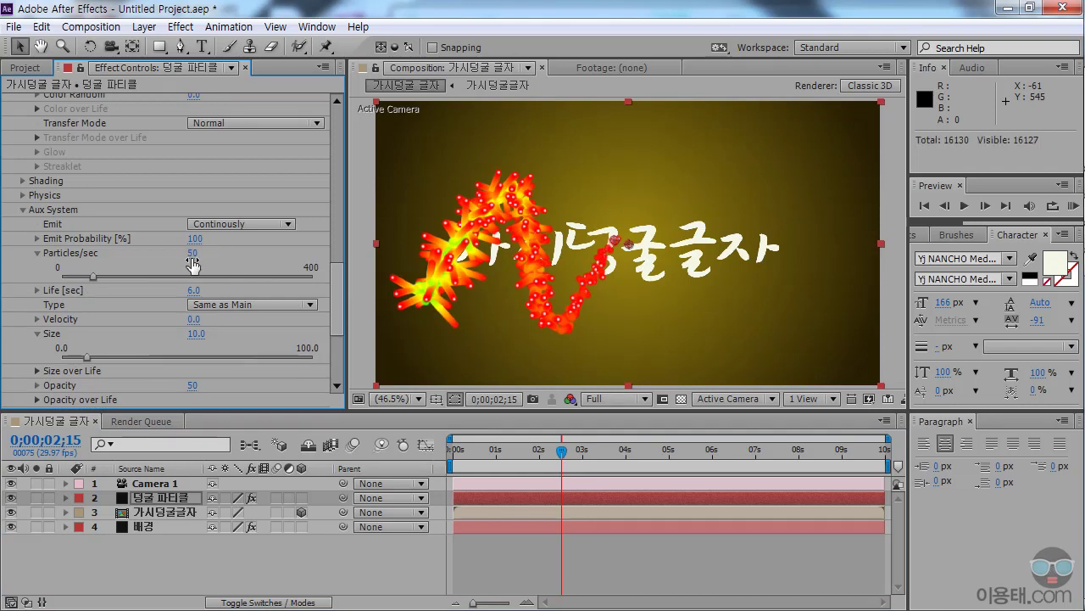
# Scrub the animation to 0;00;04;11 to preview the denser trails, saving the project along the way
pyautogui.moveTo(482, 449); pyautogui.dragTo(607, 459)
pyautogui.press('space')
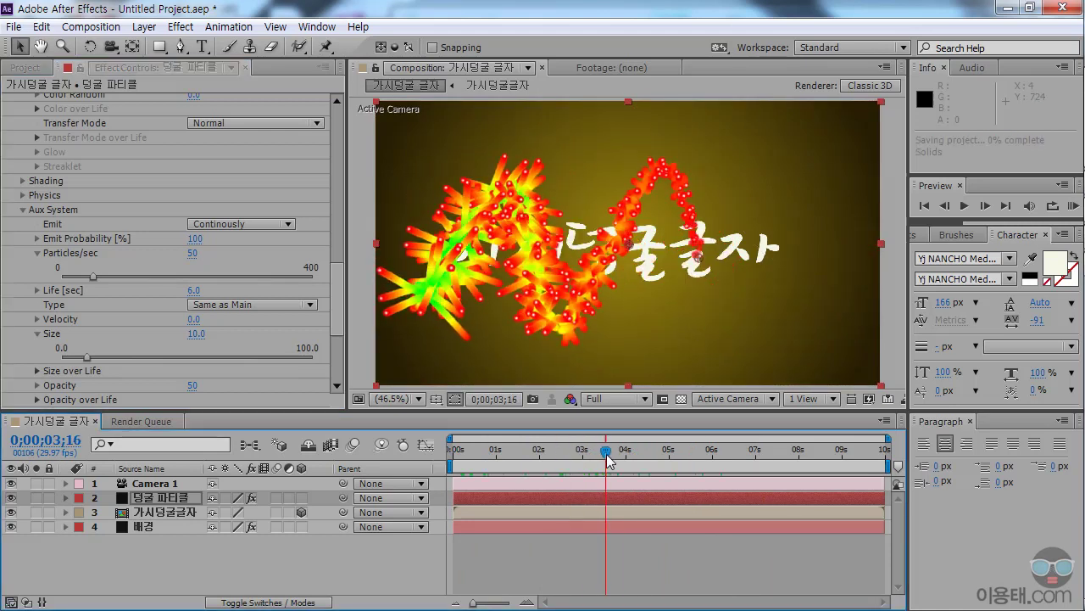
pyautogui.moveTo(578, 458); pyautogui.dragTo(641, 462)
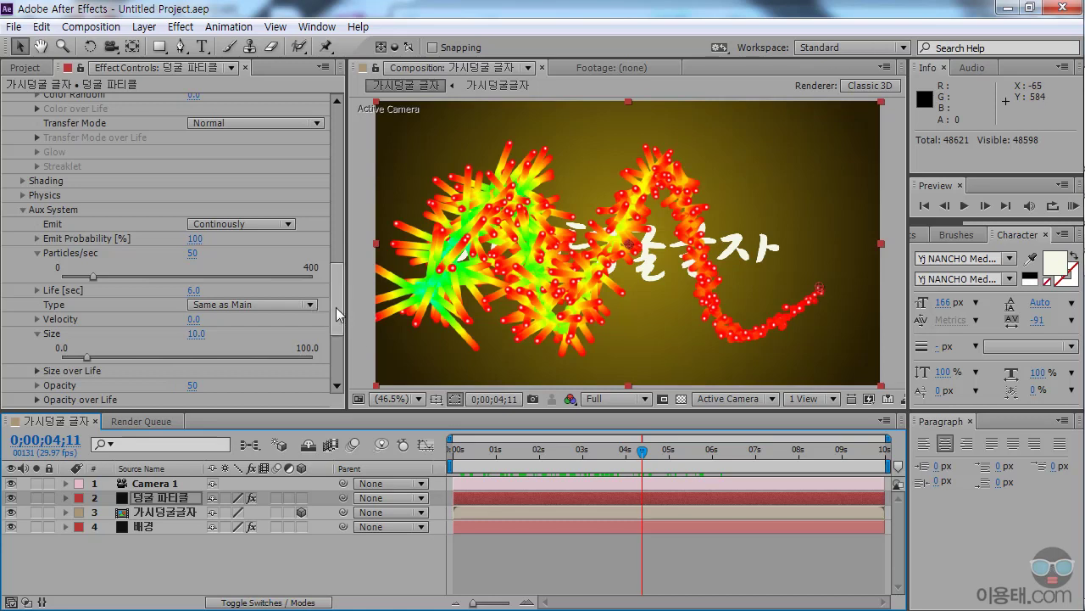
# Try the Aux System's Color From Main at 100%, look through the Rendering and Visibility settings, and return Color From Main to 0
pyautogui.moveTo(336, 314); pyautogui.dragTo(341, 336)
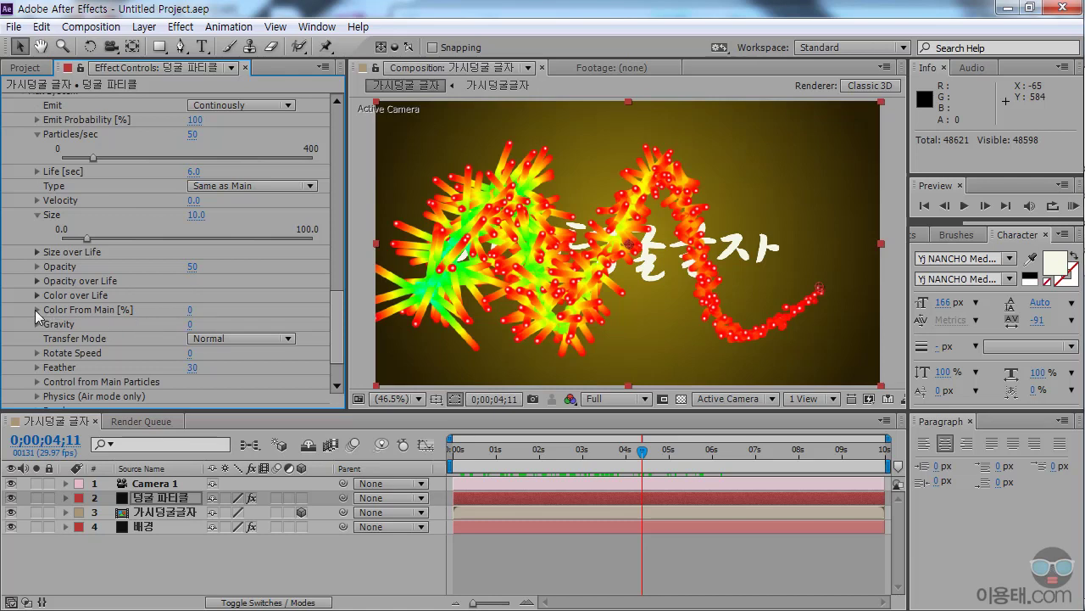
pyautogui.moveTo(190, 310); pyautogui.dragTo(278, 311)
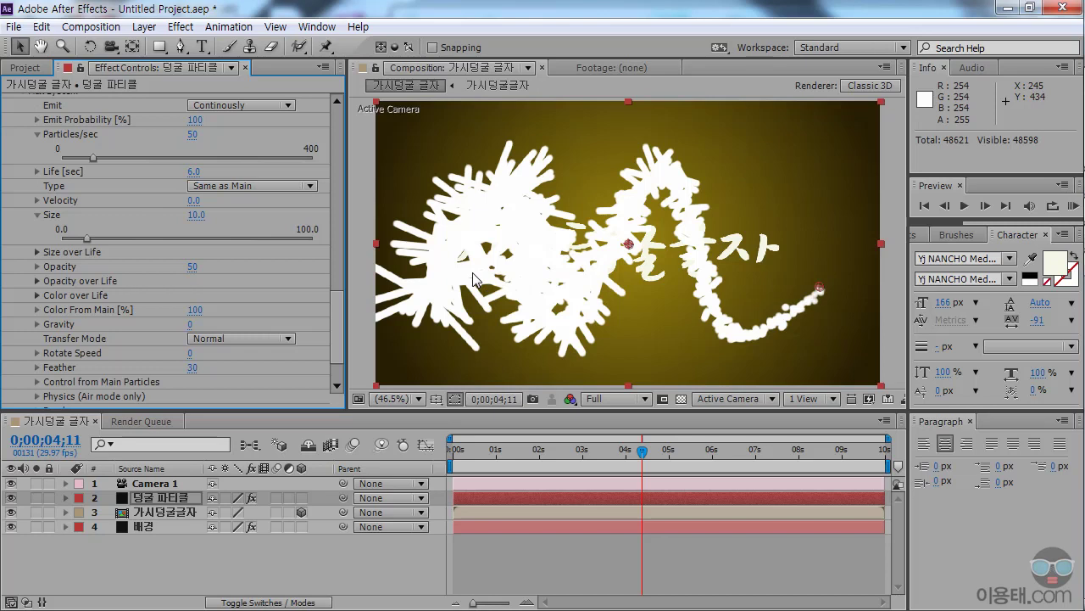
pyautogui.moveTo(337, 307); pyautogui.dragTo(338, 320)
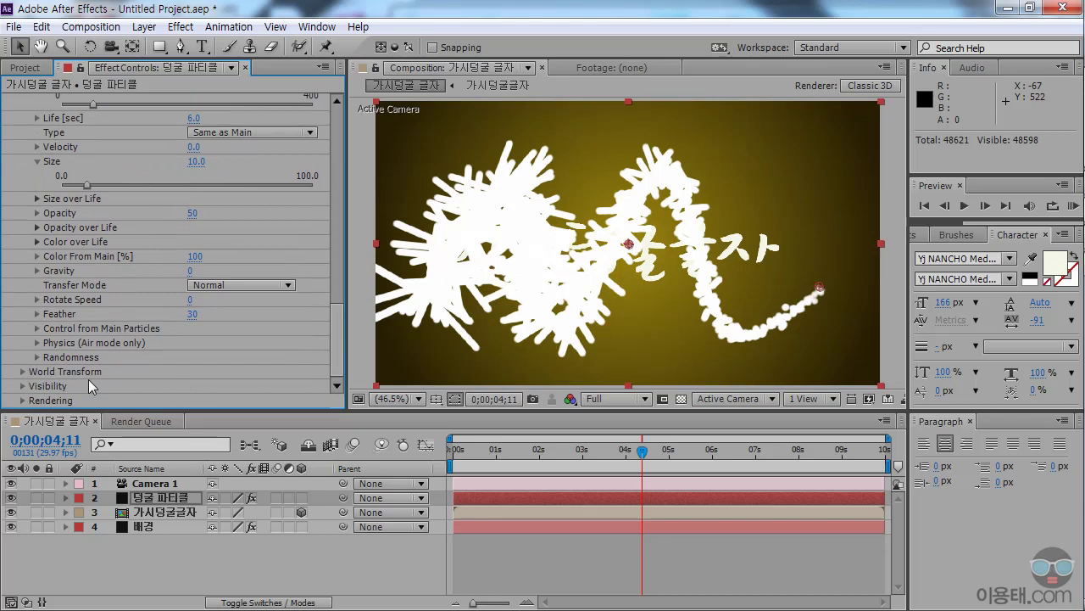
pyautogui.click(22, 401)
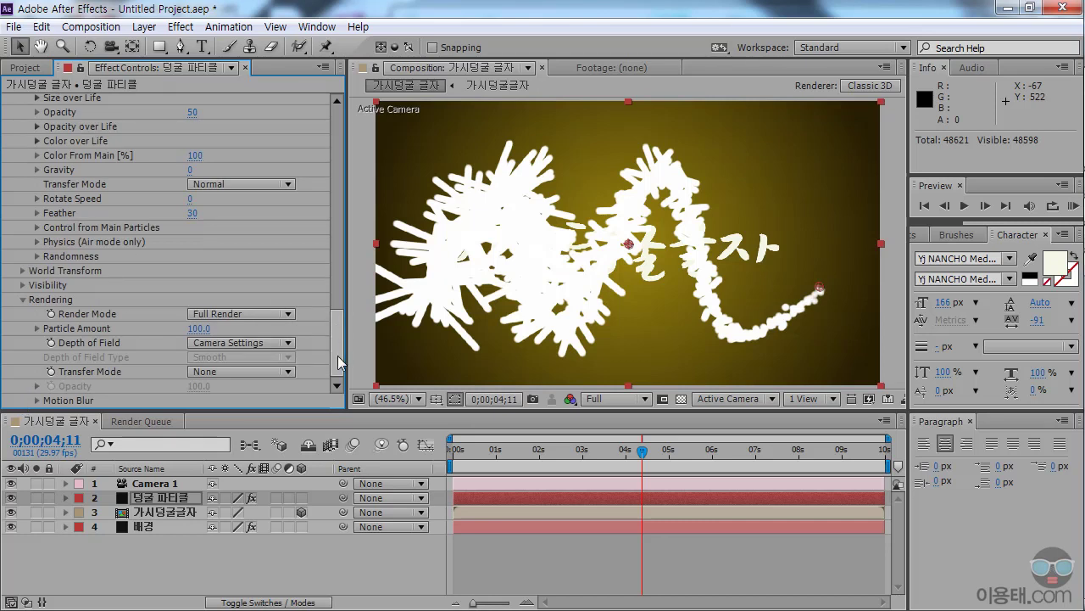
pyautogui.click(24, 287)
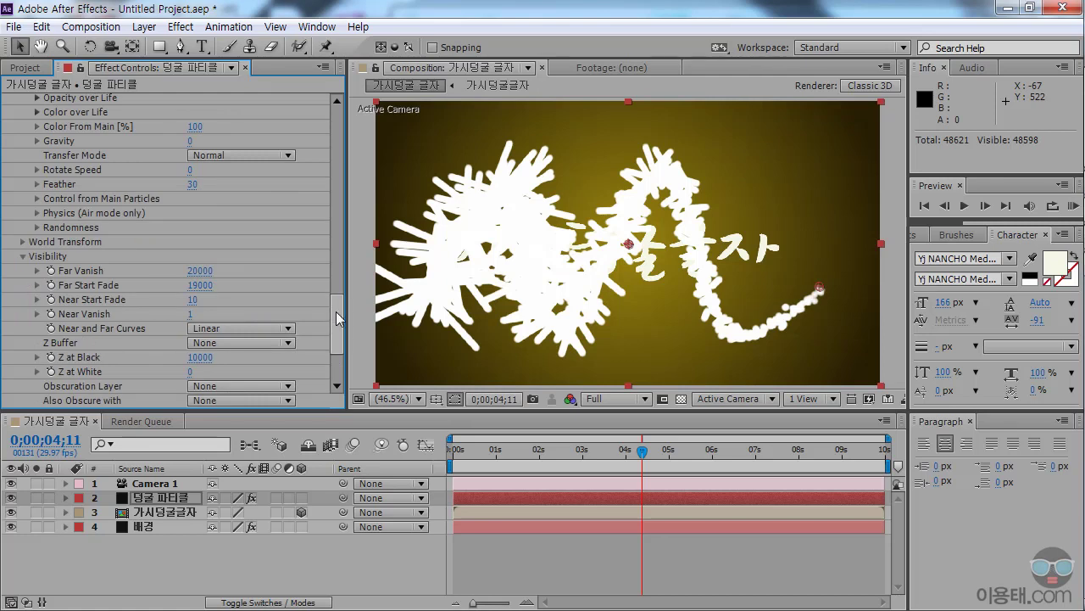
pyautogui.moveTo(337, 312)
pyautogui.mouseDown()
pyautogui.moveTo(336, 329)
pyautogui.moveTo(335, 255)
pyautogui.moveTo(336, 285)
pyautogui.mouseUp()
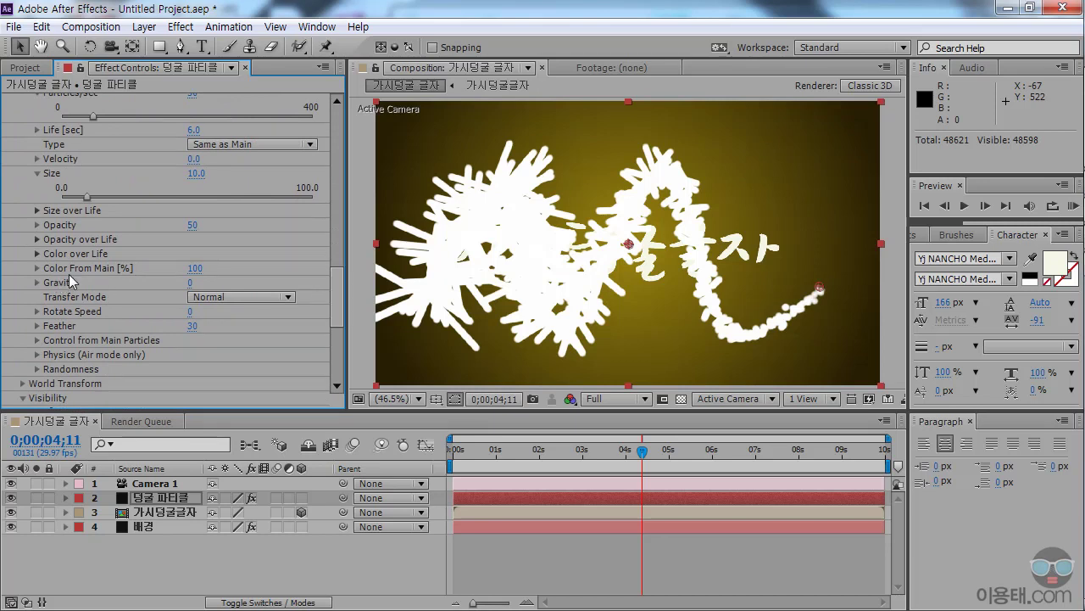
pyautogui.moveTo(130, 272); pyautogui.dragTo(86, 267)
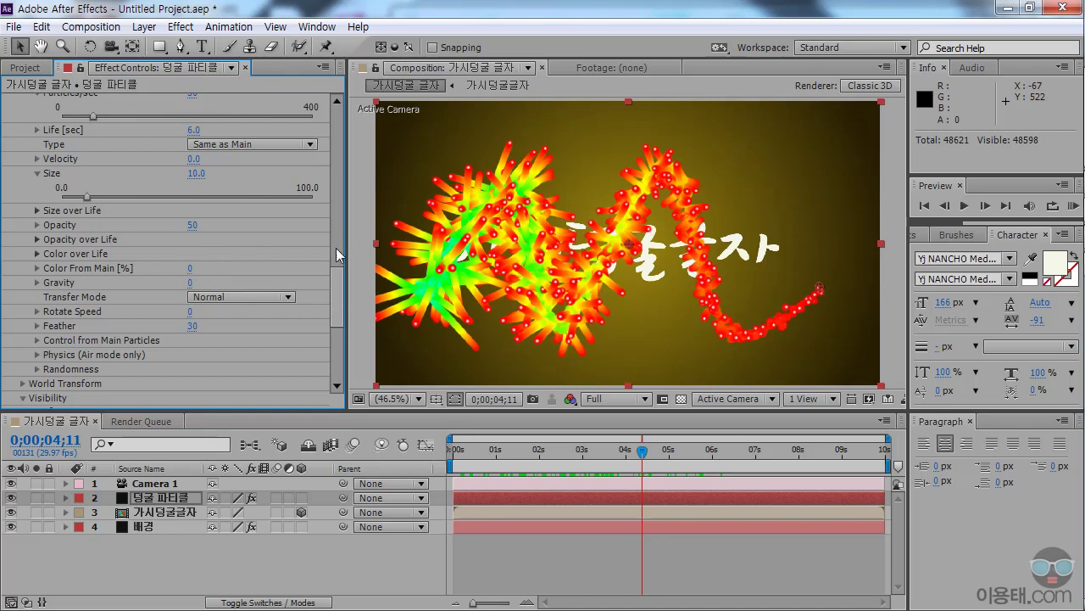
pyautogui.moveTo(332, 282); pyautogui.dragTo(335, 276)
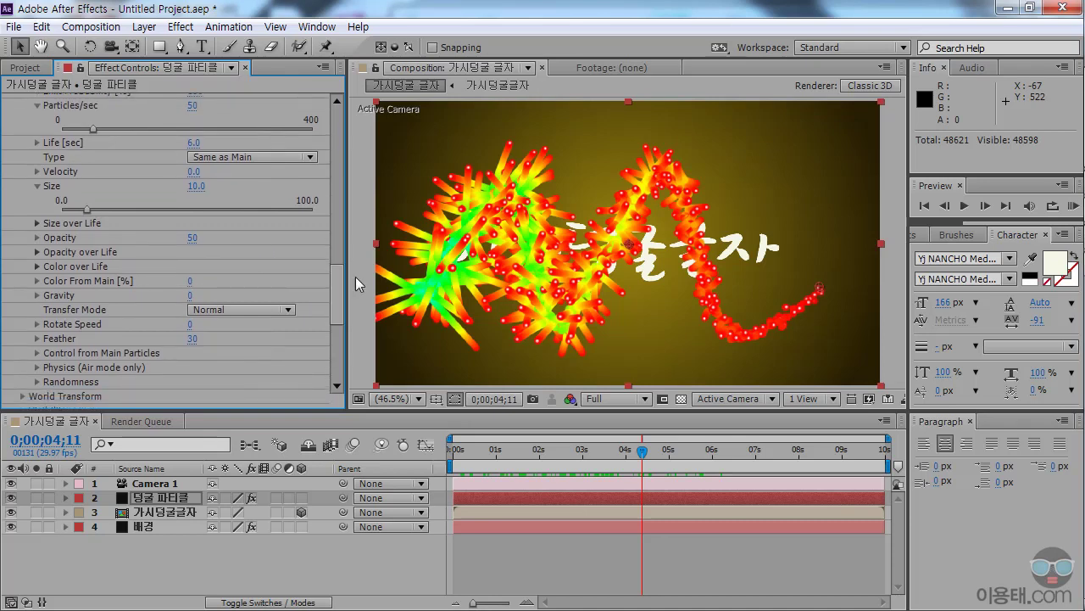
# Scrub to 0;00;05;15, try an Aux System Life of 1 second, and undo the change
pyautogui.moveTo(553, 458); pyautogui.dragTo(692, 472)
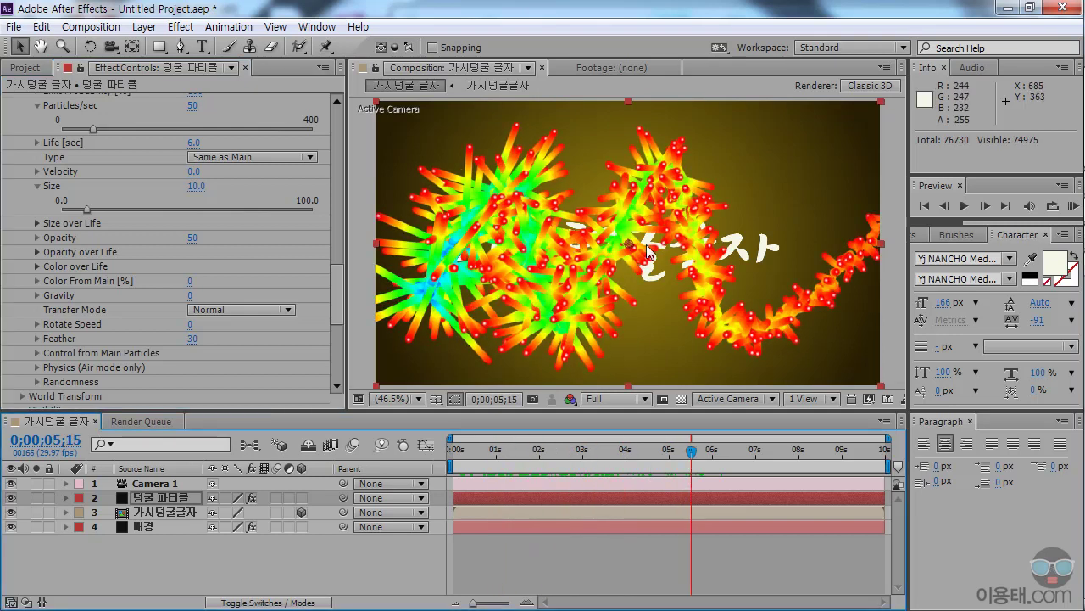
pyautogui.scroll(3, 339, 265)
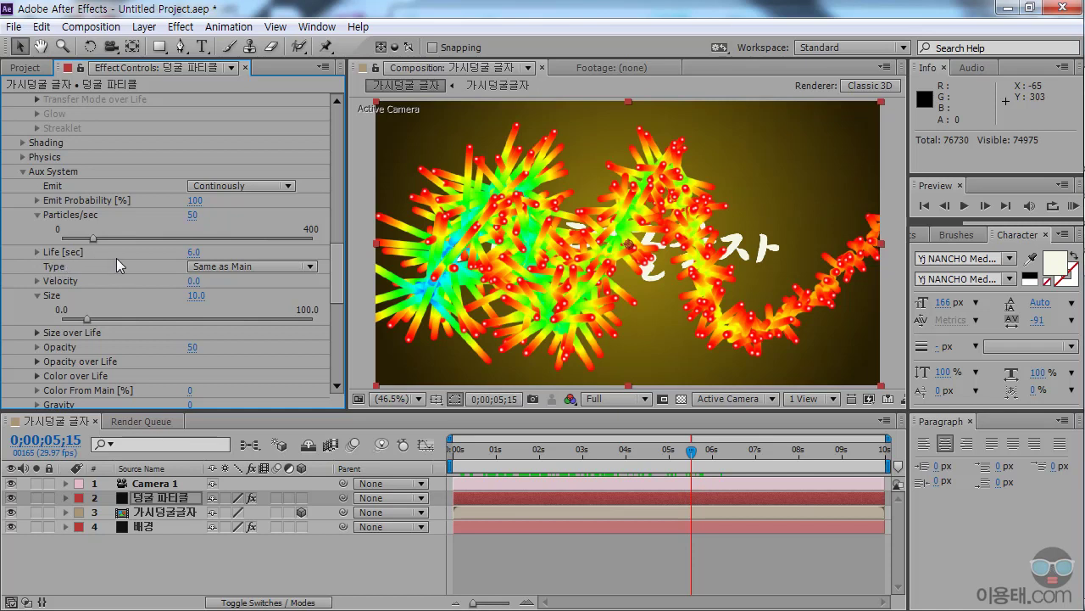
pyautogui.click(194, 252)
pyautogui.write('1')
pyautogui.press('Return')
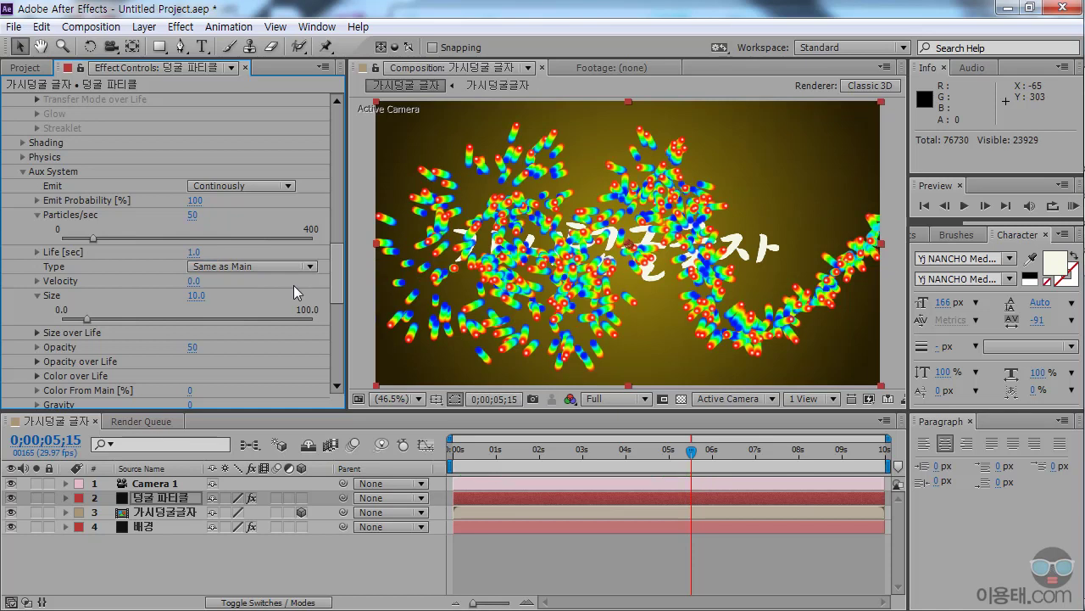
pyautogui.hotkey('ctrl', 'z')
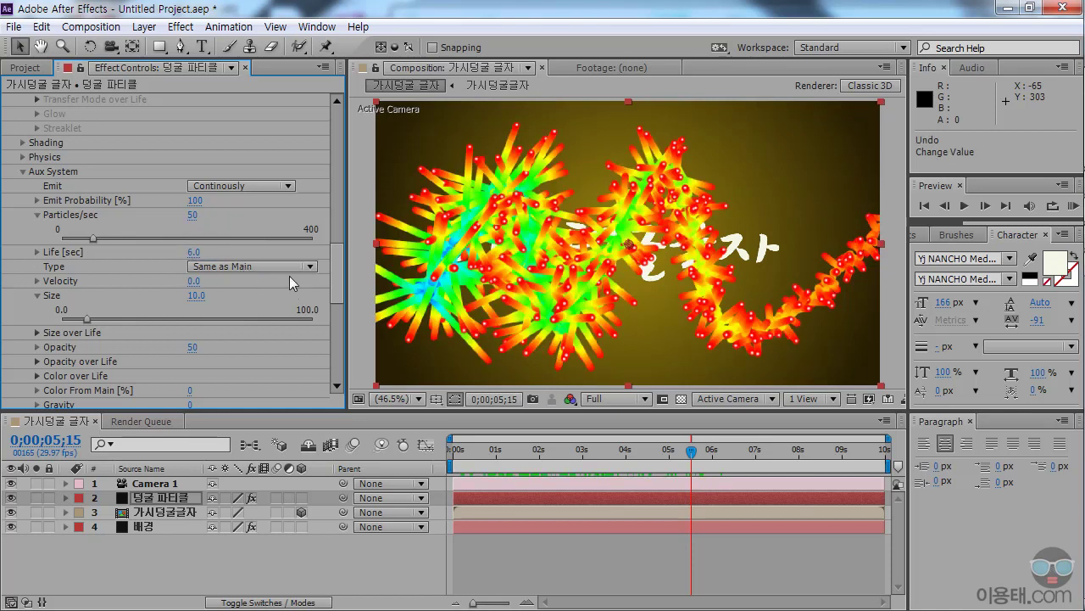
# Turn off the Aux System's Emit option and set Particular's Emitter Type to Sphere
pyautogui.click(235, 188)
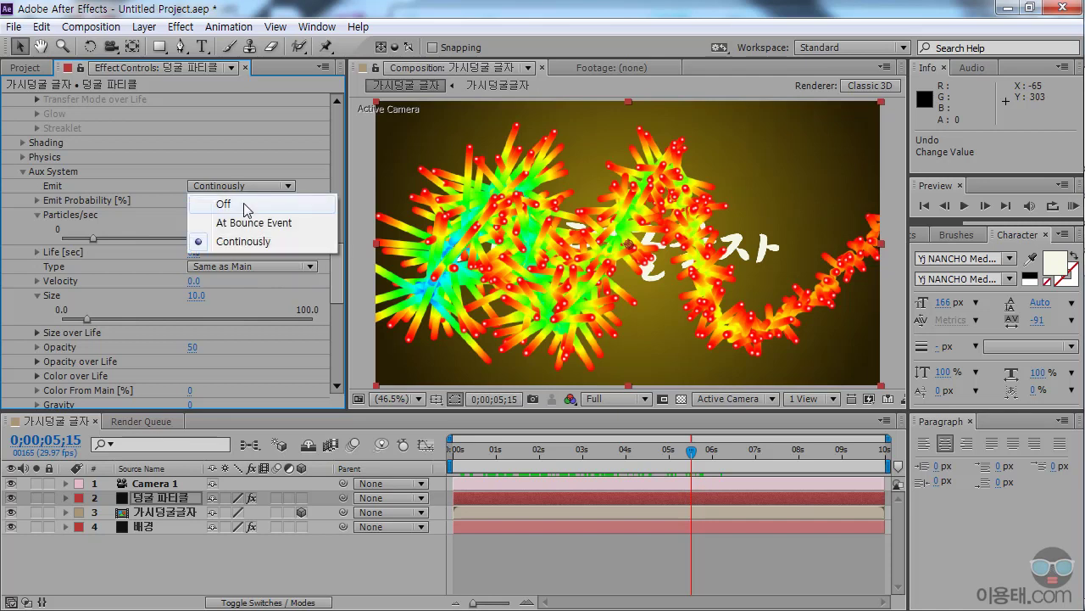
pyautogui.click(246, 206)
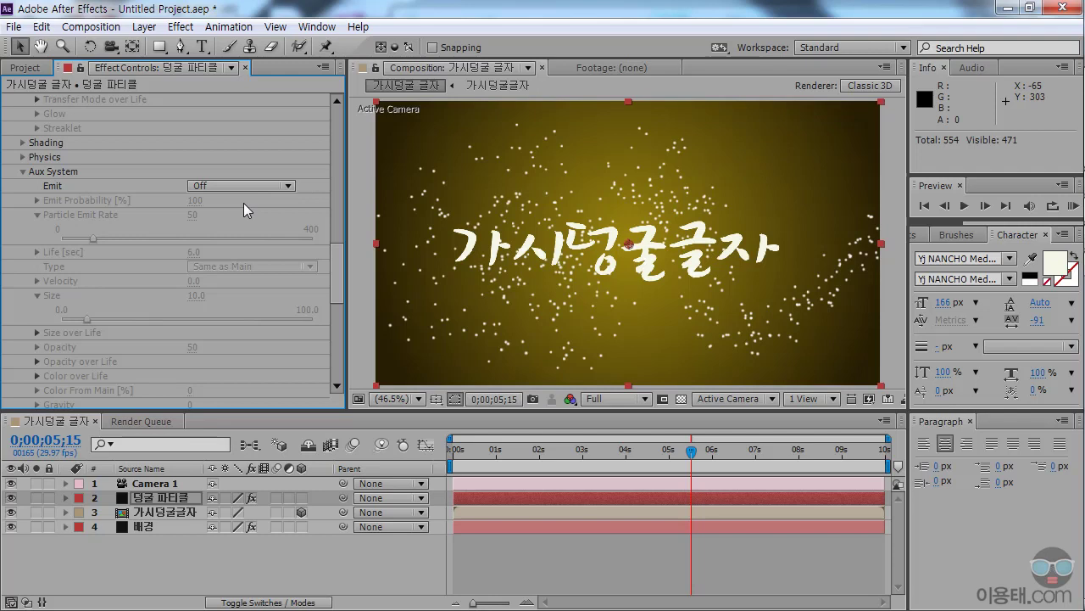
pyautogui.moveTo(337, 271); pyautogui.dragTo(337, 125)
pyautogui.click(247, 159)
pyautogui.click(245, 176)
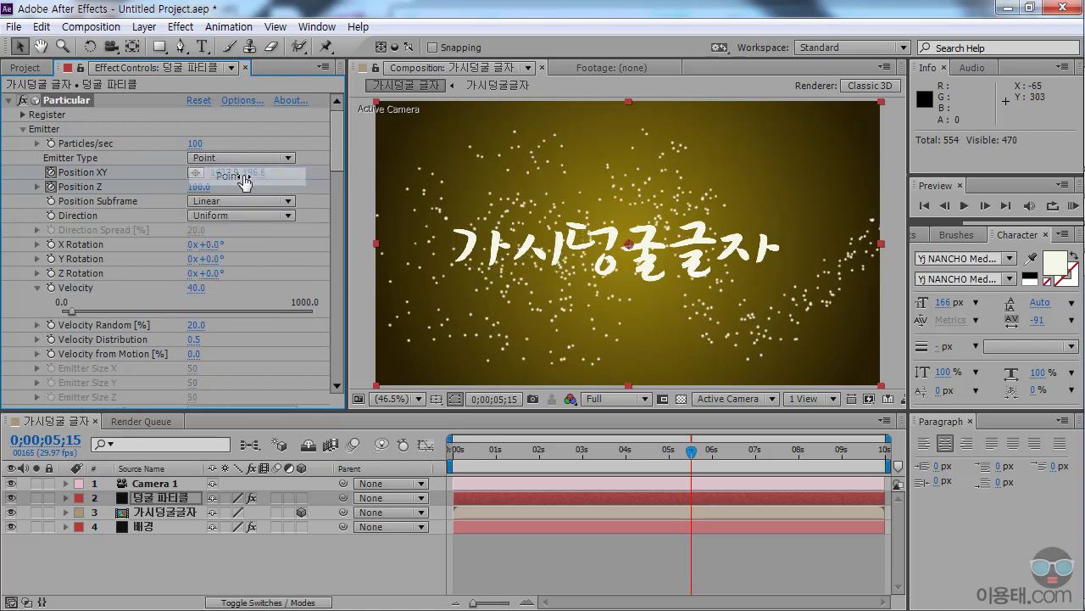
pyautogui.click(245, 157)
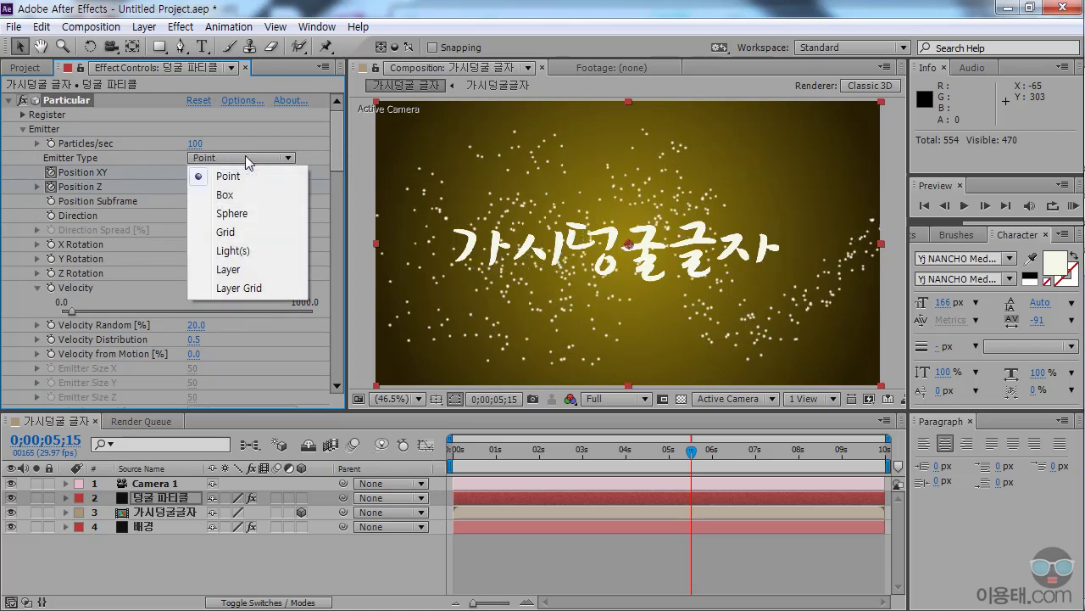
pyautogui.click(251, 215)
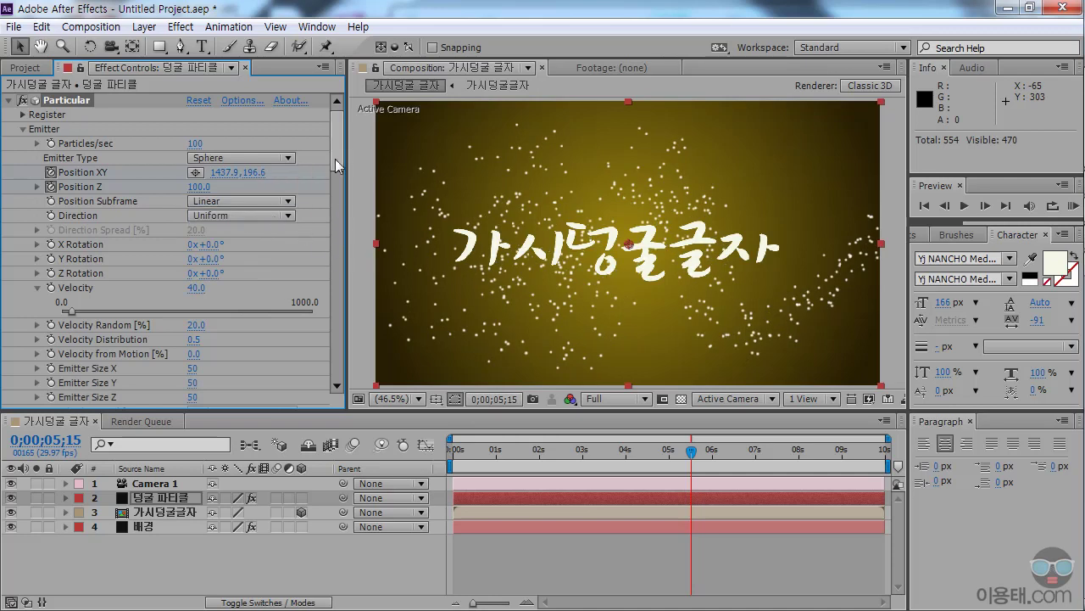
# Set the emitter Velocity to 0 and change the particle Color to red
pyautogui.scroll(-3, 338, 156)
pyautogui.moveTo(71, 231); pyautogui.dragTo(56, 229)
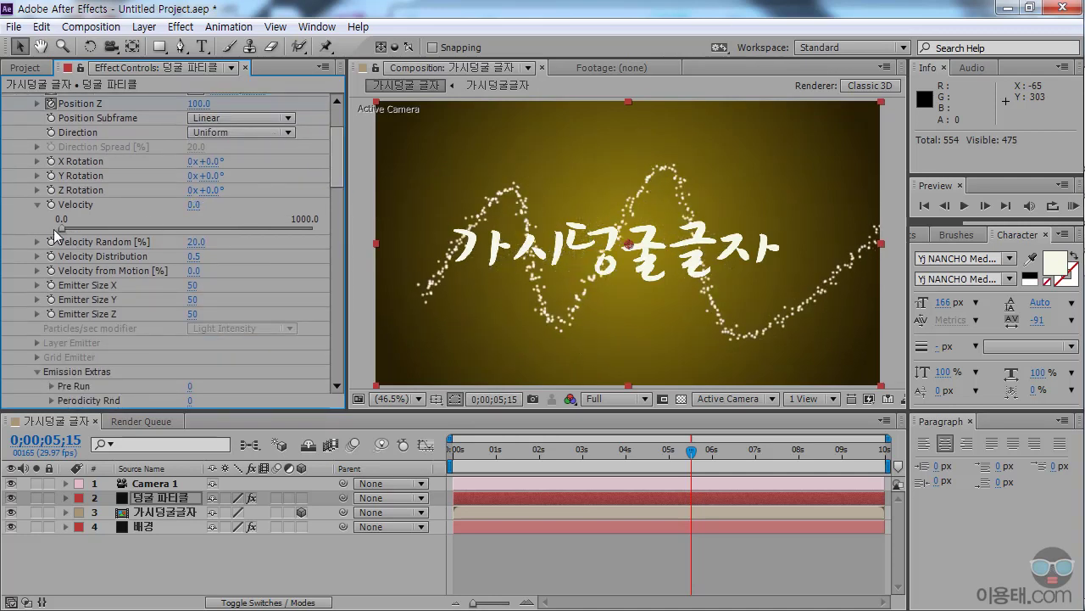
pyautogui.moveTo(335, 175); pyautogui.dragTo(334, 255)
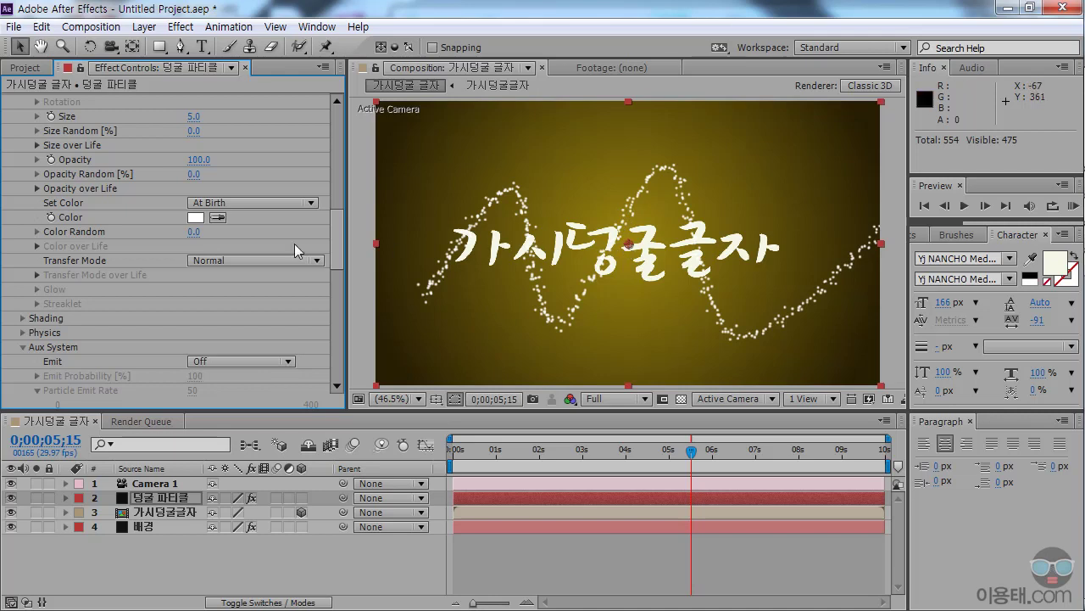
pyautogui.click(196, 217)
pyautogui.click(598, 362)
pyautogui.click(753, 364)
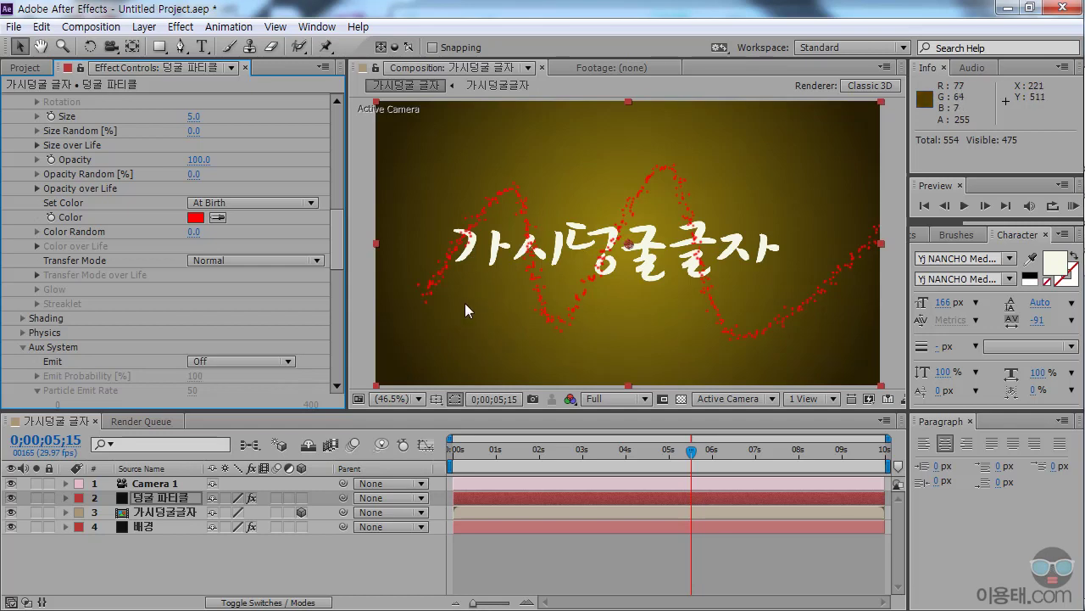
# Set Particular's Obscuration Layer under Visibility to the 가시덩굴글자 title layer
pyautogui.moveTo(336, 233); pyautogui.dragTo(335, 144)
pyautogui.click(336, 156)
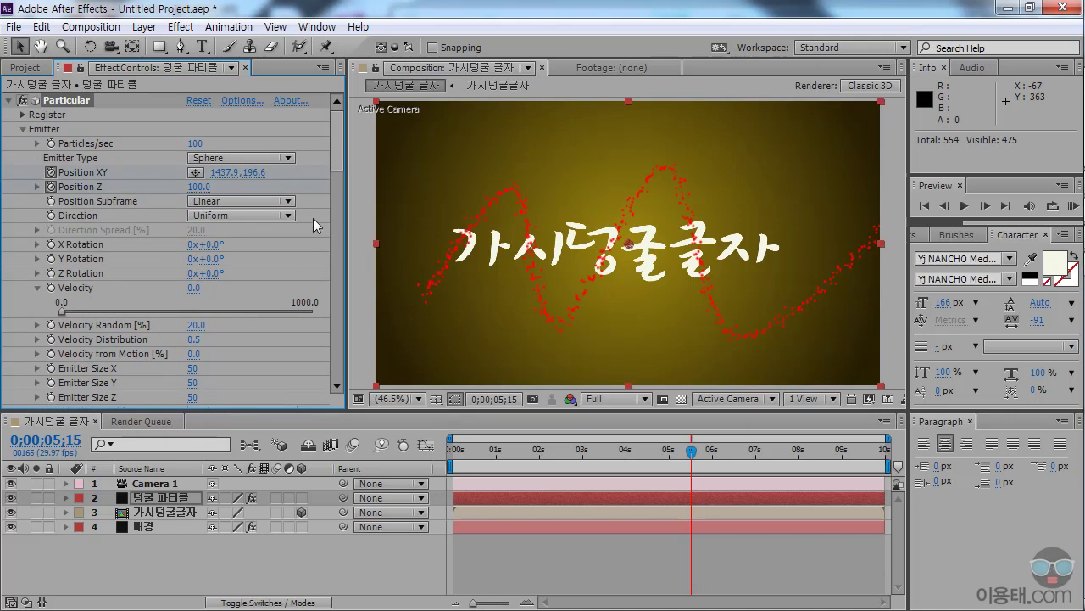
pyautogui.scroll(-4, 340, 167)
pyautogui.scroll(2, 340, 168)
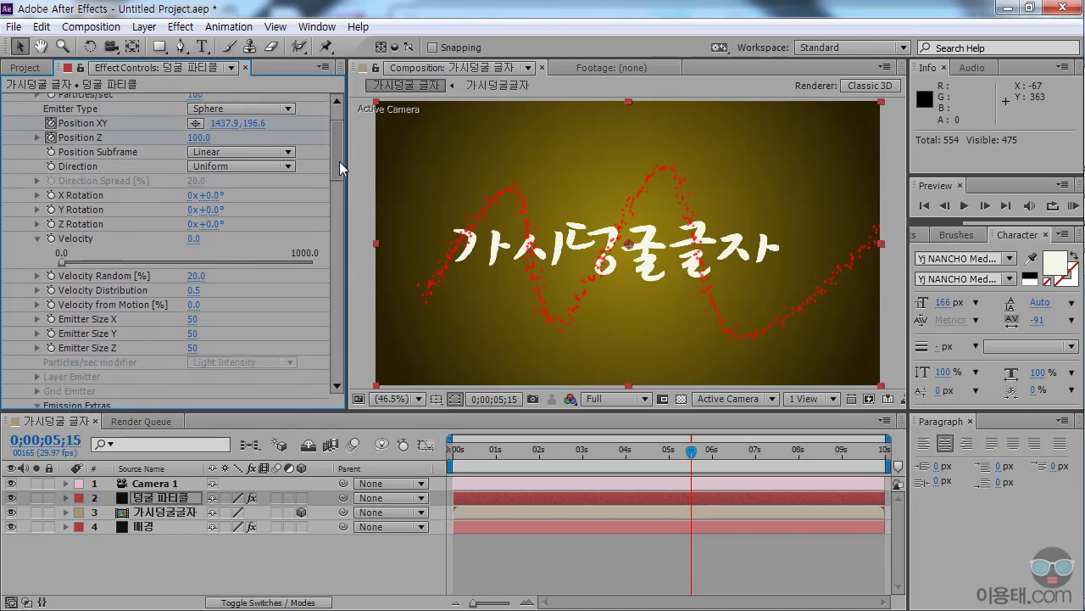
pyautogui.scroll(2, 339, 160)
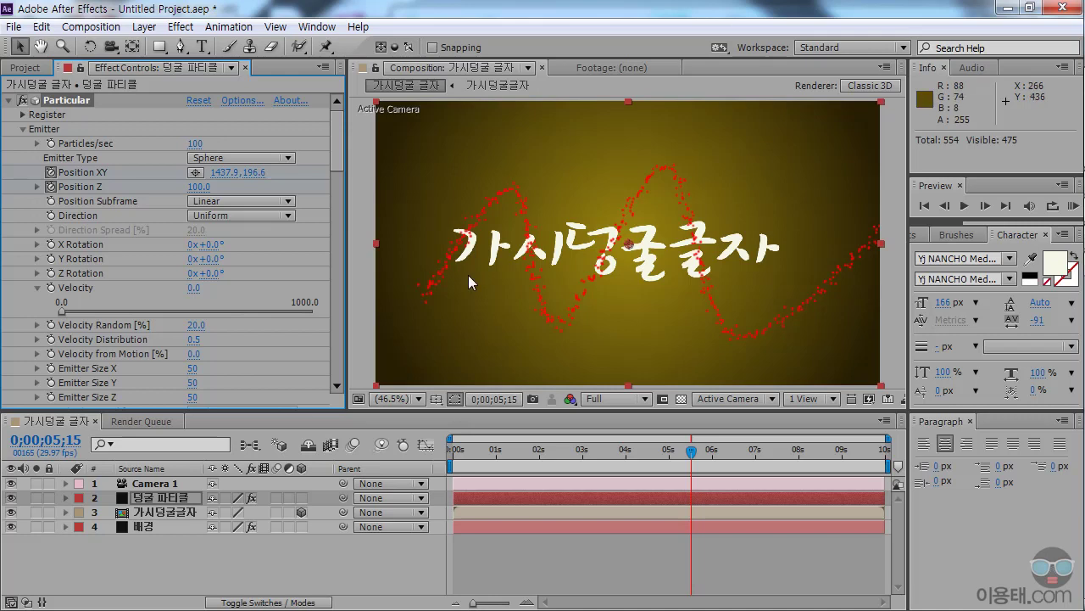
pyautogui.moveTo(338, 153); pyautogui.dragTo(339, 356)
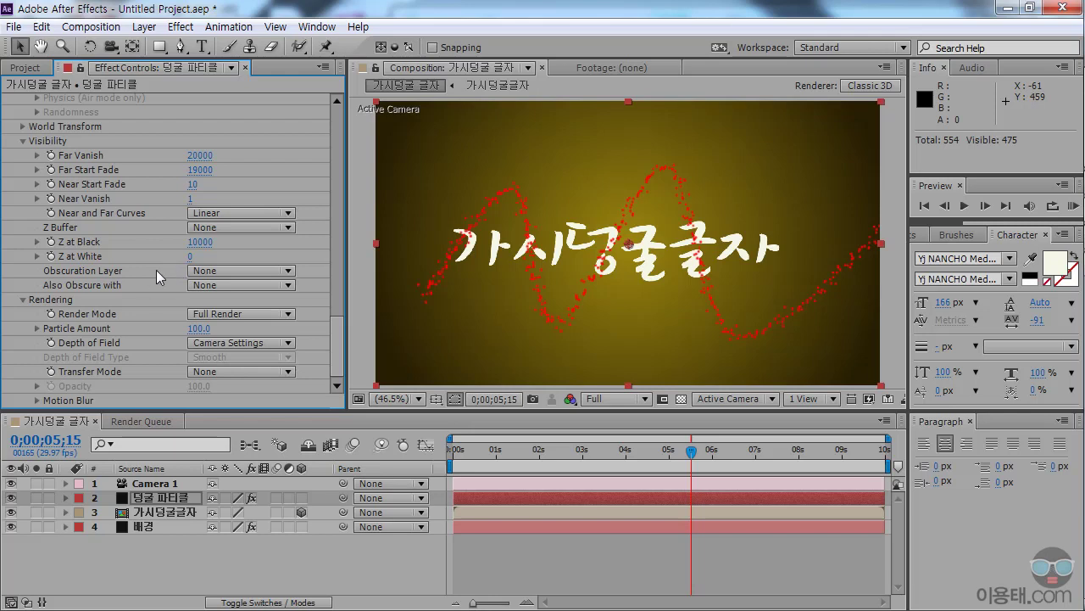
pyautogui.click(221, 272)
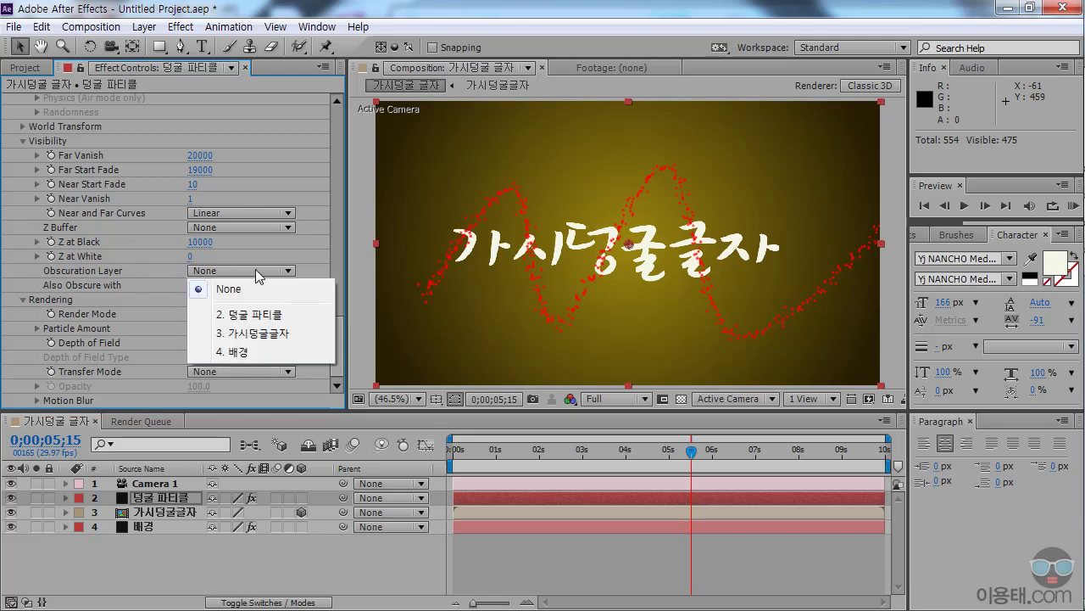
pyautogui.click(266, 333)
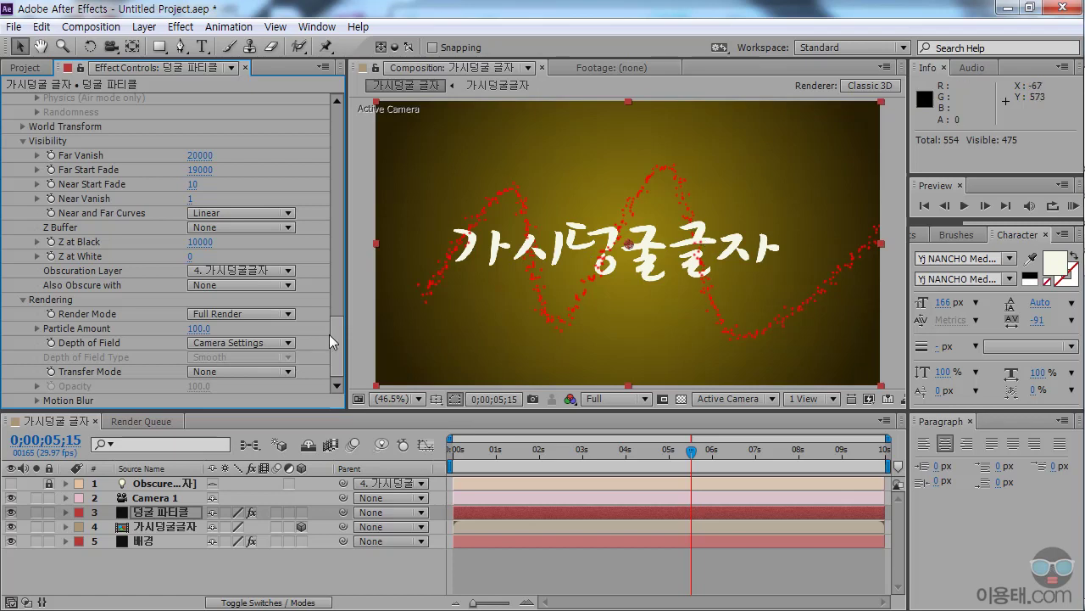
# Set the Aux System's Emit option to Continously and scrub the timeline to 0;00;05;17 to check the vines
pyautogui.moveTo(336, 337); pyautogui.dragTo(336, 327)
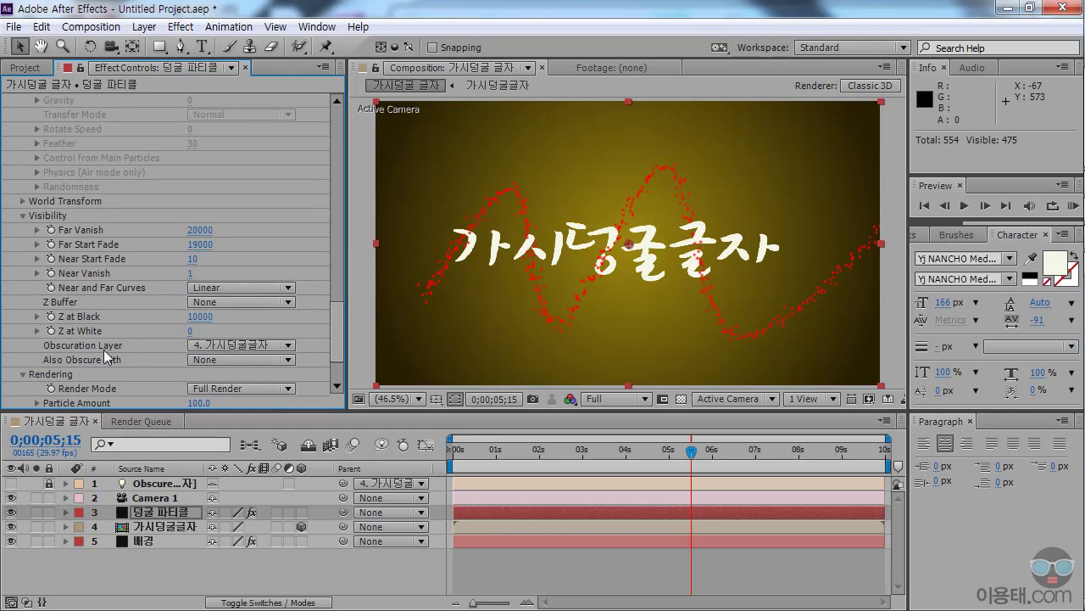
pyautogui.moveTo(335, 326); pyautogui.dragTo(337, 232)
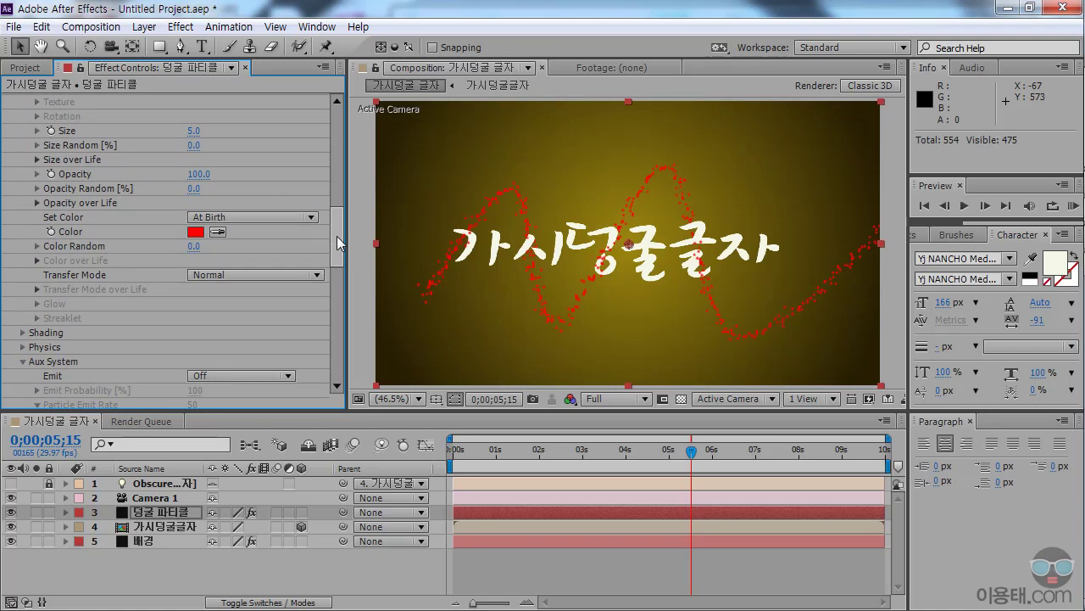
pyautogui.moveTo(337, 239); pyautogui.dragTo(338, 277)
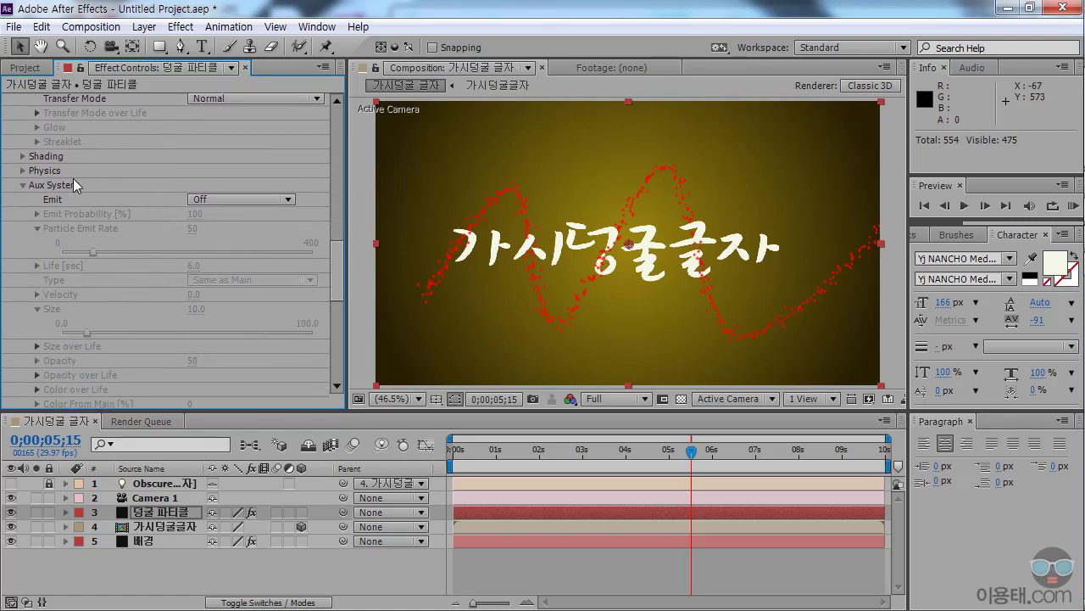
pyautogui.click(221, 199)
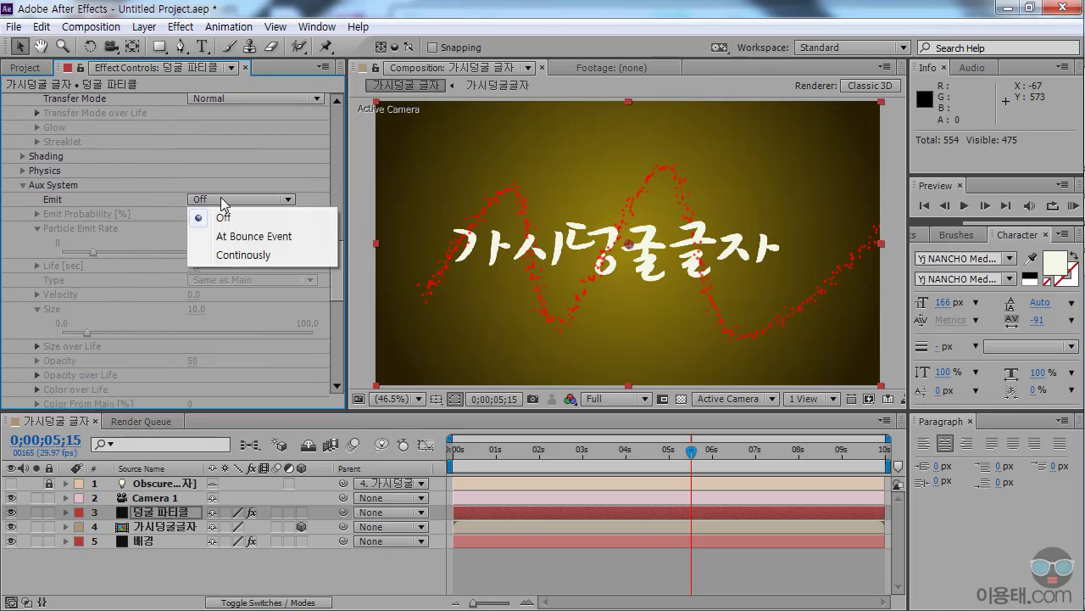
pyautogui.click(235, 255)
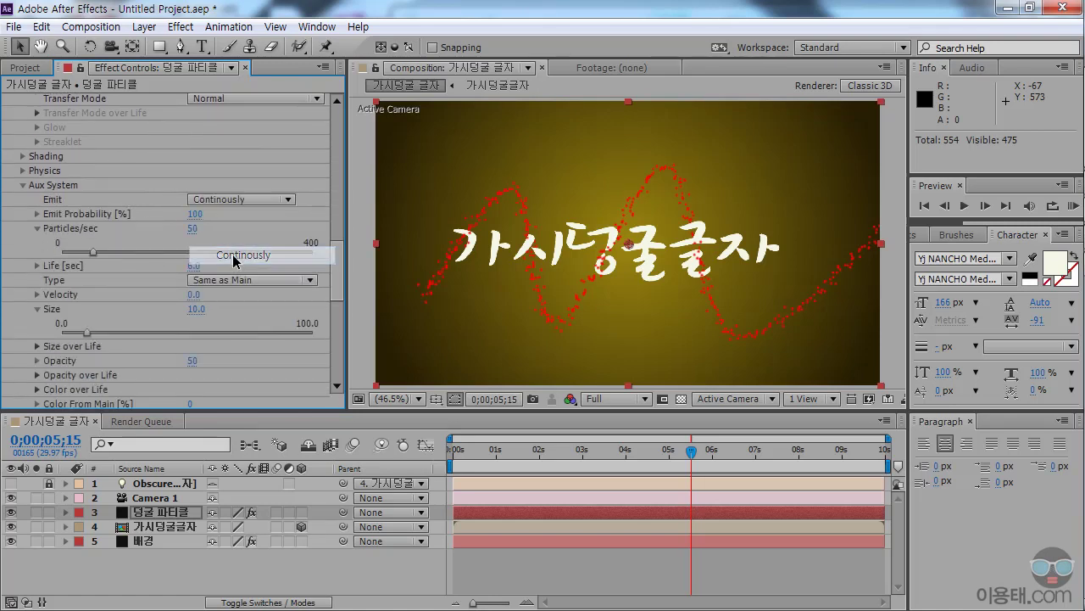
pyautogui.moveTo(336, 262); pyautogui.dragTo(335, 301)
pyautogui.moveTo(335, 301); pyautogui.dragTo(334, 276)
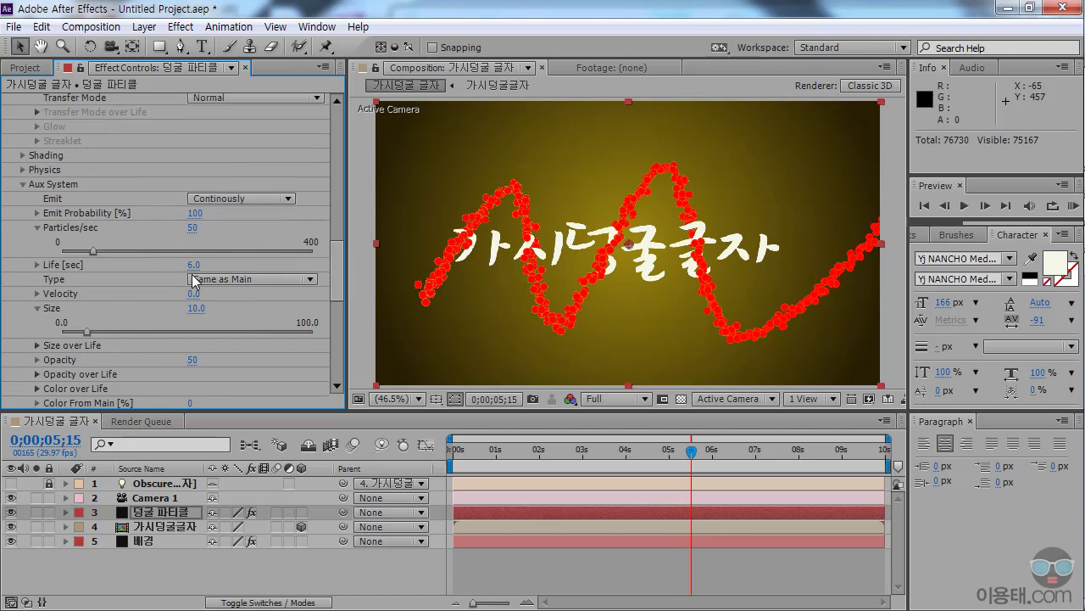
pyautogui.moveTo(490, 455); pyautogui.dragTo(693, 455)
# Set the emitter Velocity to 40 and scrub the timeline from near the start to 0;00;05;08
pyautogui.moveTo(335, 259); pyautogui.dragTo(337, 140)
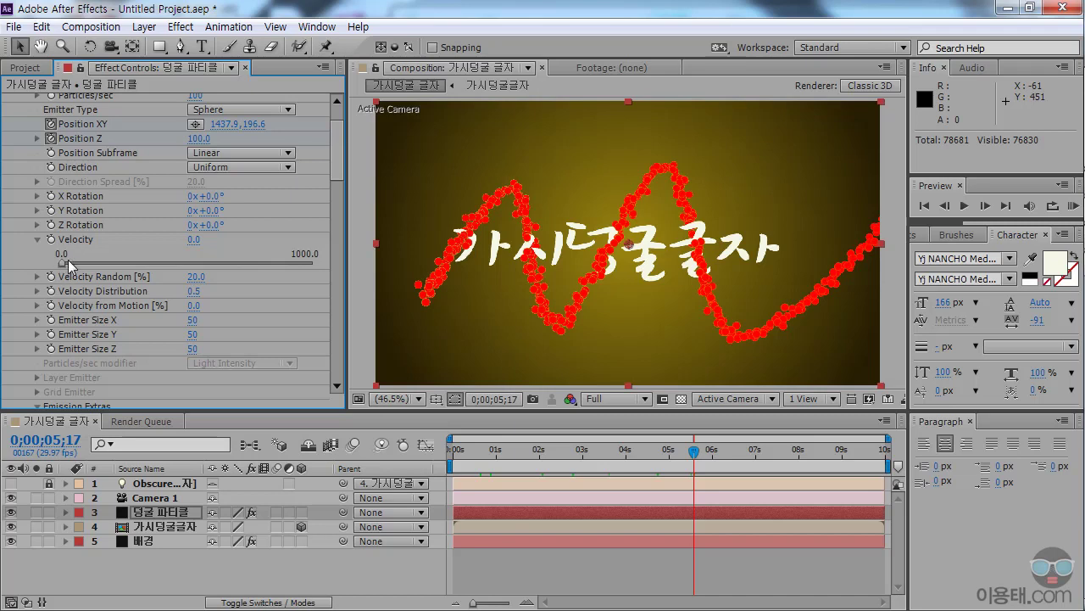
pyautogui.click(193, 239)
pyautogui.write('40')
pyautogui.press('Return')
pyautogui.click(464, 451)
pyautogui.moveTo(464, 450); pyautogui.dragTo(681, 458)
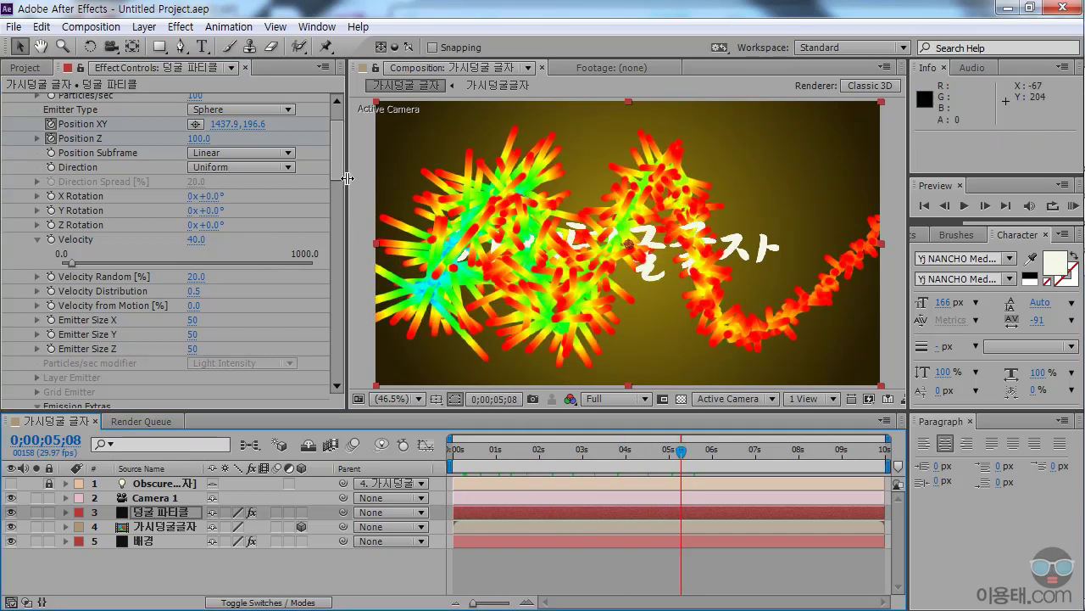
# Change the main particle's Set Color to Over Life and reveal the Color over Life gradient
pyautogui.moveTo(336, 163); pyautogui.dragTo(347, 212)
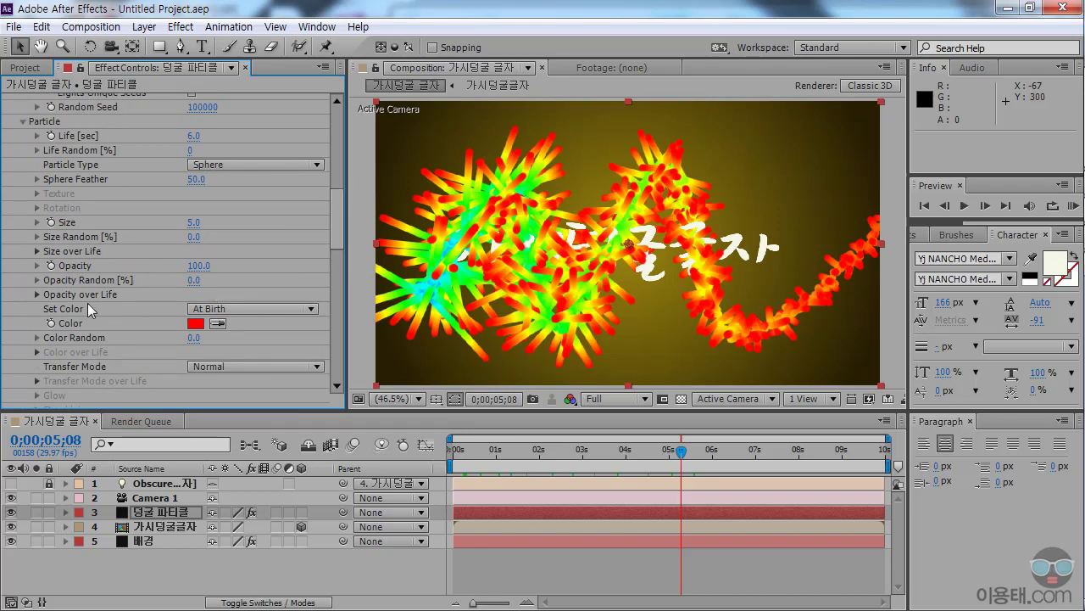
pyautogui.click(212, 309)
pyautogui.click(245, 347)
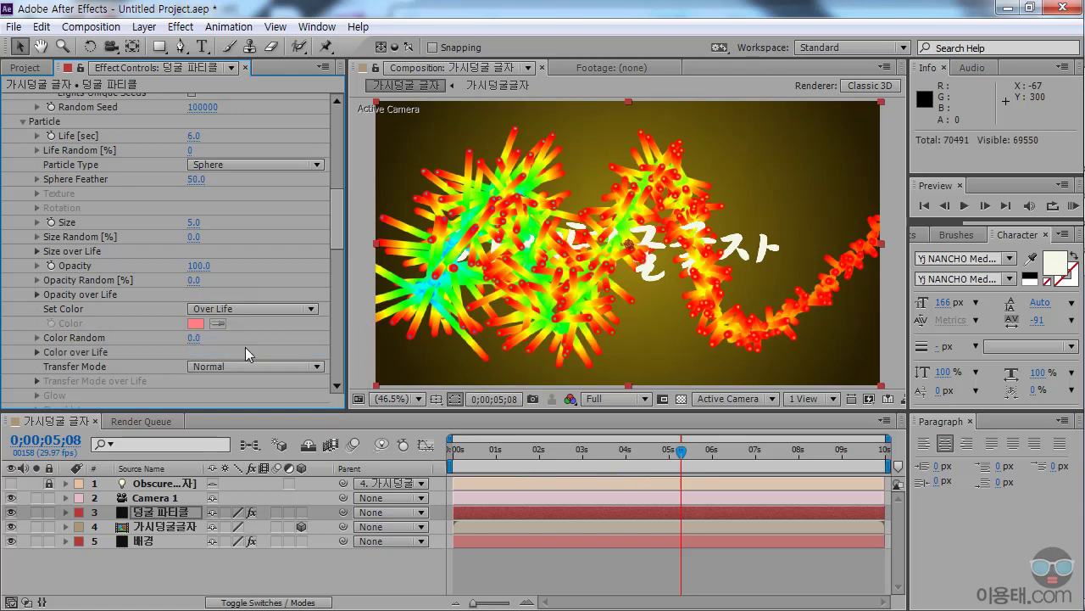
pyautogui.moveTo(336, 231); pyautogui.dragTo(338, 246)
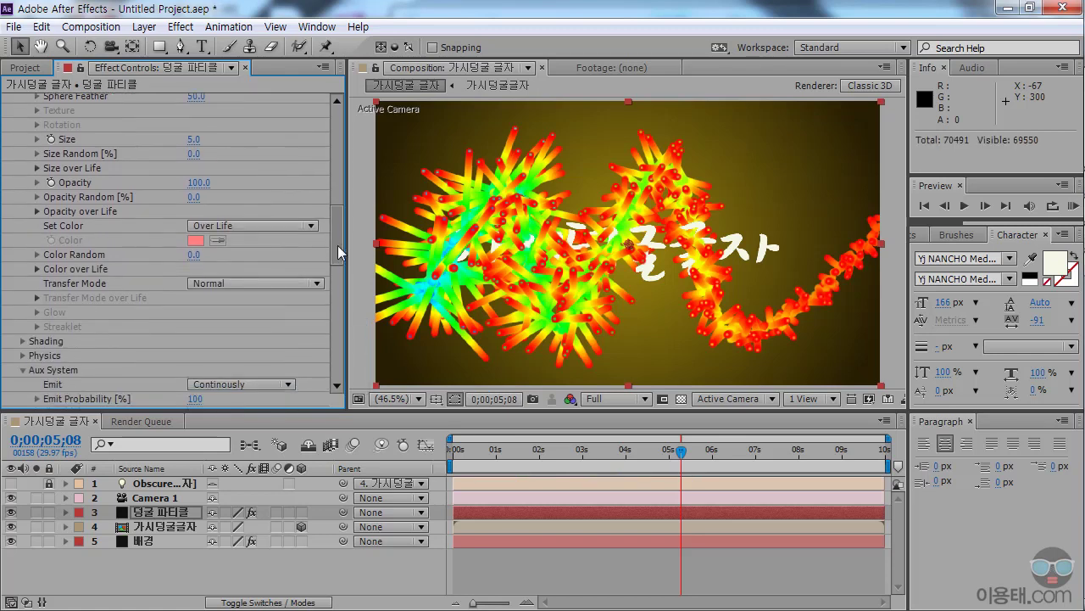
pyautogui.click(35, 269)
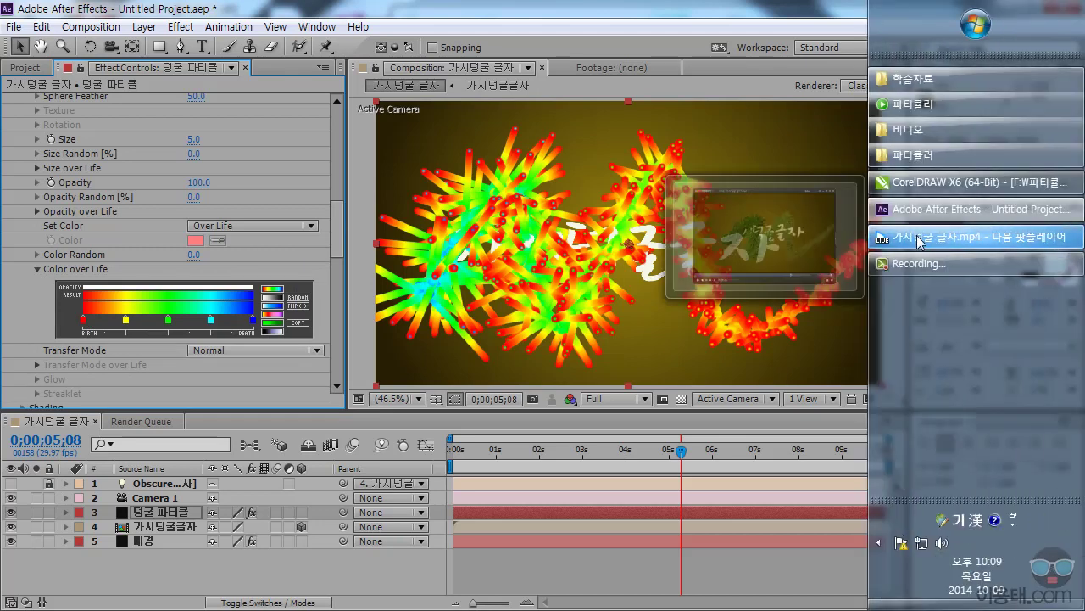
# Check the reference video 가시덩굴 글자.mp4 in 다음 팟플레이어, return to After Effects and apply the green preset to Color over Life
pyautogui.click(937, 238)
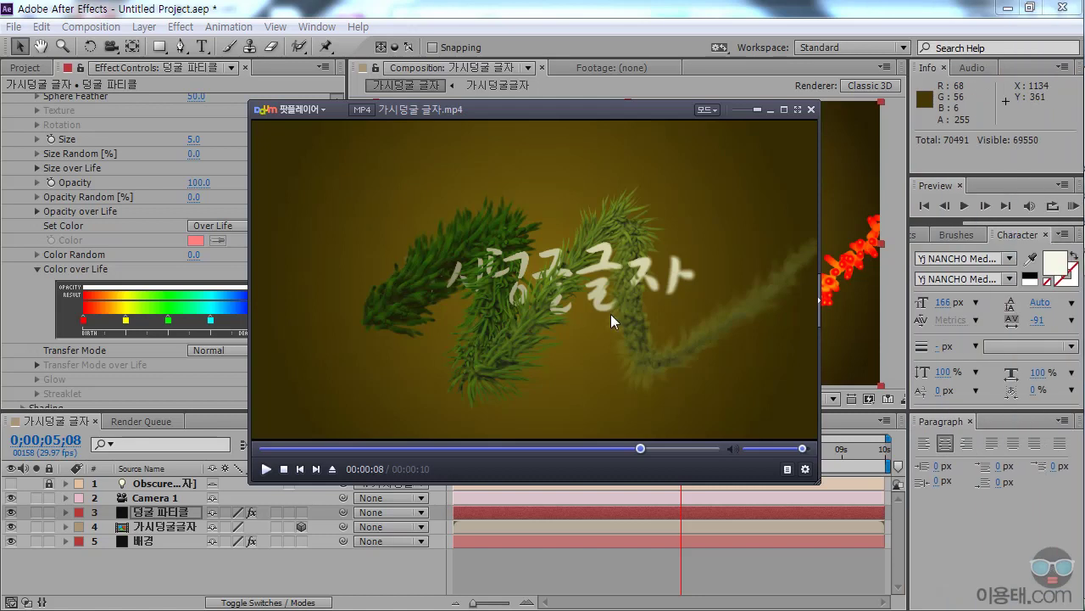
pyautogui.click(593, 12)
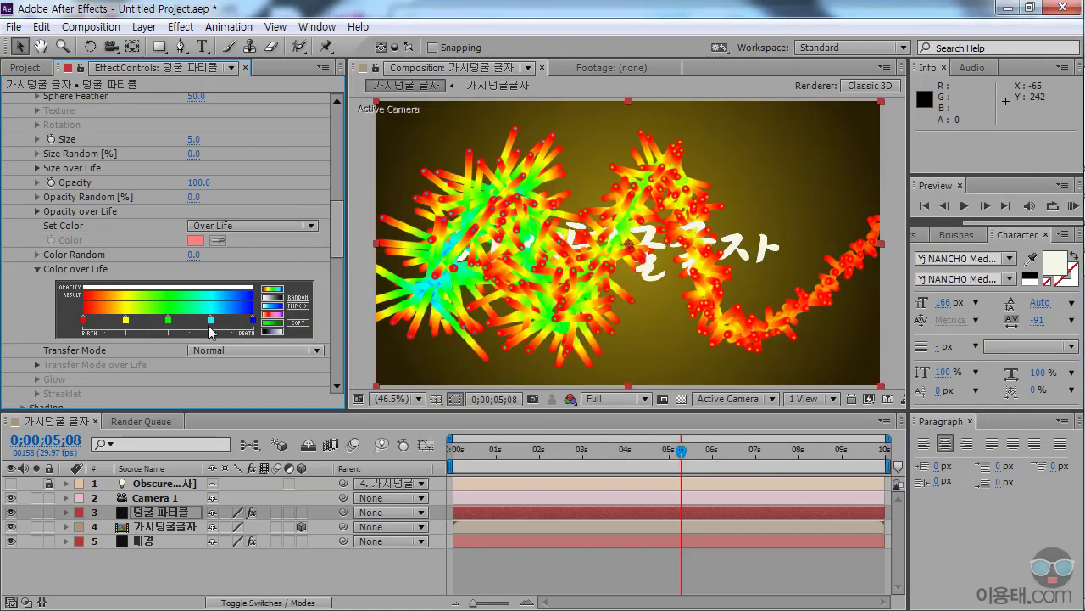
pyautogui.click(274, 321)
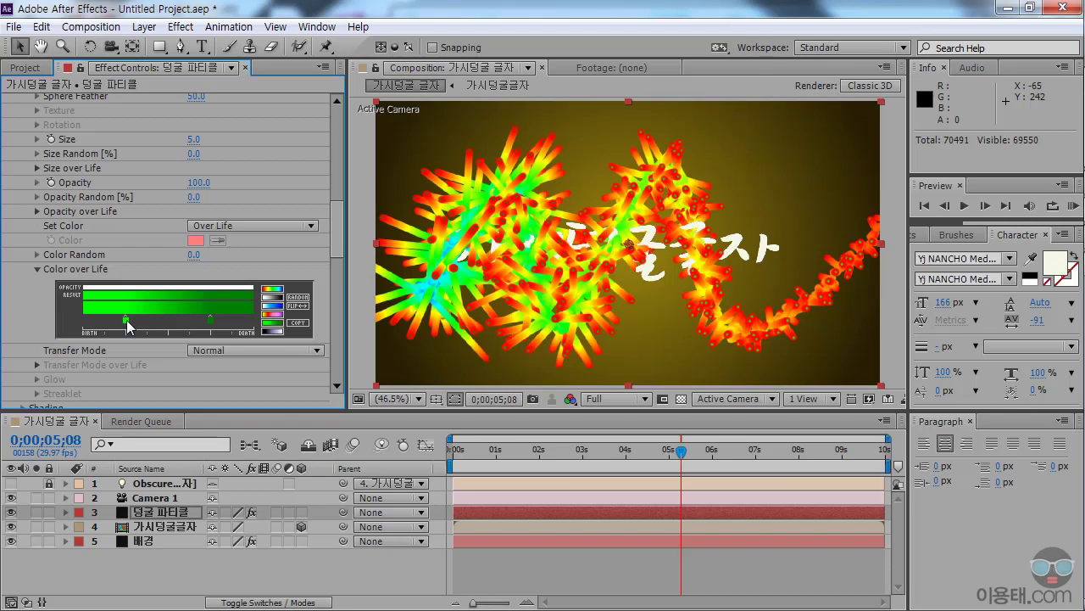
# Change the birth-side color stop of the Color over Life gradient to light green 9BE55F
pyautogui.doubleClick(128, 322)
pyautogui.moveTo(611, 509); pyautogui.dragTo(625, 520)
pyautogui.click(514, 397)
pyautogui.moveTo(514, 396); pyautogui.dragTo(509, 383)
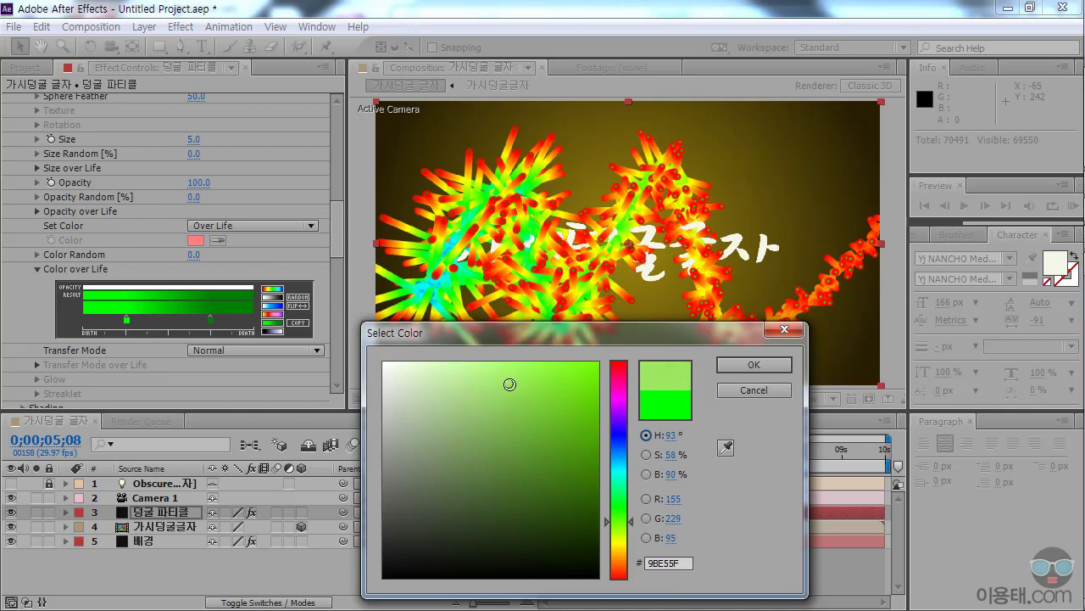
pyautogui.click(740, 370)
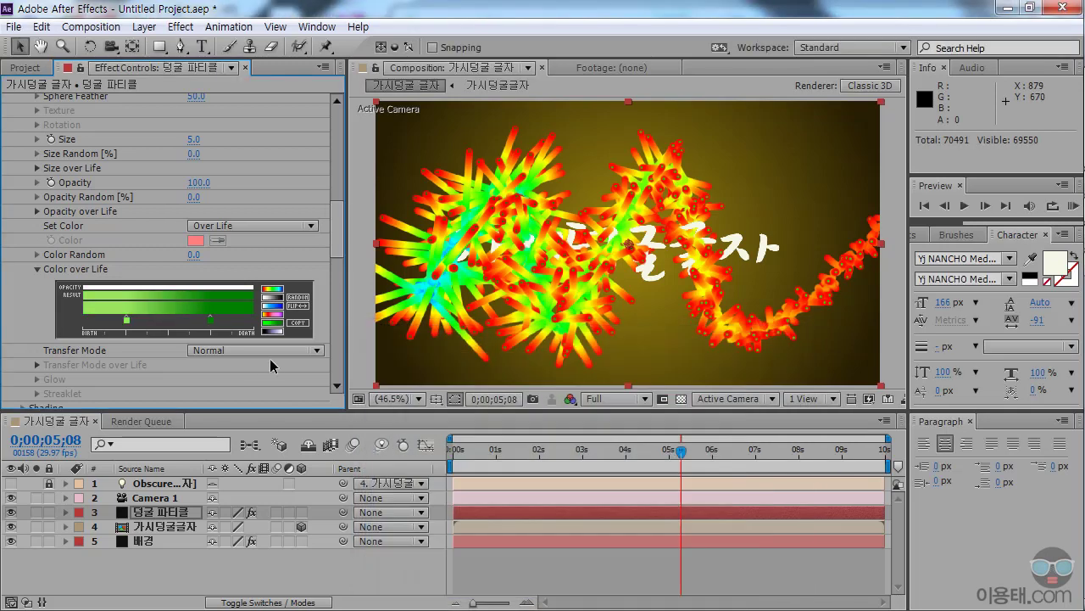
# Change the death-side color stop of the Color over Life gradient to dark green 0E8F0E
pyautogui.doubleClick(209, 322)
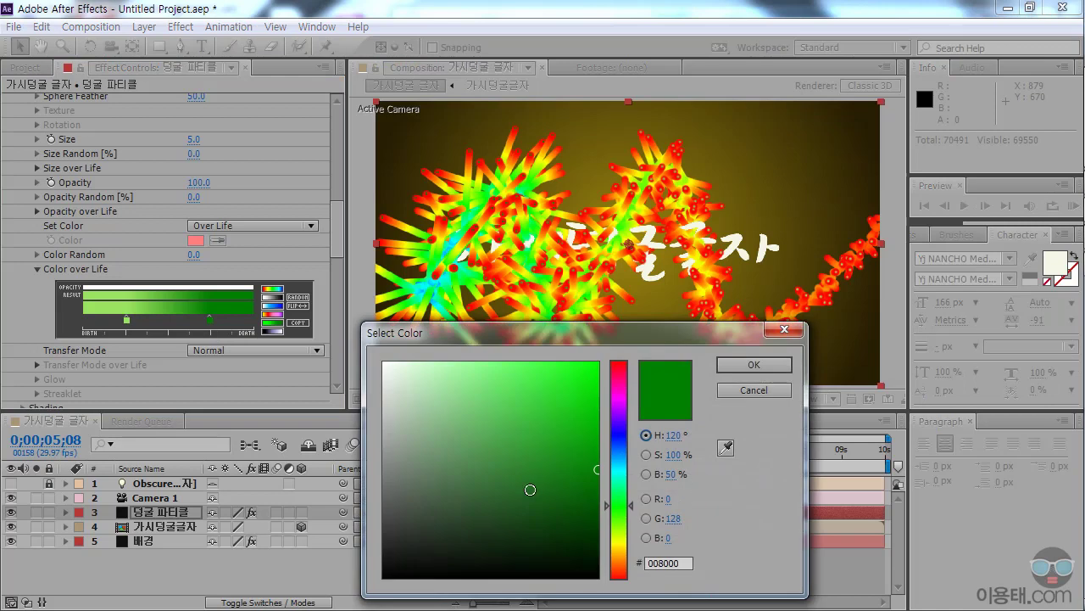
pyautogui.moveTo(597, 469)
pyautogui.mouseDown()
pyautogui.moveTo(588, 477)
pyautogui.moveTo(578, 456)
pyautogui.mouseUp()
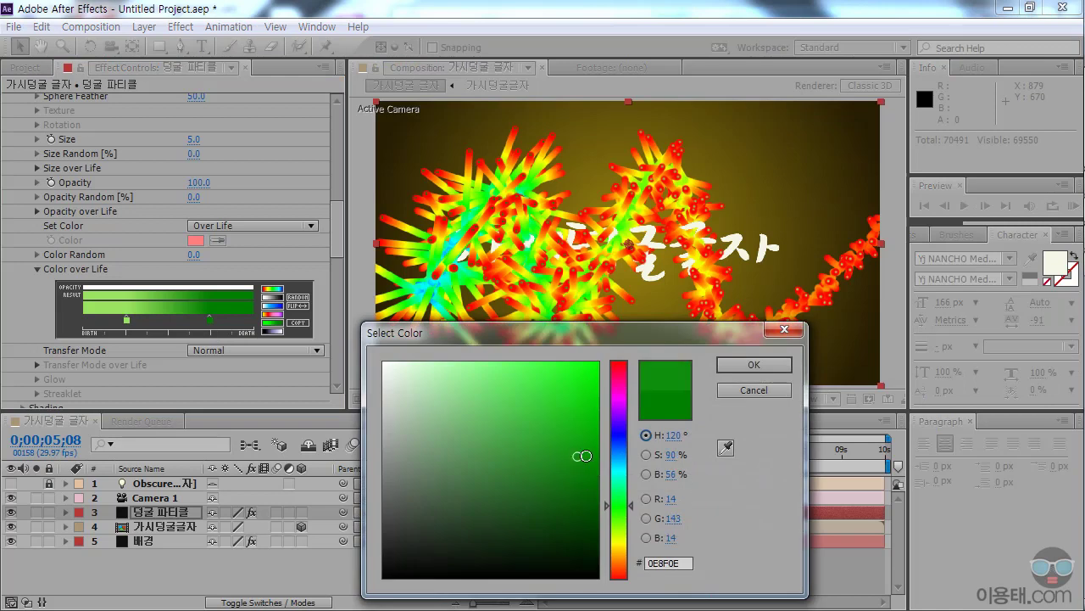
pyautogui.click(749, 364)
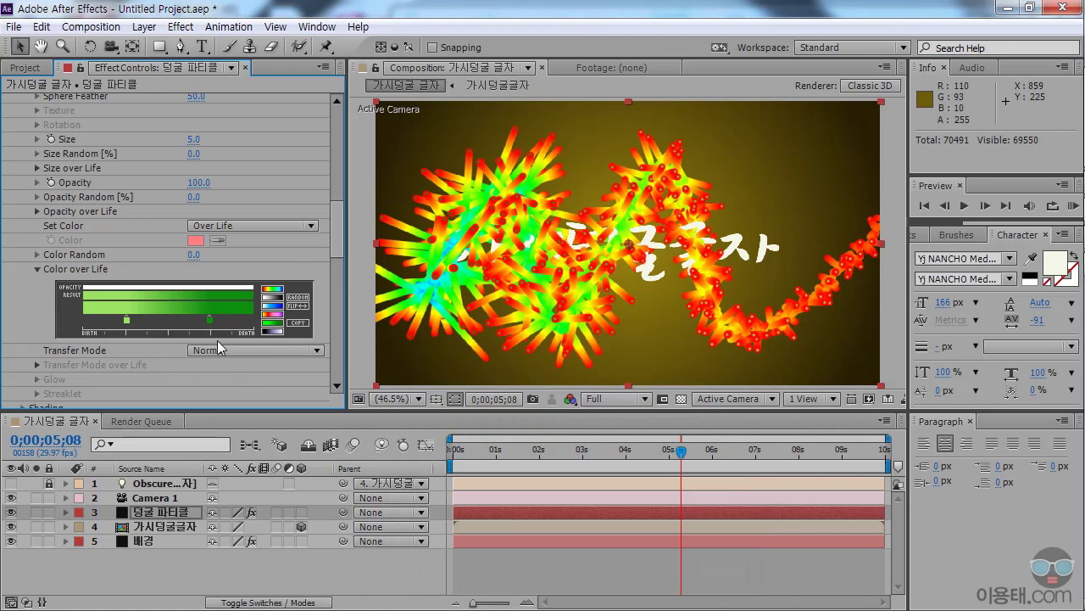
# Look through the Aux System's settings for its color options
pyautogui.moveTo(337, 237); pyautogui.dragTo(336, 296)
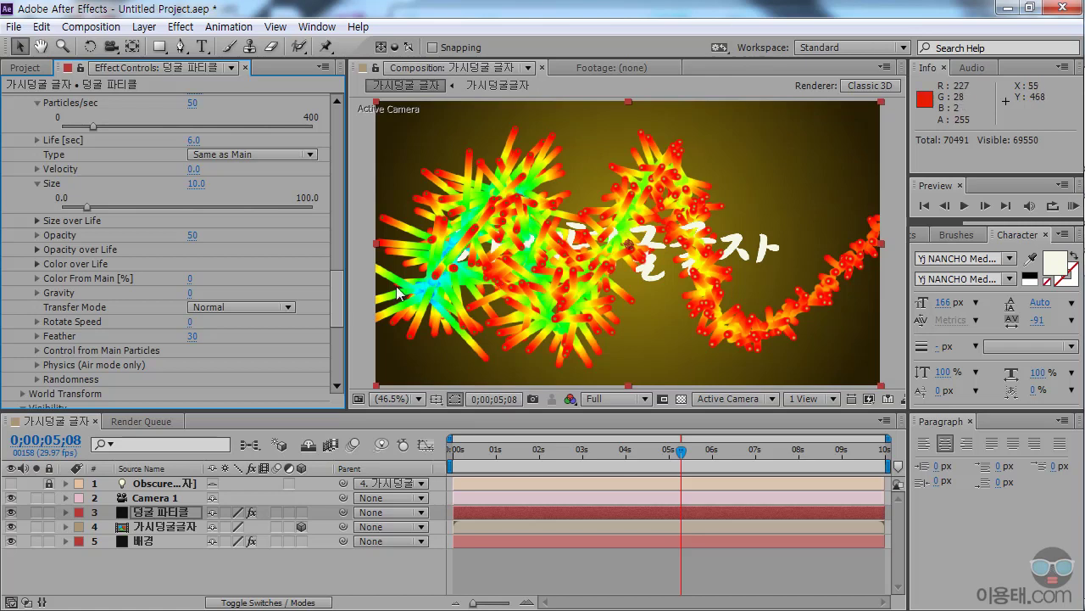
pyautogui.scroll(-3, 335, 303)
pyautogui.scroll(5, 339, 270)
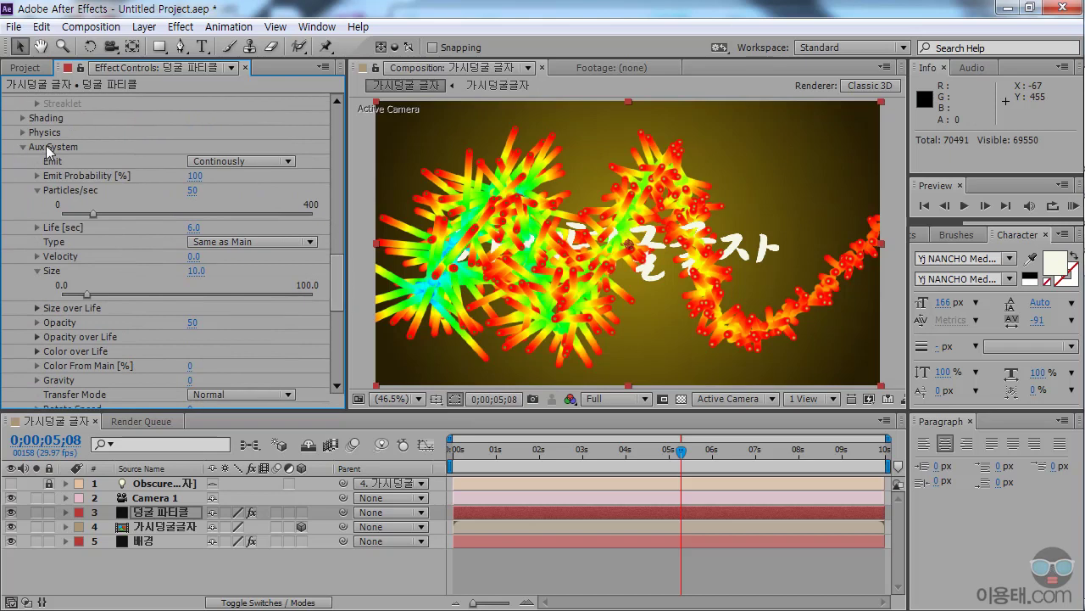
# Set the Aux System's Color From Main to 100% and turn Shadowlet for Aux on in the Shading settings
pyautogui.moveTo(335, 287); pyautogui.dragTo(337, 308)
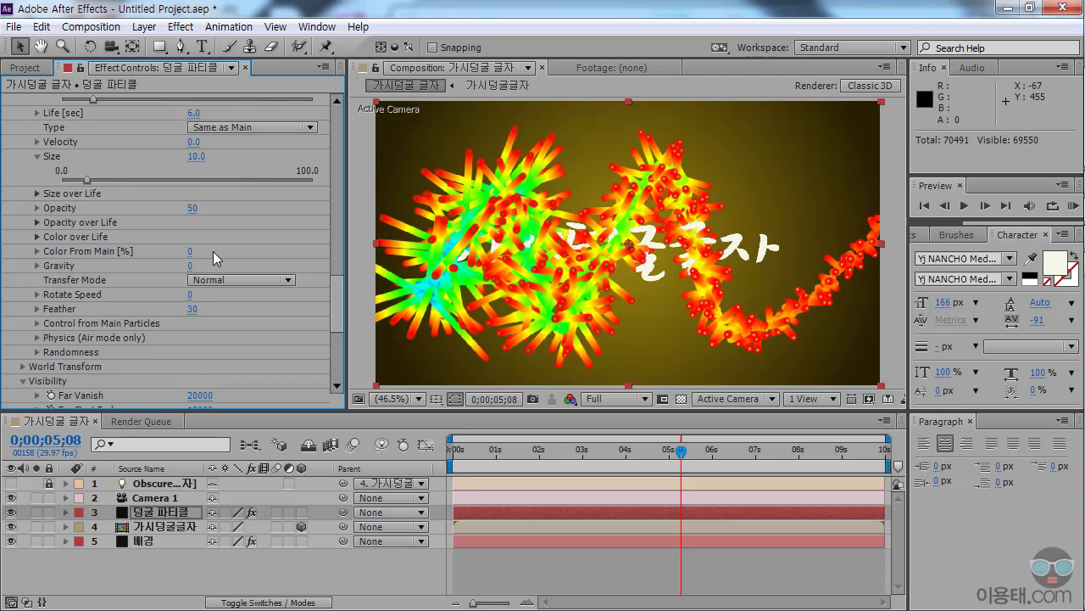
pyautogui.moveTo(189, 251); pyautogui.dragTo(348, 256)
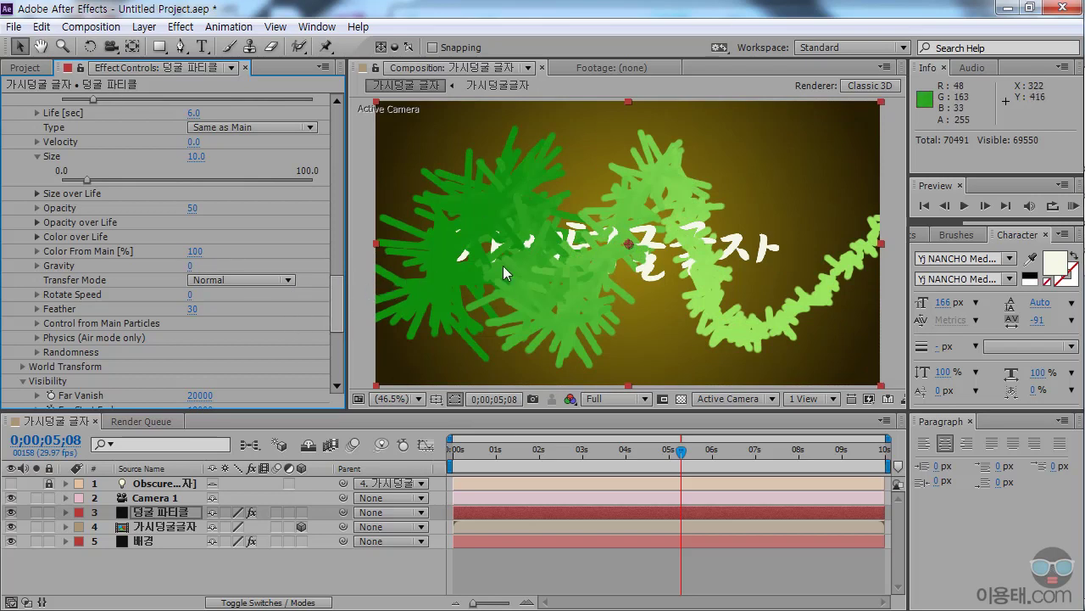
pyautogui.moveTo(338, 292); pyautogui.dragTo(335, 311)
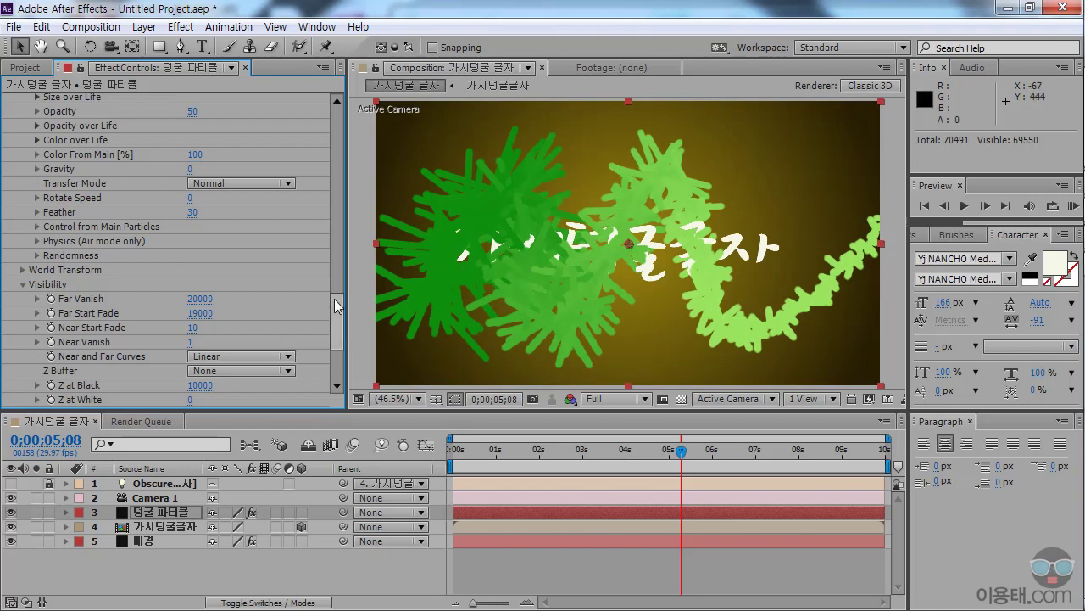
pyautogui.moveTo(335, 301)
pyautogui.mouseDown()
pyautogui.moveTo(335, 338)
pyautogui.moveTo(349, 258)
pyautogui.mouseUp()
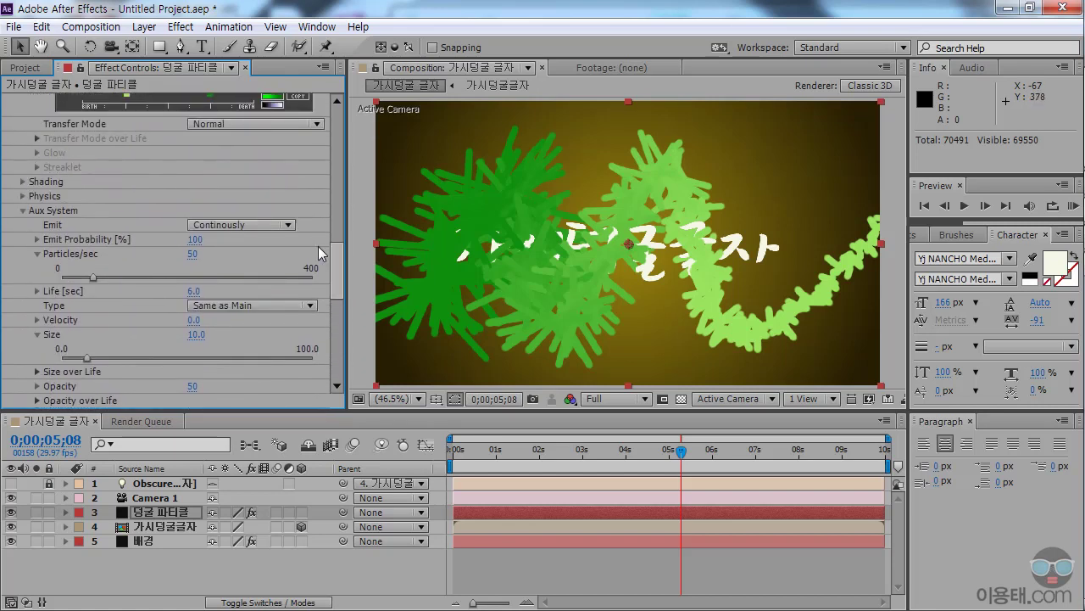
pyautogui.click(22, 182)
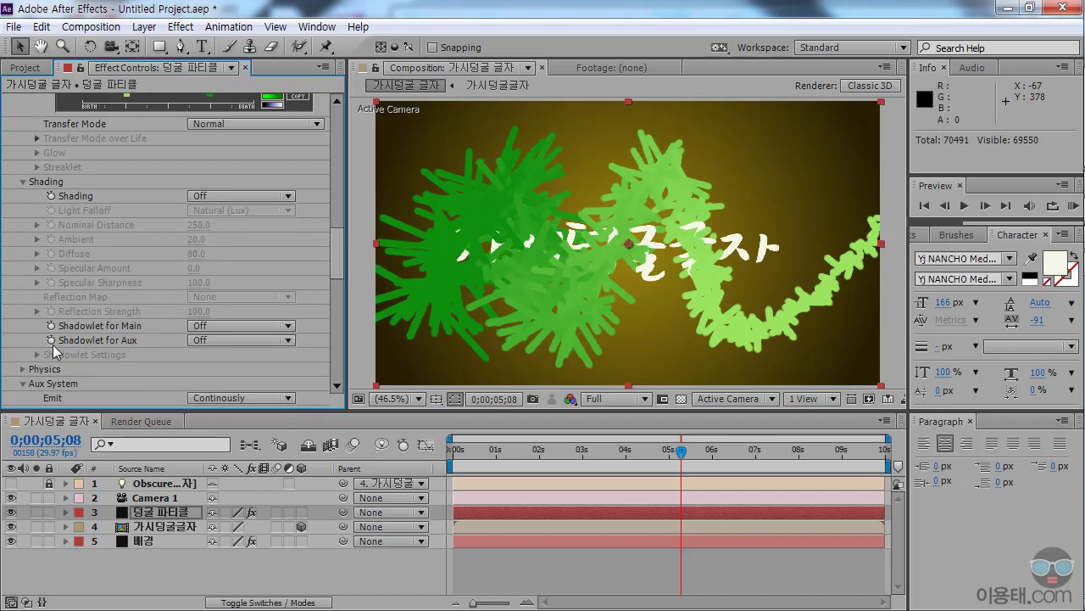
pyautogui.click(213, 340)
pyautogui.click(226, 376)
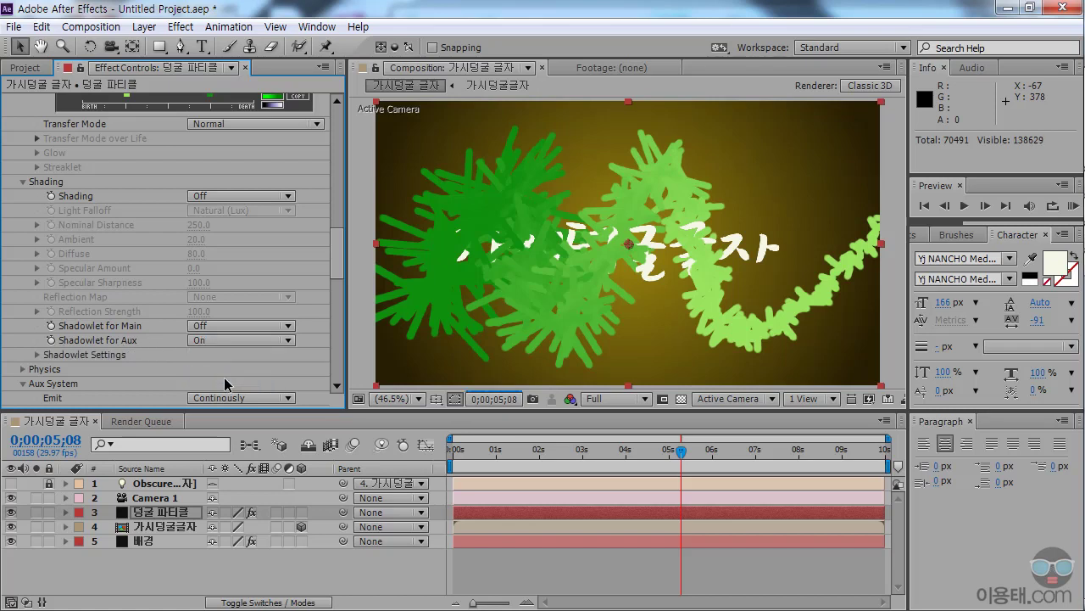
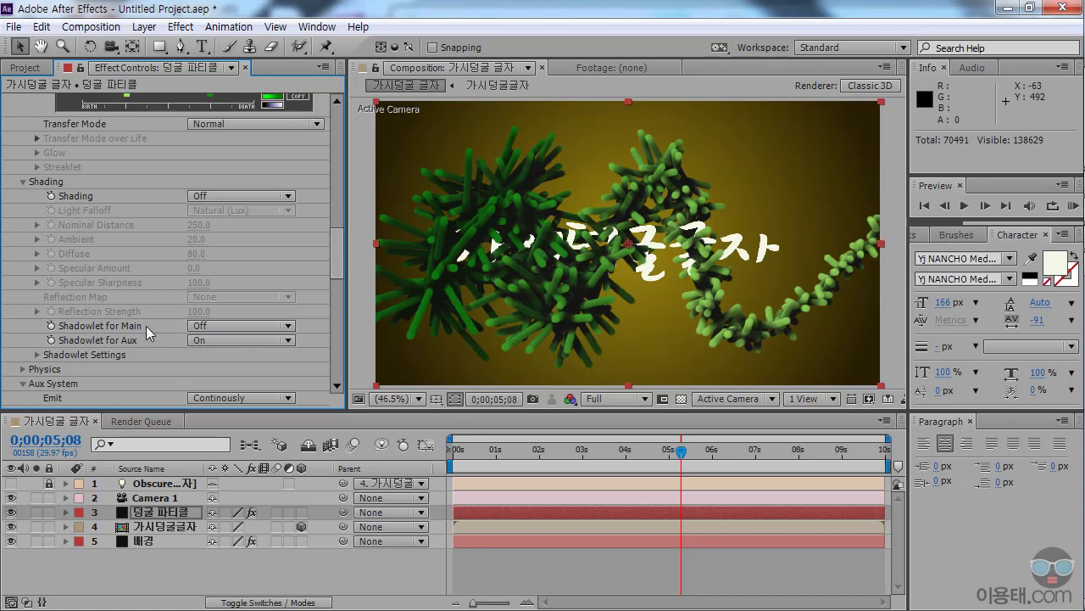
# Set the main Particle Size to 1
pyautogui.moveTo(333, 262)
pyautogui.mouseDown()
pyautogui.moveTo(341, 153)
pyautogui.moveTo(340, 190)
pyautogui.mouseUp()
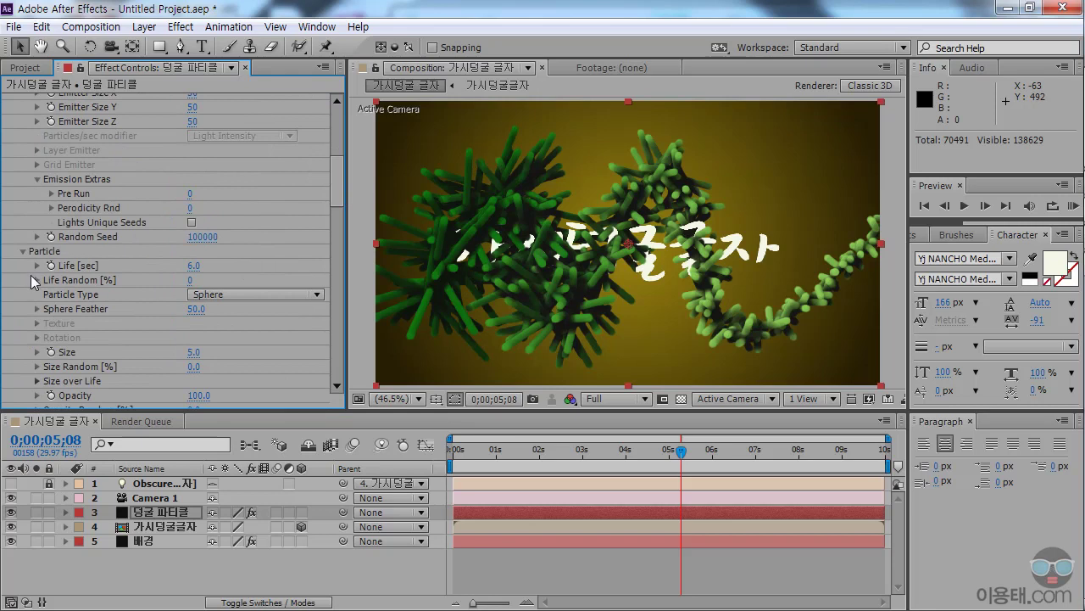
pyautogui.click(194, 352)
pyautogui.write('1')
pyautogui.press('Return')
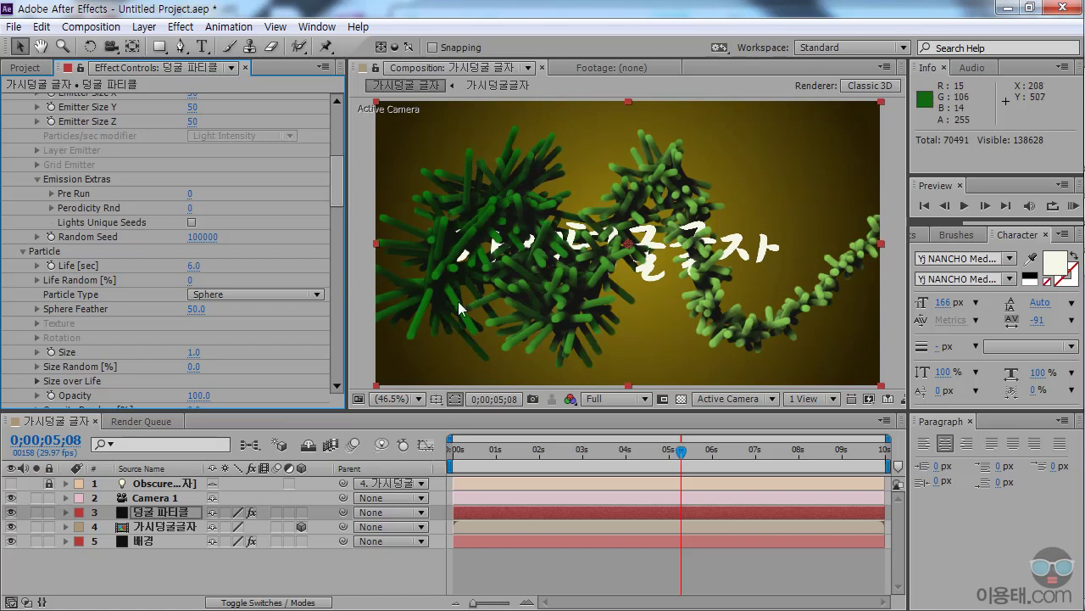
# Give the Aux System's Size over Life graph the triangular preset that peaks early and tapers to zero at both ends
pyautogui.moveTo(336, 191); pyautogui.dragTo(336, 253)
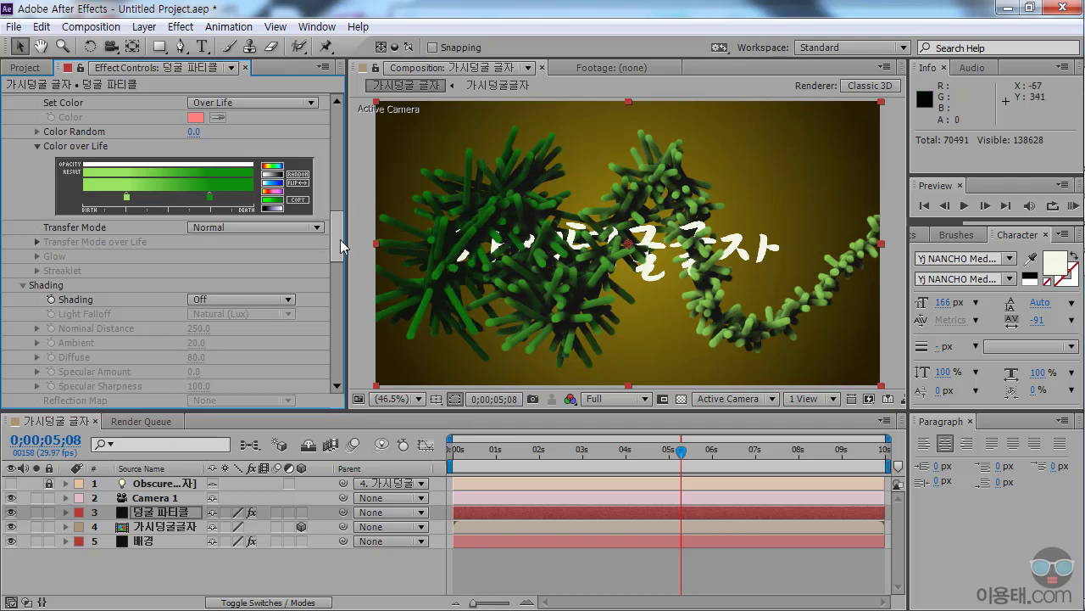
pyautogui.moveTo(340, 239); pyautogui.dragTo(345, 304)
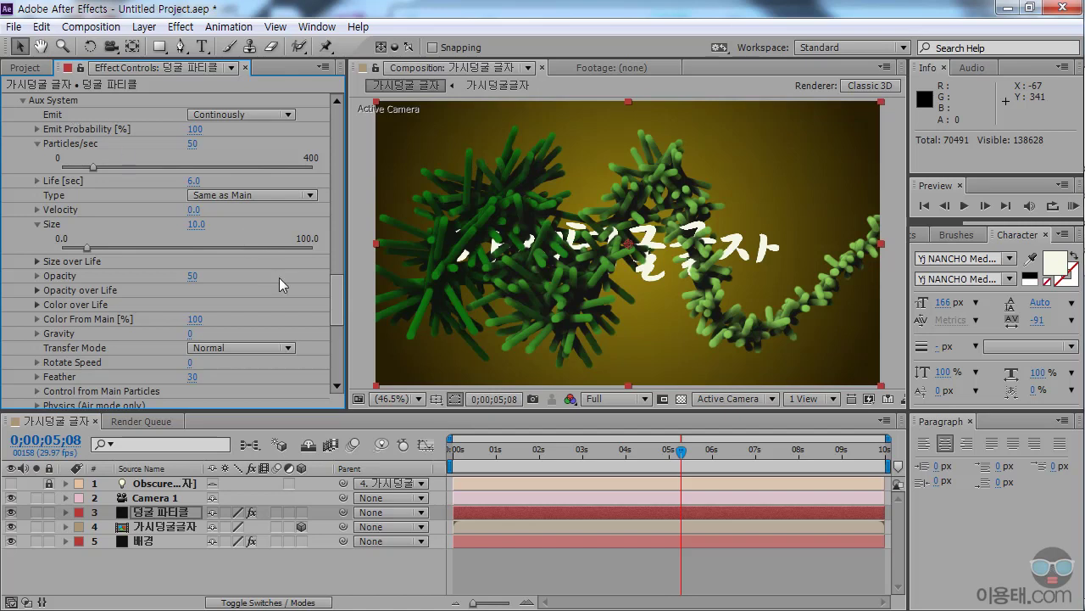
pyautogui.click(35, 262)
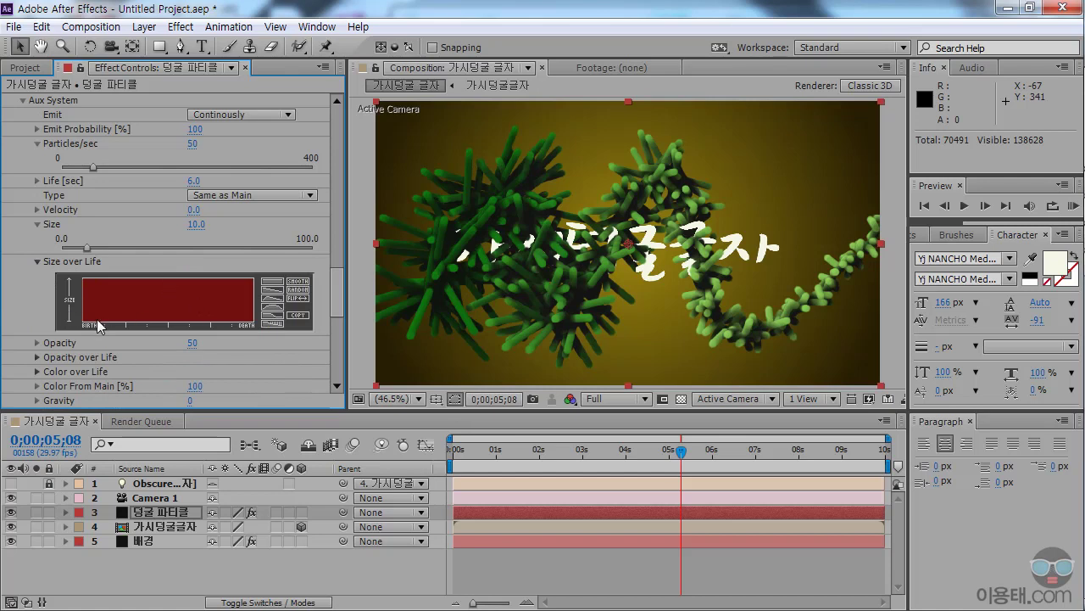
pyautogui.moveTo(82, 320)
pyautogui.mouseDown()
pyautogui.moveTo(124, 286)
pyautogui.moveTo(211, 297)
pyautogui.moveTo(254, 329)
pyautogui.mouseUp()
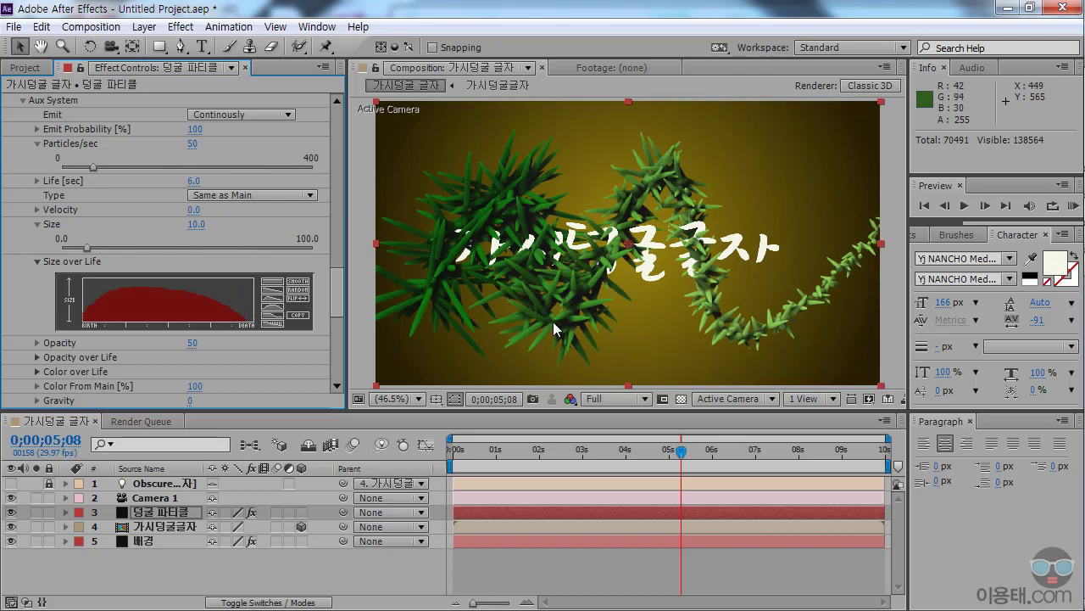
pyautogui.click(273, 305)
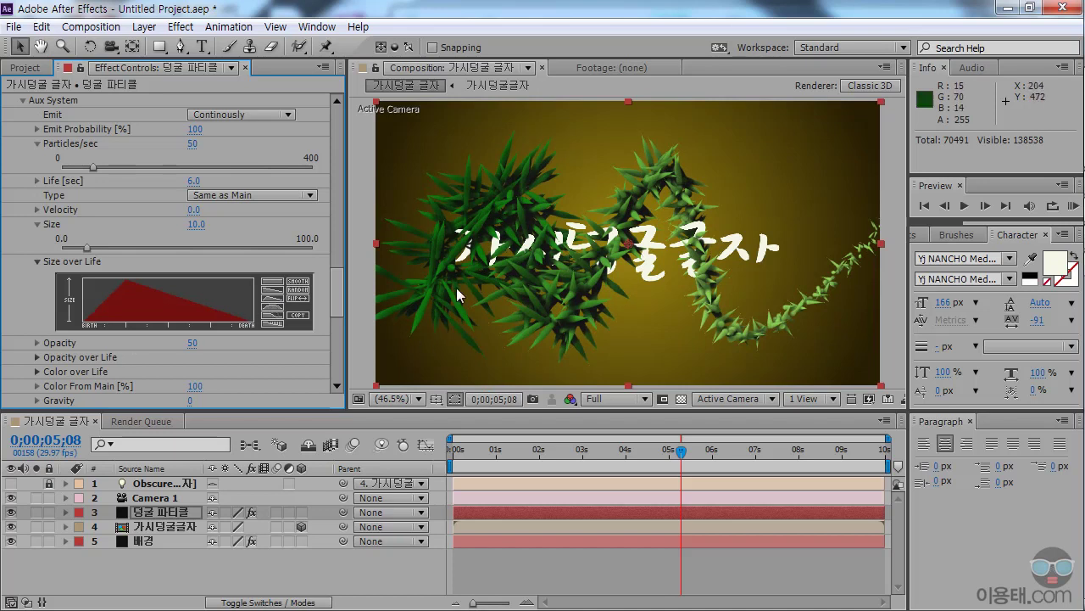
# Preview the vine at 0;00;02;24 and set the Aux System's Size to 5
pyautogui.moveTo(481, 447); pyautogui.dragTo(575, 458)
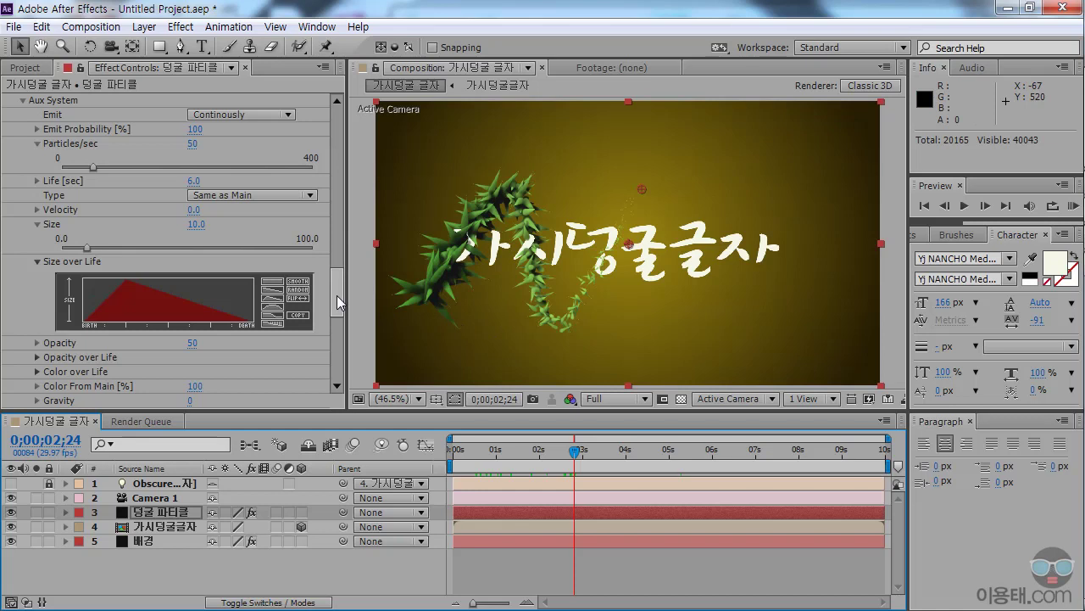
pyautogui.scroll(-2, 337, 295)
pyautogui.scroll(3, 337, 295)
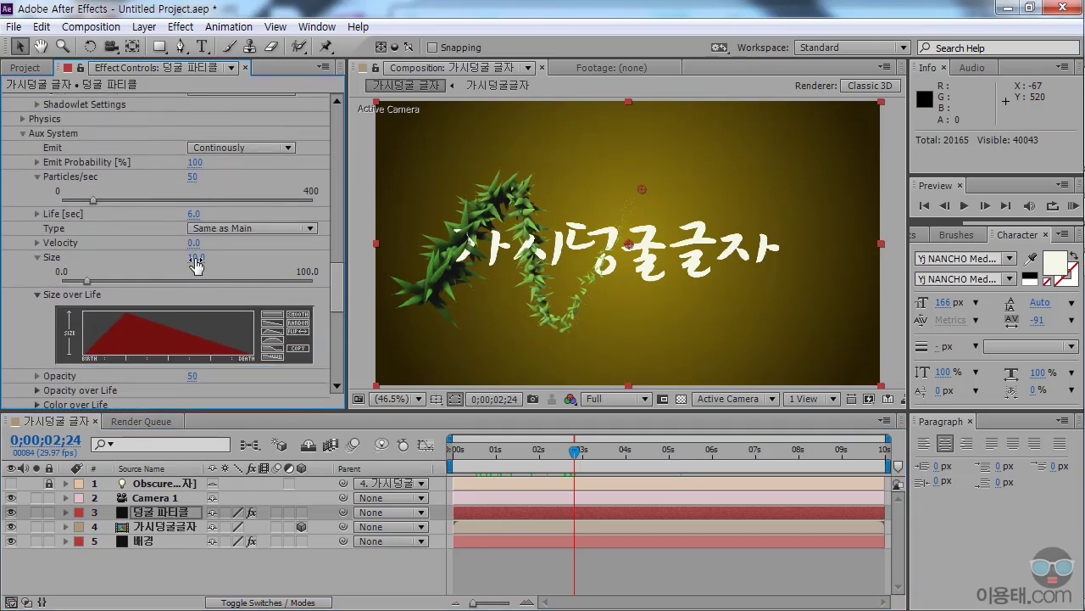
pyautogui.click(196, 258)
pyautogui.write('5')
pyautogui.press('Return')
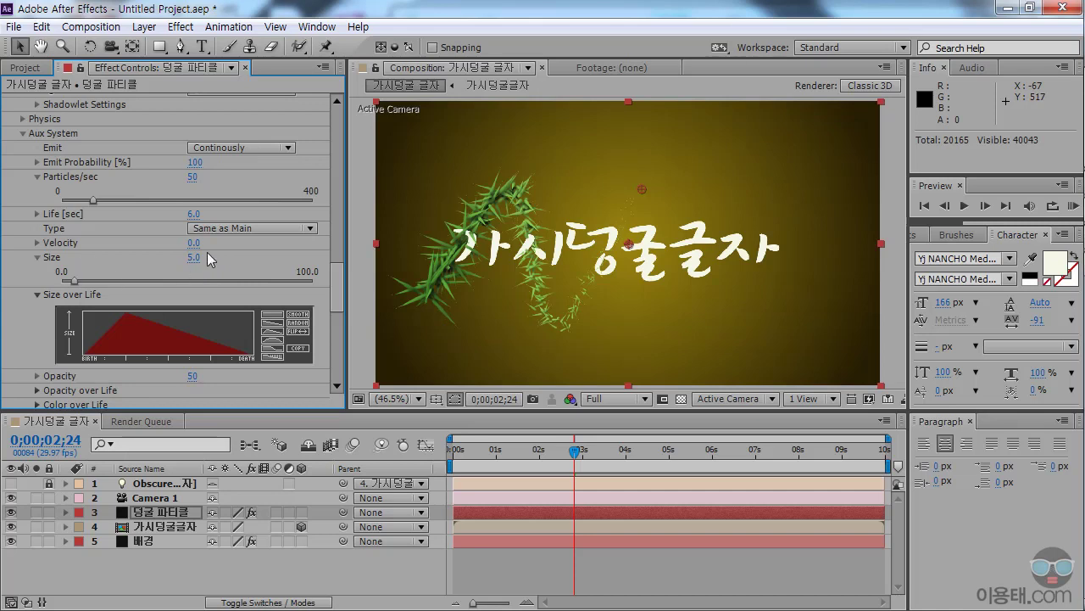
# Inspect the thorns at 0;00;05;14 and set the main Particle Size to 0
pyautogui.moveTo(489, 456); pyautogui.dragTo(688, 465)
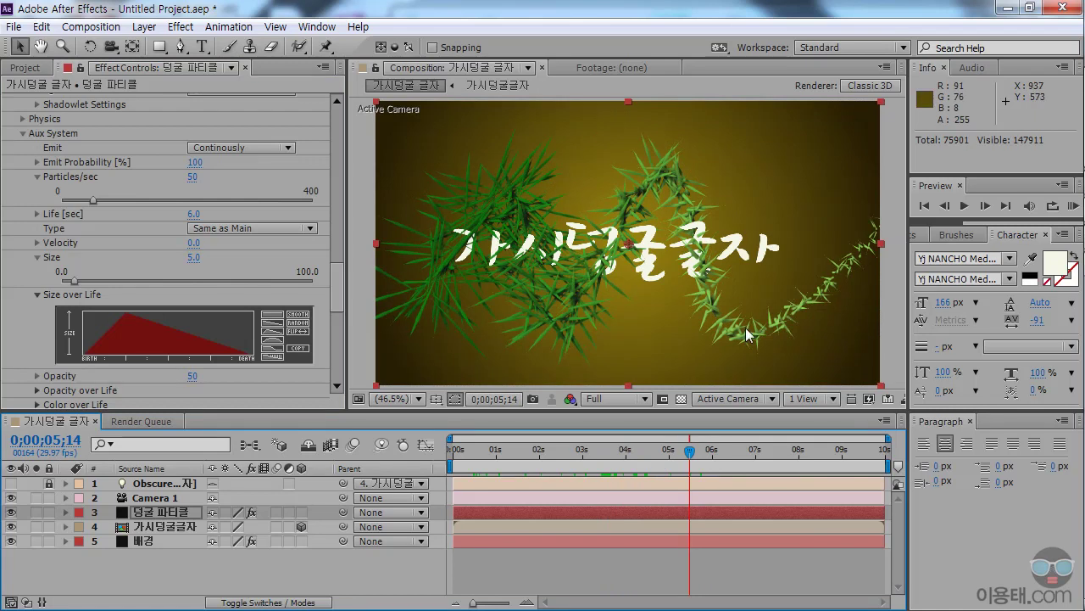
pyautogui.scroll(2, 746, 331)
pyautogui.scroll(1, 664, 277)
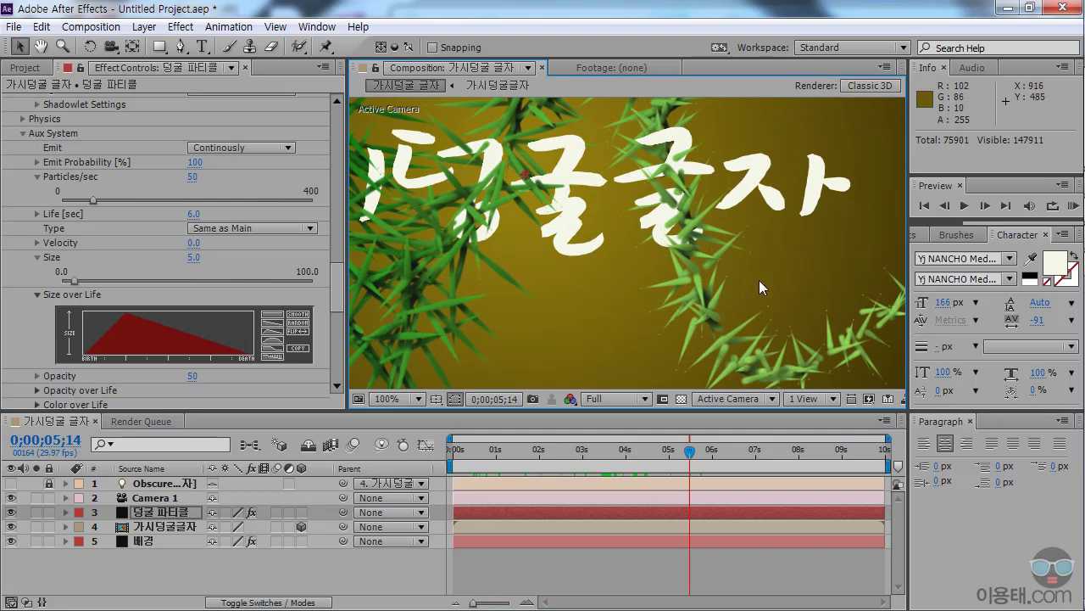
pyautogui.scroll(-4, 754, 267)
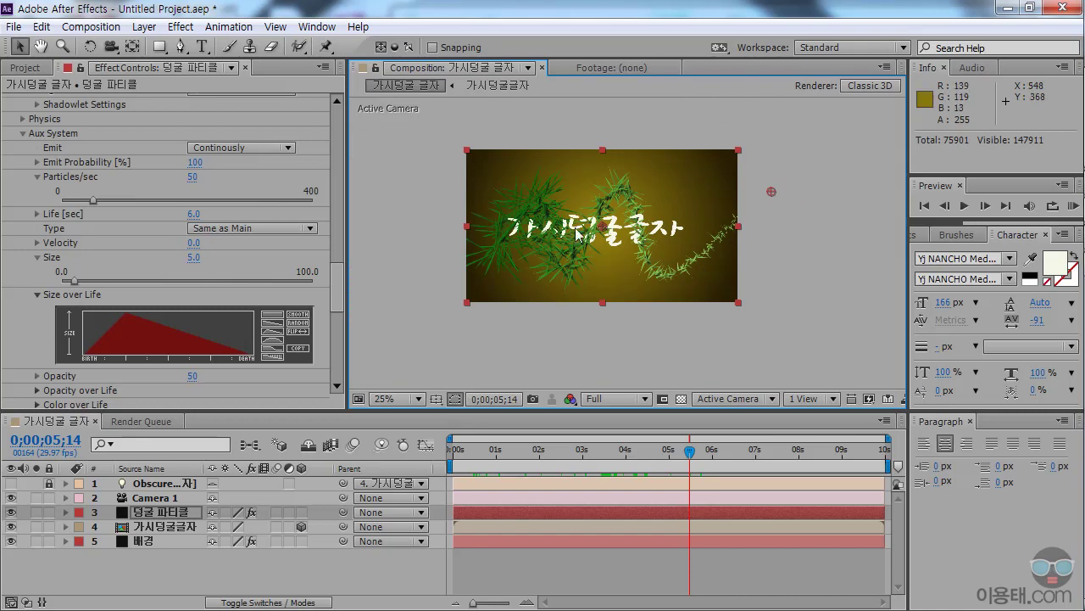
pyautogui.scroll(2, 635, 241)
pyautogui.moveTo(337, 287); pyautogui.dragTo(338, 188)
pyautogui.click(190, 245)
pyautogui.press('Return')
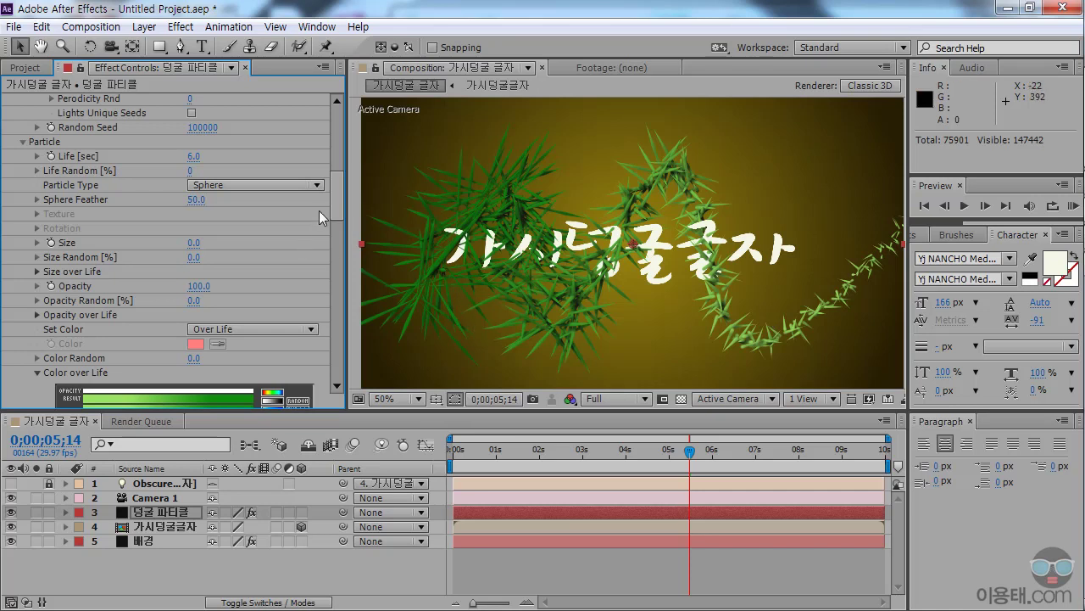
# Try the Emitter's Particles/sec at 200 and at 300, previewing the denser vine at 0;00;05;21
pyautogui.moveTo(338, 204); pyautogui.dragTo(335, 140)
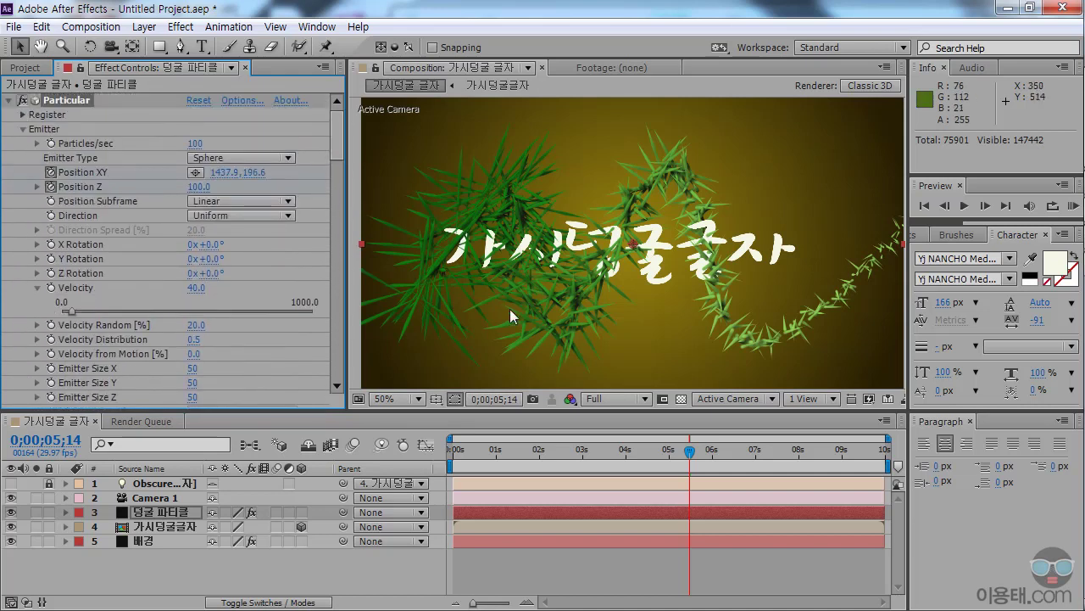
pyautogui.moveTo(466, 452); pyautogui.dragTo(613, 465)
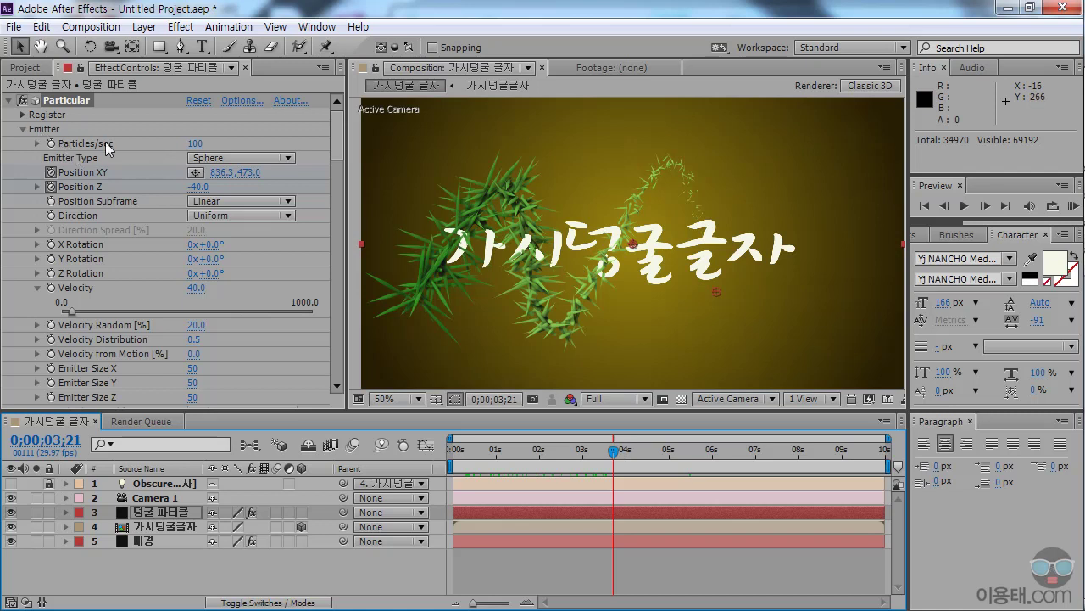
pyautogui.click(195, 144)
pyautogui.write('200')
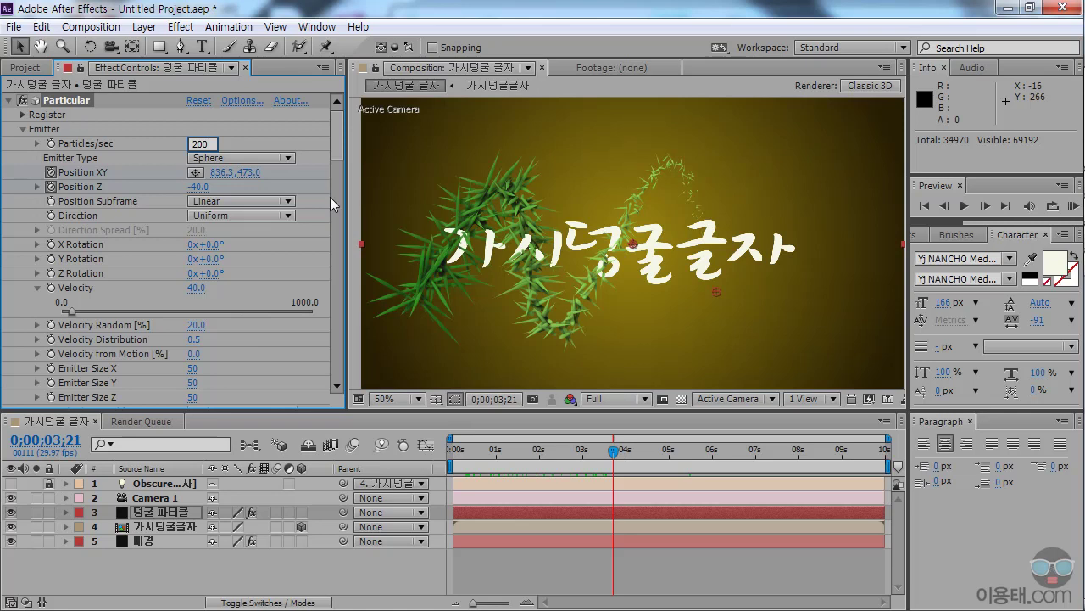
pyautogui.press('Return')
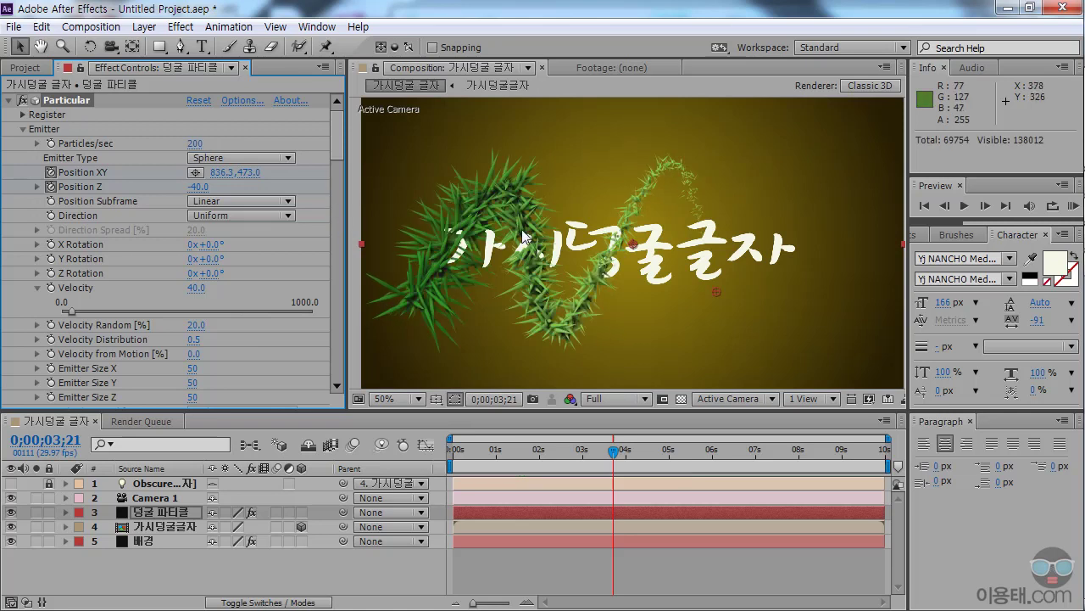
pyautogui.click(197, 143)
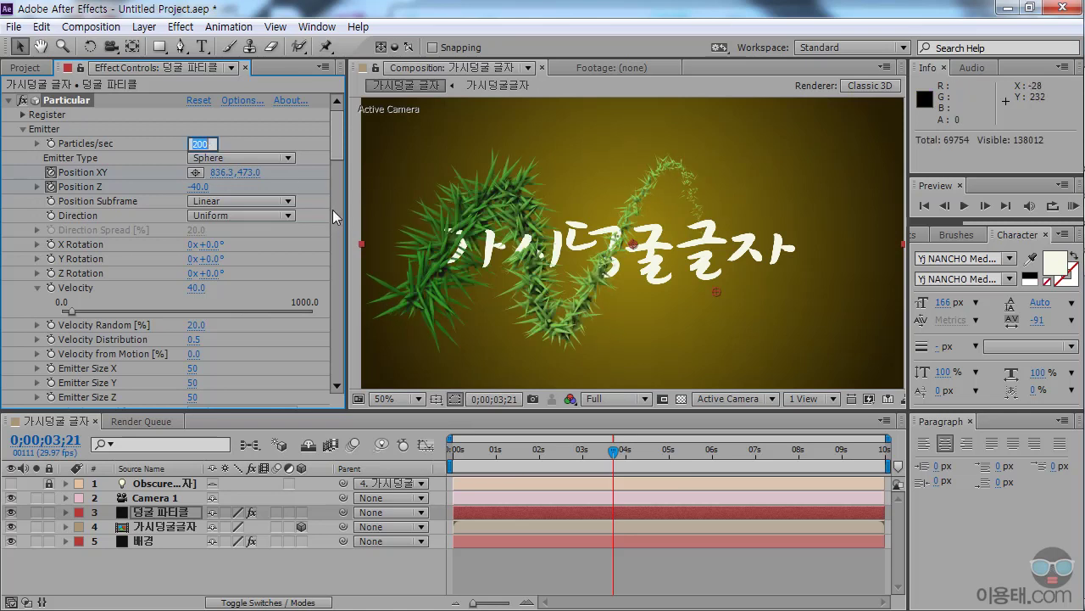
pyautogui.write('300')
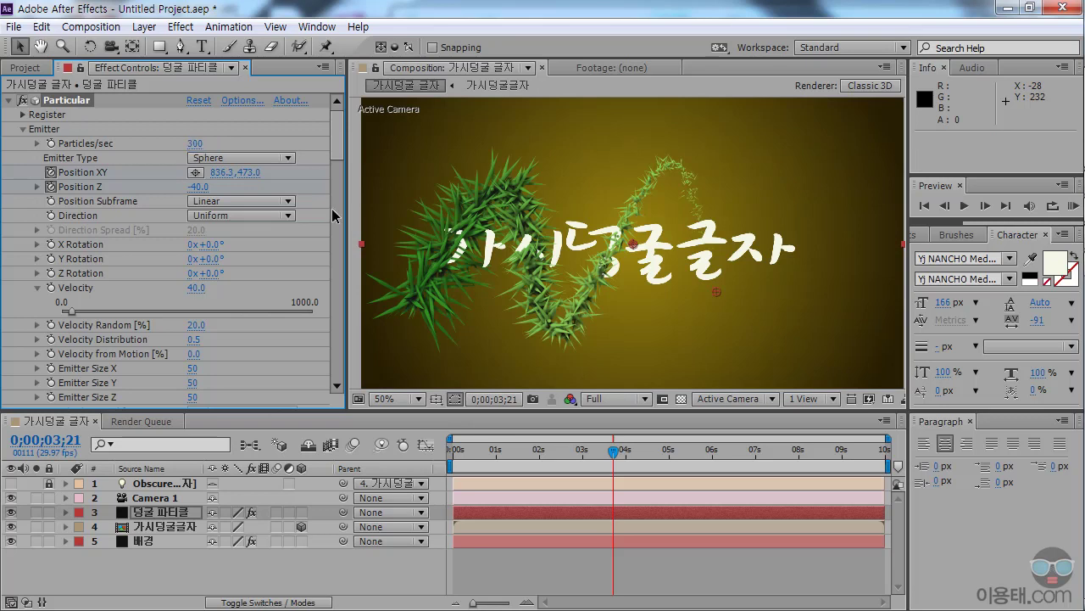
pyautogui.press('Return')
pyautogui.click(490, 452)
pyautogui.moveTo(491, 455); pyautogui.dragTo(700, 452)
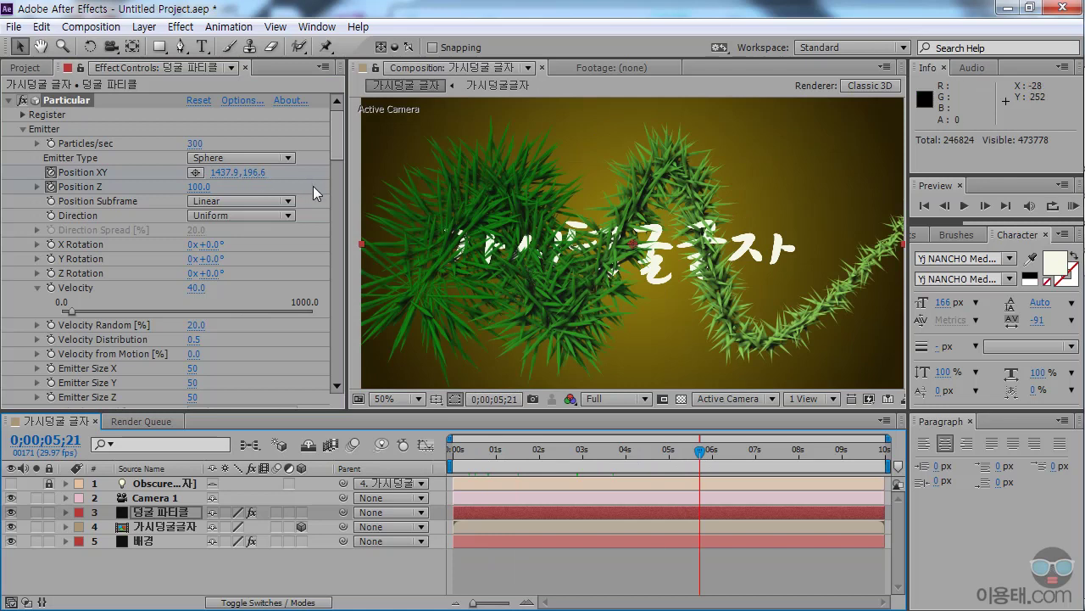
# Lower the Emitter's Particles/sec to 200 and finally 100, and preview the vine at 0;00;02;22
pyautogui.click(195, 143)
pyautogui.write('200')
pyautogui.press('Return')
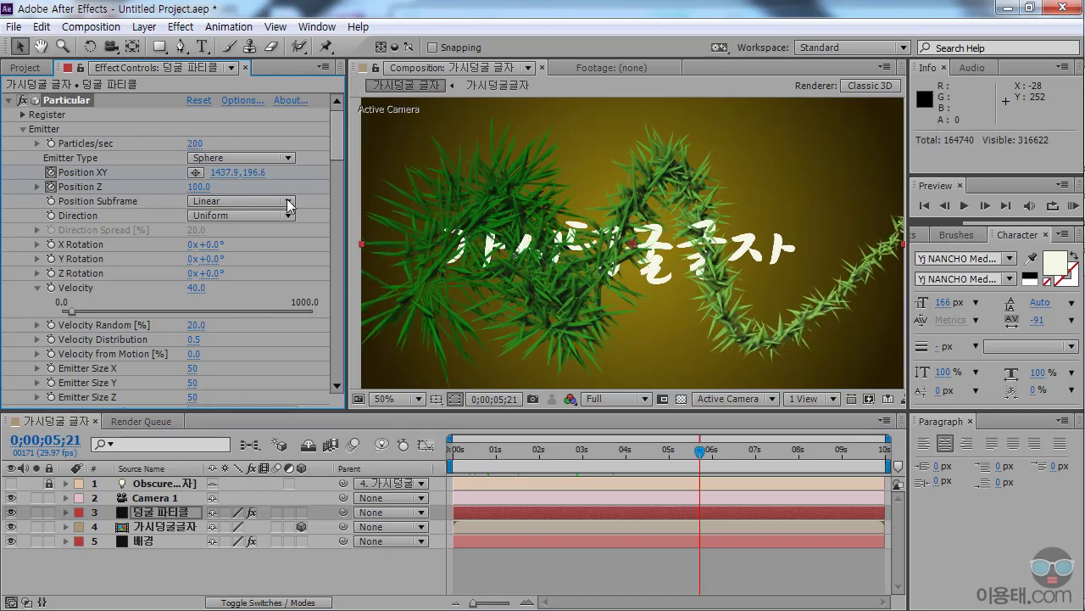
pyautogui.click(195, 143)
pyautogui.write('100')
pyautogui.press('Return')
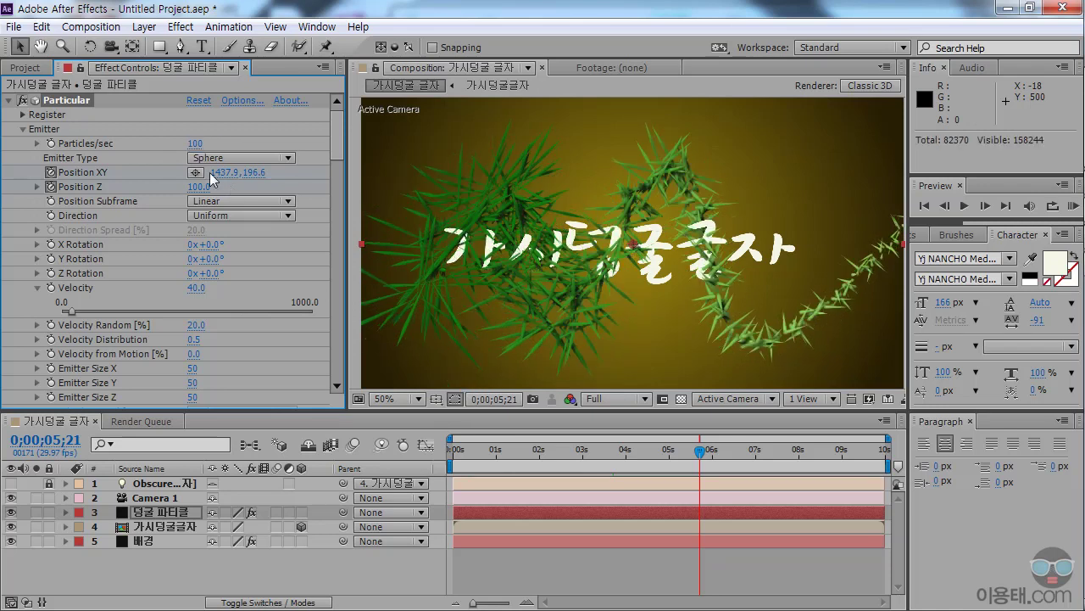
pyautogui.click(536, 456)
pyautogui.moveTo(536, 456); pyautogui.dragTo(571, 456)
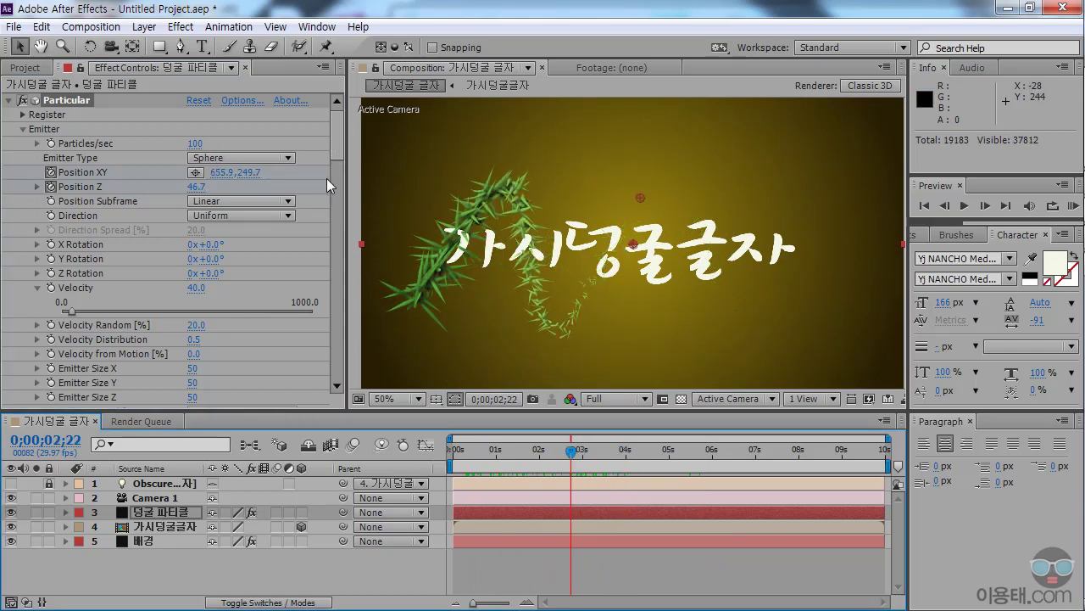
# Preview the vine at 0;00;05;21 and examine Particular's Shading settings
pyautogui.moveTo(333, 144); pyautogui.dragTo(338, 252)
pyautogui.click(700, 450)
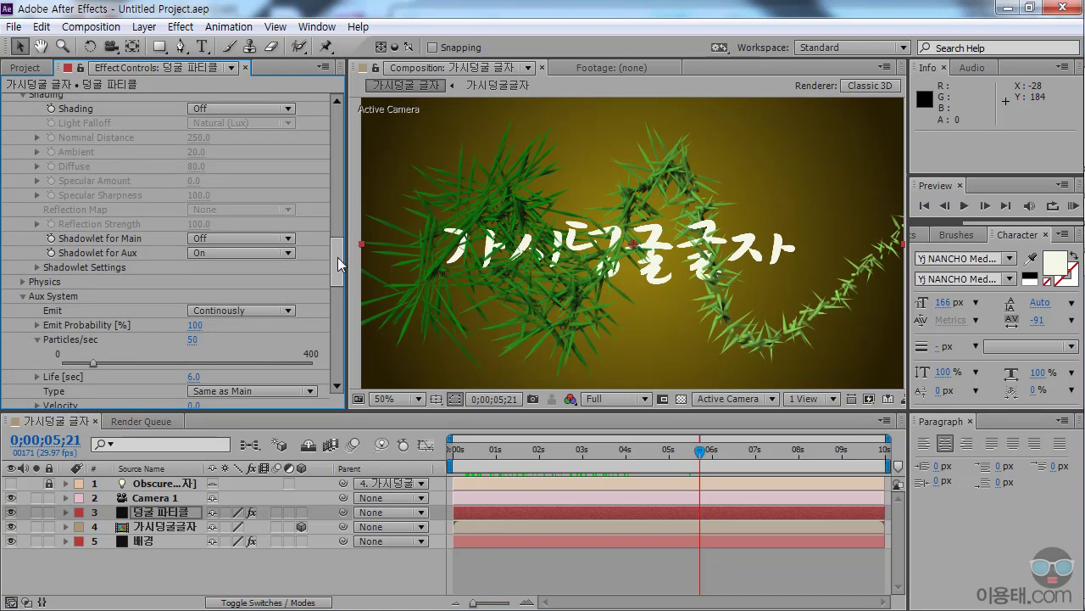
pyautogui.moveTo(338, 257); pyautogui.dragTo(338, 250)
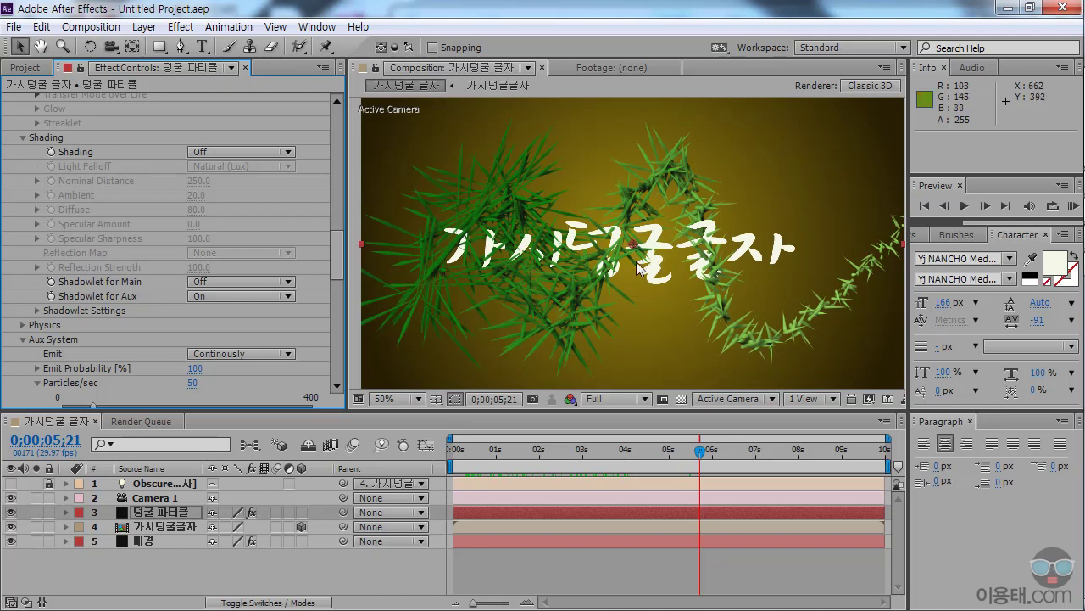
# Create a point light named Light 1 with a pale cream colour, 100% intensity, no falloff and Casts Shadows enabled
pyautogui.click(146, 27)
pyautogui.moveTo(176, 49)
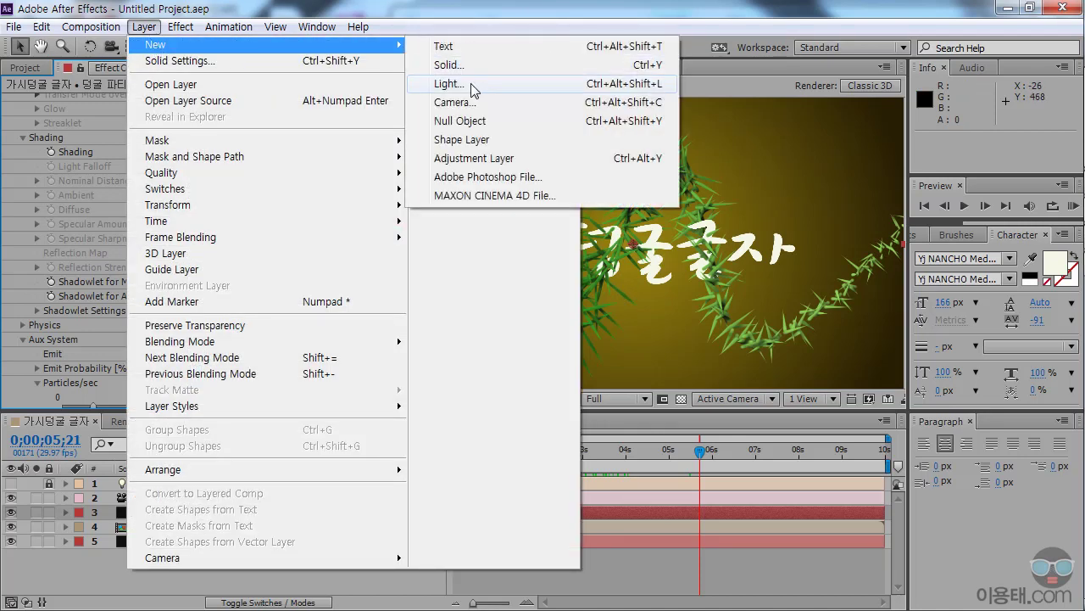
pyautogui.click(449, 83)
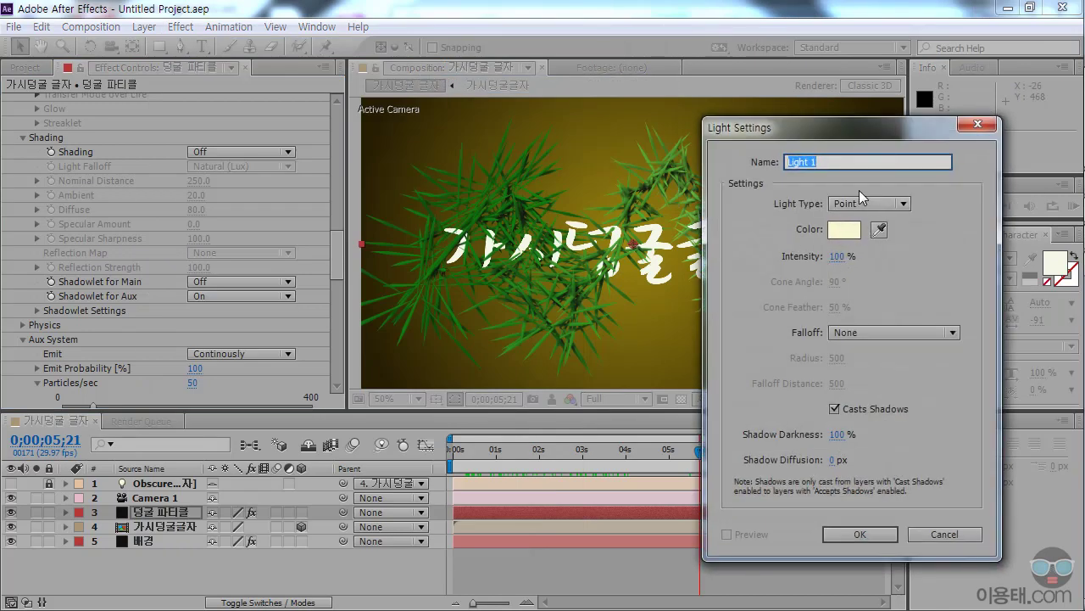
pyautogui.click(845, 237)
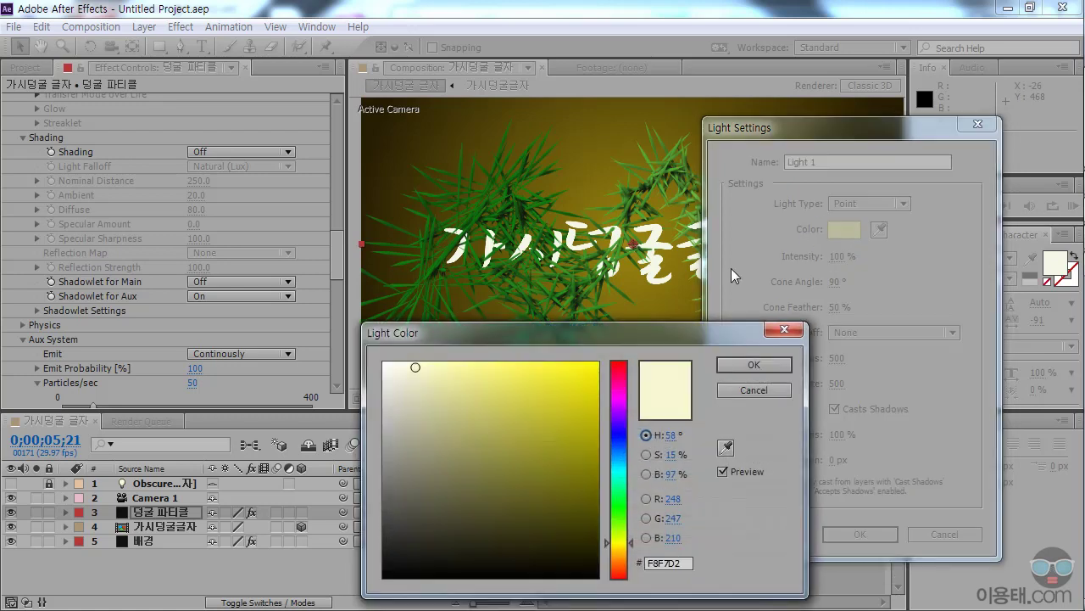
pyautogui.click(410, 370)
pyautogui.click(751, 365)
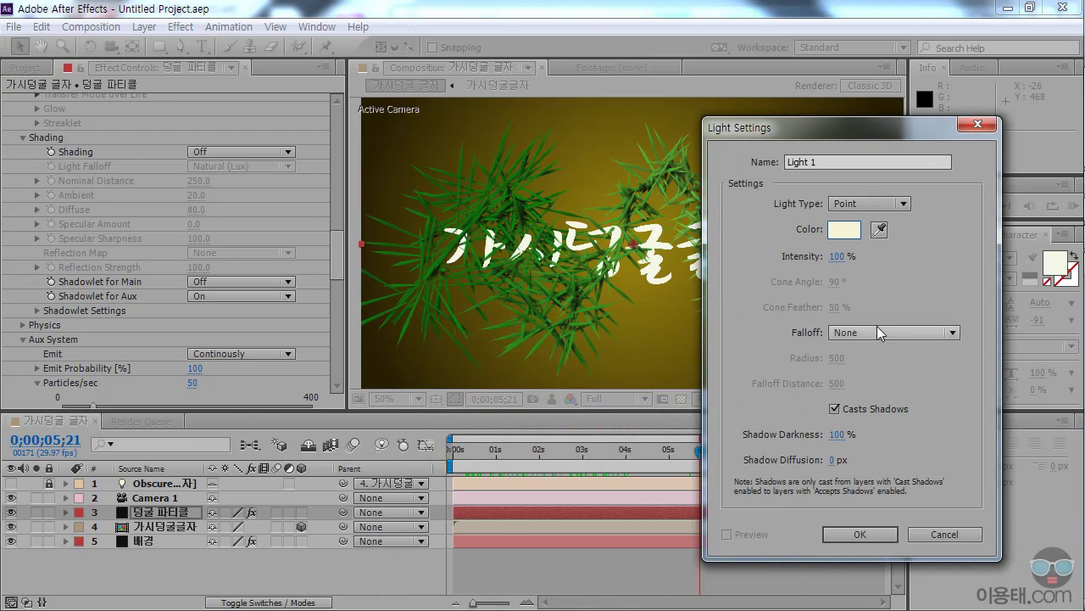
pyautogui.click(862, 532)
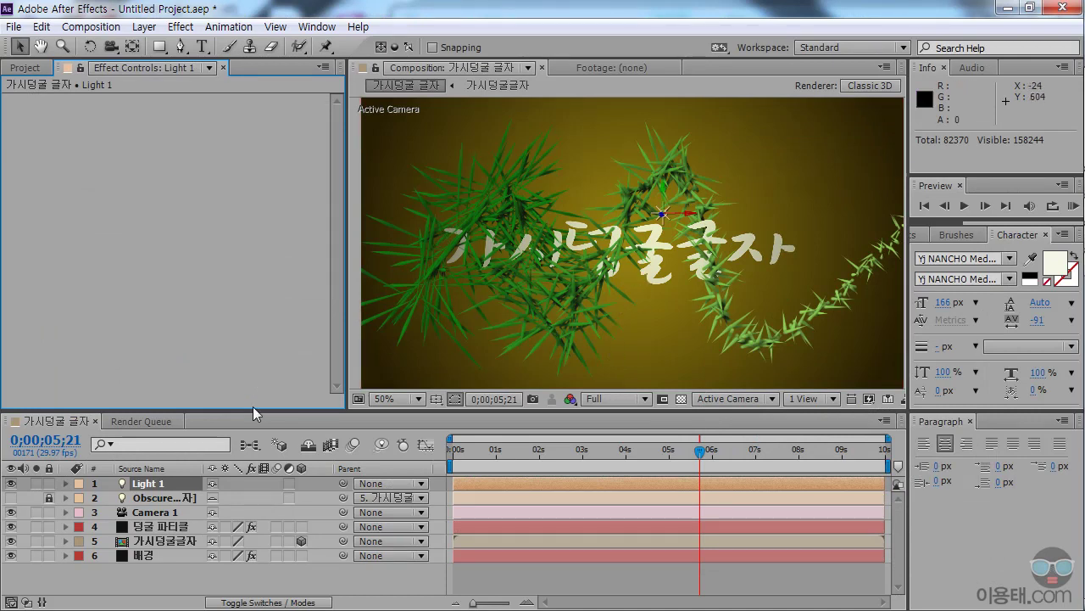
# Move Light 1 up and toward the camera, to about 693.3, 135.7, -1154.4
pyautogui.moveTo(253, 406); pyautogui.dragTo(252, 388)
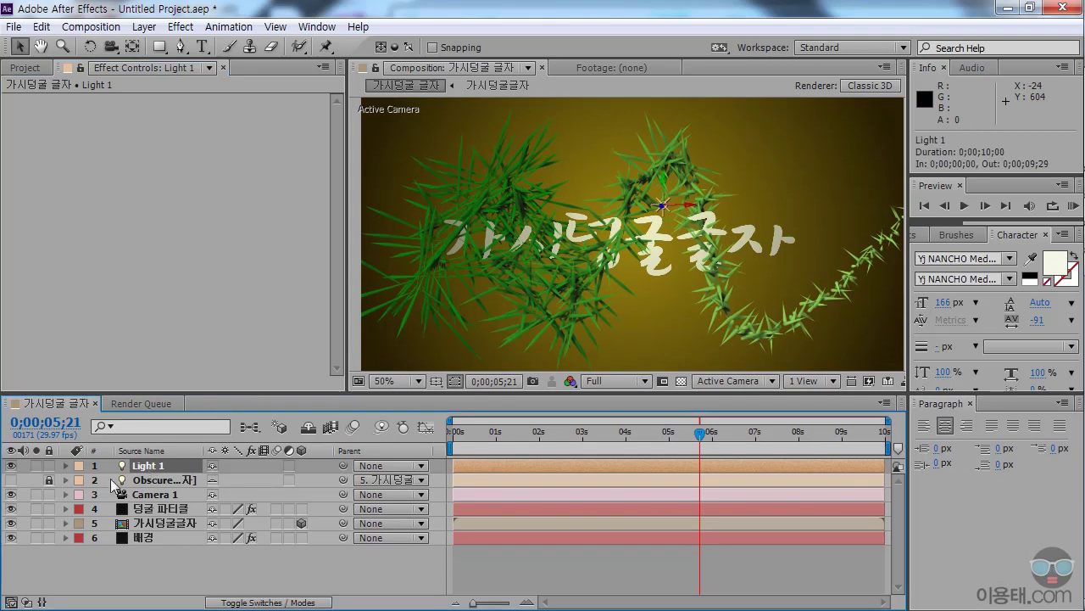
pyautogui.click(66, 466)
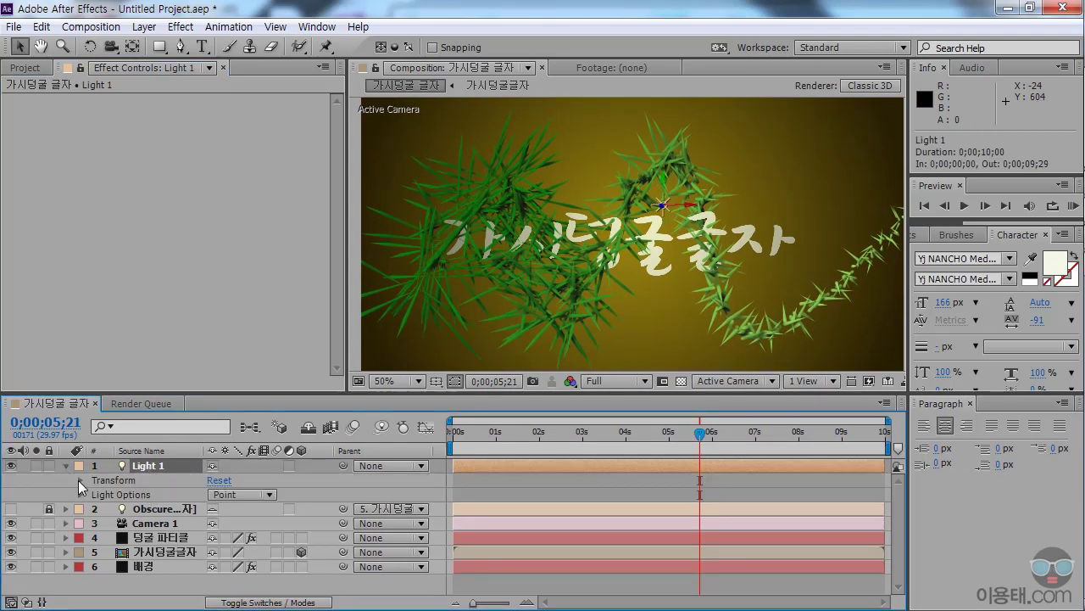
pyautogui.click(80, 480)
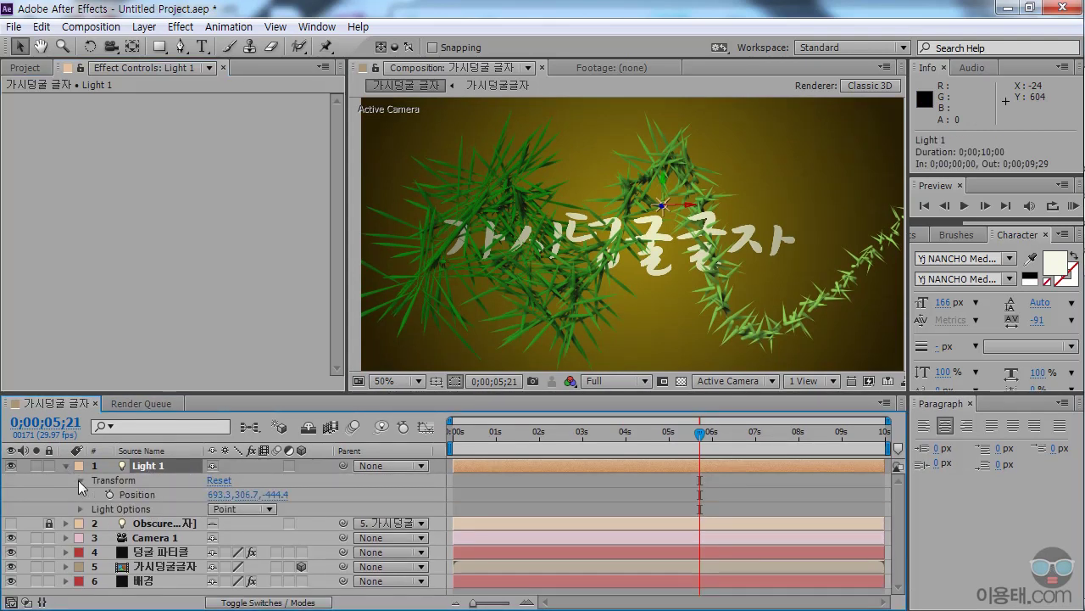
pyautogui.click(288, 495)
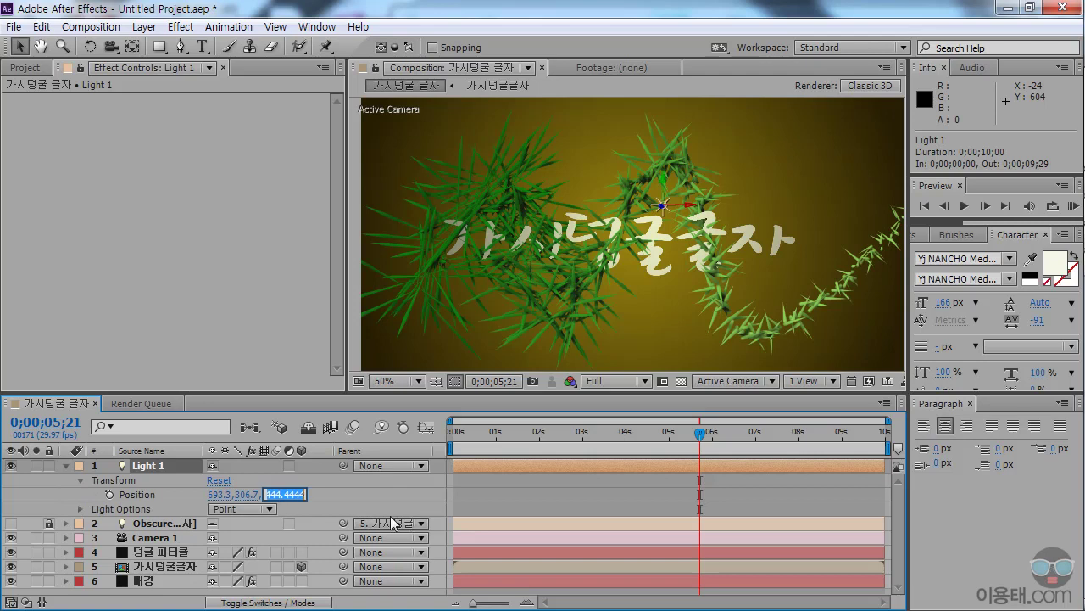
pyautogui.click(338, 493)
pyautogui.moveTo(246, 495); pyautogui.dragTo(99, 509)
pyautogui.scroll(-2, 634, 235)
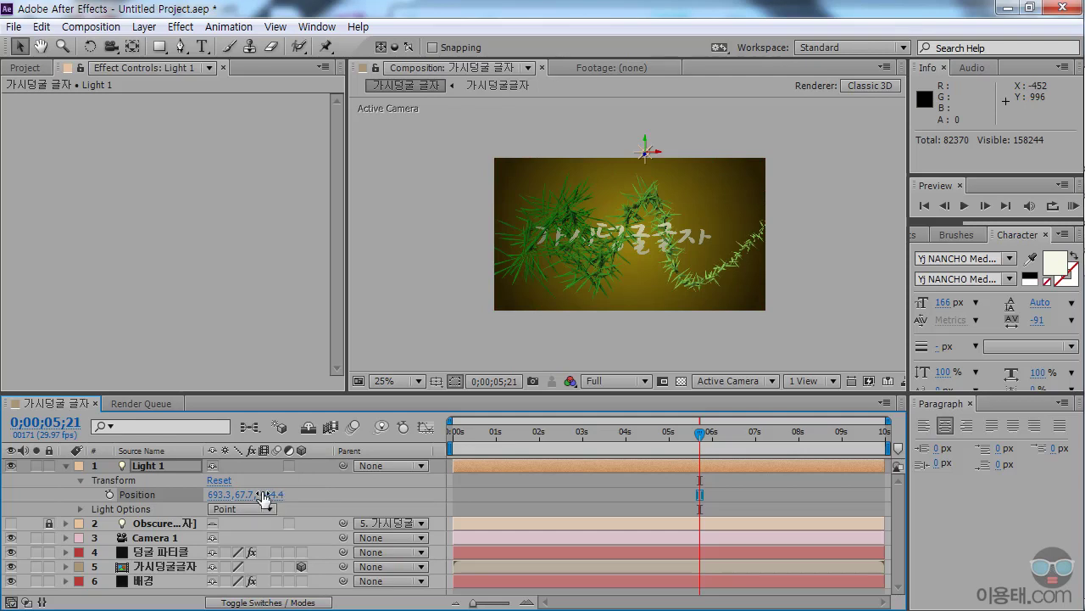
pyautogui.moveTo(268, 495); pyautogui.dragTo(241, 494)
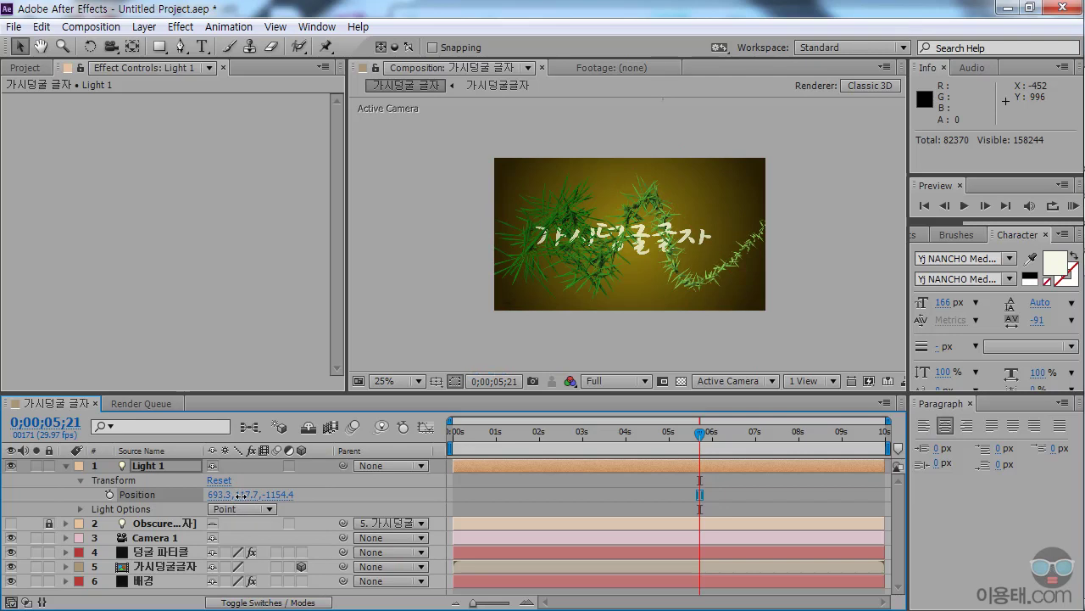
pyautogui.moveTo(242, 494)
pyautogui.mouseDown()
pyautogui.moveTo(328, 494)
pyautogui.moveTo(255, 498)
pyautogui.mouseUp()
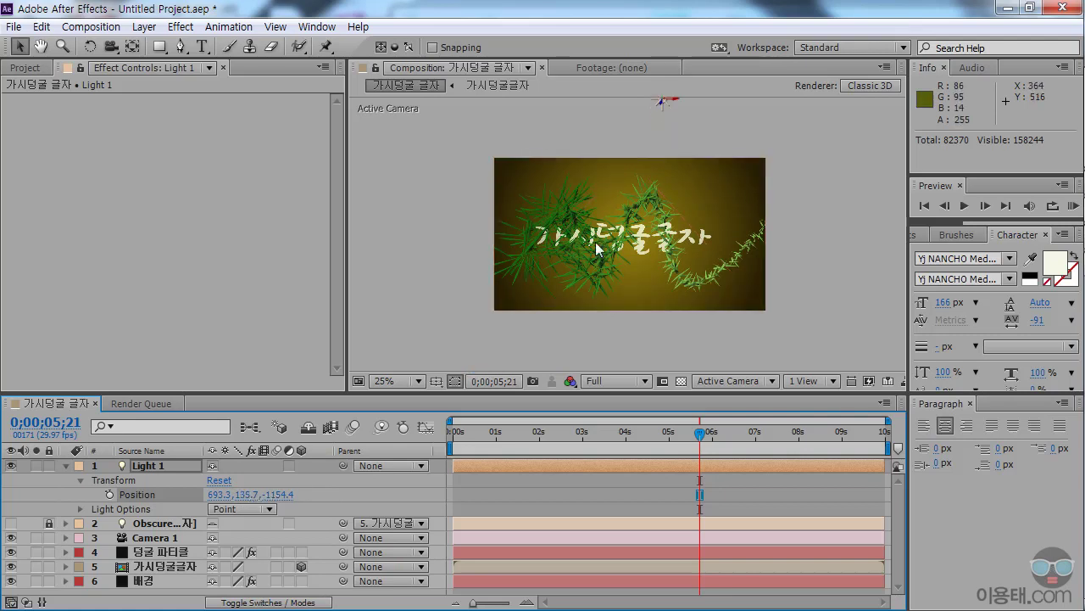
# Check Light 1's placement, fit the composition in the viewer and review the light's Light Options
pyautogui.moveTo(655, 184); pyautogui.dragTo(646, 210)
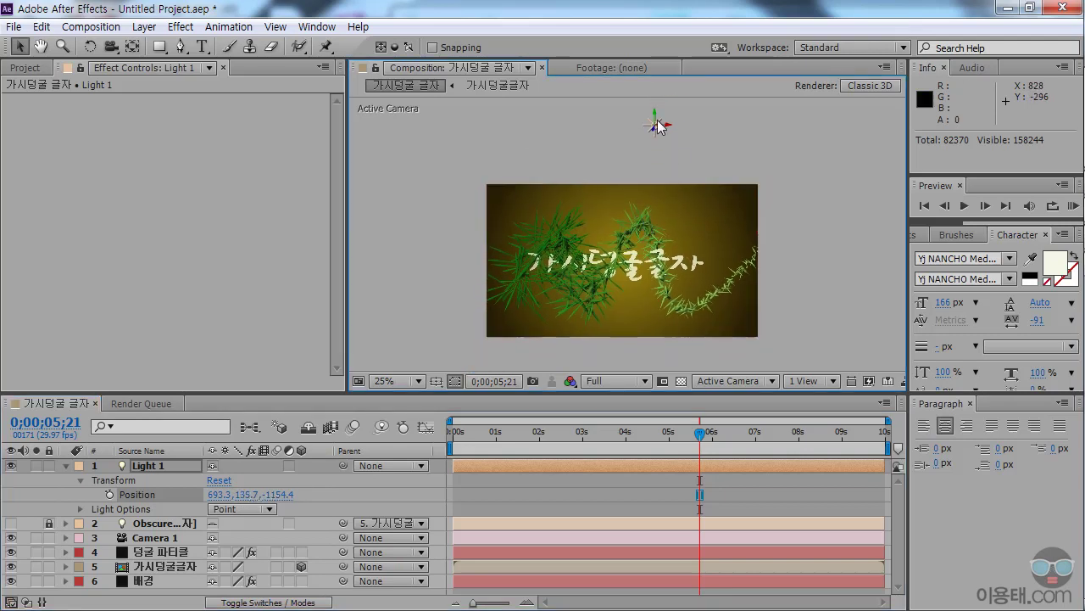
pyautogui.press('.')
pyautogui.press('.')
pyautogui.click(395, 385)
pyautogui.click(420, 72)
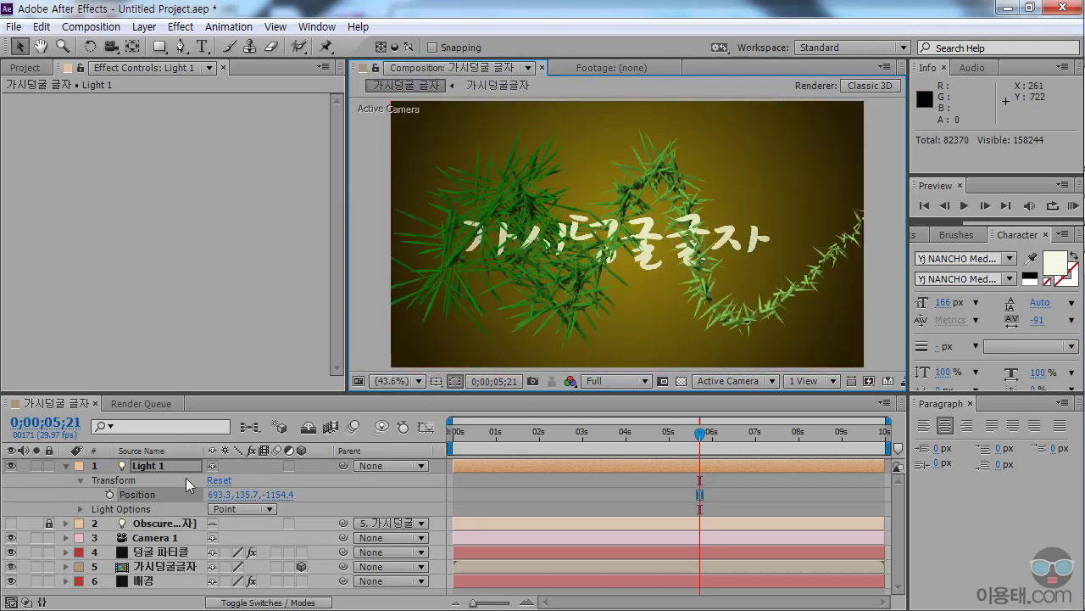
pyautogui.click(79, 509)
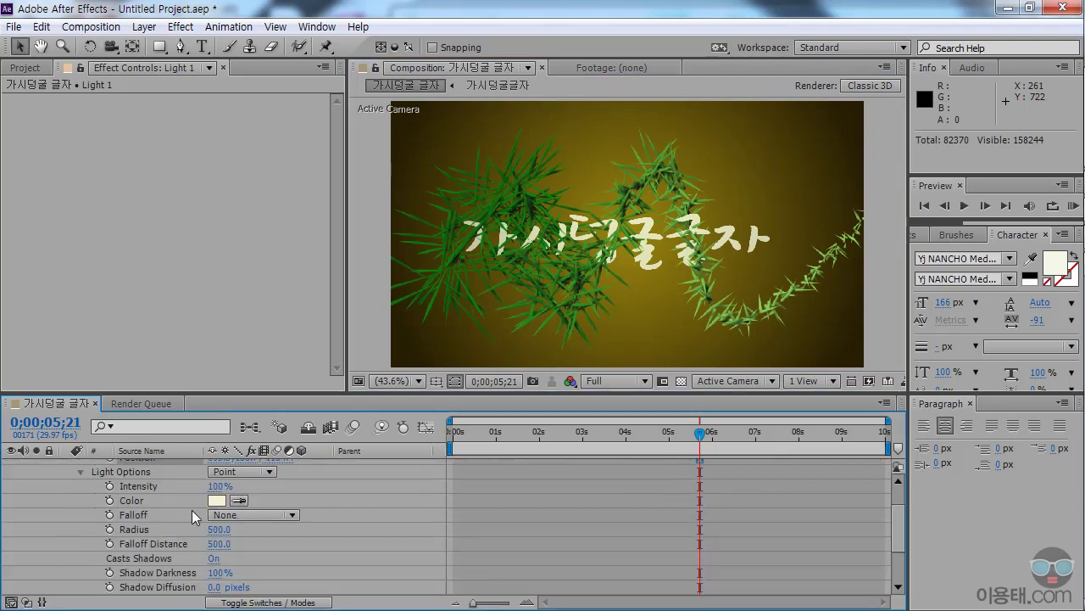
pyautogui.scroll(2, 157, 522)
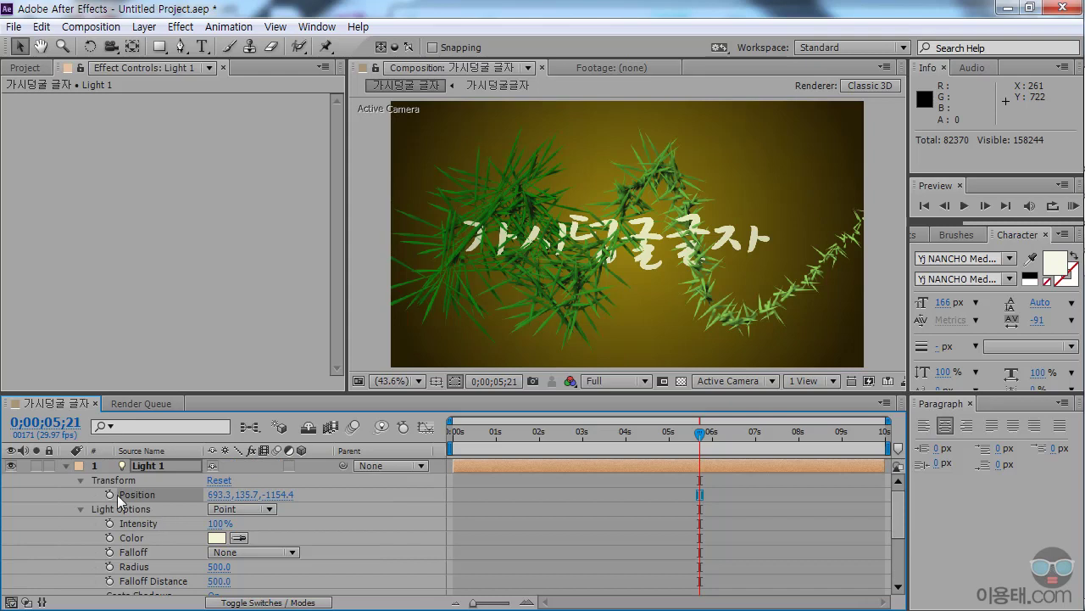
pyautogui.click(66, 464)
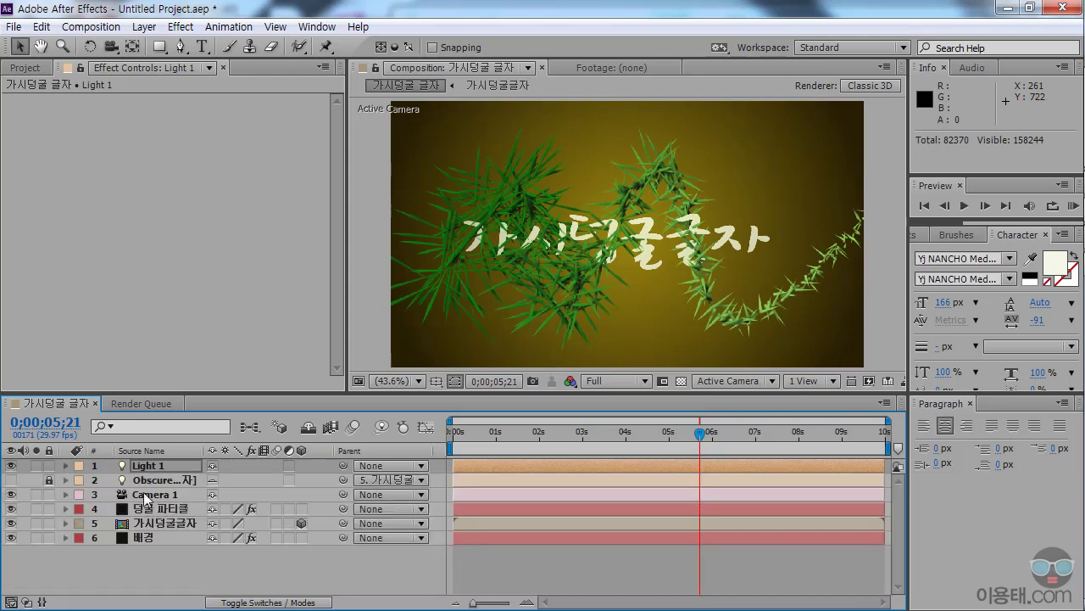
# Turn on Shading in the 덩굴 파티클 layer's Particular effect, keeping Light Falloff at Natural (Lux)
pyautogui.click(148, 507)
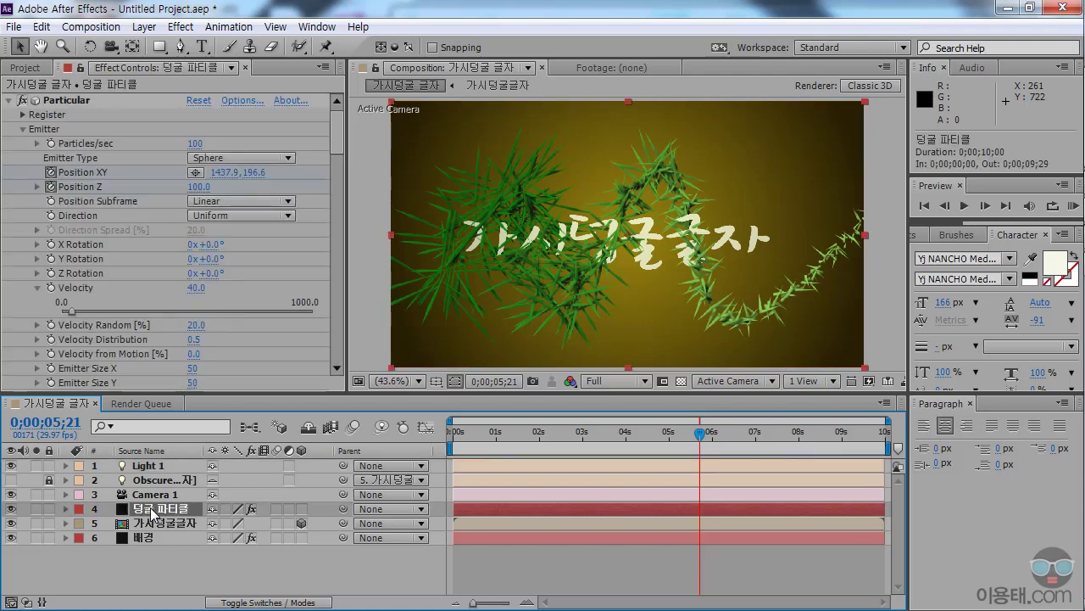
pyautogui.moveTo(249, 392); pyautogui.dragTo(250, 442)
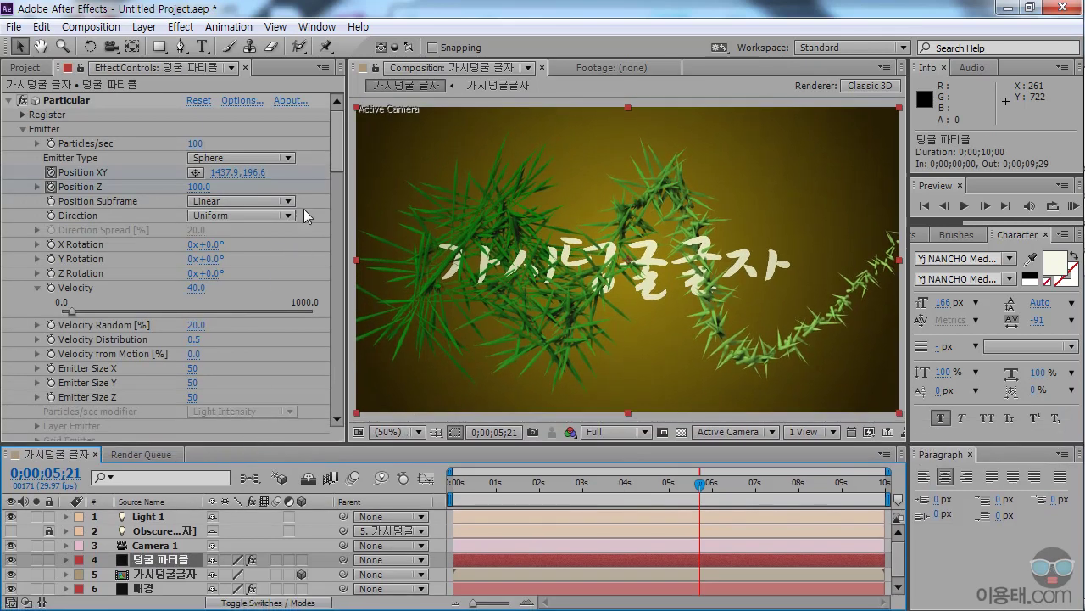
pyautogui.moveTo(339, 154); pyautogui.dragTo(343, 272)
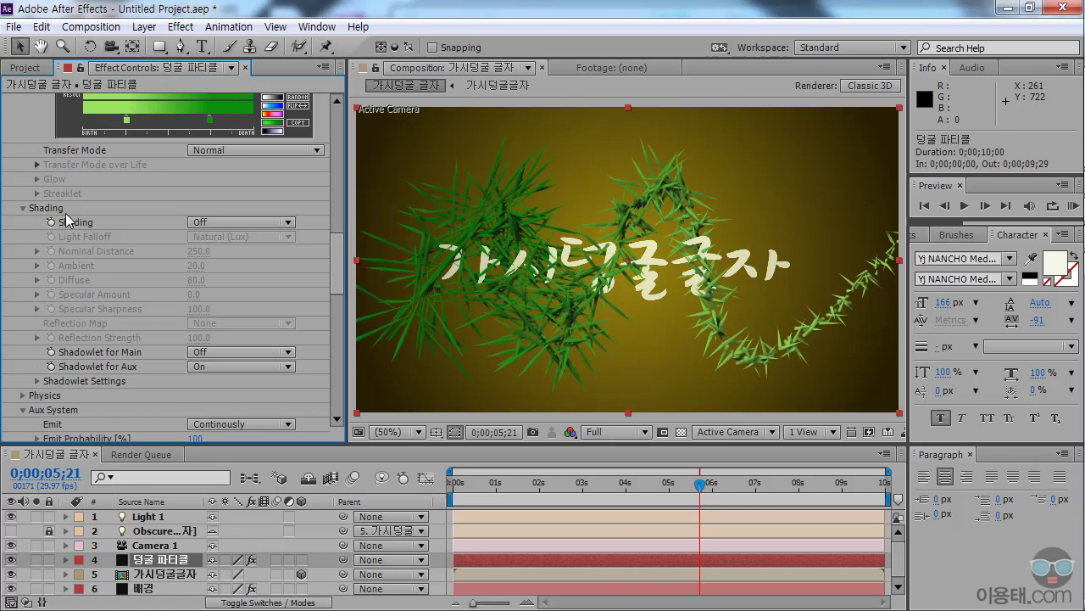
pyautogui.click(246, 222)
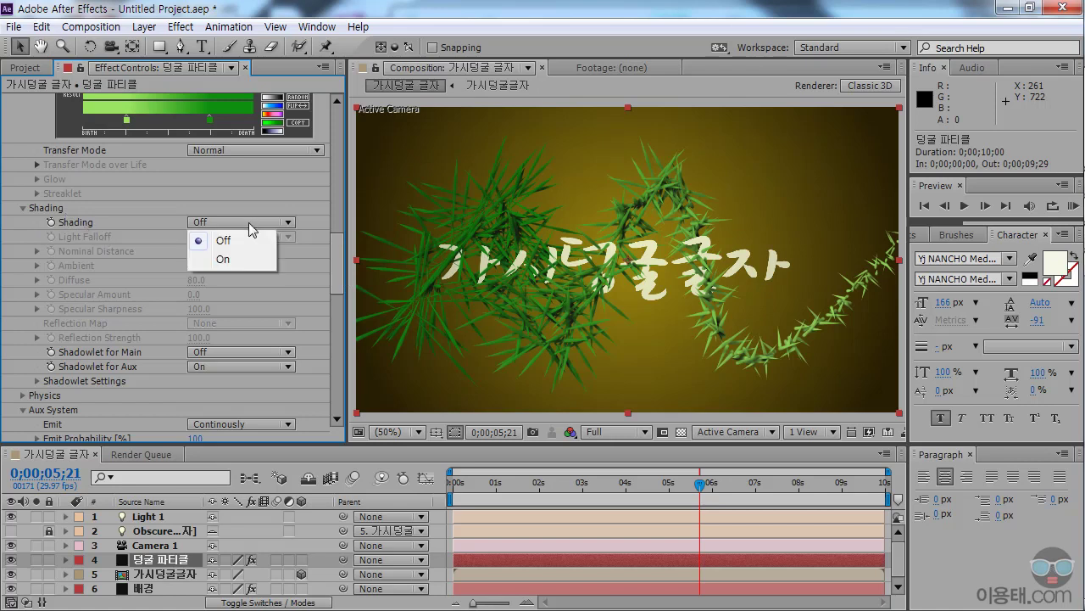
pyautogui.click(228, 259)
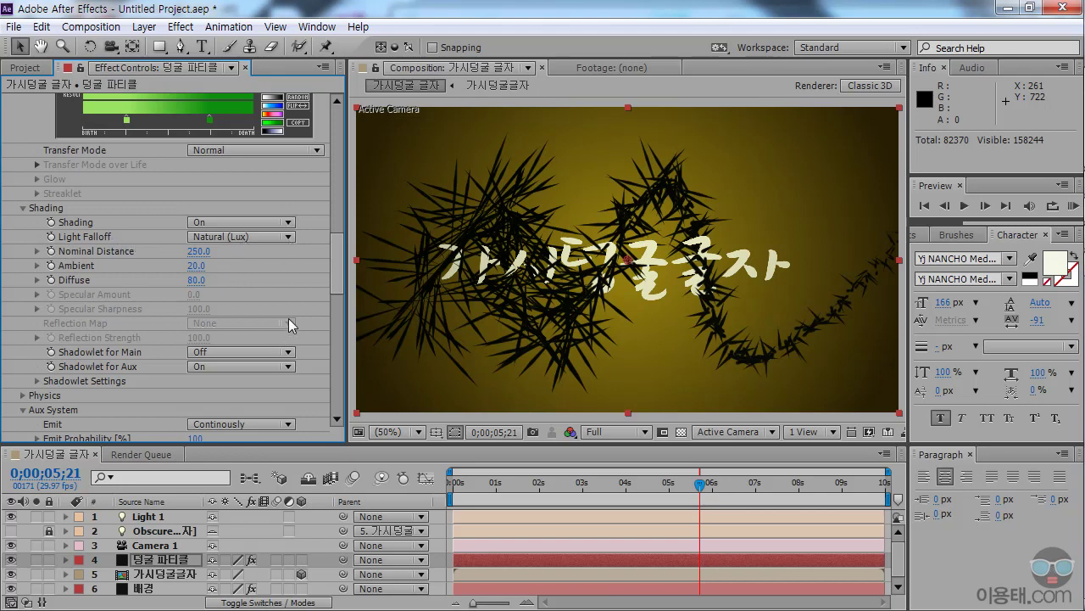
pyautogui.click(289, 237)
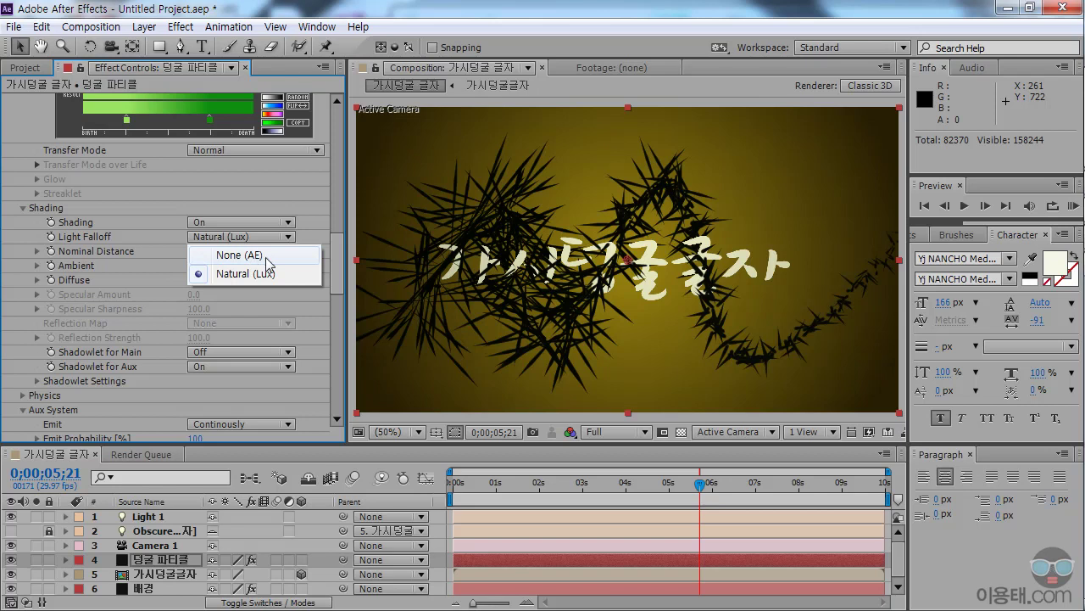
pyautogui.click(339, 263)
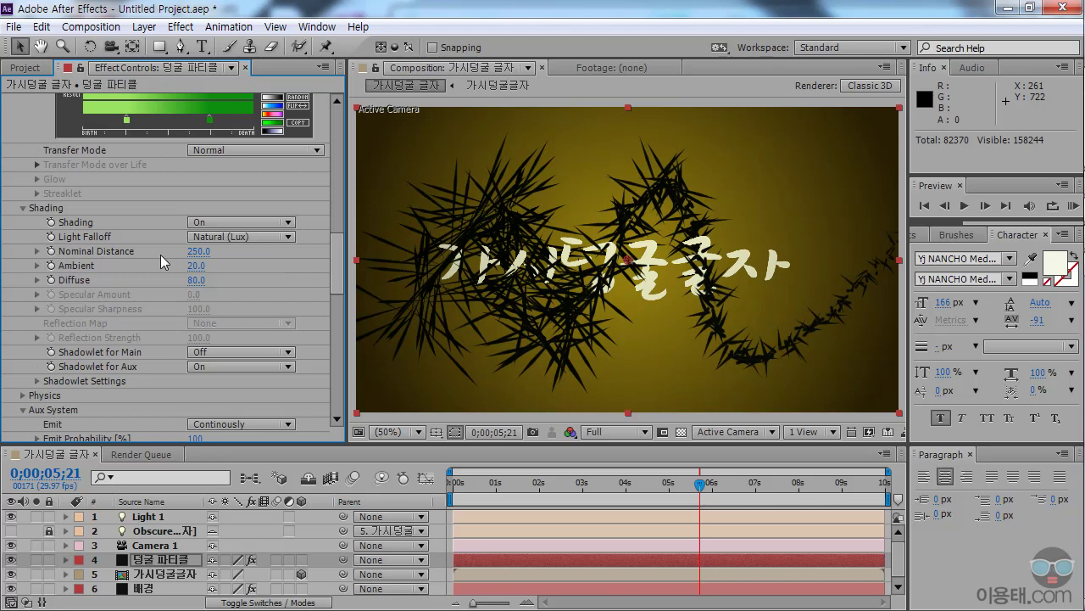
# Set the Shading's Nominal Distance to 1300 and Diffuse to 70, and preview the vine at 0;00;05;06
pyautogui.moveTo(198, 251); pyautogui.dragTo(267, 251)
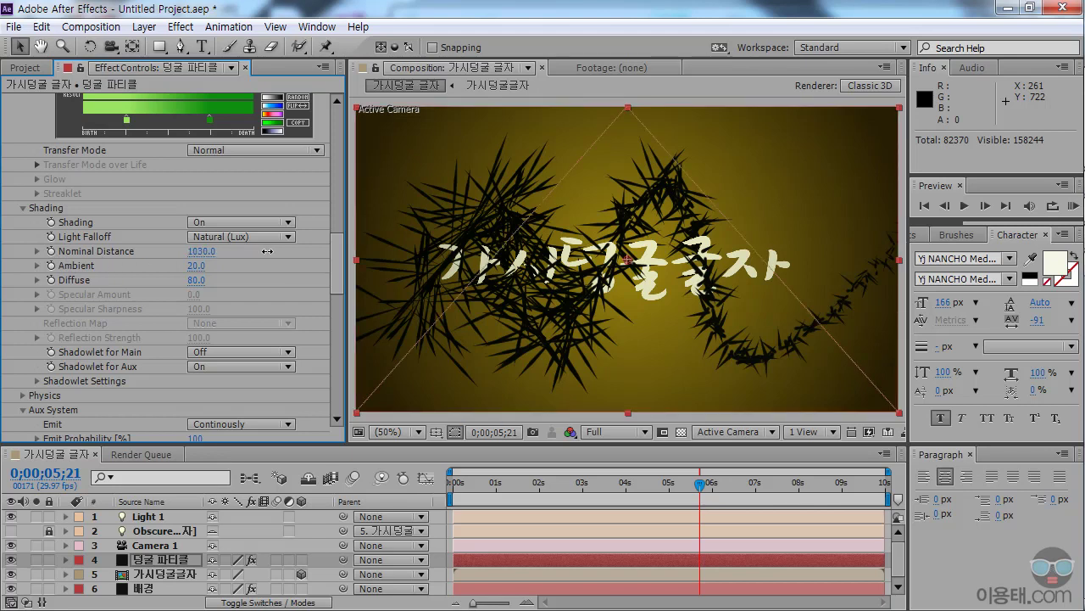
pyautogui.moveTo(197, 251); pyautogui.dragTo(220, 252)
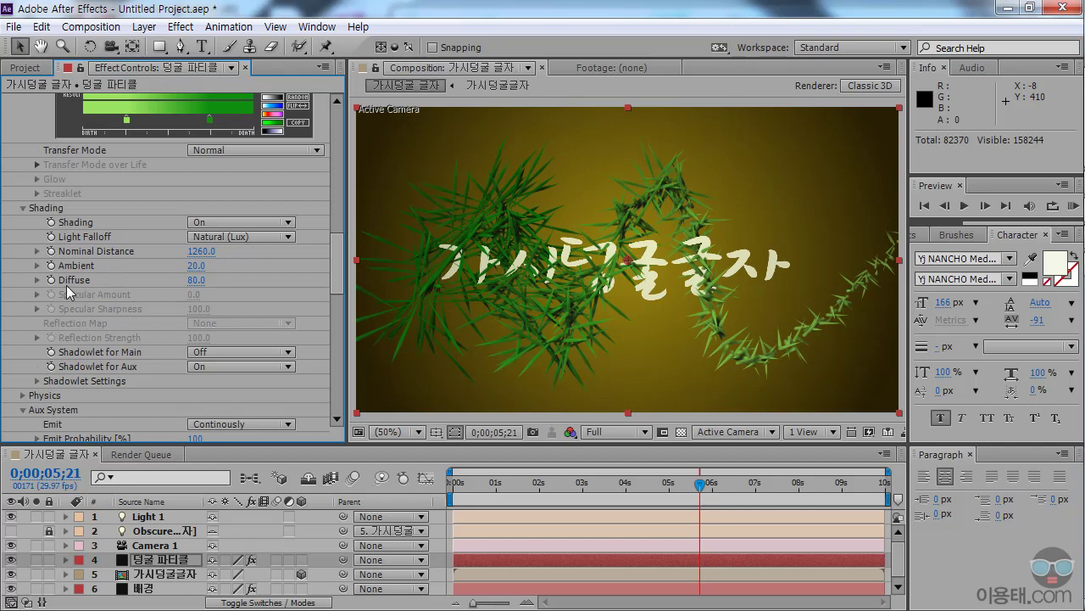
pyautogui.moveTo(195, 287); pyautogui.dragTo(183, 280)
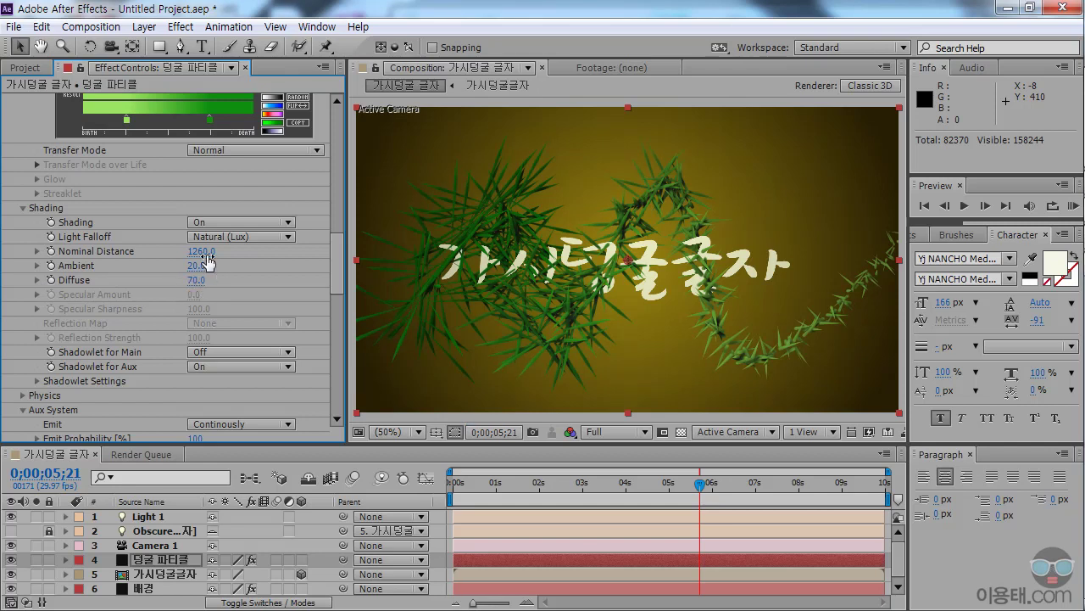
pyautogui.moveTo(202, 251); pyautogui.dragTo(204, 251)
pyautogui.click(201, 252)
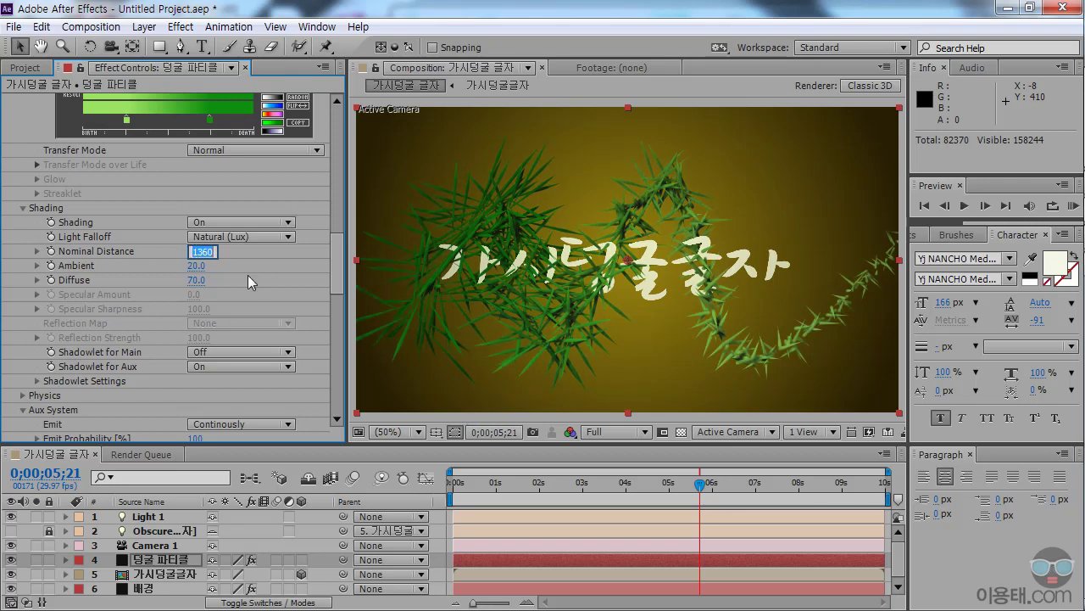
pyautogui.write('1300')
pyautogui.press('Return')
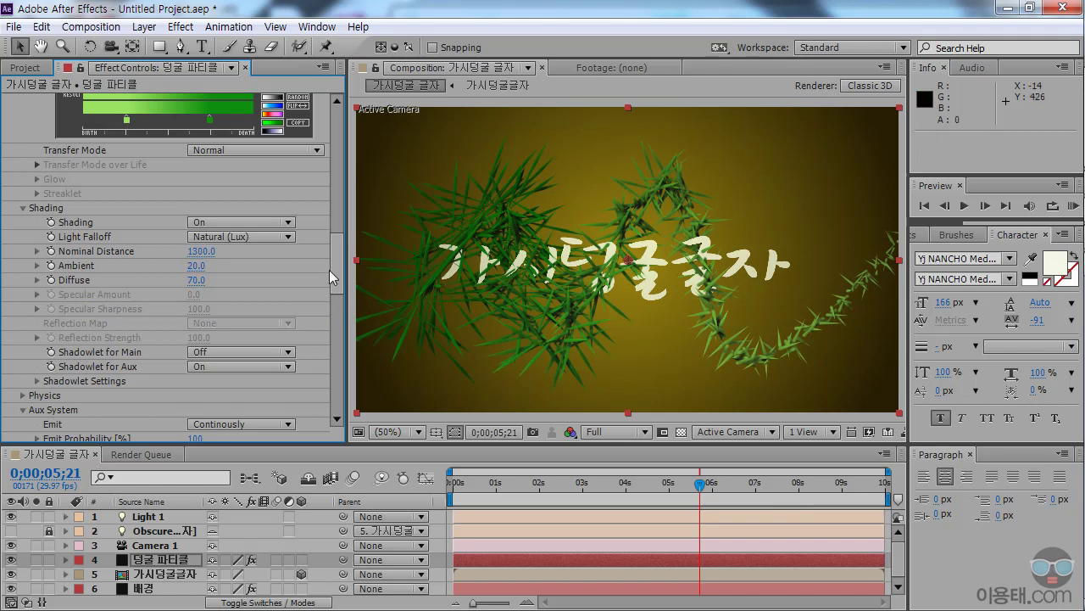
pyautogui.scroll(-1, 335, 269)
pyautogui.moveTo(471, 485); pyautogui.dragTo(678, 499)
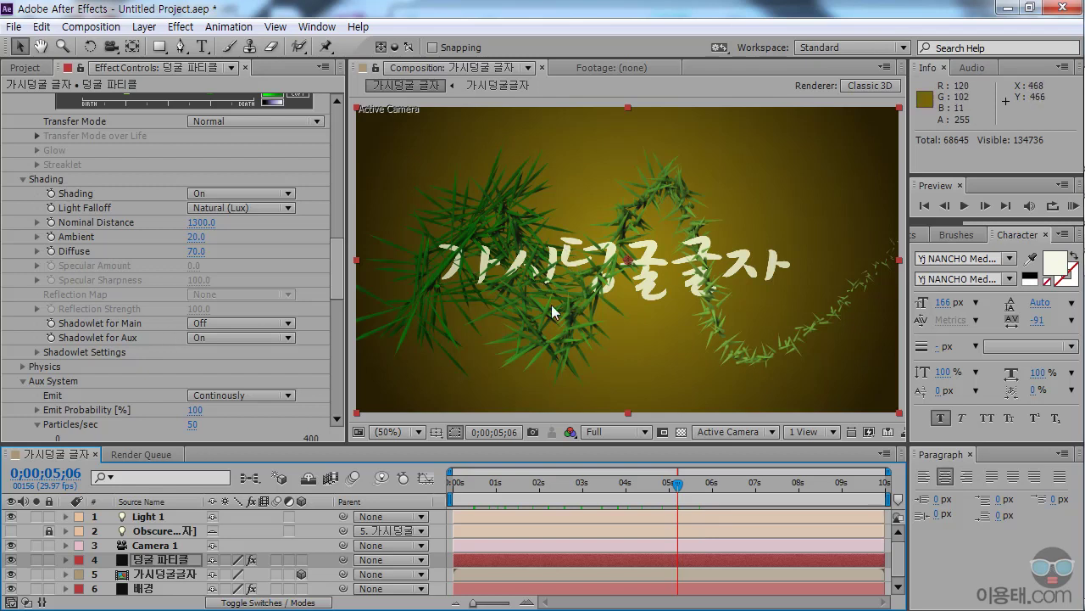
# Try the Shadowlet Settings' Color Strength at 53, then undo the change
pyautogui.moveTo(336, 277); pyautogui.dragTo(336, 280)
pyautogui.scroll(-3, 337, 280)
pyautogui.click(36, 261)
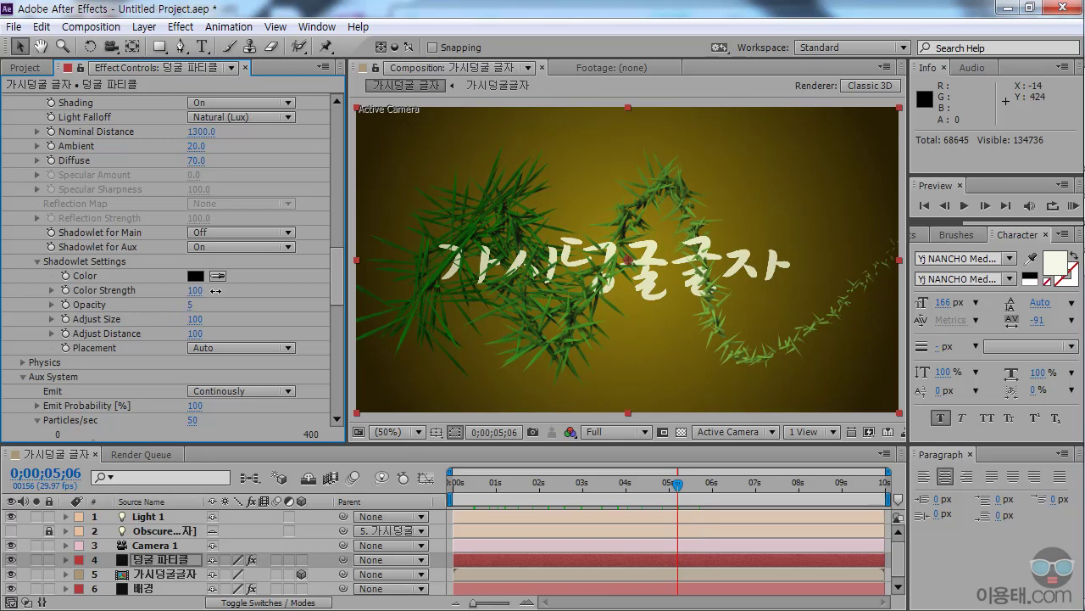
pyautogui.moveTo(218, 290)
pyautogui.mouseDown()
pyautogui.moveTo(250, 291)
pyautogui.moveTo(156, 291)
pyautogui.moveTo(204, 291)
pyautogui.mouseUp()
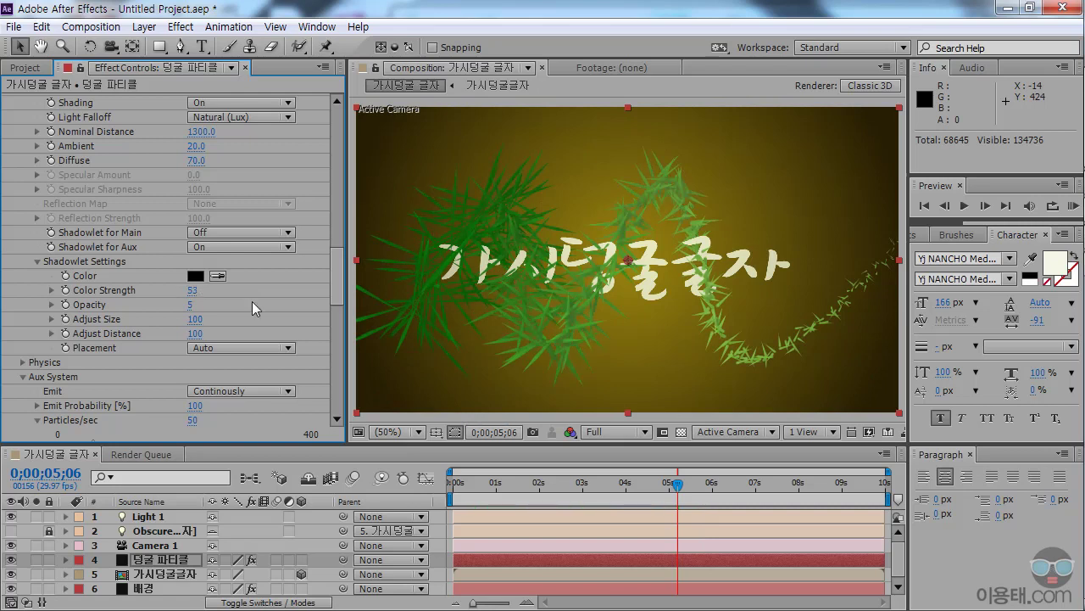
pyautogui.hotkey('ctrl', 'z')
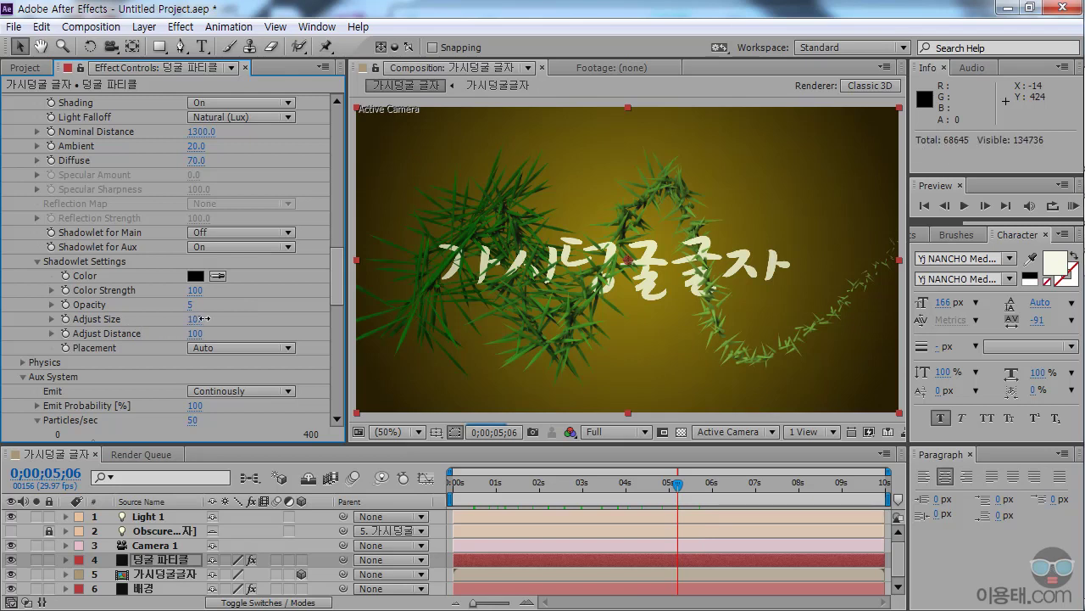
# Set the Shadowlet Settings' Opacity to 4 and Adjust Size to 115, and preview the vine at 0;00;06;13
pyautogui.moveTo(204, 319); pyautogui.dragTo(210, 319)
pyautogui.moveTo(201, 318); pyautogui.dragTo(188, 306)
pyautogui.moveTo(492, 483); pyautogui.dragTo(731, 494)
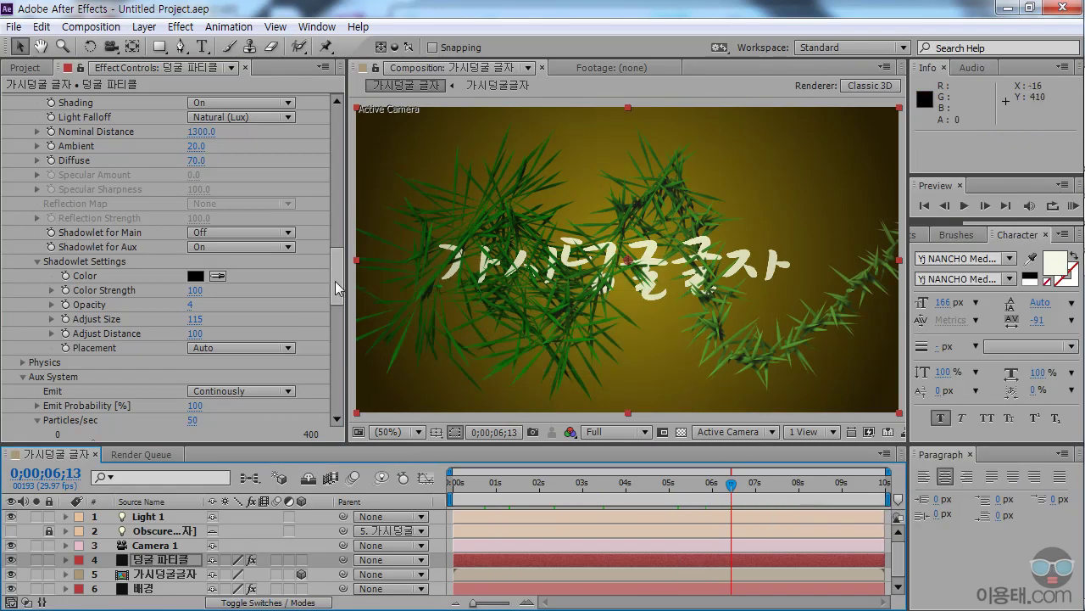
# Preview how far the thorns spread up to 0;00;09;29, and return to 0;00;04;29
pyautogui.moveTo(337, 281); pyautogui.dragTo(337, 313)
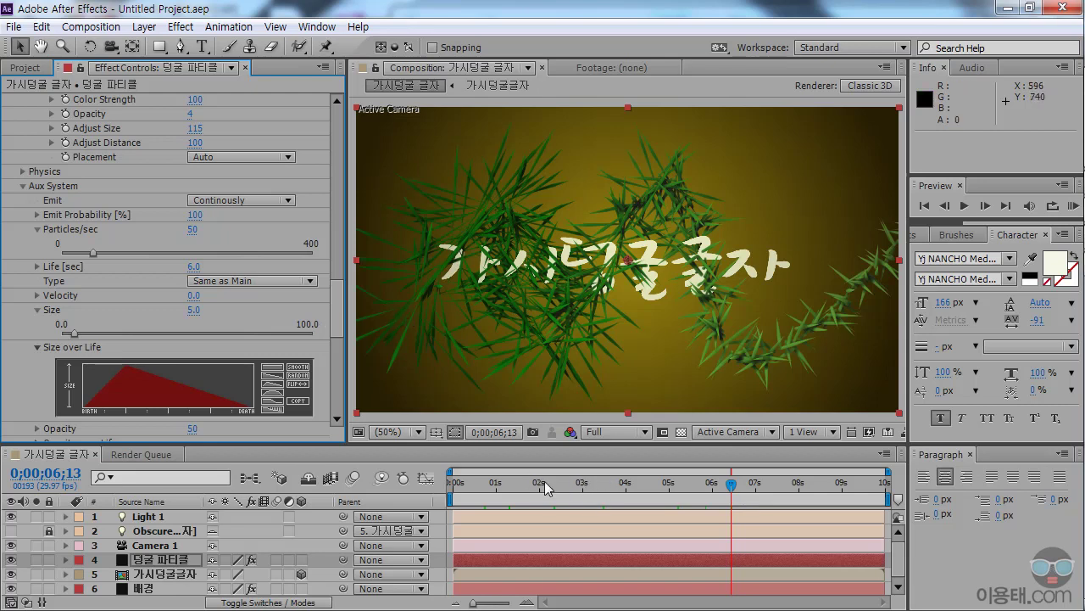
pyautogui.moveTo(556, 490); pyautogui.dragTo(888, 498)
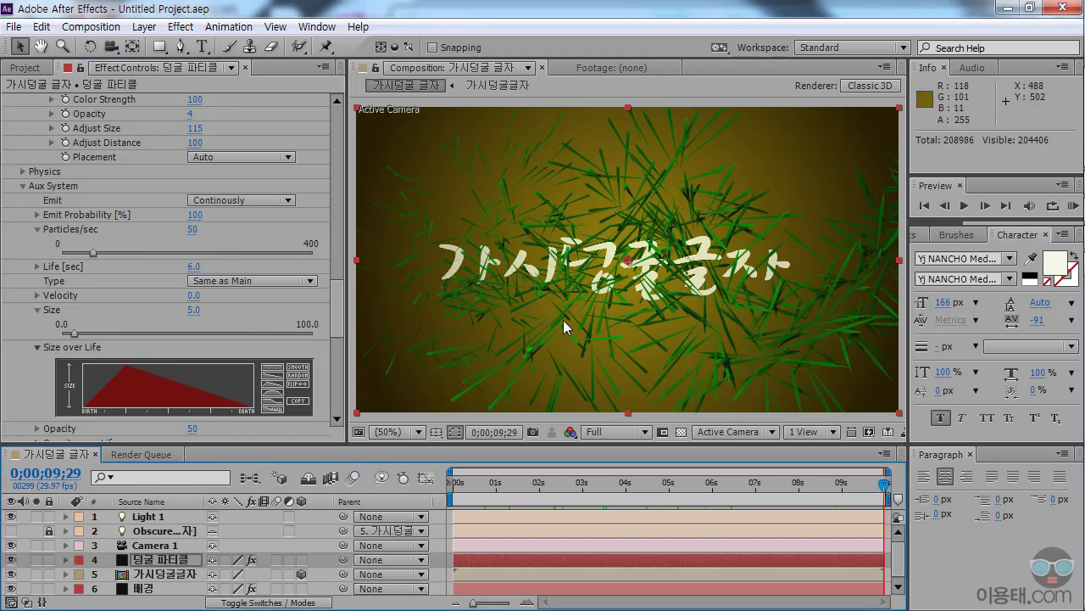
pyautogui.click(657, 485)
pyautogui.moveTo(658, 490); pyautogui.dragTo(670, 494)
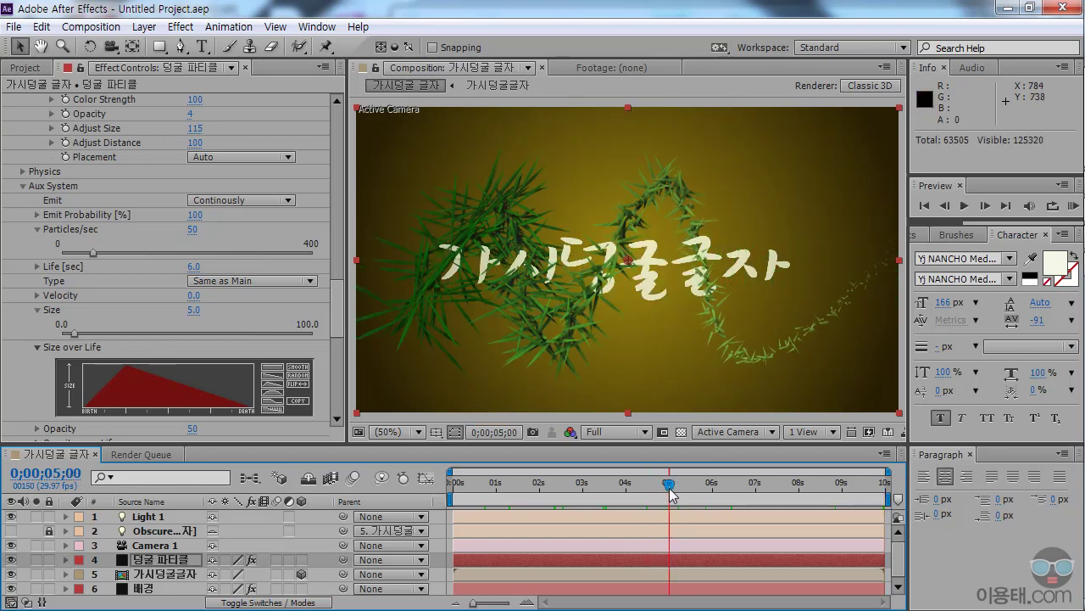
pyautogui.moveTo(670, 494); pyautogui.dragTo(668, 493)
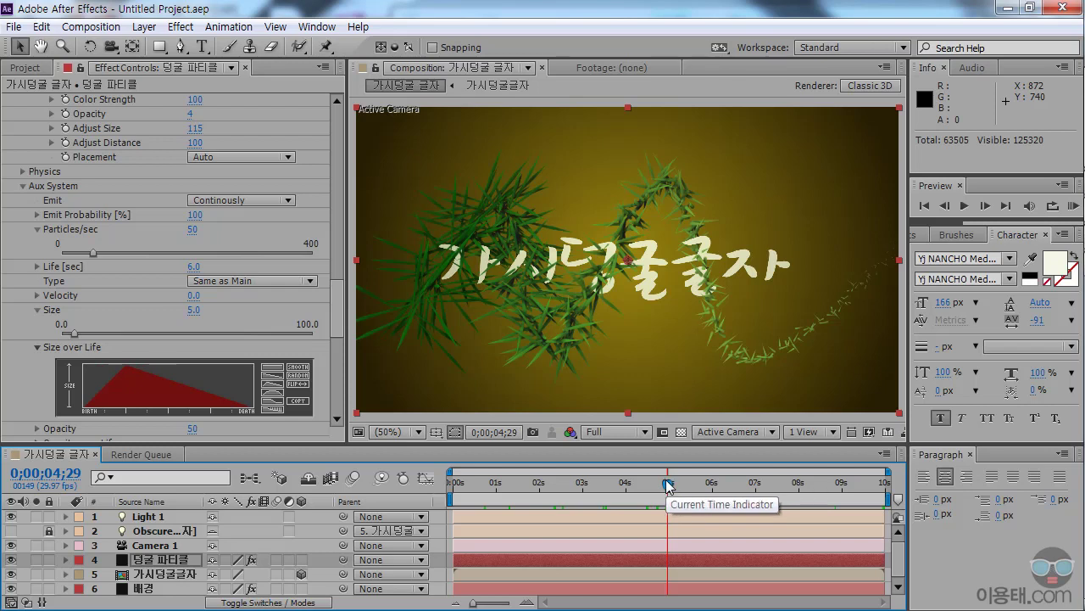
# Expand the Particular effect's Physics group and its Air settings to review the wind, spin and field options
pyautogui.moveTo(336, 327); pyautogui.dragTo(340, 297)
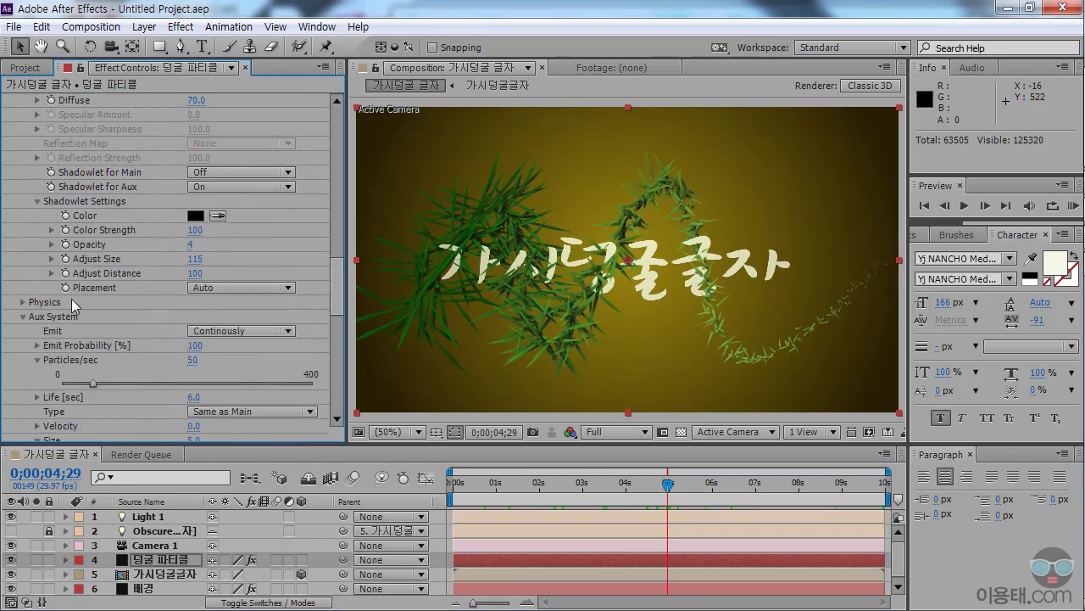
pyautogui.click(23, 302)
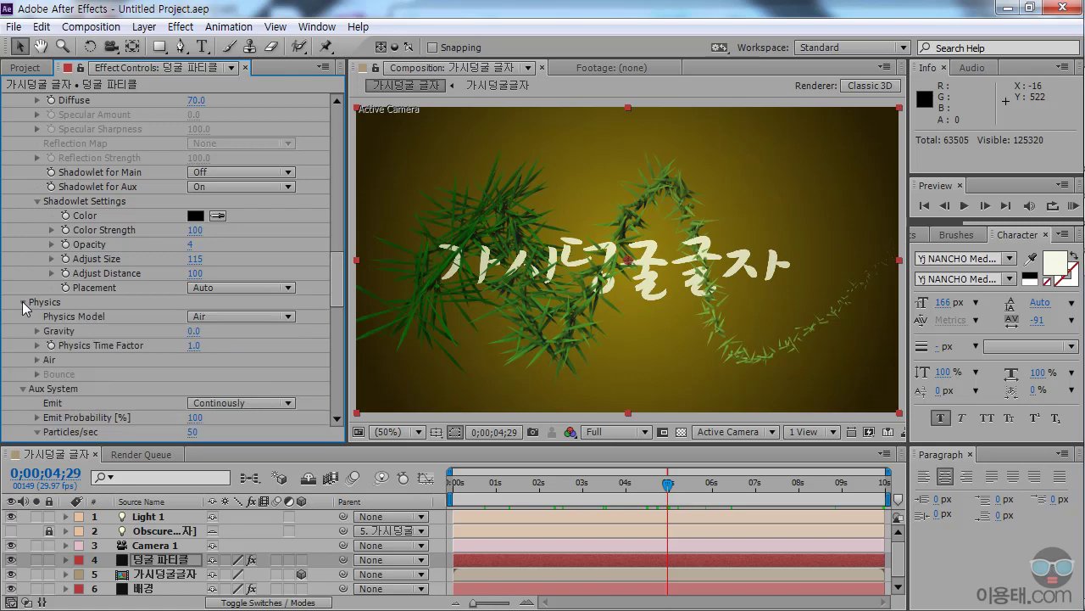
pyautogui.moveTo(337, 288); pyautogui.dragTo(338, 296)
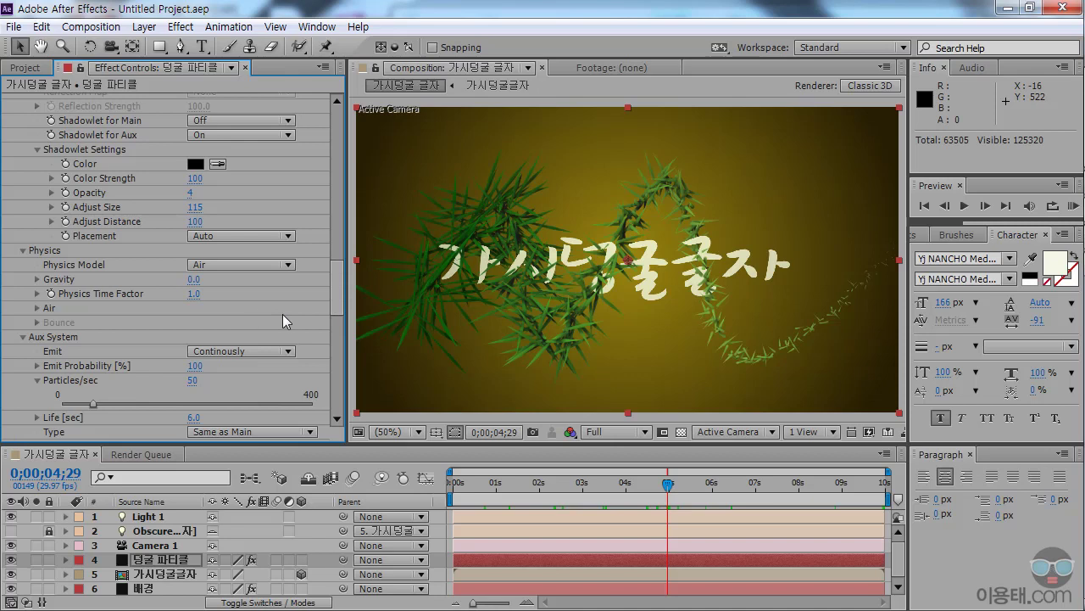
pyautogui.scroll(-1, 334, 299)
pyautogui.moveTo(334, 299); pyautogui.dragTo(335, 303)
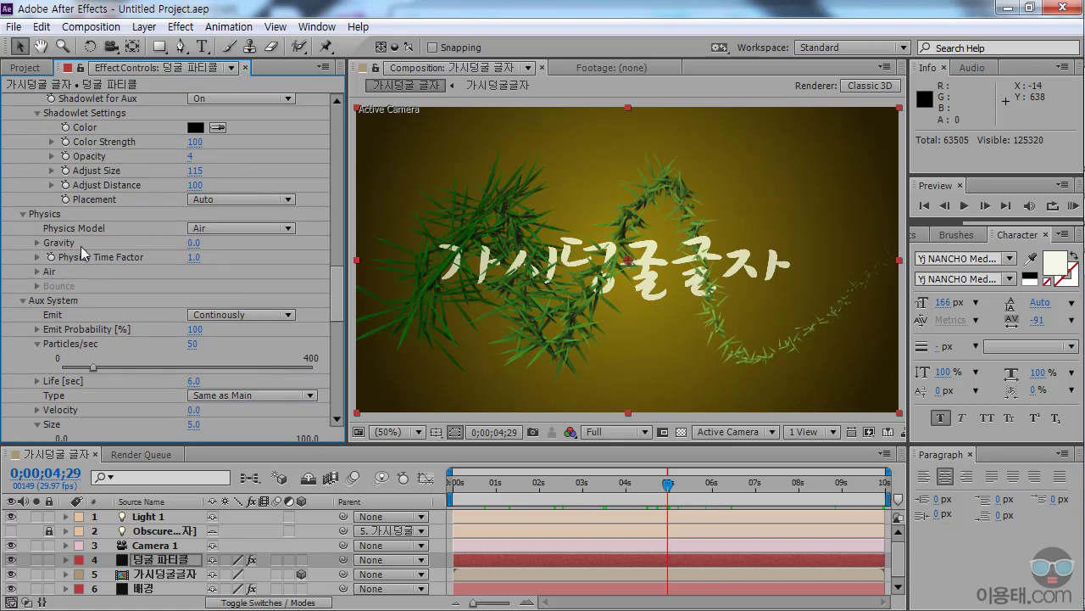
pyautogui.click(37, 271)
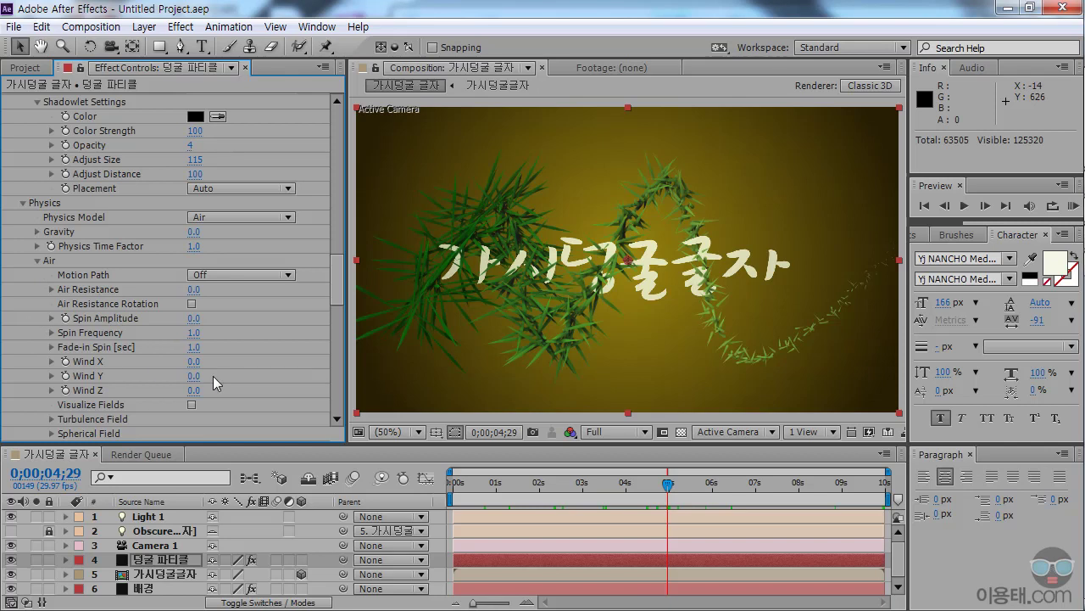
pyautogui.moveTo(338, 286); pyautogui.dragTo(340, 299)
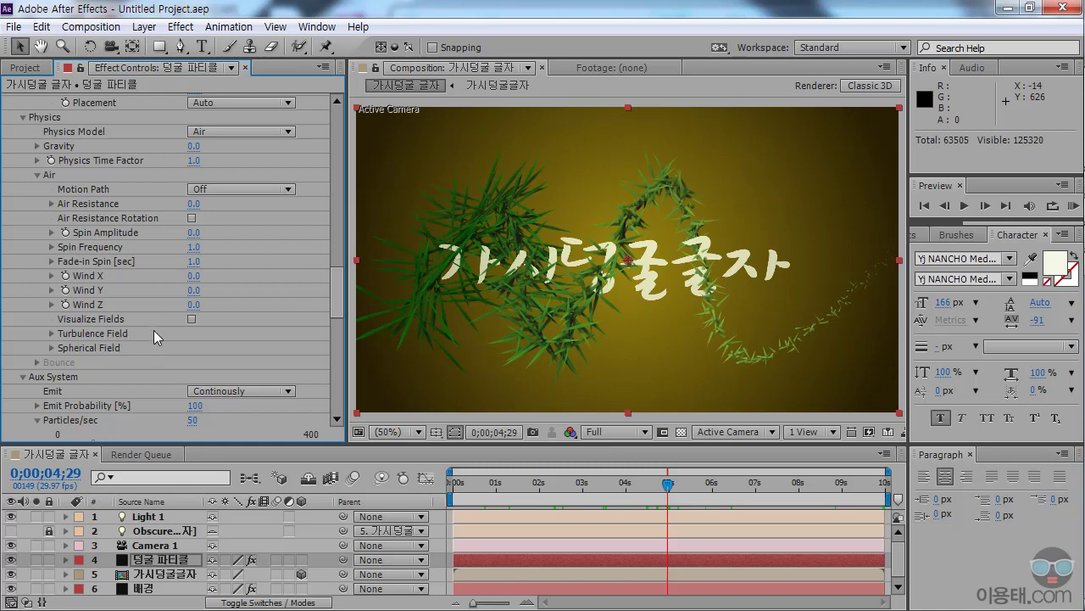
# Preview the vine at 0;00;03;11, check the Aux System's Size over Life graph and return to the Air settings
pyautogui.moveTo(467, 483); pyautogui.dragTo(599, 486)
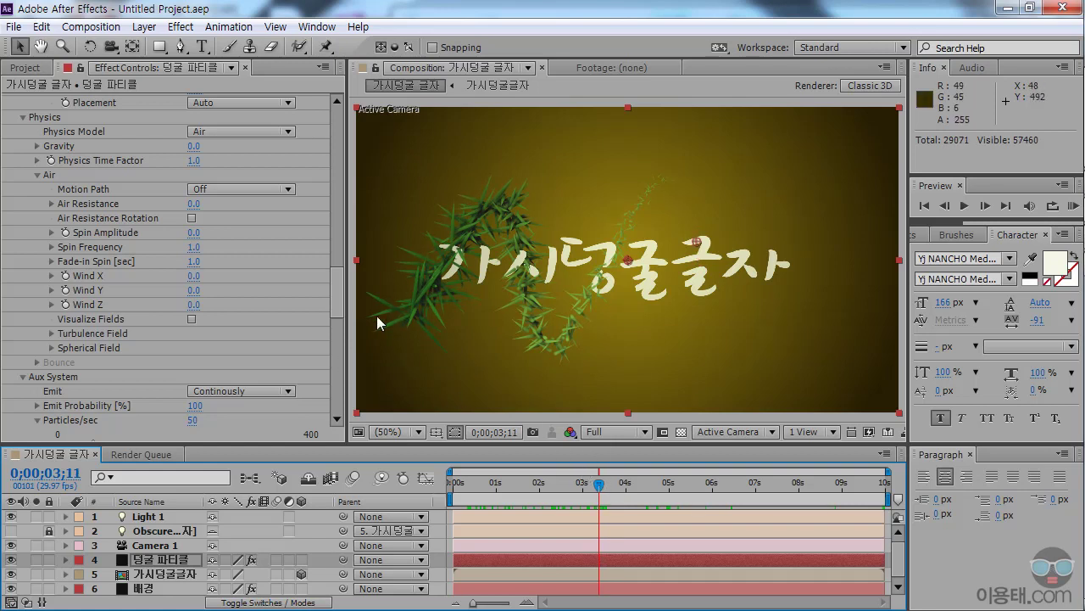
pyautogui.click(339, 293)
pyautogui.moveTo(340, 294); pyautogui.dragTo(340, 331)
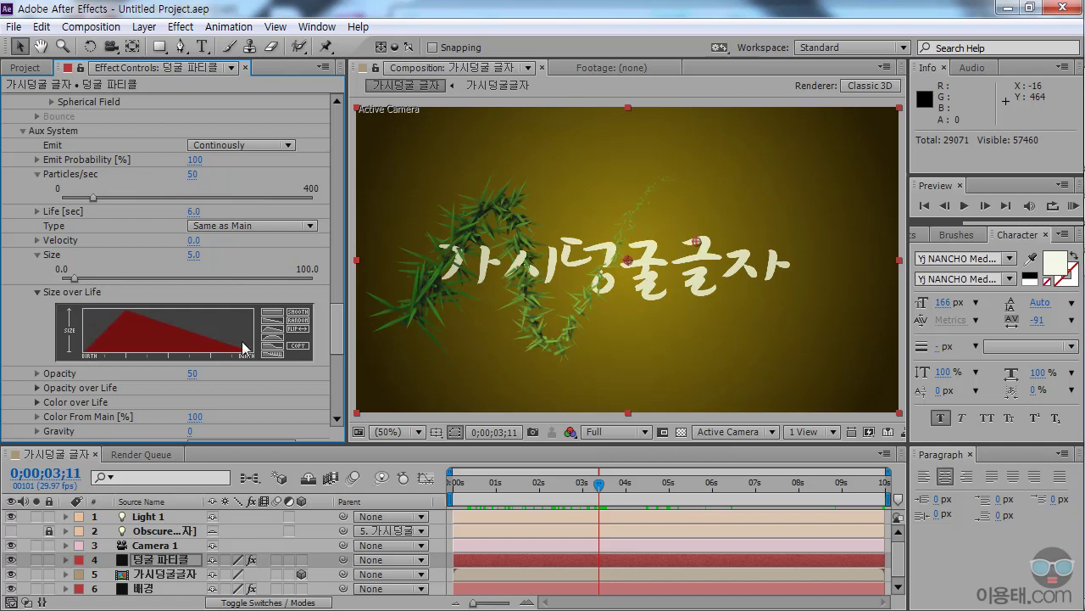
pyautogui.moveTo(334, 333); pyautogui.dragTo(333, 289)
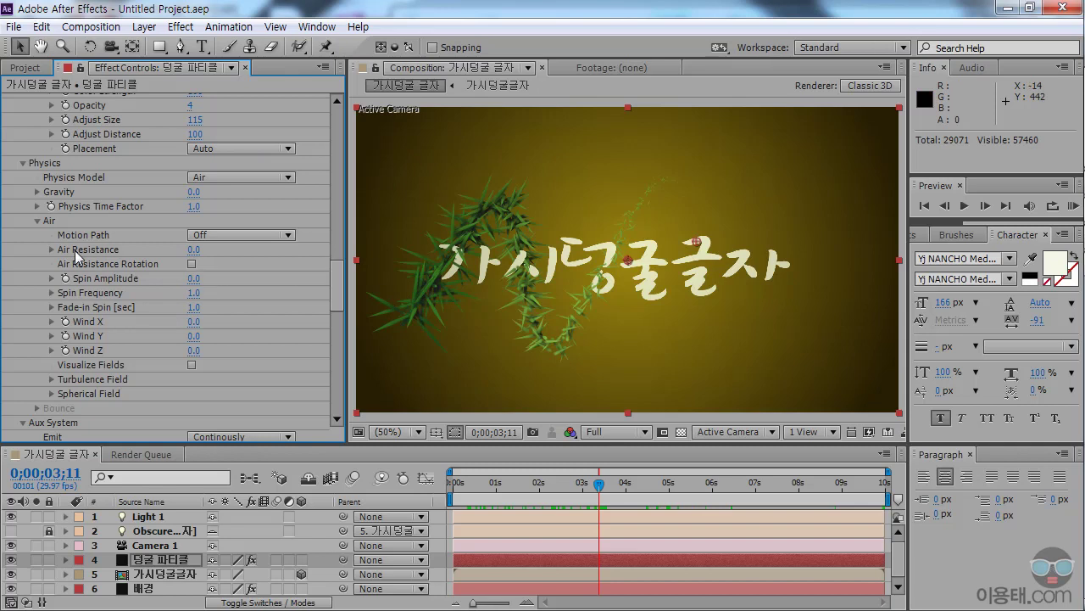
# Try Air Resistance at 1.1 and at 0.5, comparing the vine at different times up to 0;00;07;11
pyautogui.moveTo(196, 250); pyautogui.dragTo(197, 250)
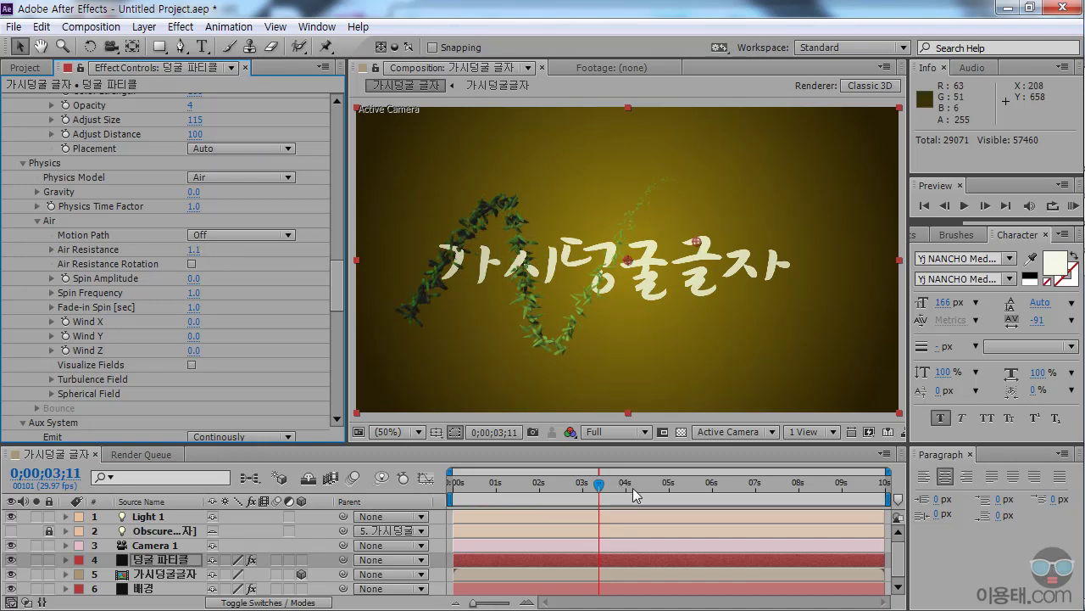
pyautogui.moveTo(643, 492); pyautogui.dragTo(675, 488)
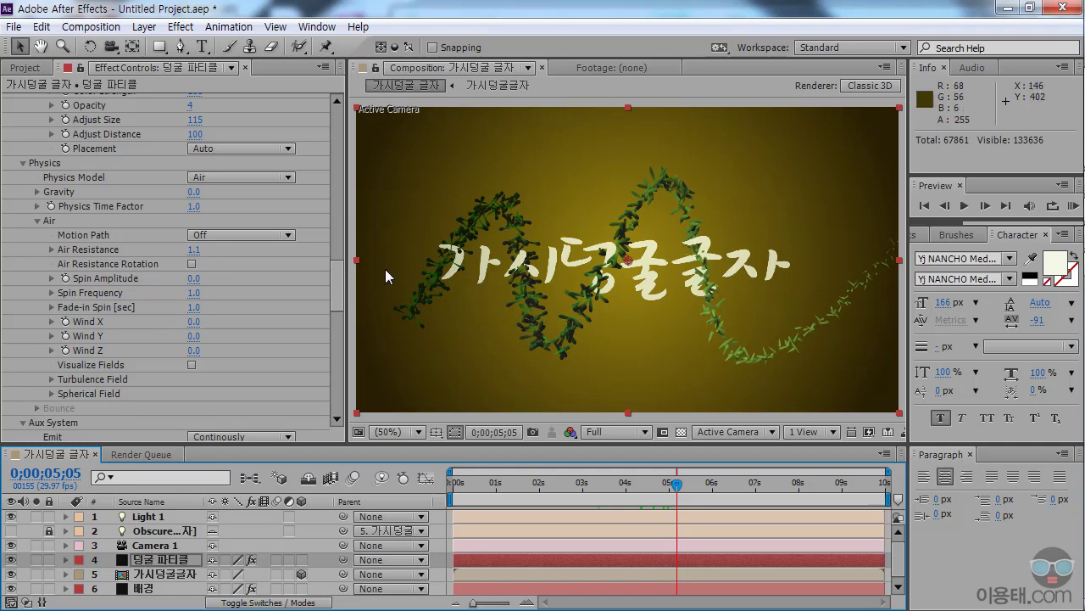
pyautogui.click(193, 250)
pyautogui.write('0.5')
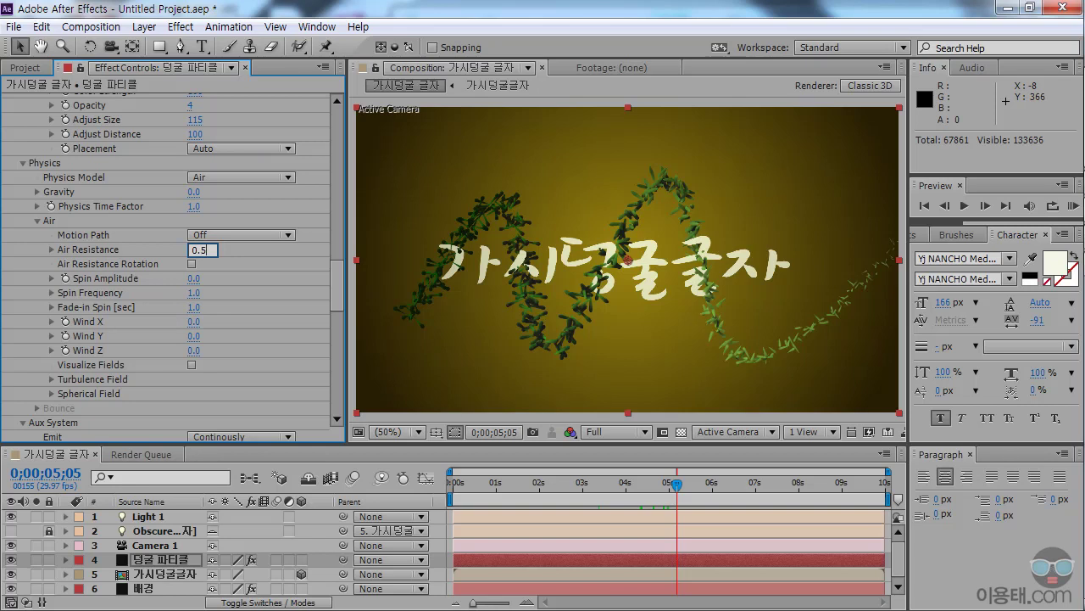
pyautogui.press('Return')
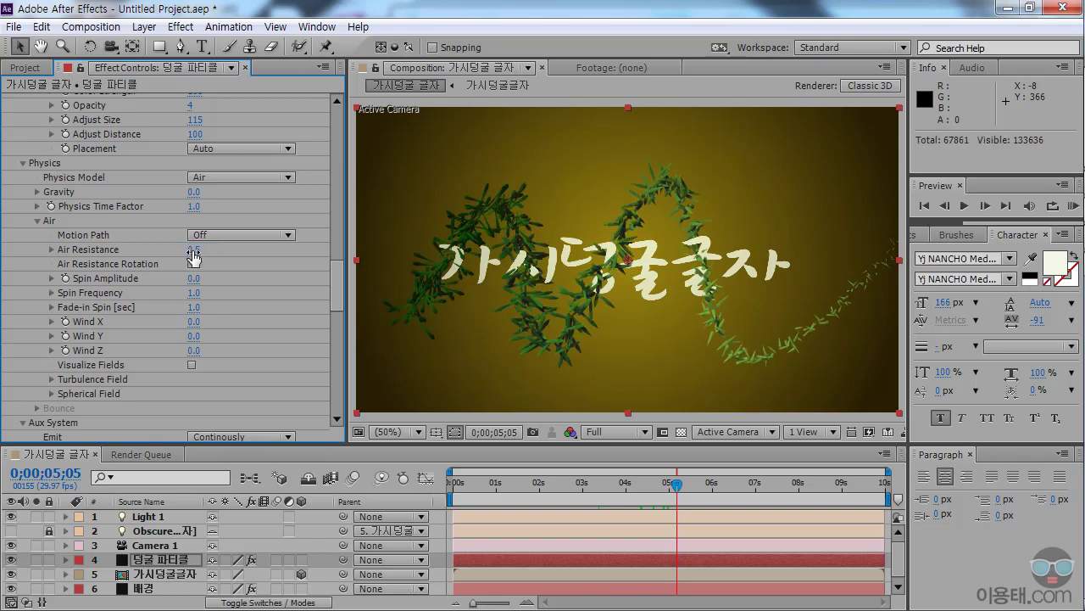
pyautogui.moveTo(489, 485); pyautogui.dragTo(678, 496)
pyautogui.moveTo(725, 494); pyautogui.dragTo(771, 488)
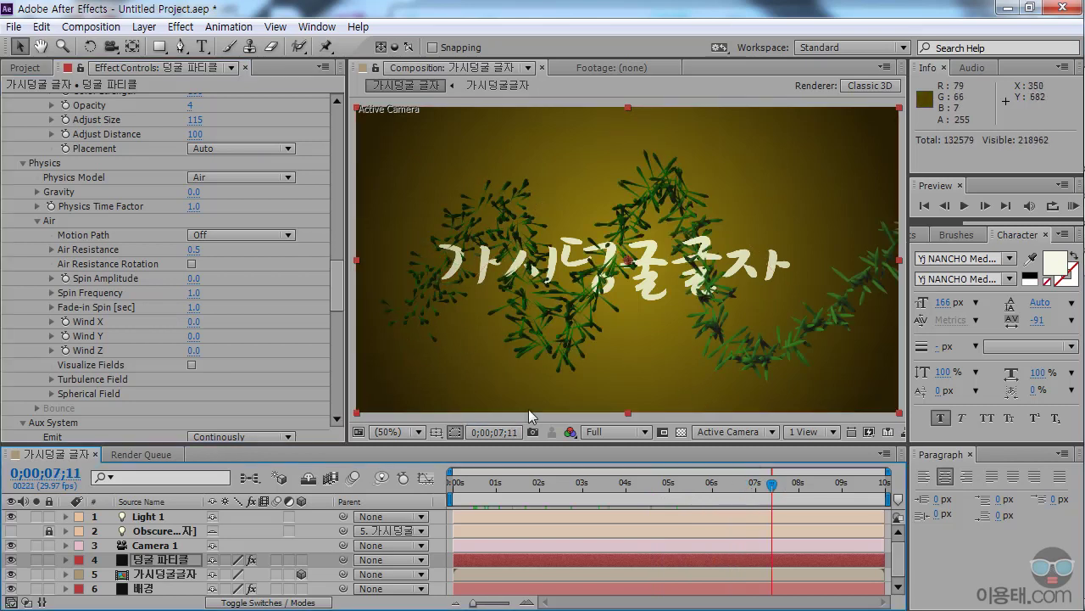
pyautogui.moveTo(642, 489); pyautogui.dragTo(671, 489)
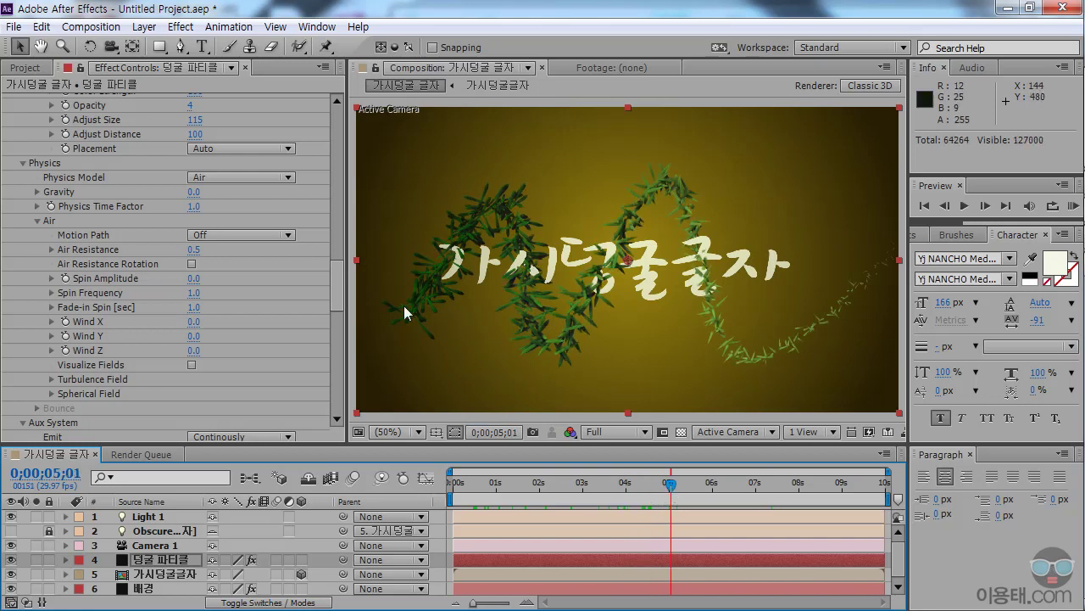
# Set the Air Resistance to 0.4 and preview the vine's growth up to 0;00;04;21
pyautogui.click(194, 250)
pyautogui.write('0.4')
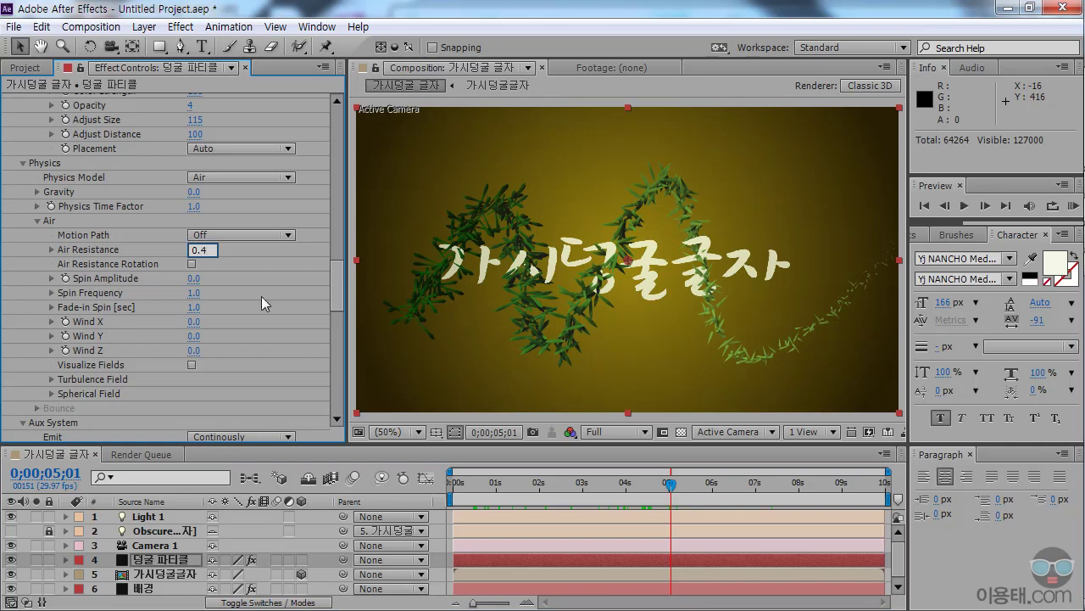
pyautogui.press('Return')
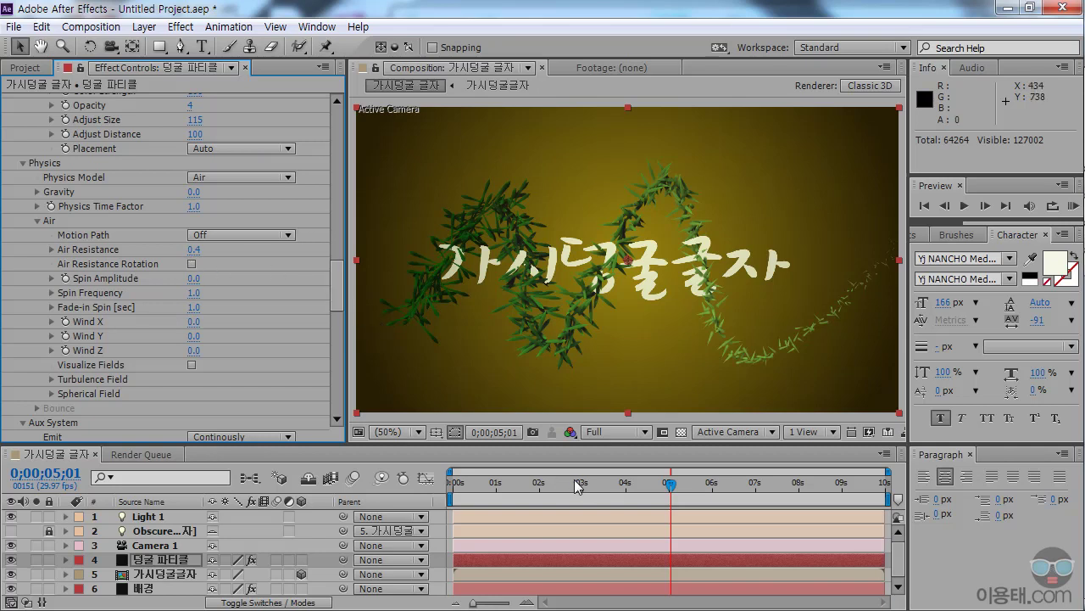
pyautogui.click(600, 488)
pyautogui.moveTo(599, 492); pyautogui.dragTo(648, 490)
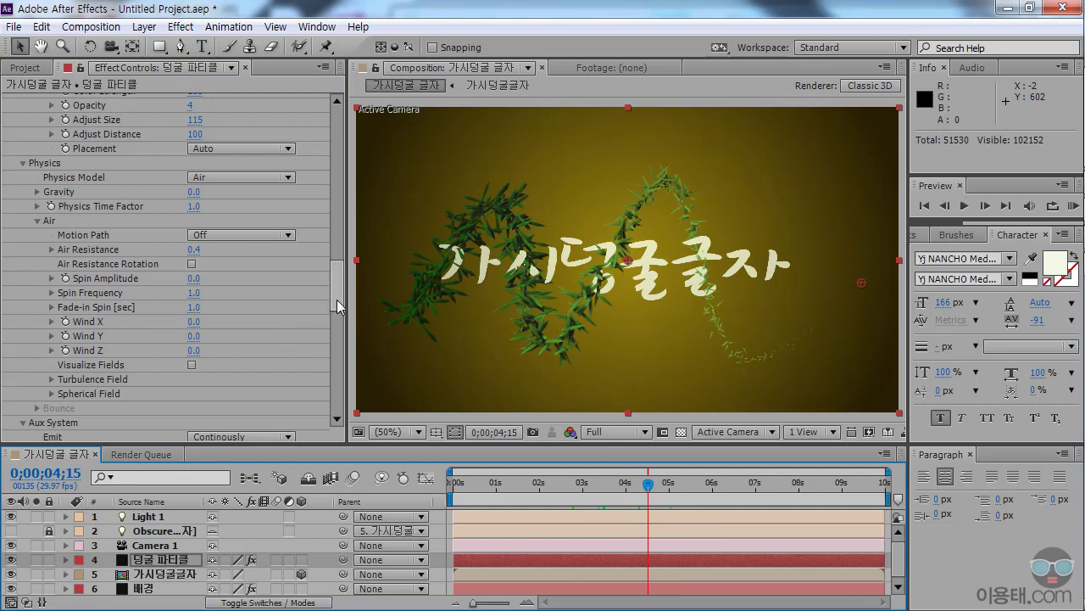
pyautogui.moveTo(550, 490); pyautogui.dragTo(657, 492)
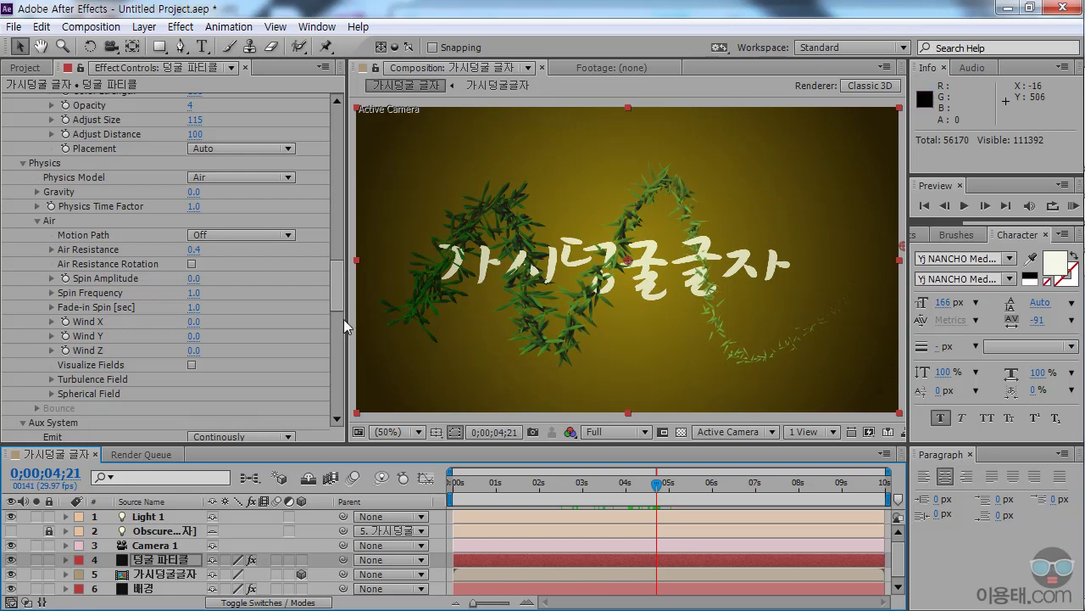
# Expand the Air group's Turbulence Field and set its Affect Position to 40
pyautogui.moveTo(337, 288); pyautogui.dragTo(337, 290)
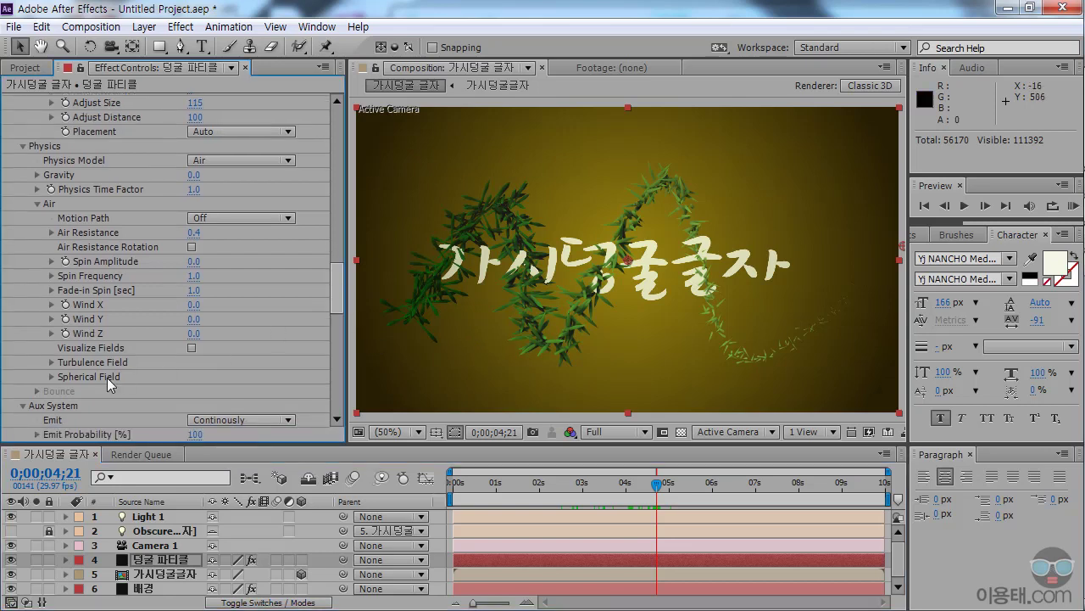
pyautogui.click(52, 362)
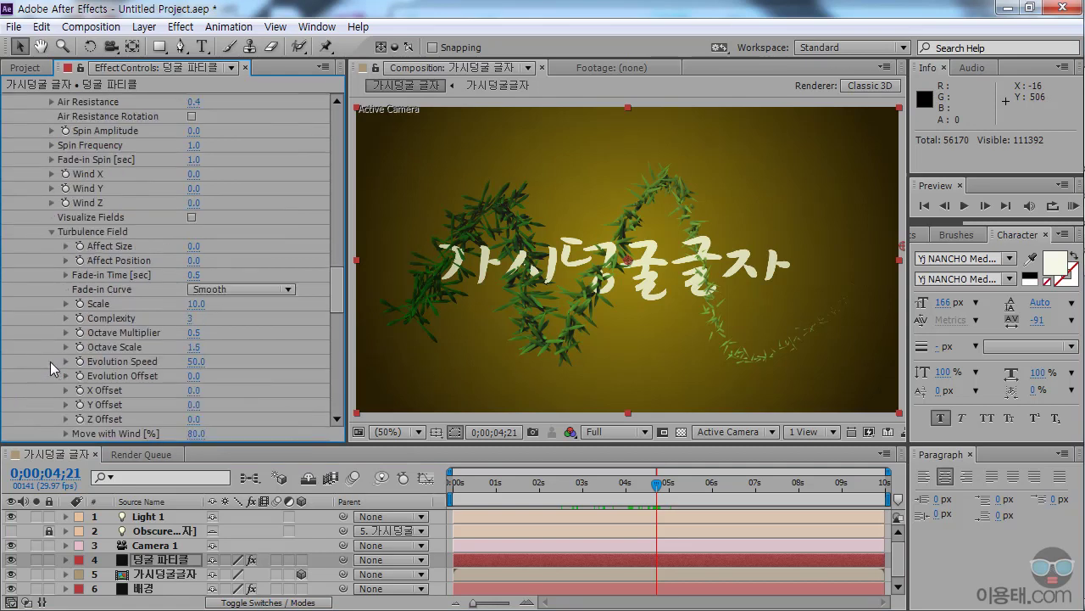
pyautogui.moveTo(337, 284); pyautogui.dragTo(340, 290)
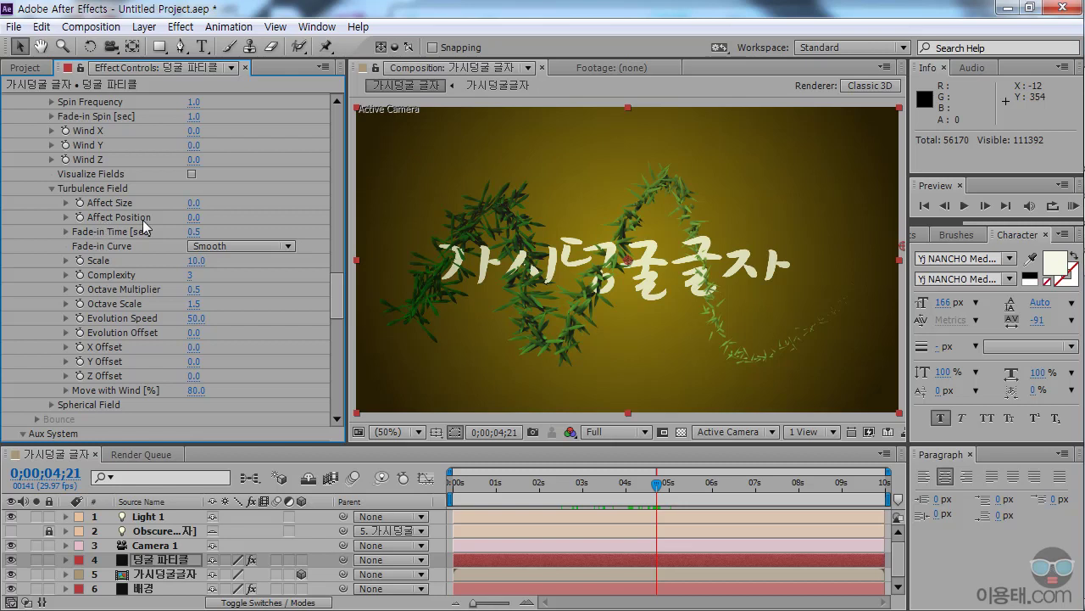
pyautogui.click(66, 217)
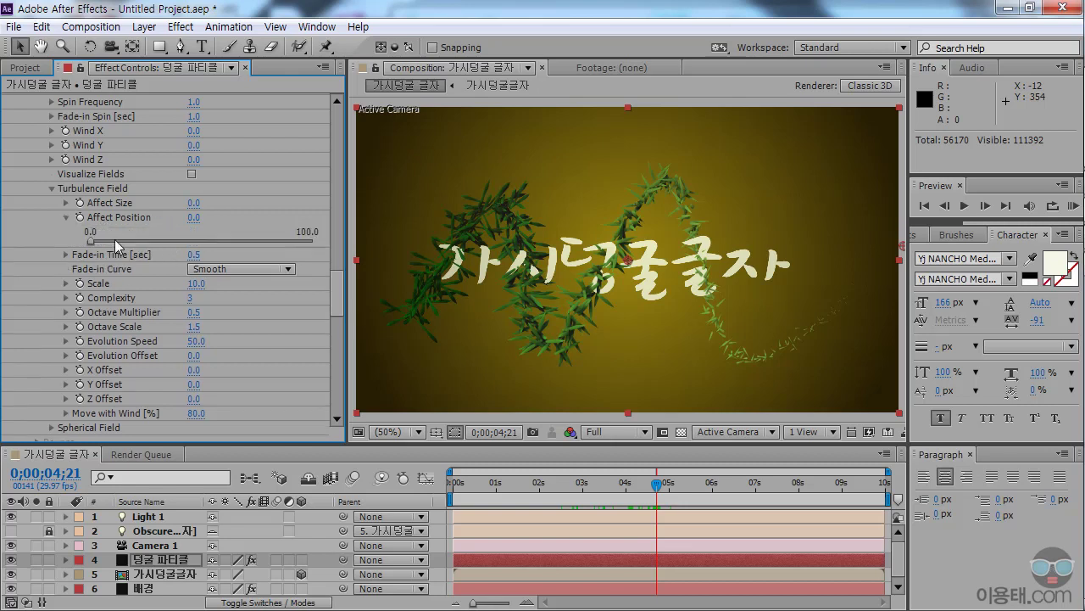
pyautogui.moveTo(106, 242); pyautogui.dragTo(177, 243)
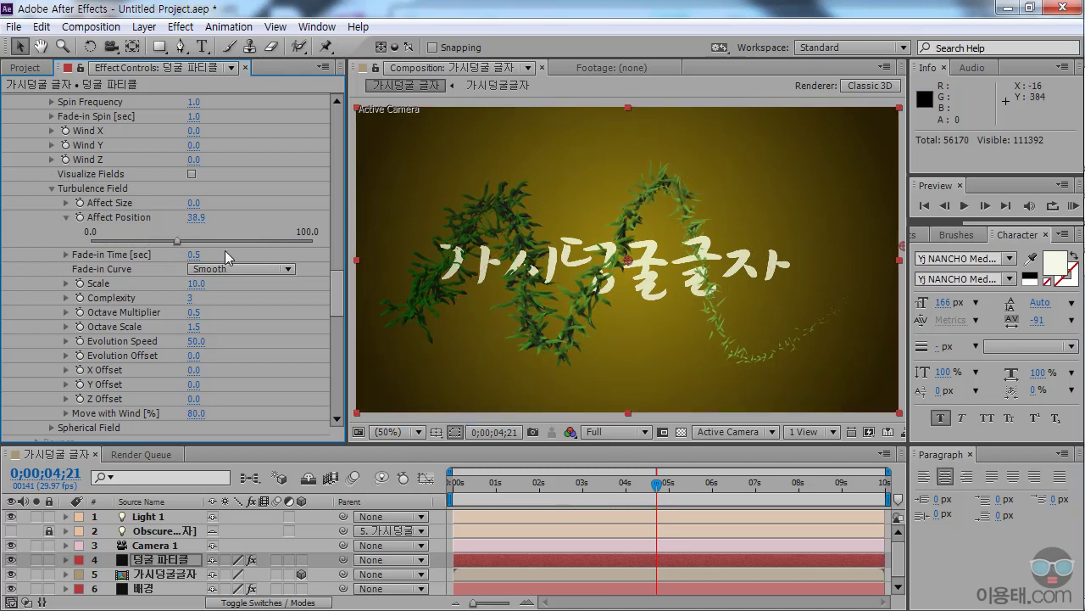
pyautogui.moveTo(175, 241); pyautogui.dragTo(213, 243)
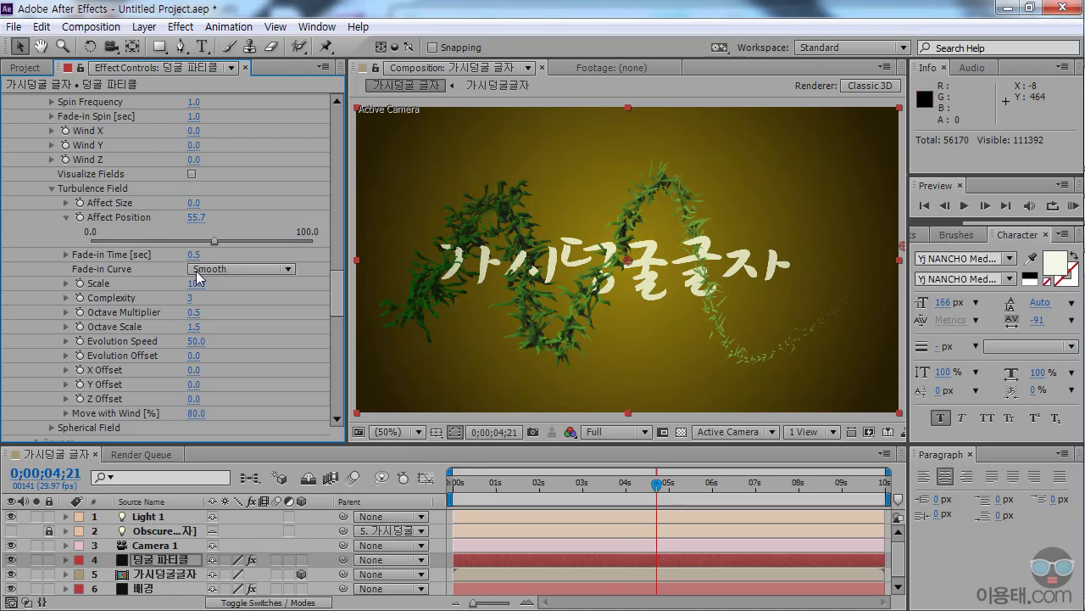
pyautogui.click(196, 218)
pyautogui.write('40')
pyautogui.press('Return')
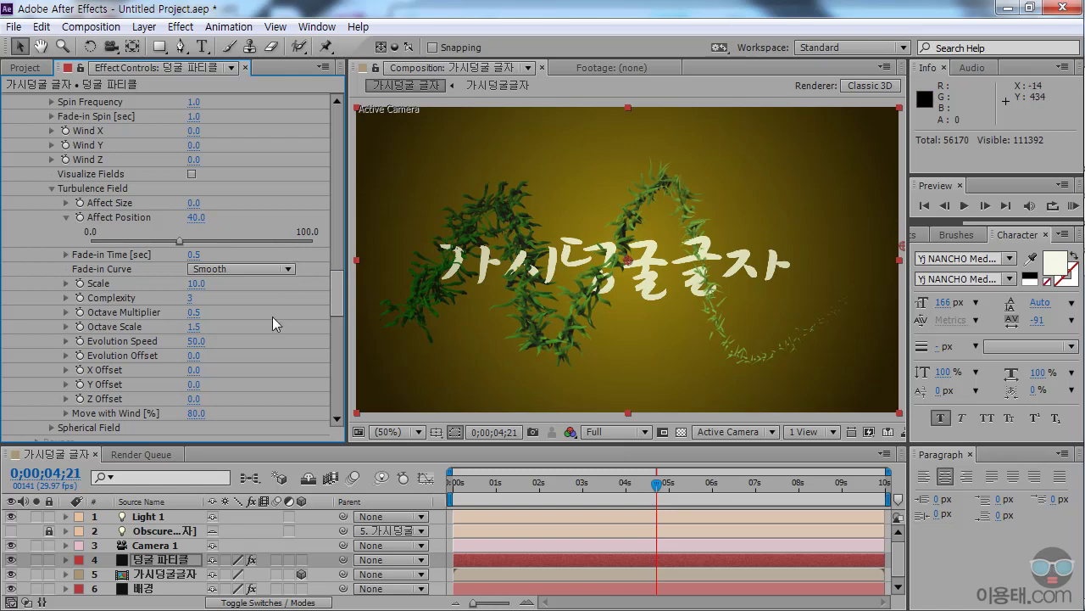
# Set the Turbulence Field's Scale to 5
pyautogui.click(65, 284)
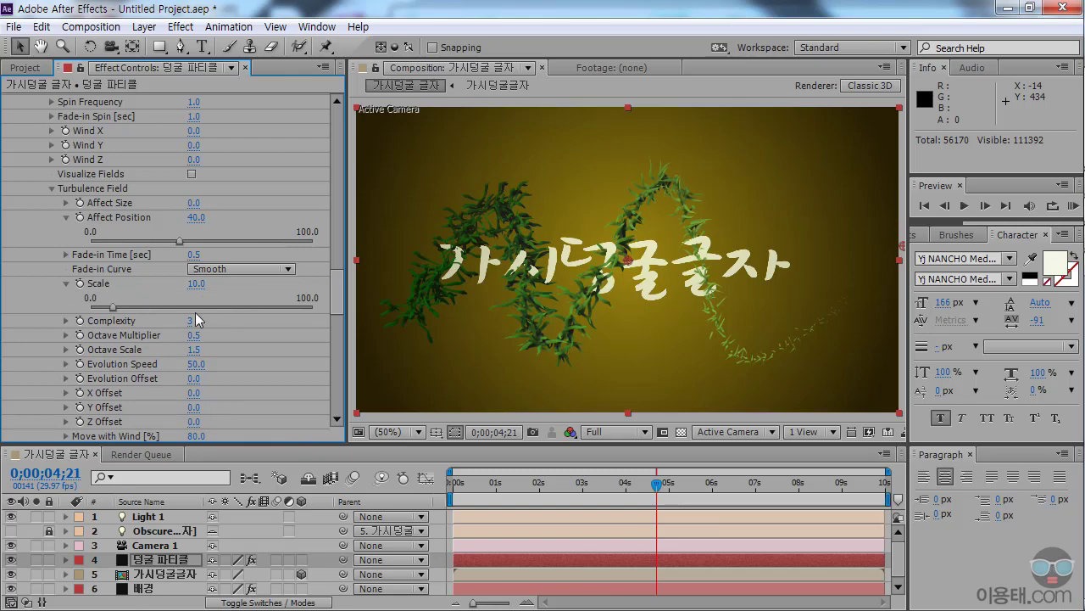
pyautogui.click(163, 306)
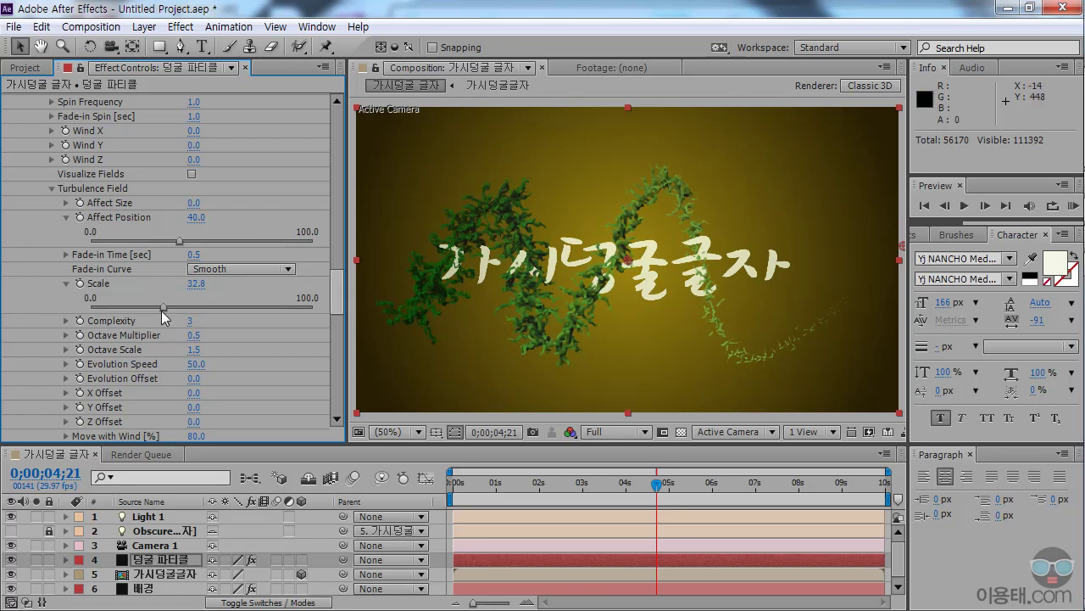
pyautogui.click(195, 284)
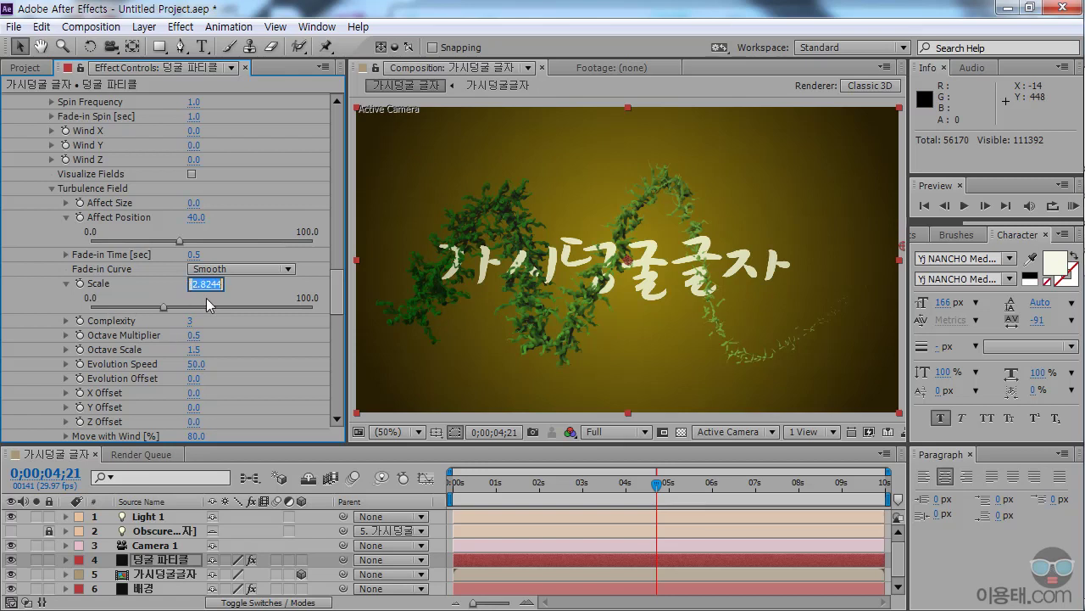
pyautogui.press('Return')
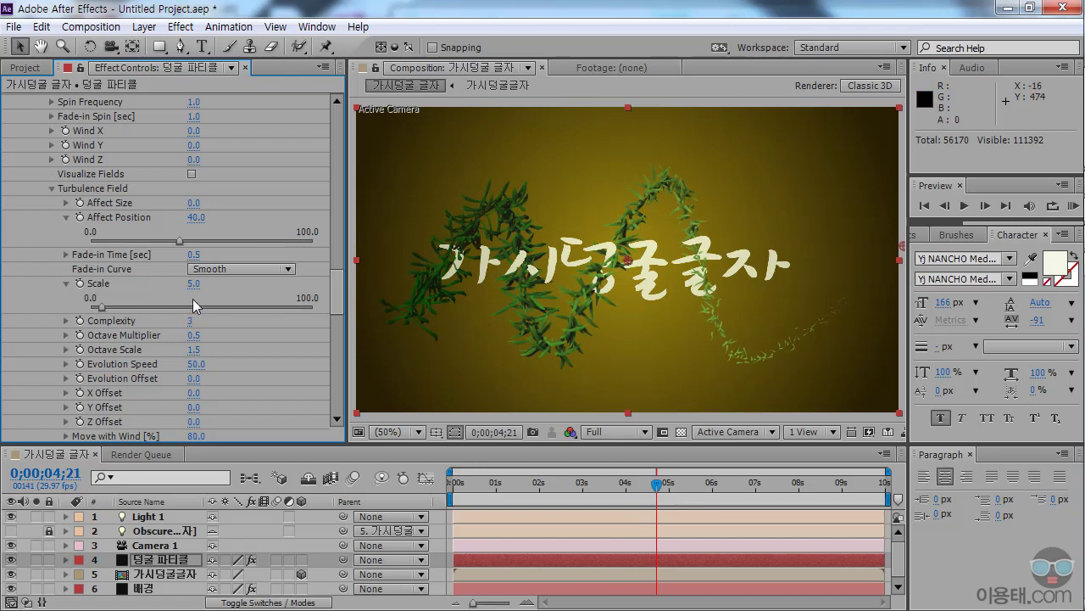
# Set the Turbulence Field's Affect Position to 50 and preview the vine at different times between 0;00;02;14 and 0;00;04;16
pyautogui.click(198, 219)
pyautogui.write('50')
pyautogui.press('Return')
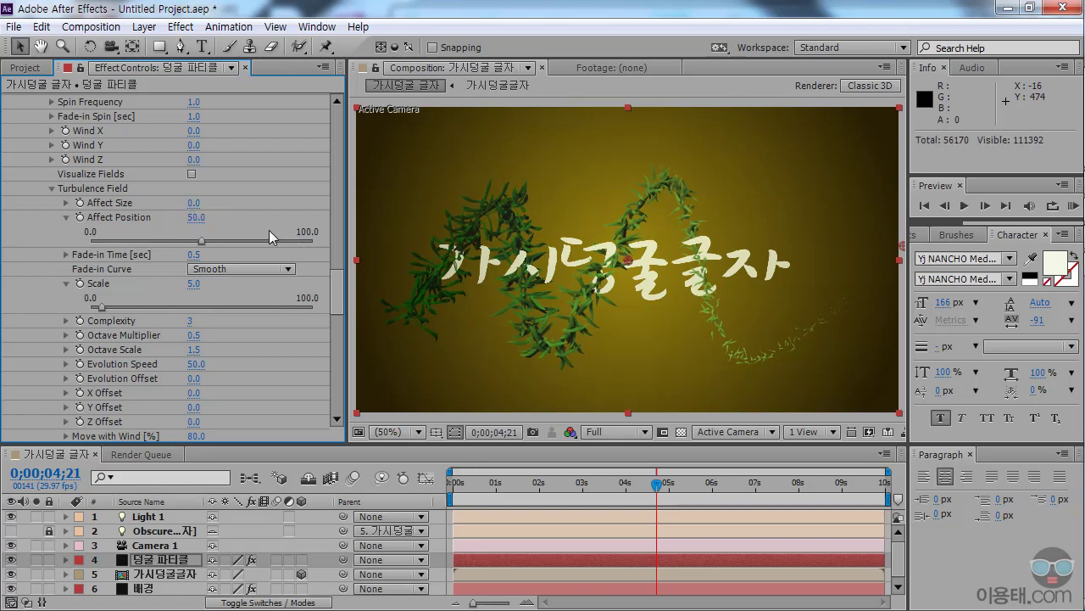
pyautogui.moveTo(658, 483)
pyautogui.mouseDown()
pyautogui.moveTo(543, 481)
pyautogui.moveTo(650, 486)
pyautogui.mouseUp()
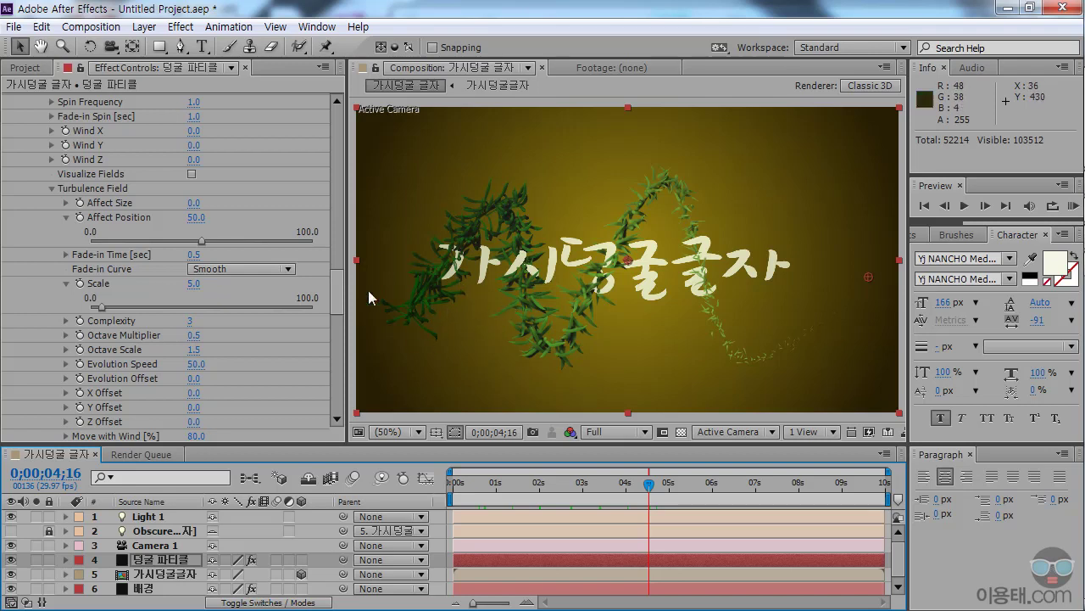
pyautogui.moveTo(339, 291); pyautogui.dragTo(338, 307)
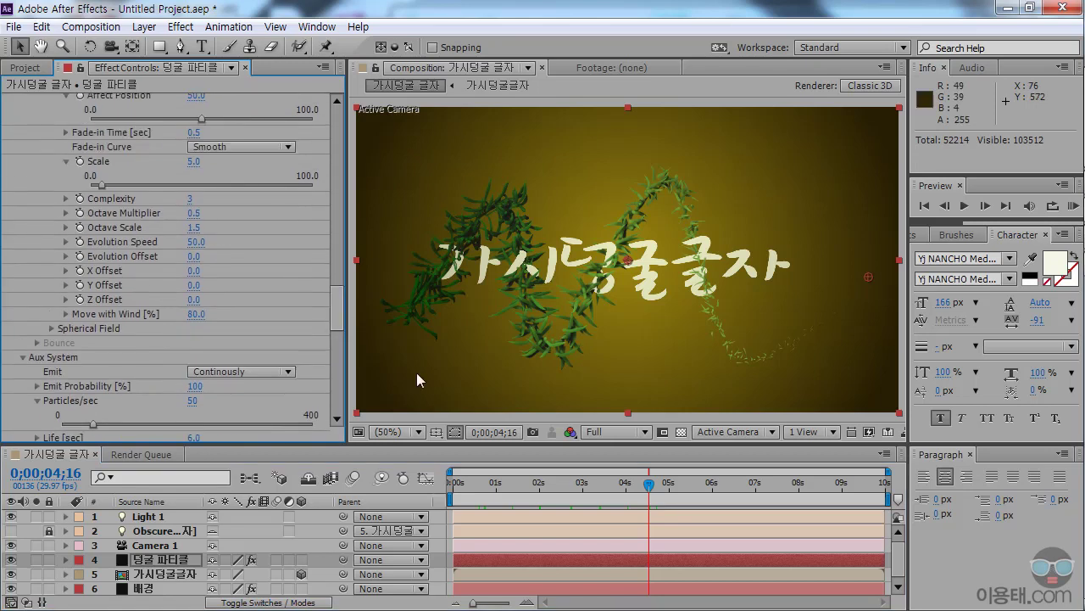
pyautogui.moveTo(475, 483); pyautogui.dragTo(639, 496)
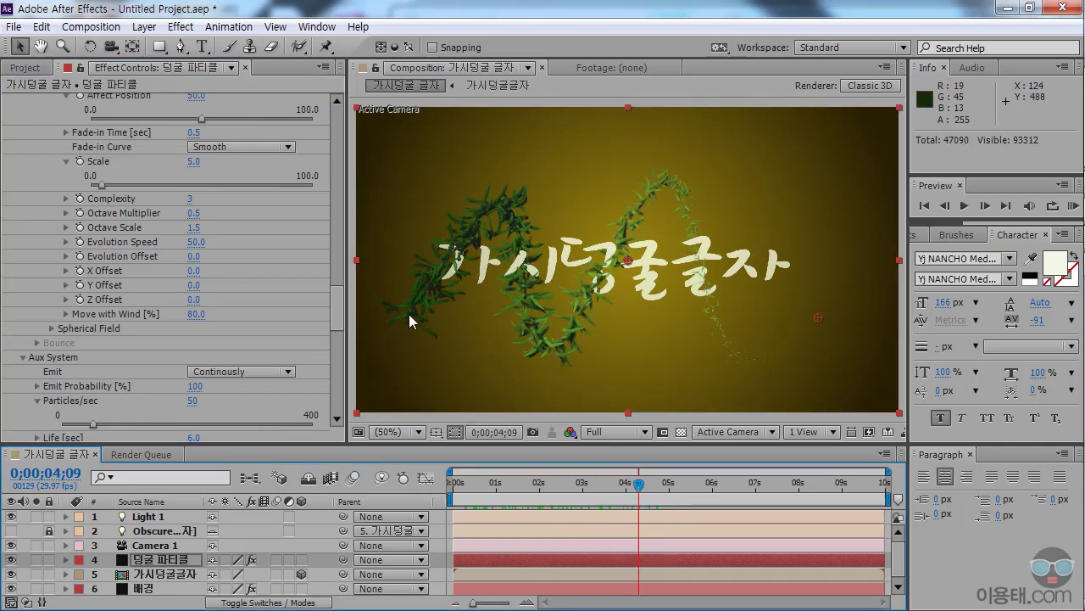
pyautogui.click(559, 487)
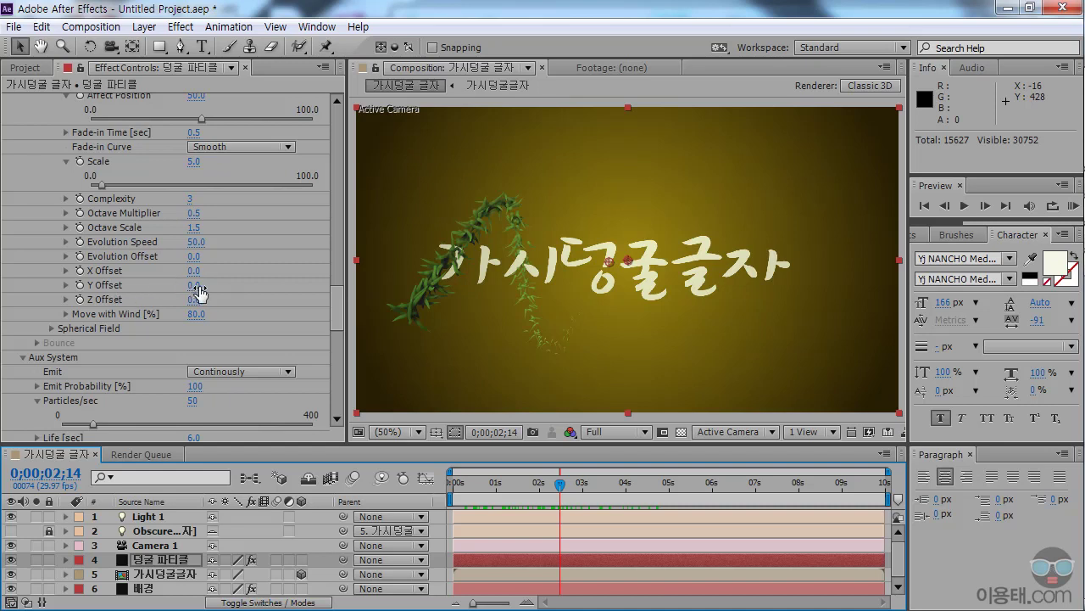
pyautogui.click(605, 483)
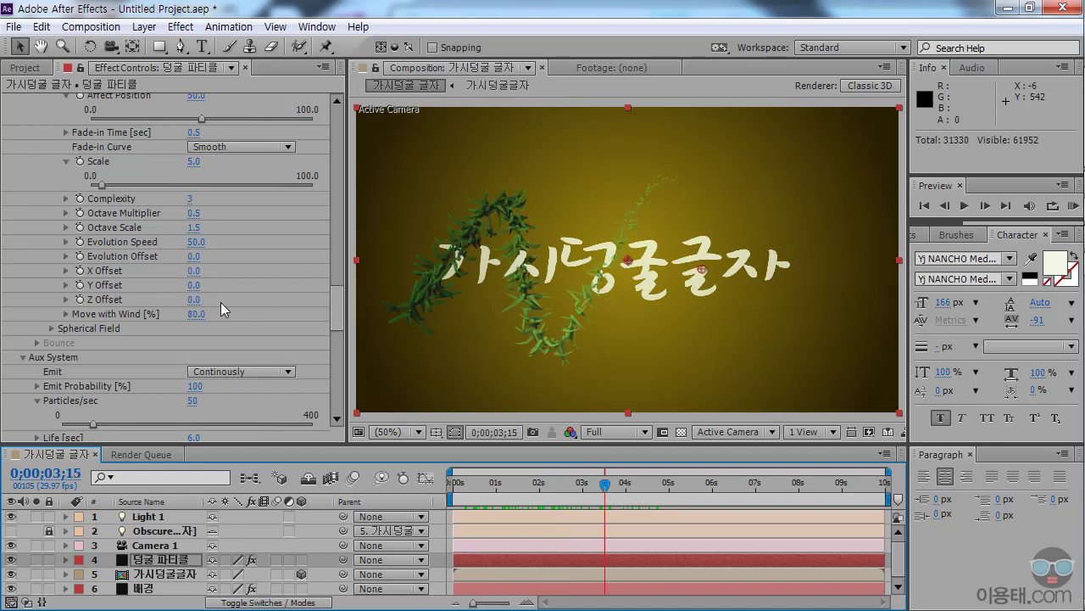
# Try the Turbulence Field's X Offset at 300 and at 100, and undo both changes
pyautogui.click(194, 270)
pyautogui.write('300')
pyautogui.press('Return')
pyautogui.click(218, 269)
pyautogui.write('100')
pyautogui.press('Return')
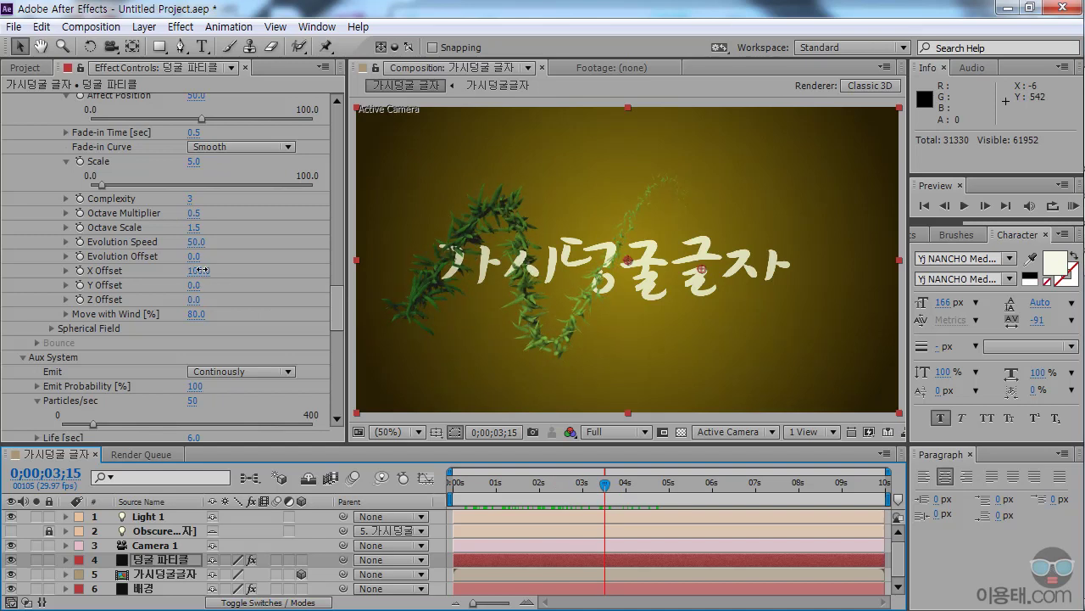
pyautogui.hotkey('ctrl', 'z')
pyautogui.hotkey('ctrl', 'z')
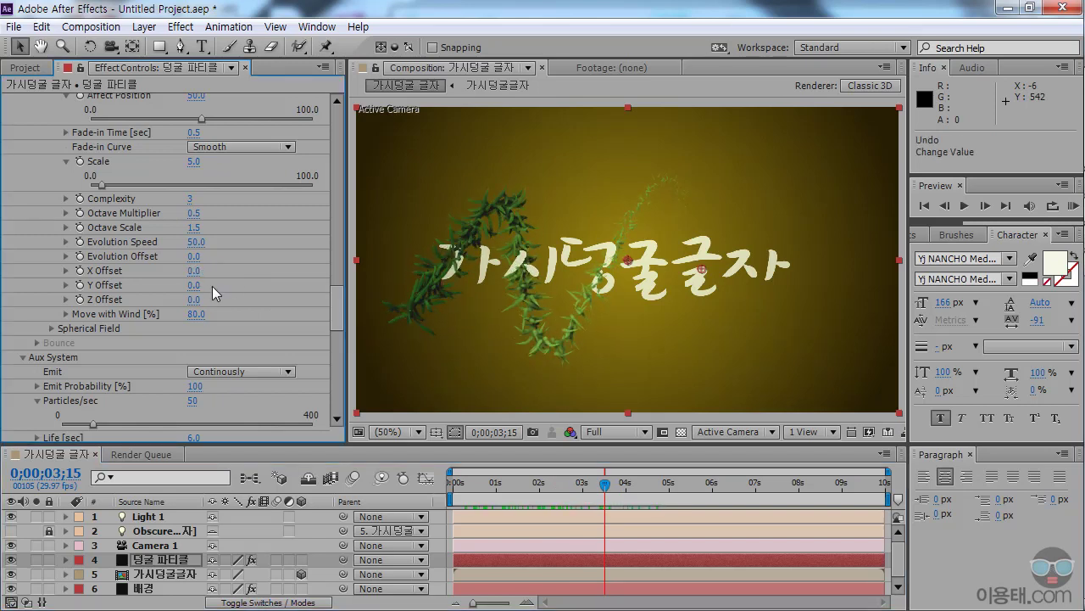
# Try shifting the Turbulence Field's Y Offset and raising its Z Offset to 400, undoing each change
pyautogui.moveTo(194, 292); pyautogui.dragTo(258, 307)
pyautogui.hotkey('ctrl', 'z')
pyautogui.moveTo(193, 299); pyautogui.dragTo(228, 299)
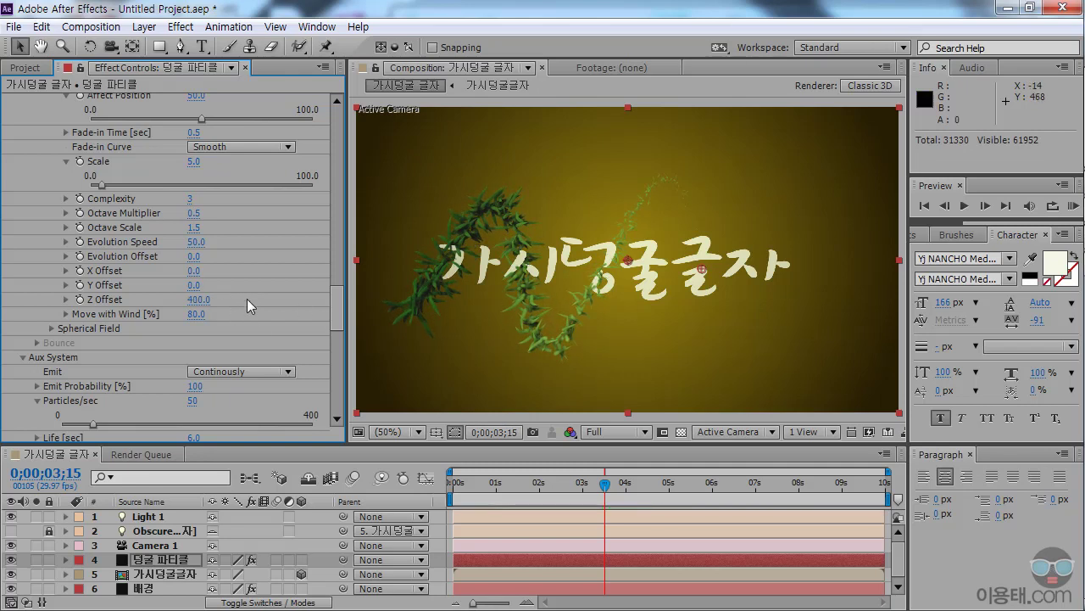
pyautogui.hotkey('ctrl', 'z')
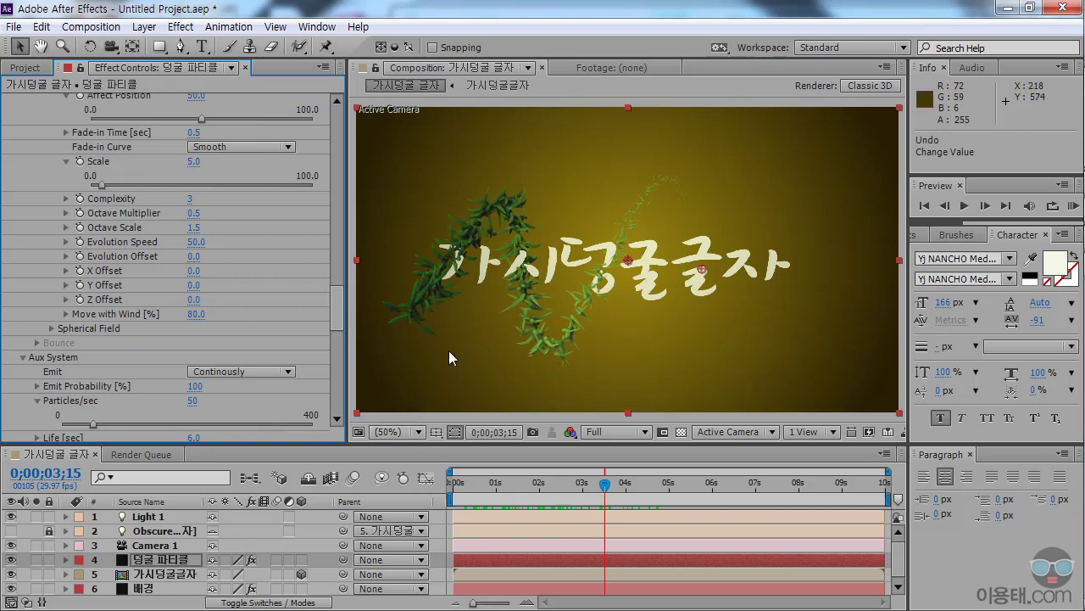
# Keyframe the Turbulence Field's Z Offset from 0 at 0;00;00;00 to 170 at 0;00;05;00
pyautogui.click(474, 484)
pyautogui.moveTo(475, 484); pyautogui.dragTo(421, 492)
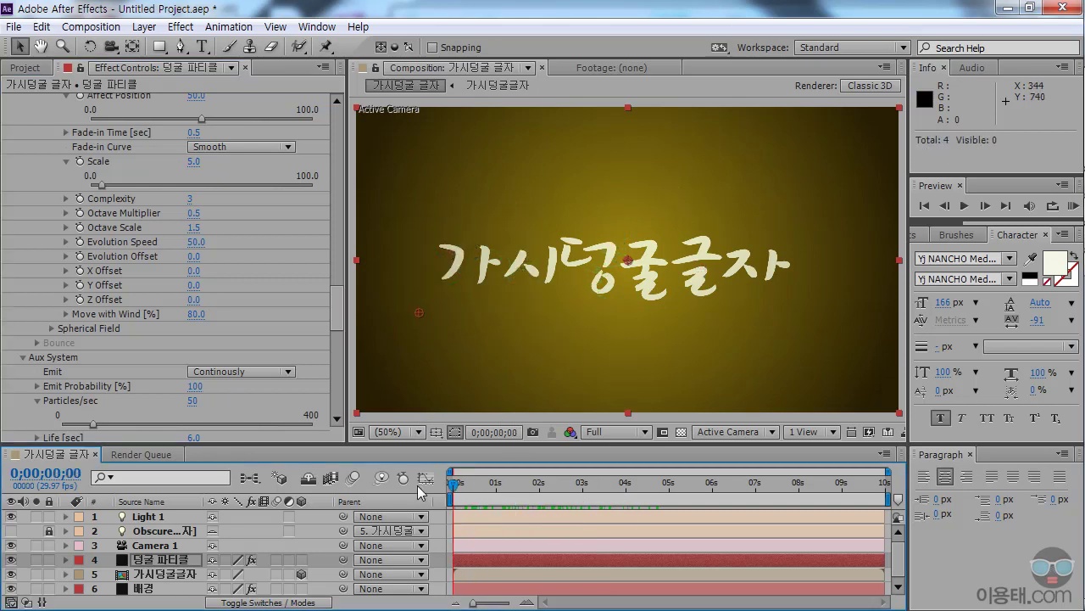
pyautogui.click(79, 299)
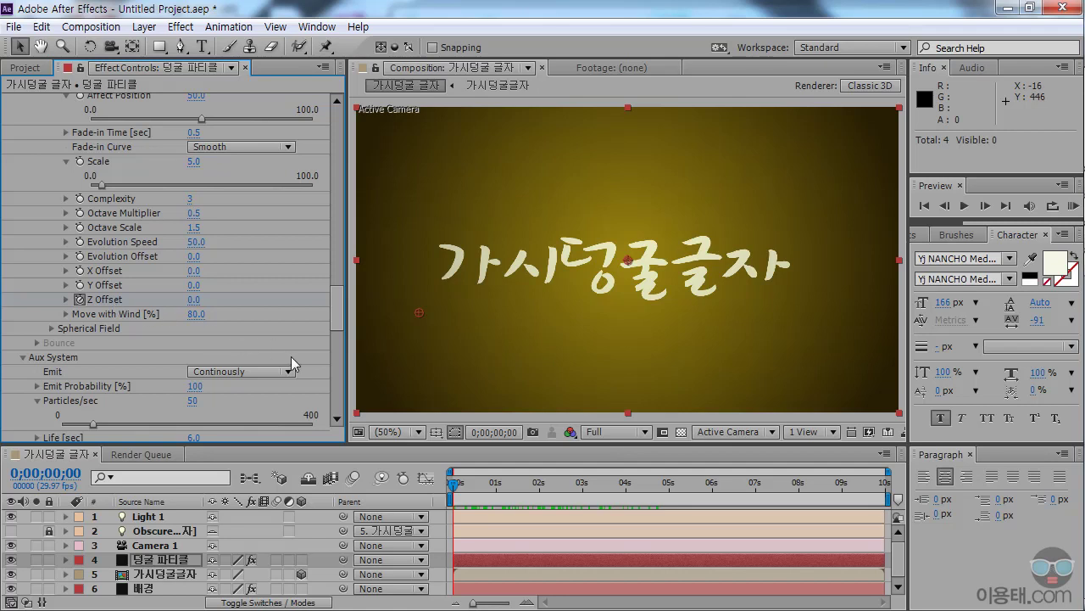
pyautogui.click(669, 490)
pyautogui.moveTo(669, 490); pyautogui.dragTo(670, 490)
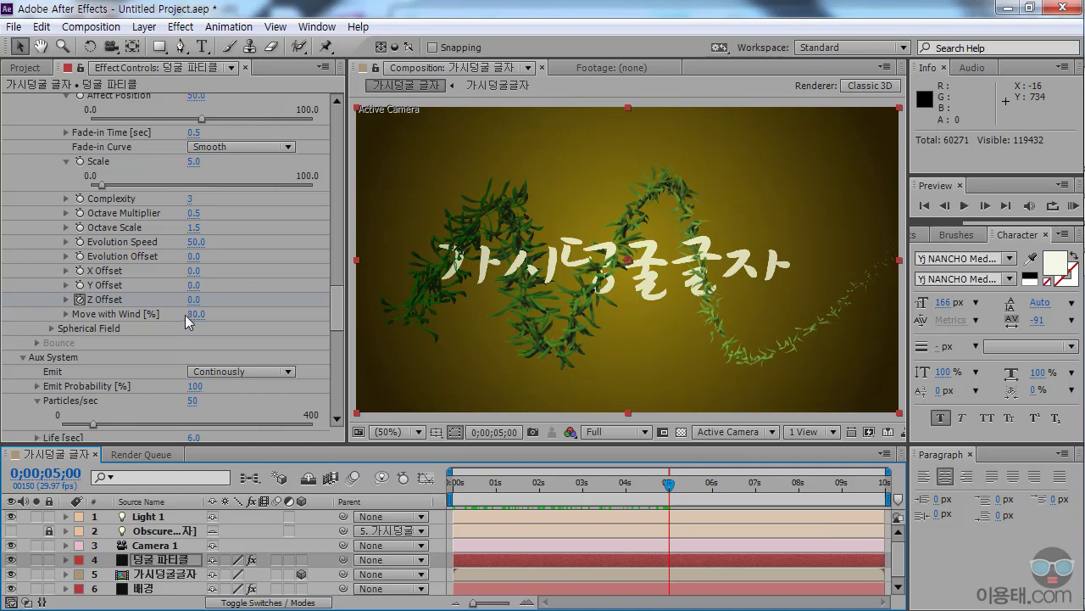
pyautogui.moveTo(194, 301)
pyautogui.mouseDown()
pyautogui.moveTo(220, 299)
pyautogui.moveTo(206, 299)
pyautogui.mouseUp()
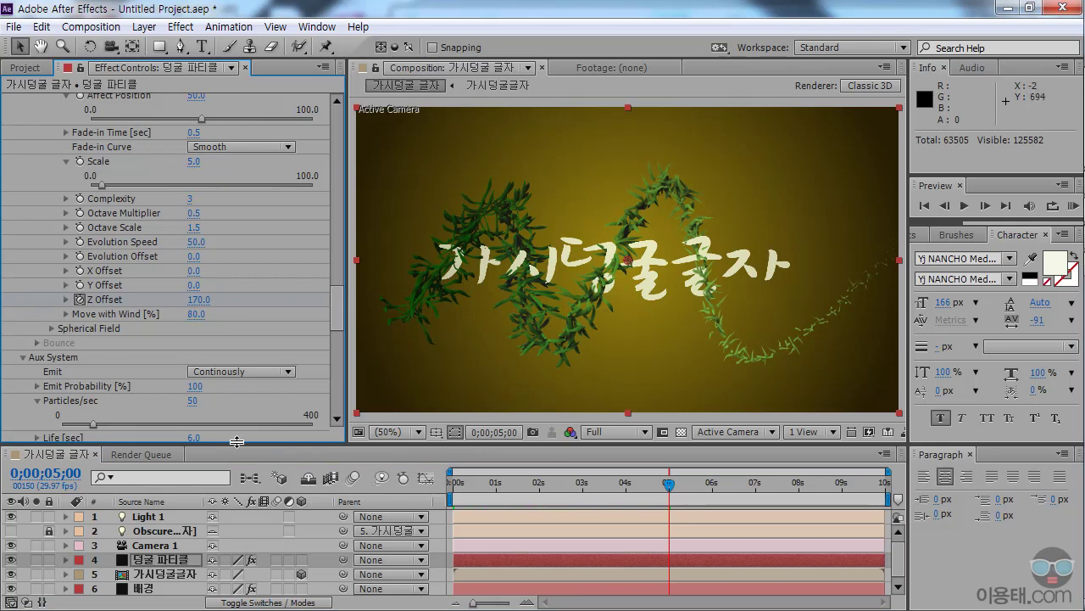
# Check the effect keyframes of the 덩굴 파티클 layer in the timeline and preview the vine's growth up to 0;00;05;12
pyautogui.moveTo(237, 445); pyautogui.dragTo(237, 396)
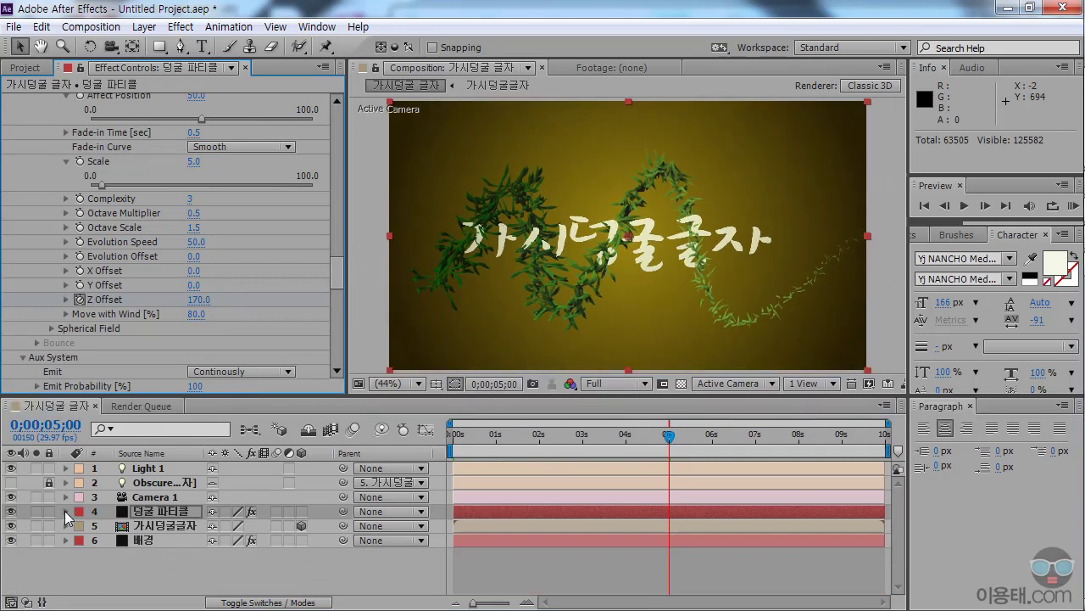
pyautogui.click(65, 512)
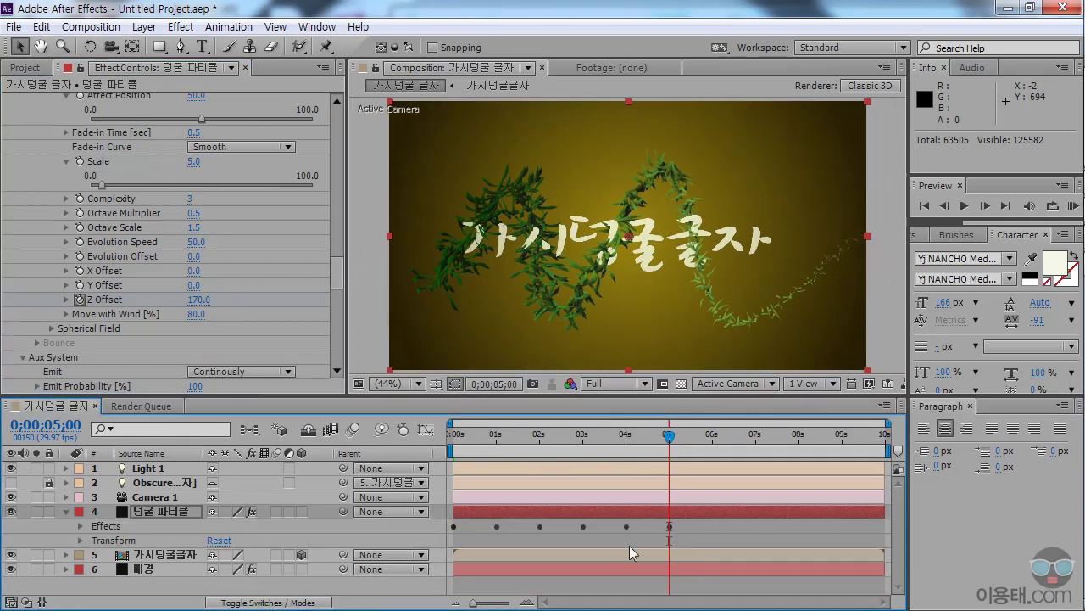
pyautogui.click(65, 511)
pyautogui.moveTo(237, 401); pyautogui.dragTo(238, 434)
pyautogui.moveTo(506, 465); pyautogui.dragTo(678, 472)
pyautogui.press('space')
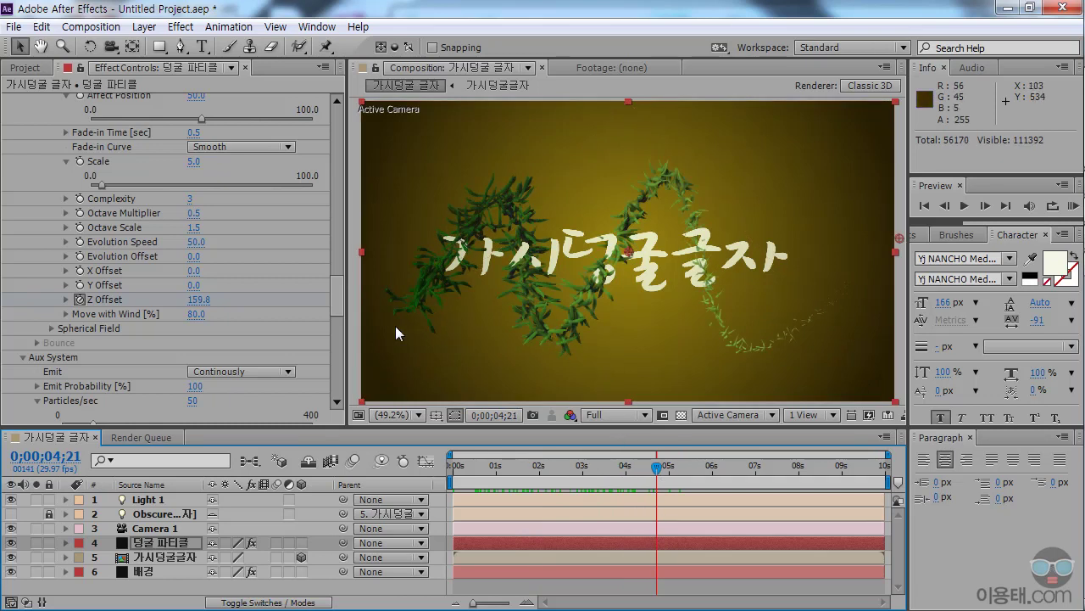
pyautogui.moveTo(336, 295); pyautogui.dragTo(346, 256)
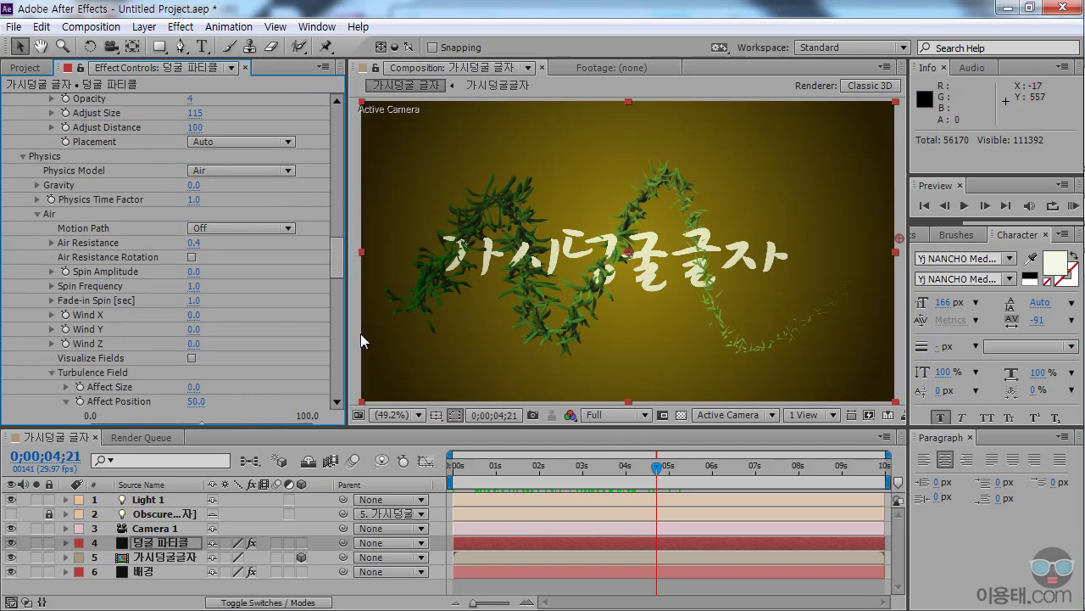
pyautogui.moveTo(657, 468); pyautogui.dragTo(691, 483)
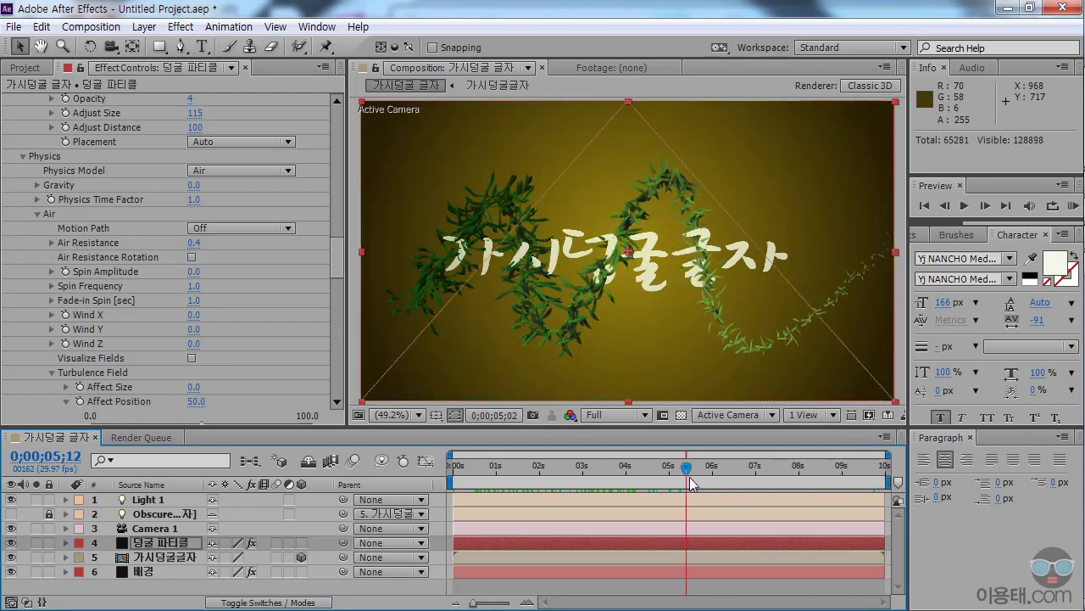
# Try the Emitter's Velocity from Motion at 20% with the playhead at 0;00;03;28, and reset it to 0
pyautogui.moveTo(335, 260); pyautogui.dragTo(338, 128)
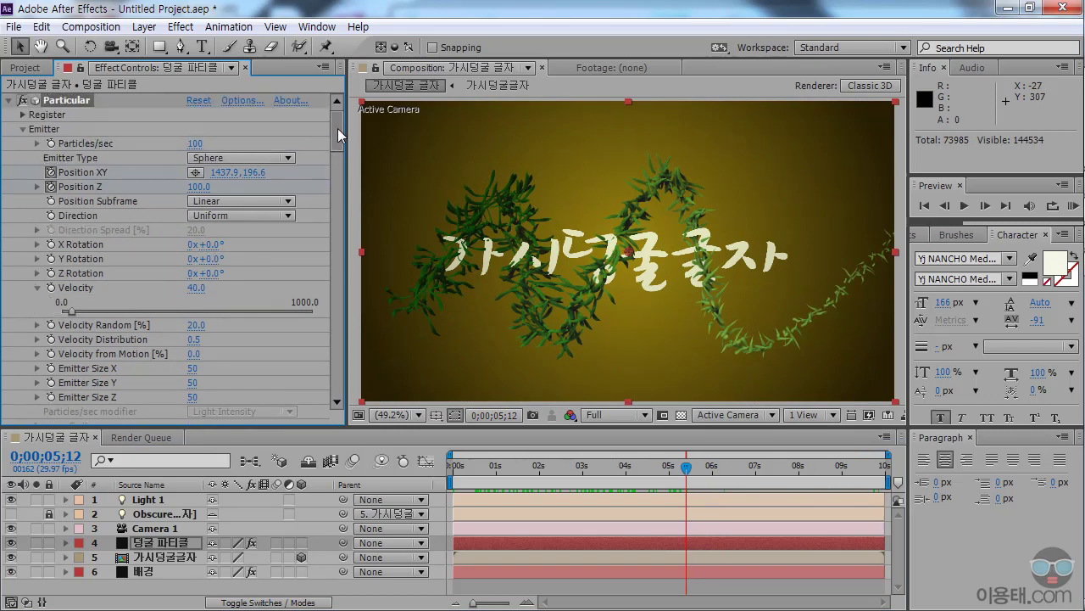
pyautogui.moveTo(521, 471); pyautogui.dragTo(627, 472)
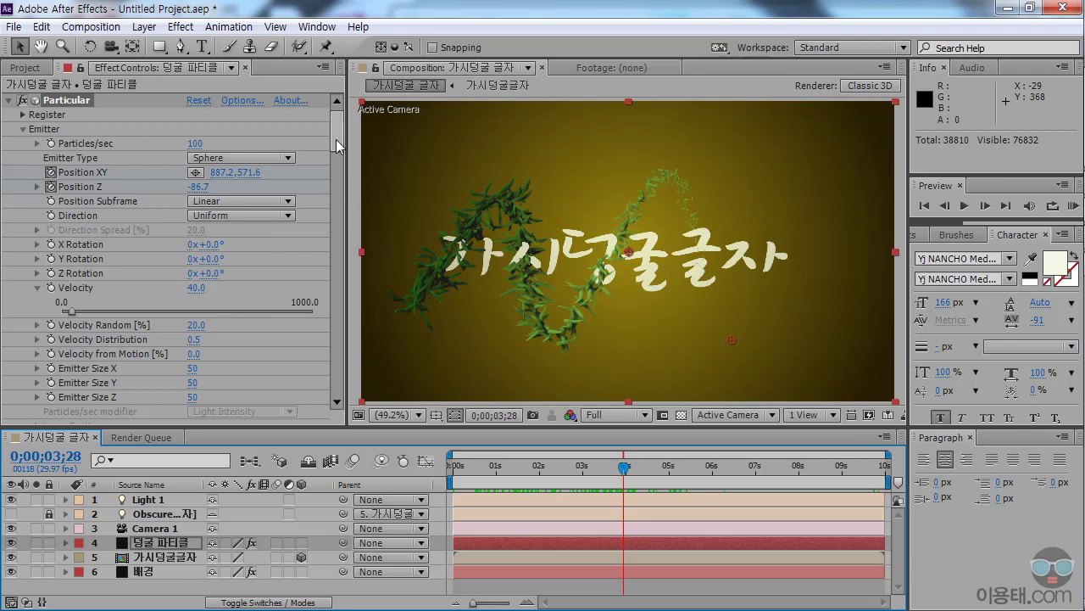
pyautogui.moveTo(336, 139); pyautogui.dragTo(336, 149)
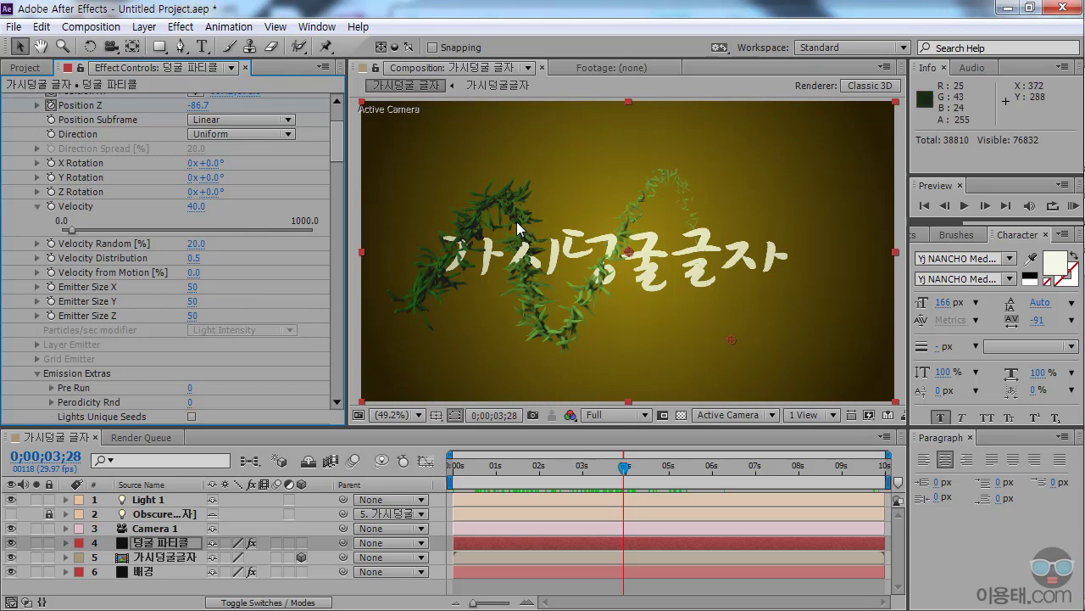
pyautogui.click(195, 273)
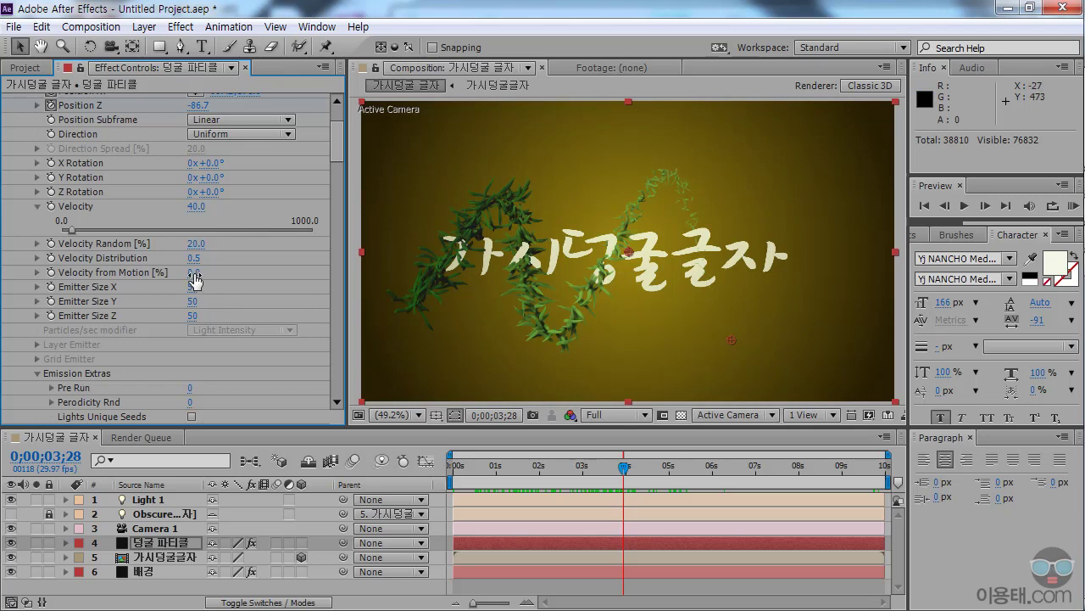
pyautogui.write('20')
pyautogui.press('Return')
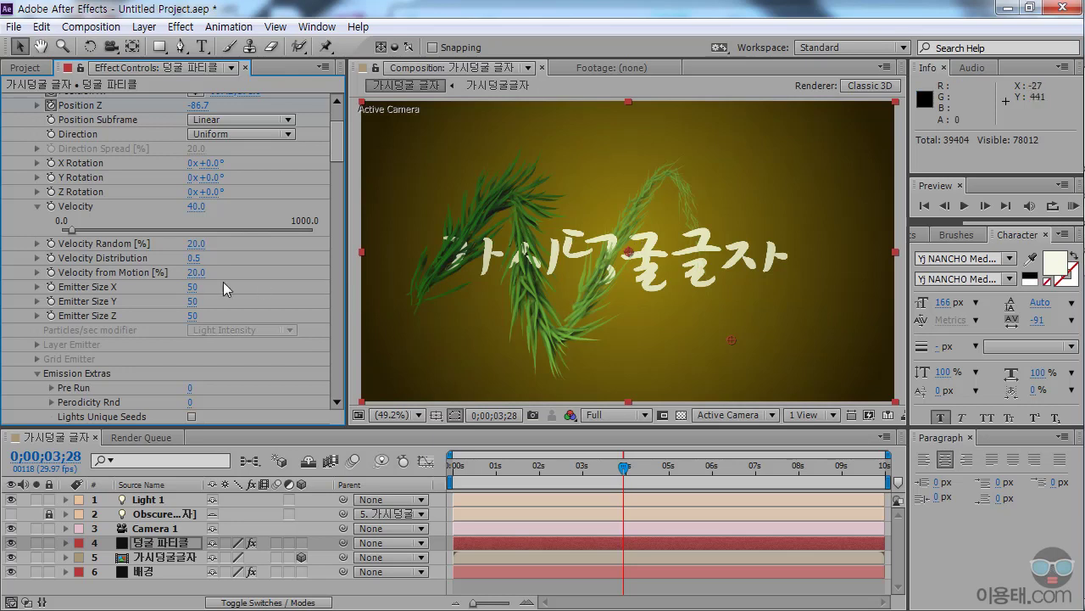
pyautogui.click(196, 273)
pyautogui.write('0')
pyautogui.press('Return')
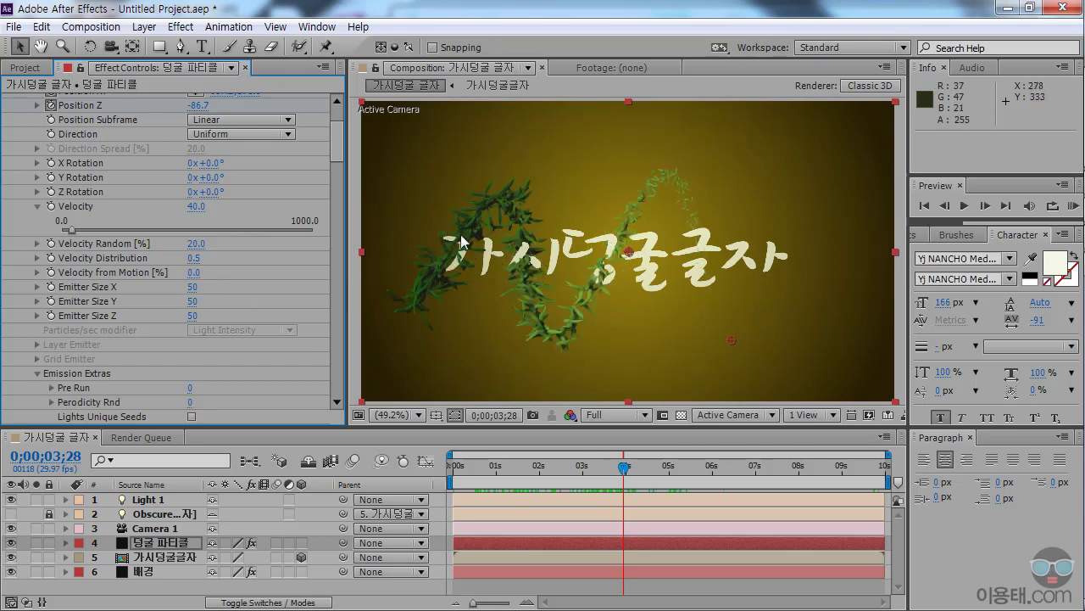
# Set the Emitter's Velocity from Motion to 5% and preview the vine's growth up to 0;00;04;02
pyautogui.click(192, 272)
pyautogui.write('5')
pyautogui.press('Return')
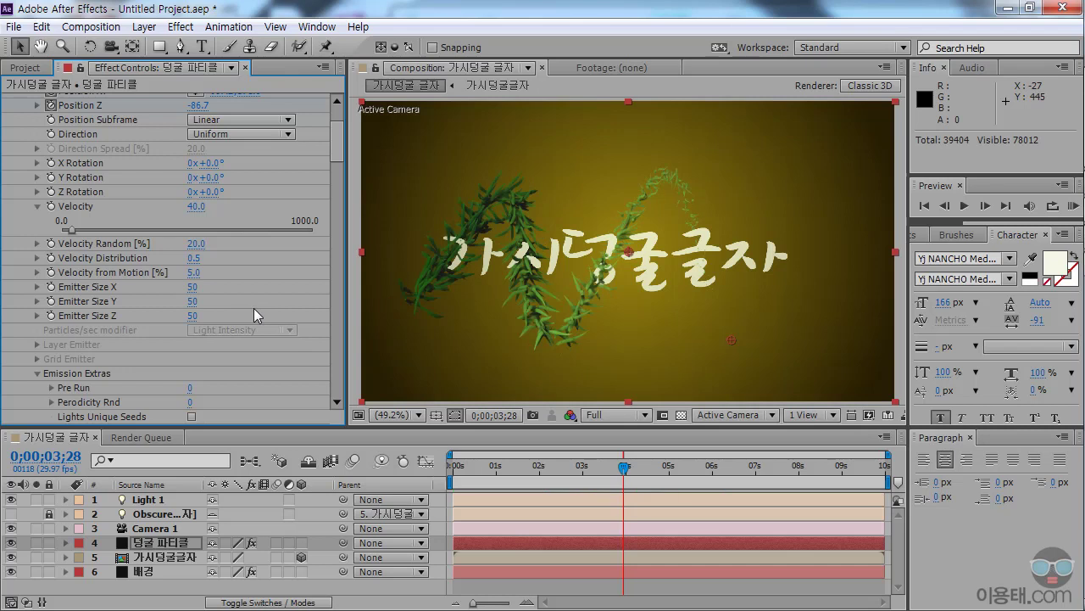
pyautogui.moveTo(487, 465); pyautogui.dragTo(633, 474)
# Compare the vine with Velocity from Motion at 0 and at 5%, ending on 5%
pyautogui.click(191, 273)
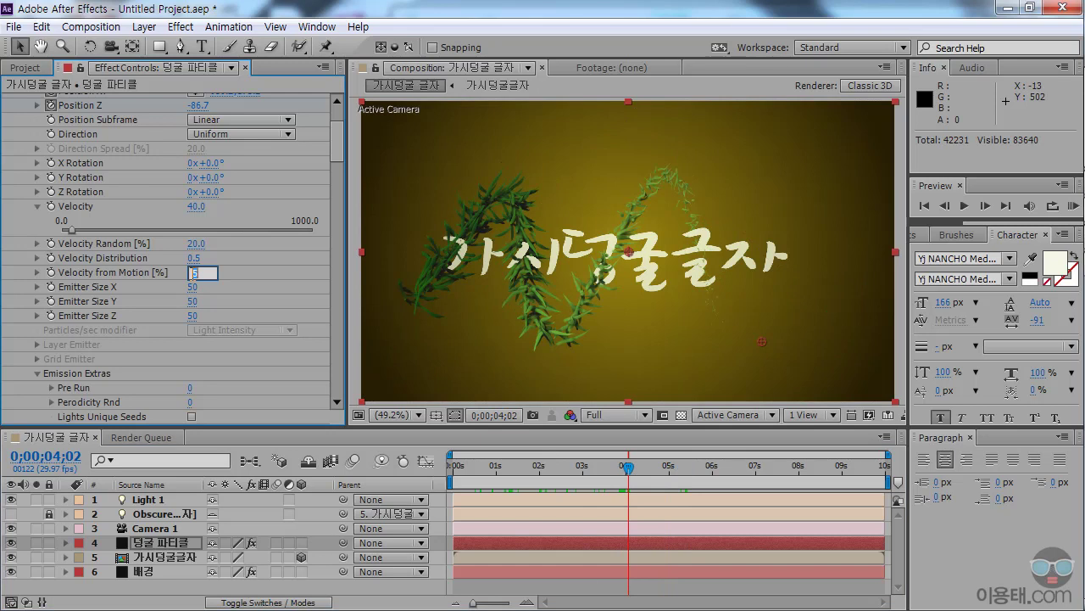
pyautogui.press('Return')
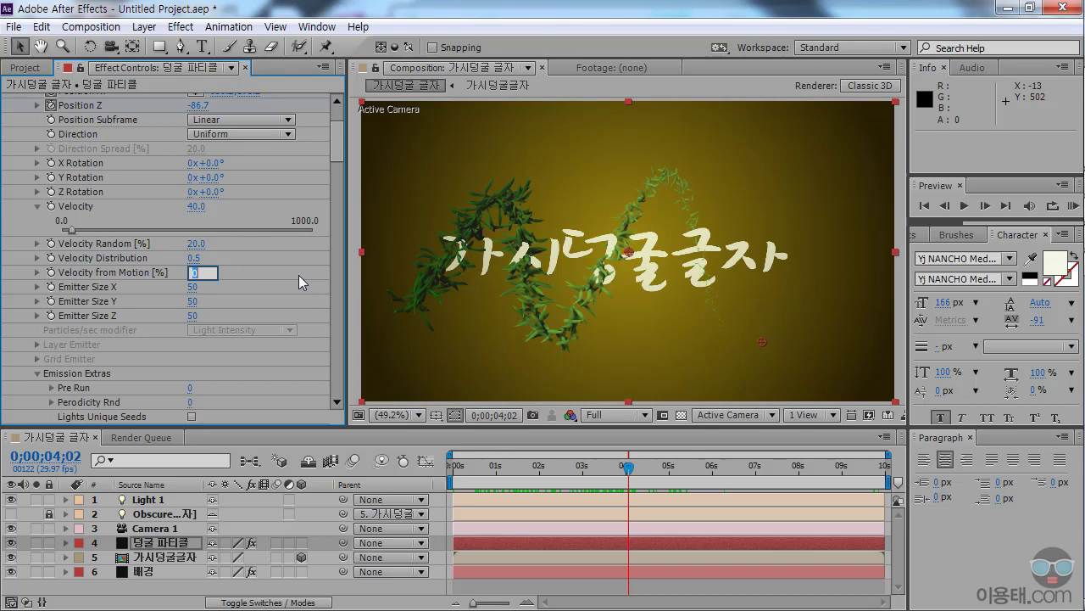
pyautogui.write('5')
pyautogui.press('Return')
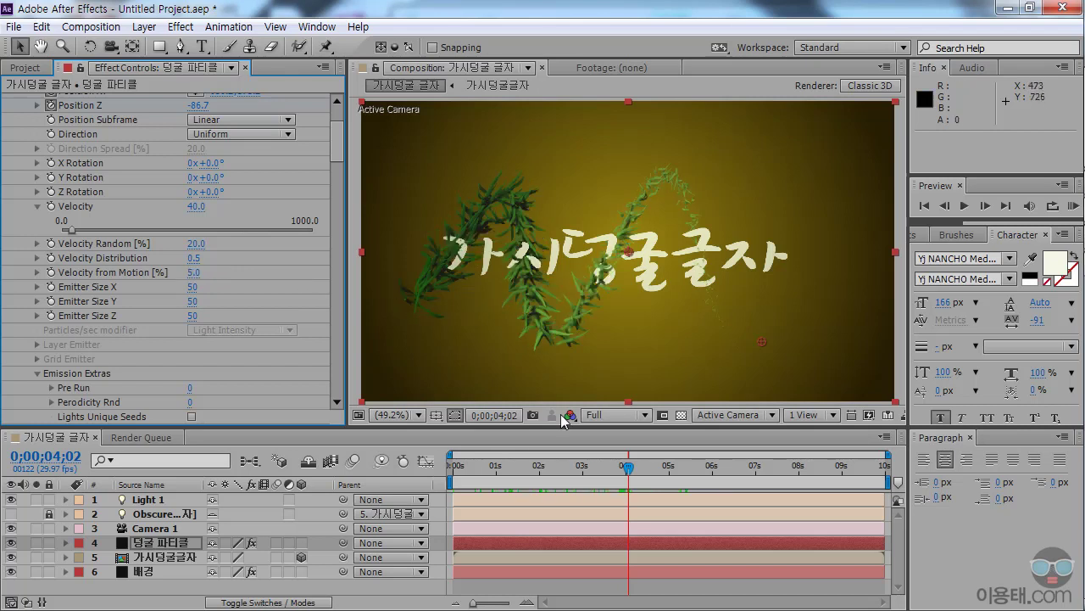
# Try the Physics Time Factor at 2.1 with the playhead at 0;00;05;00, and undo the change
pyautogui.moveTo(475, 475); pyautogui.dragTo(669, 475)
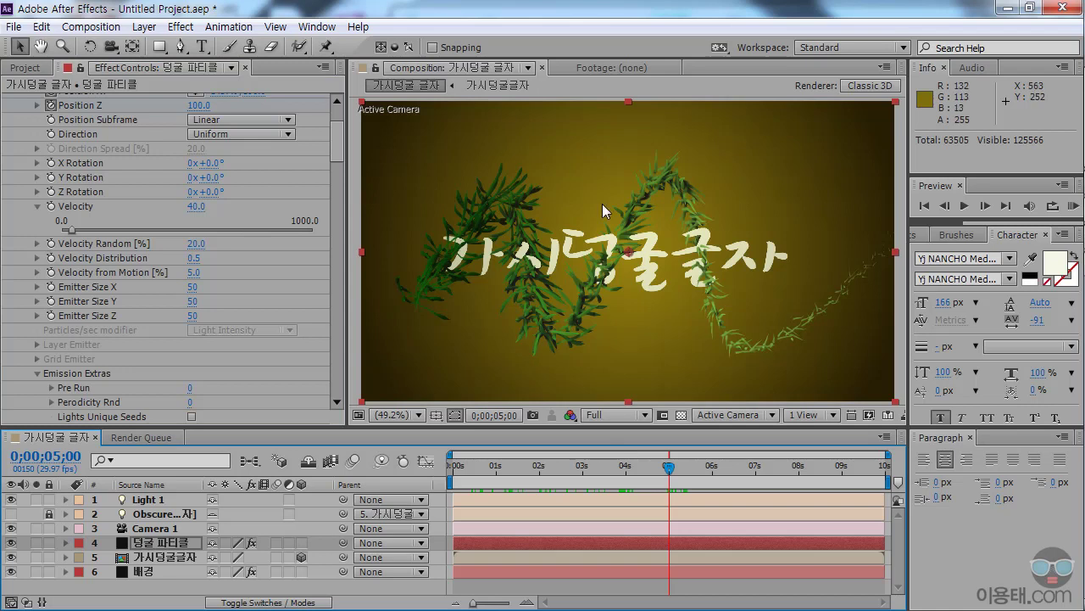
pyautogui.moveTo(335, 141); pyautogui.dragTo(337, 262)
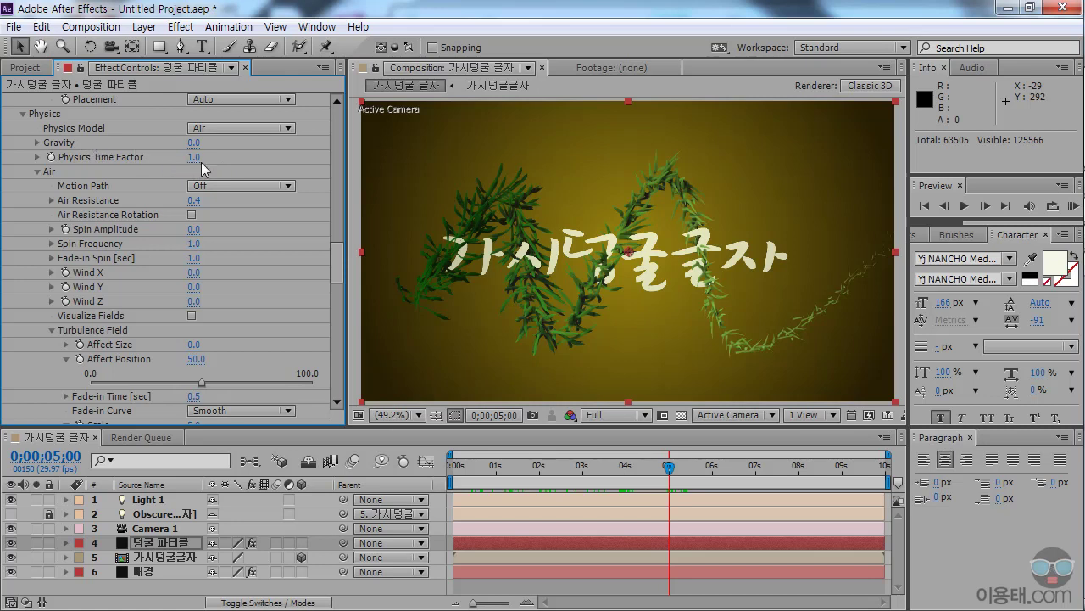
pyautogui.moveTo(195, 158); pyautogui.dragTo(217, 161)
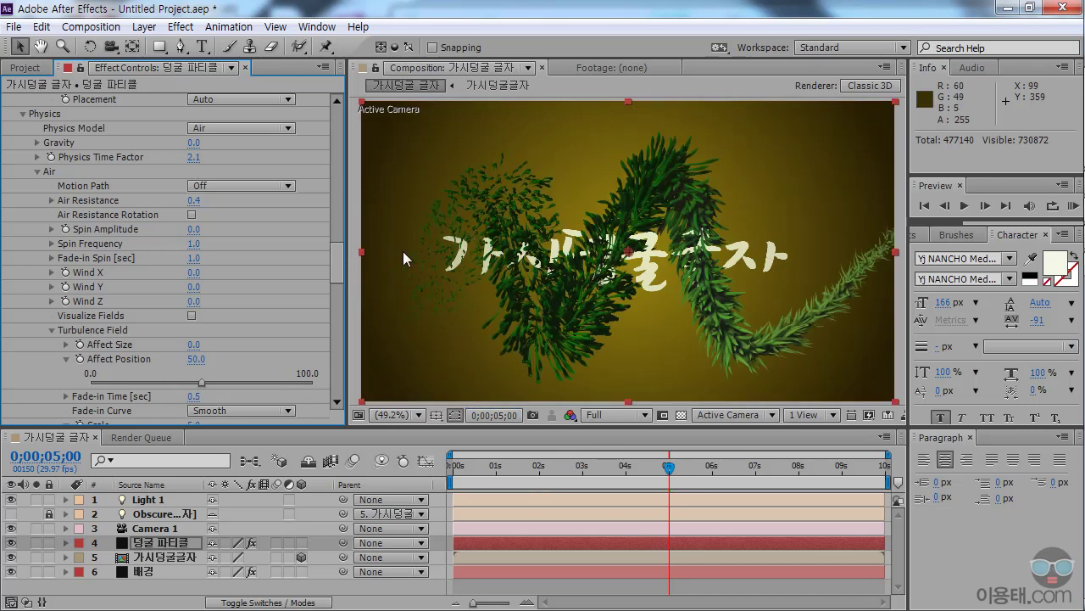
pyautogui.hotkey('ctrl', 'z')
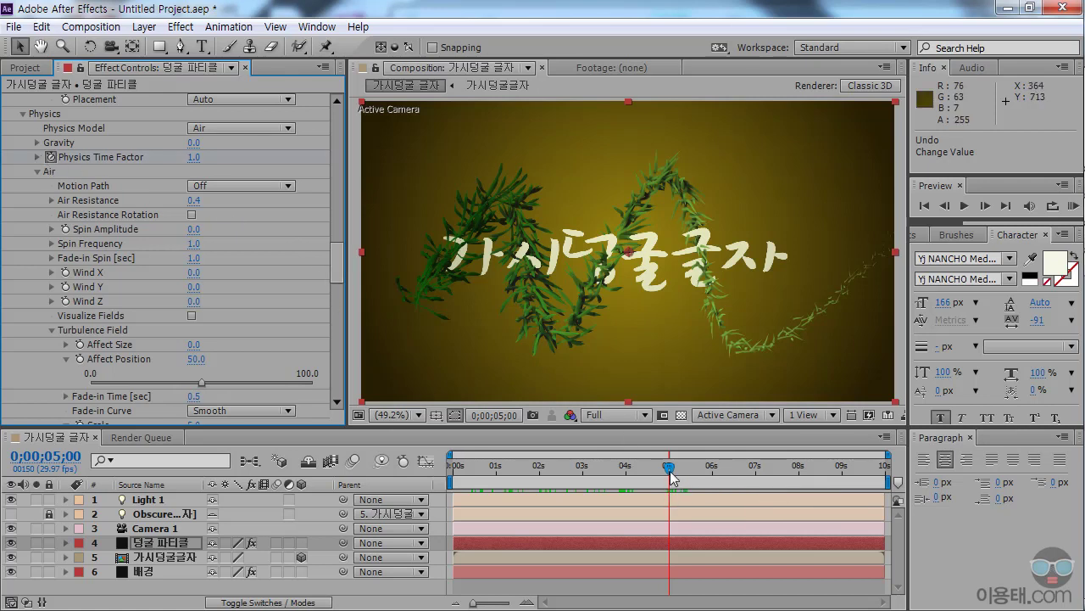
# Set the Physics Time Factor to 0 at 0;00;06;00 and preview the frozen vine up to 0;00;07;14
pyautogui.moveTo(670, 478); pyautogui.dragTo(716, 483)
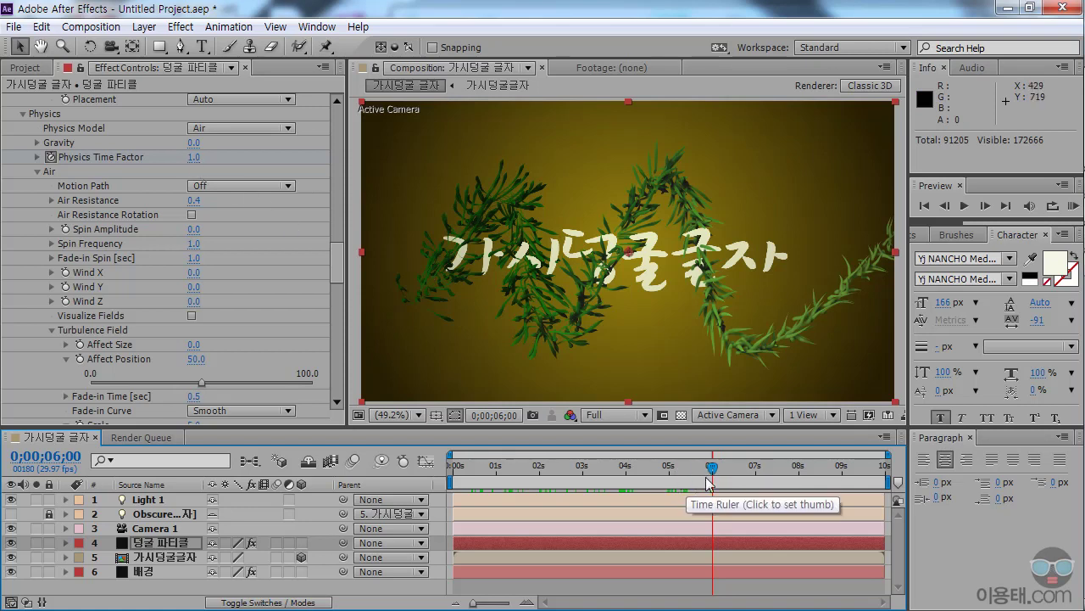
pyautogui.click(194, 158)
pyautogui.write('0')
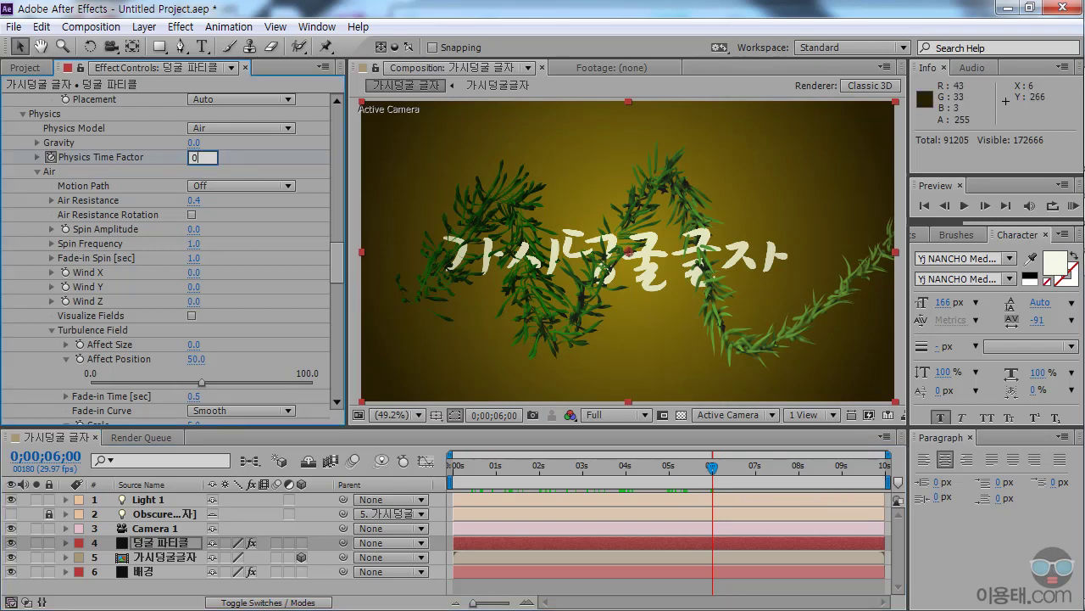
pyautogui.press('Return')
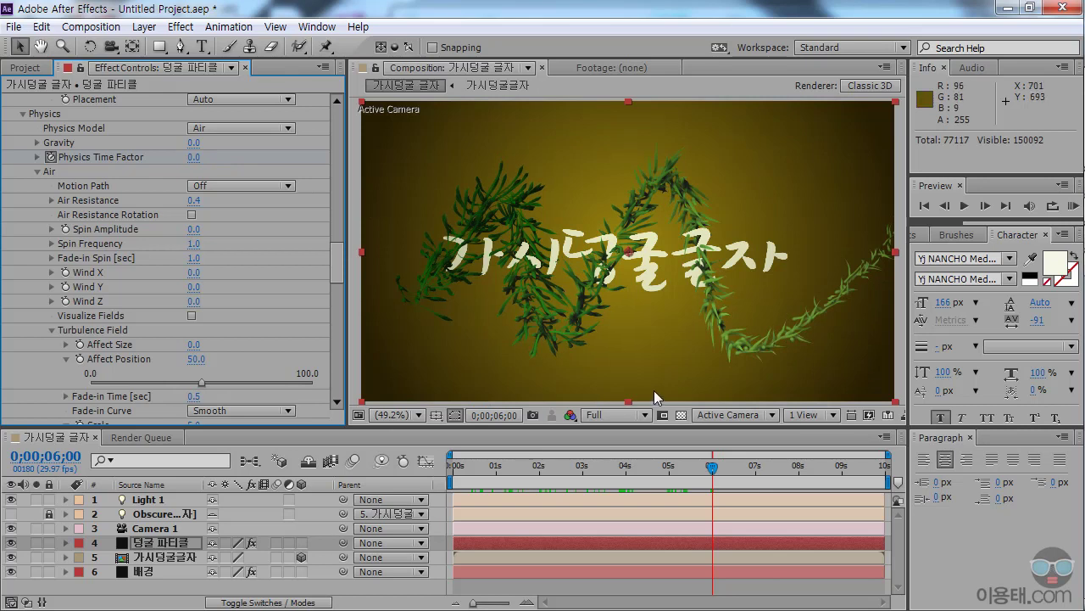
pyautogui.moveTo(712, 474); pyautogui.dragTo(740, 477)
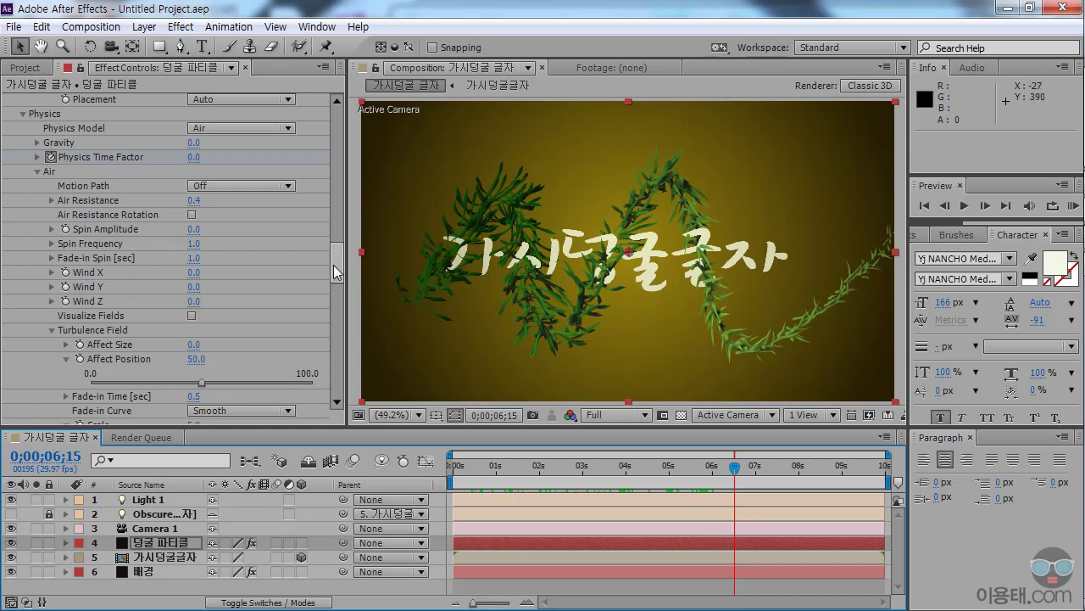
pyautogui.click(565, 467)
pyautogui.moveTo(579, 470); pyautogui.dragTo(779, 475)
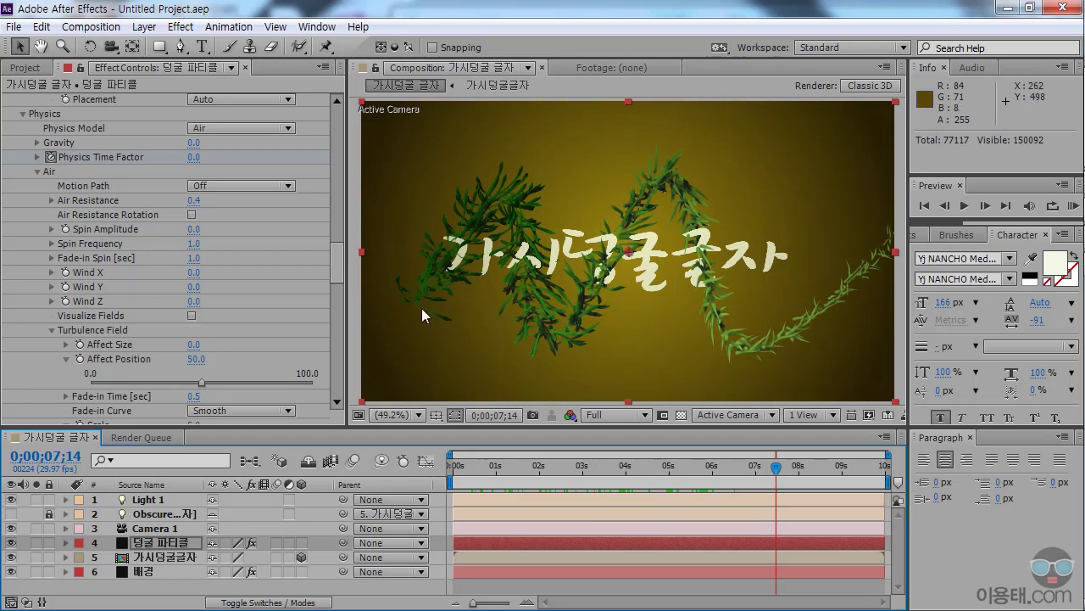
# Edit the colour of the dark green stop in the particles' Color over Life gradient
pyautogui.moveTo(338, 260)
pyautogui.mouseDown()
pyautogui.moveTo(338, 281)
pyautogui.moveTo(350, 203)
pyautogui.mouseUp()
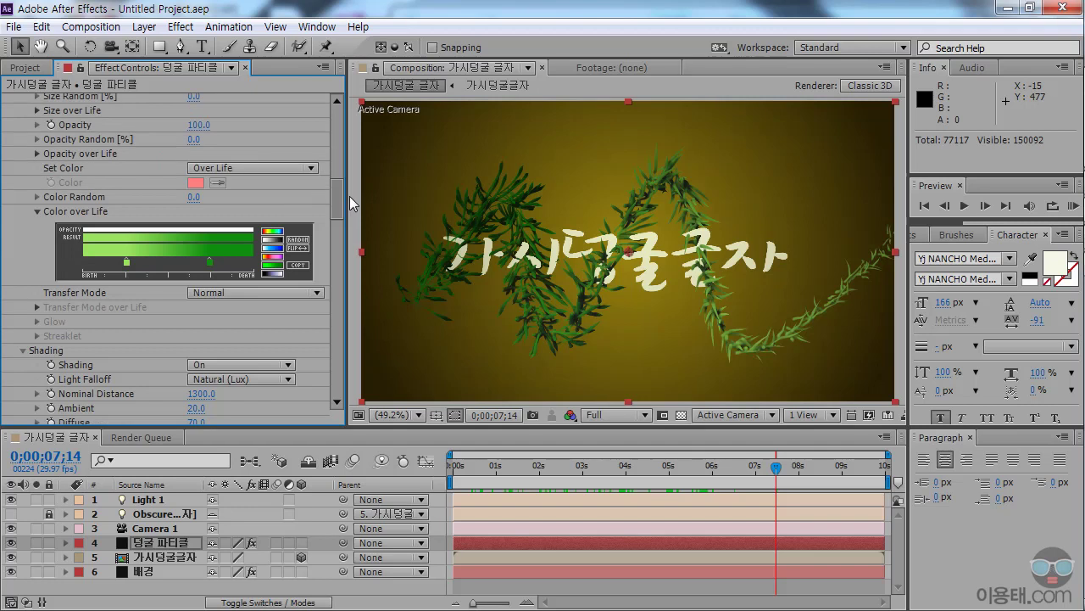
pyautogui.doubleClick(209, 263)
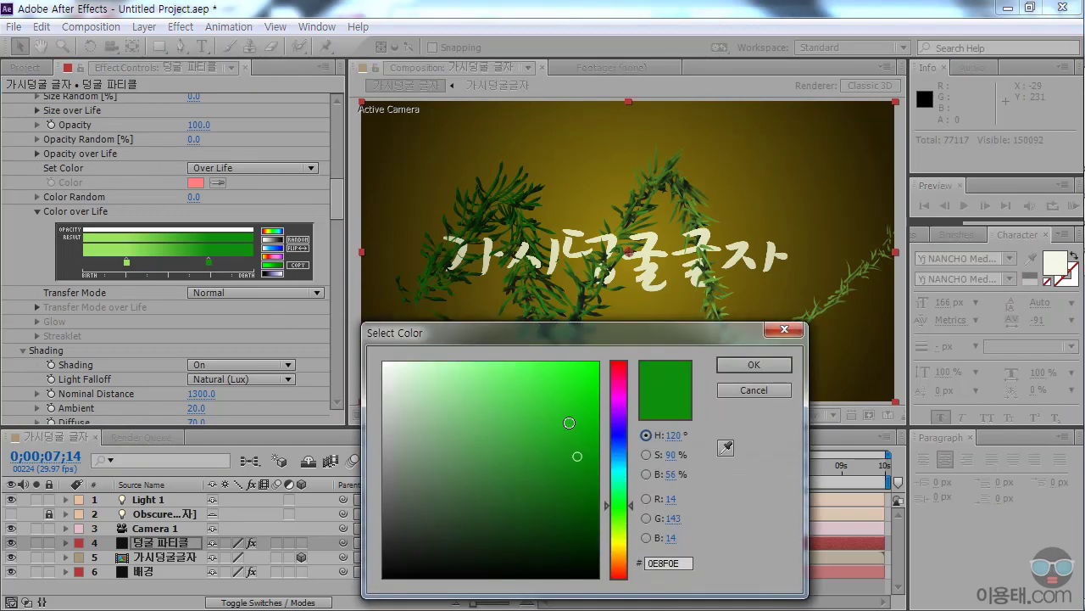
pyautogui.click(755, 364)
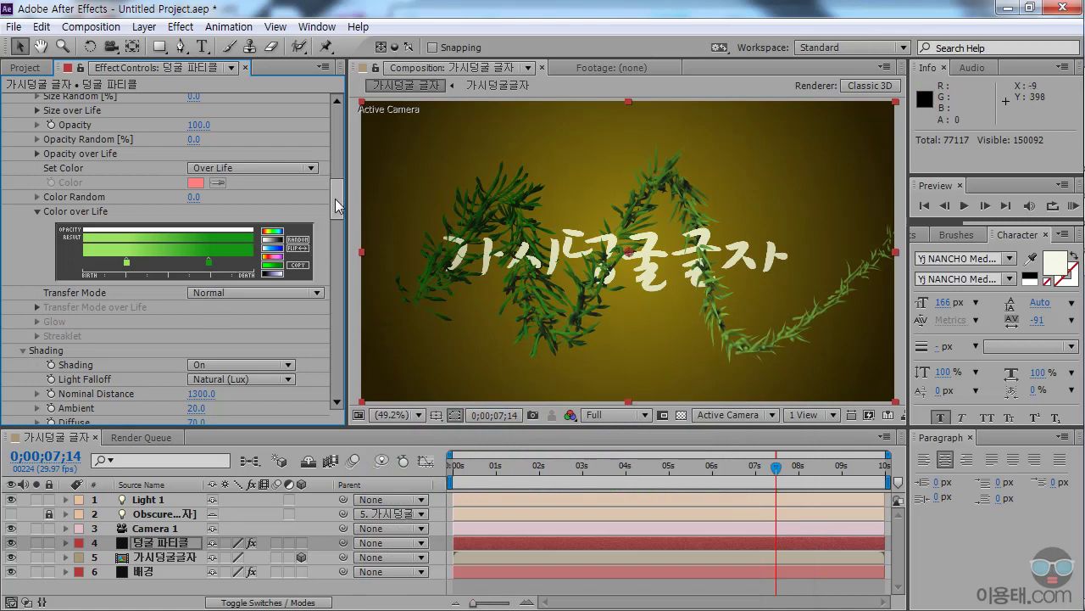
# Set the Emitter's Particles/sec to 300
pyautogui.scroll(-2, 337, 212)
pyautogui.moveTo(335, 205); pyautogui.dragTo(337, 128)
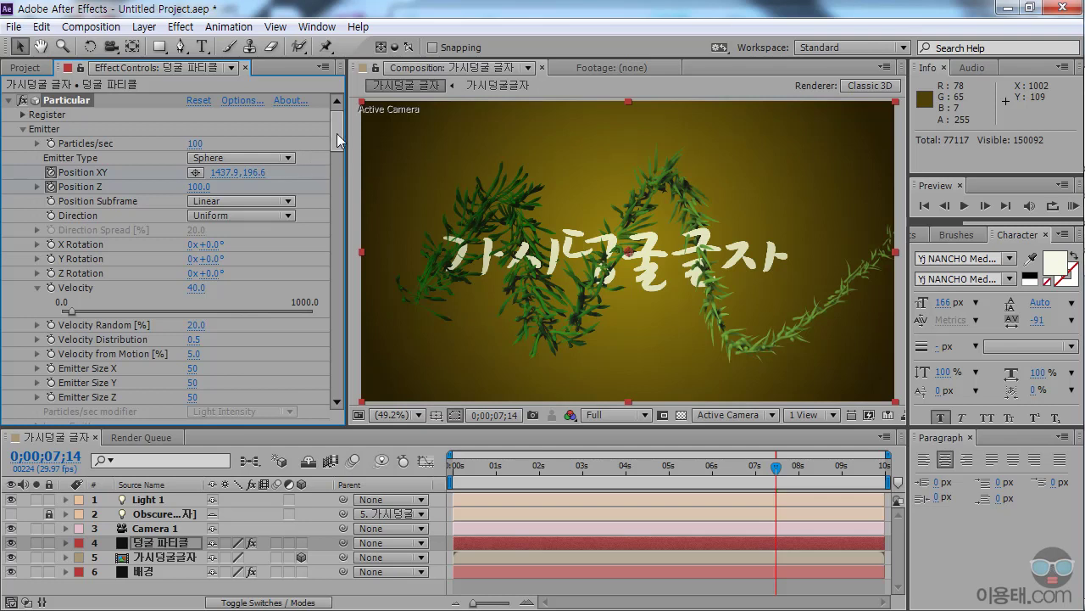
pyautogui.moveTo(337, 133); pyautogui.dragTo(340, 378)
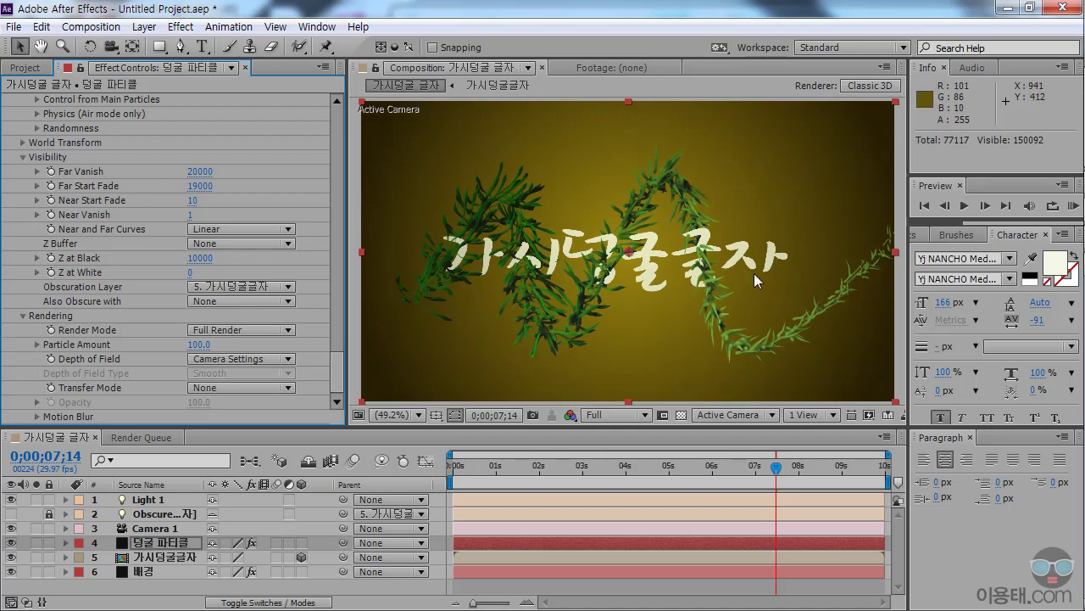
pyautogui.moveTo(336, 373); pyautogui.dragTo(336, 122)
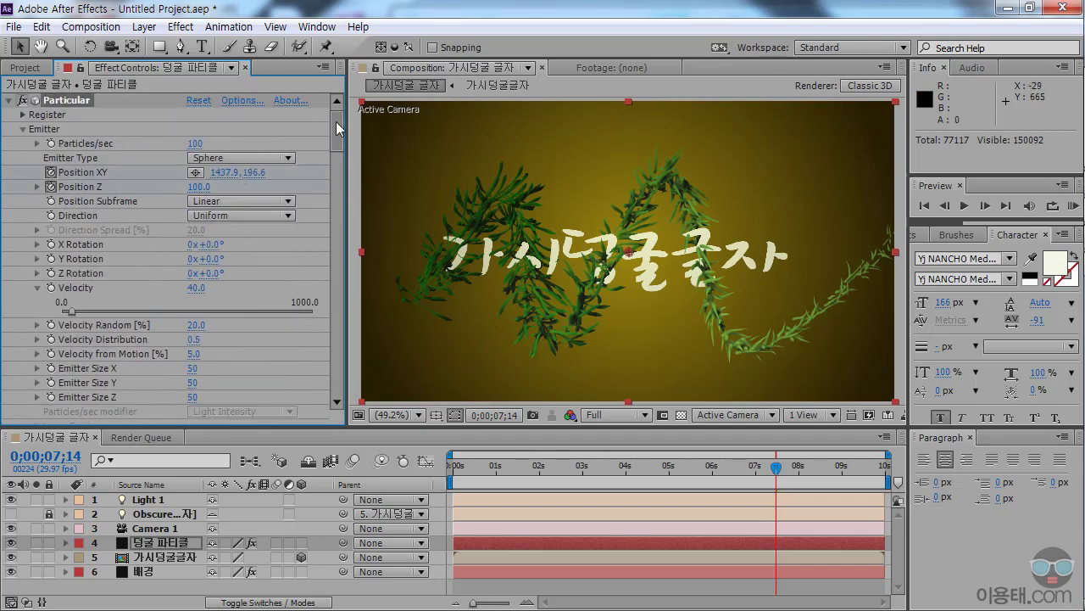
pyautogui.click(195, 144)
pyautogui.write('300')
pyautogui.press('Return')
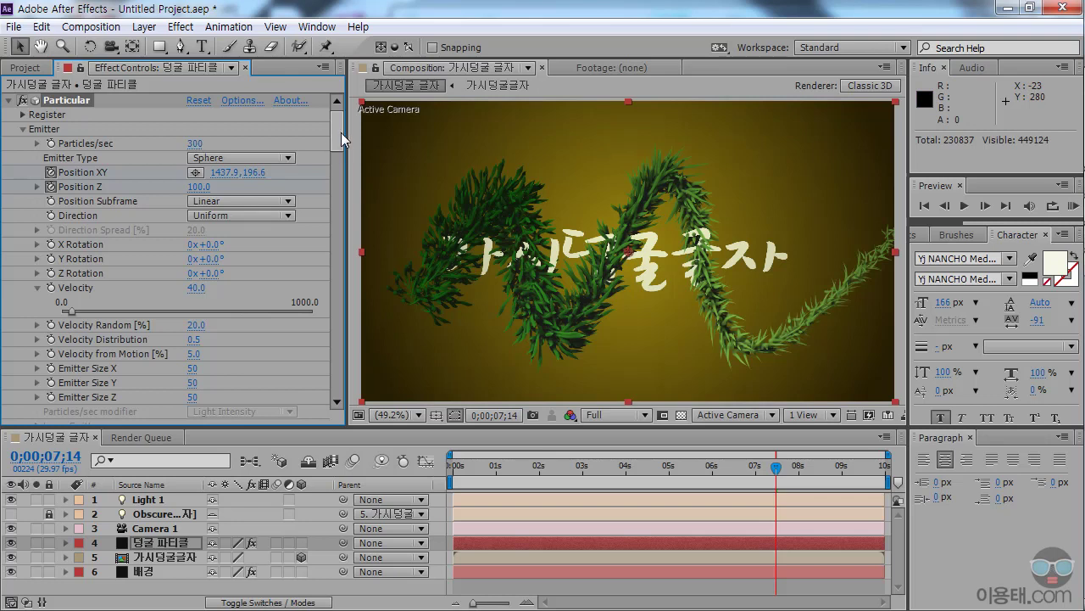
# Check Particular's Rendering settings, expand Camera 1's property groups in the timeline, and save the project
pyautogui.moveTo(340, 131); pyautogui.dragTo(336, 388)
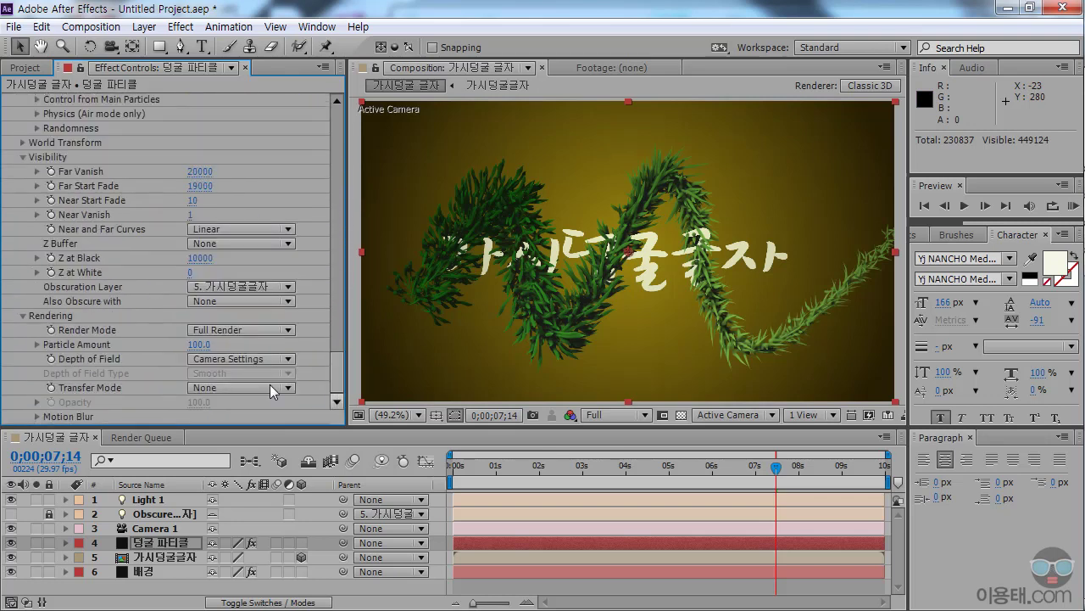
pyautogui.moveTo(230, 426); pyautogui.dragTo(231, 399)
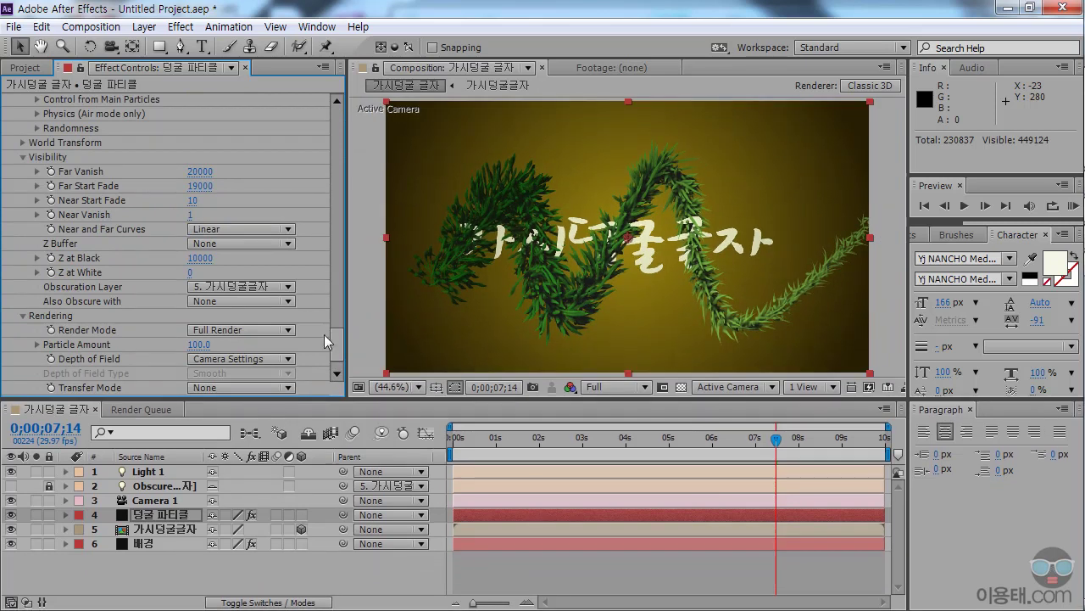
pyautogui.scroll(-1, 336, 348)
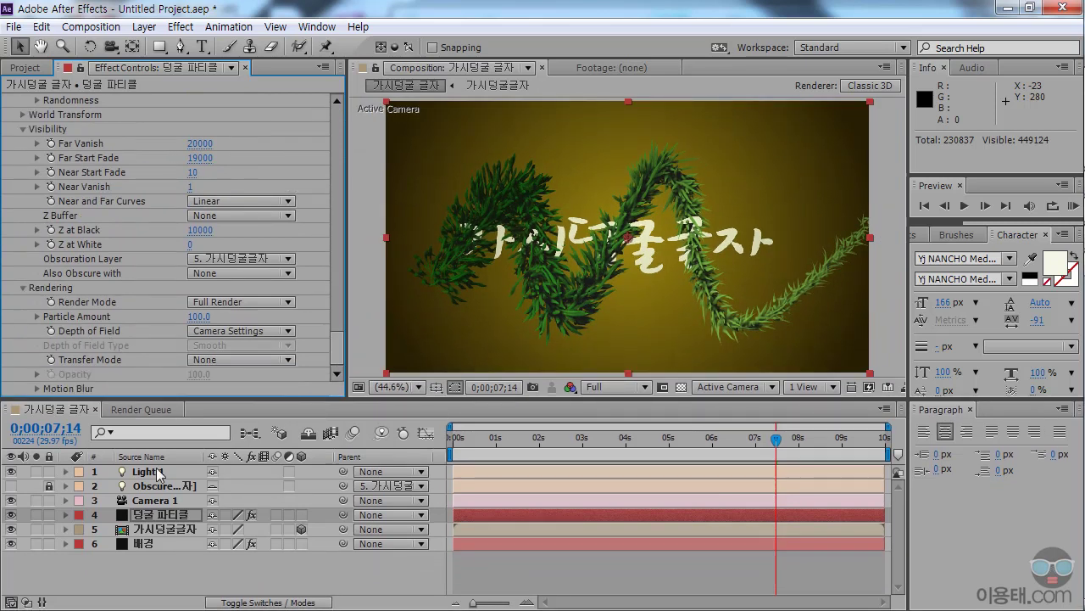
pyautogui.click(140, 500)
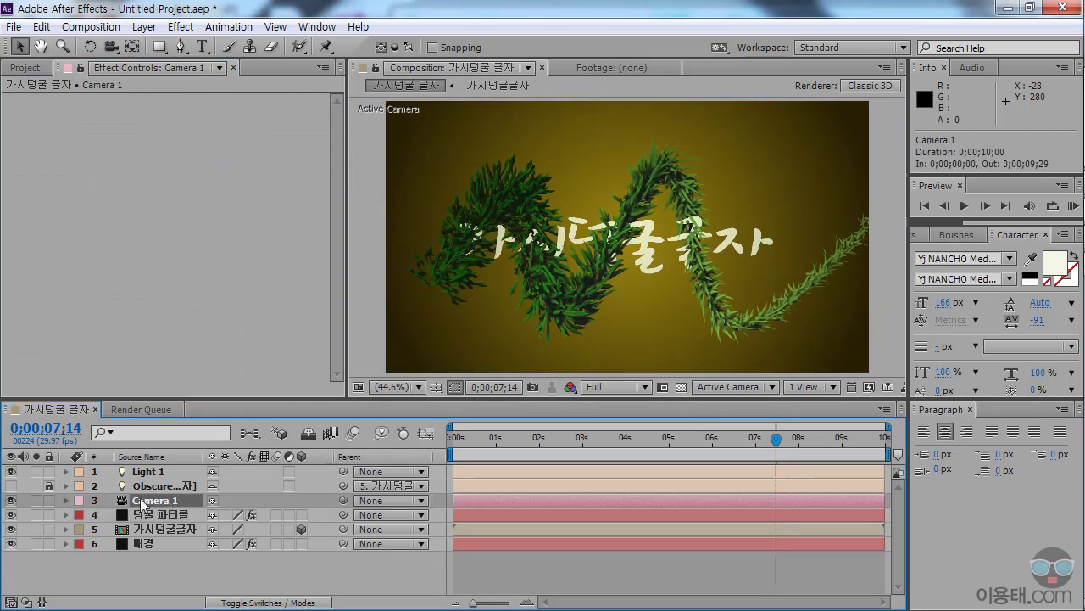
pyautogui.click(65, 500)
pyautogui.moveTo(228, 398); pyautogui.dragTo(227, 359)
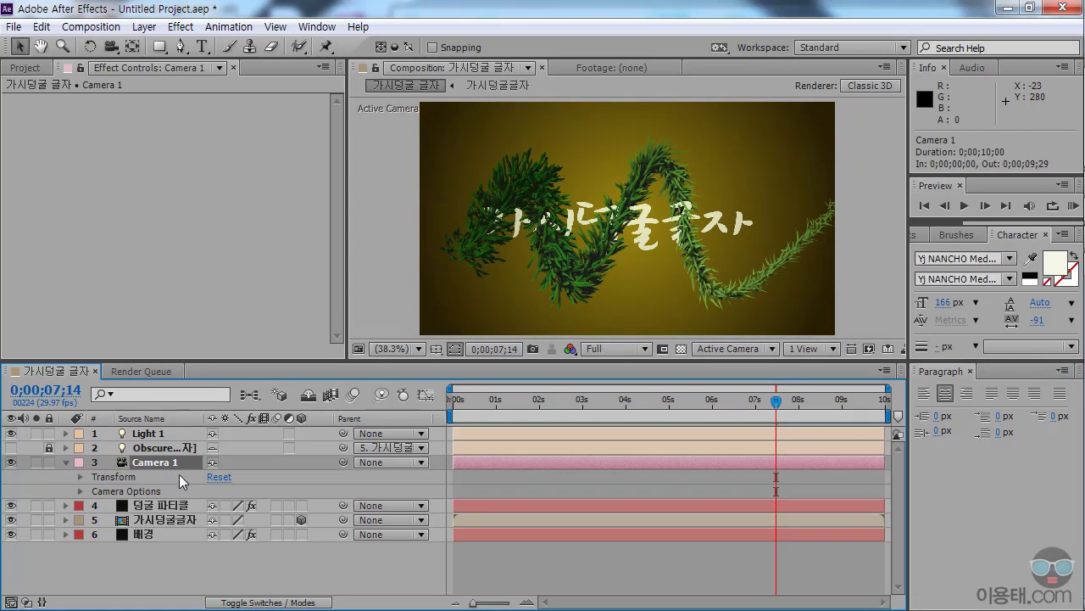
pyautogui.hotkey('ctrl', 's')
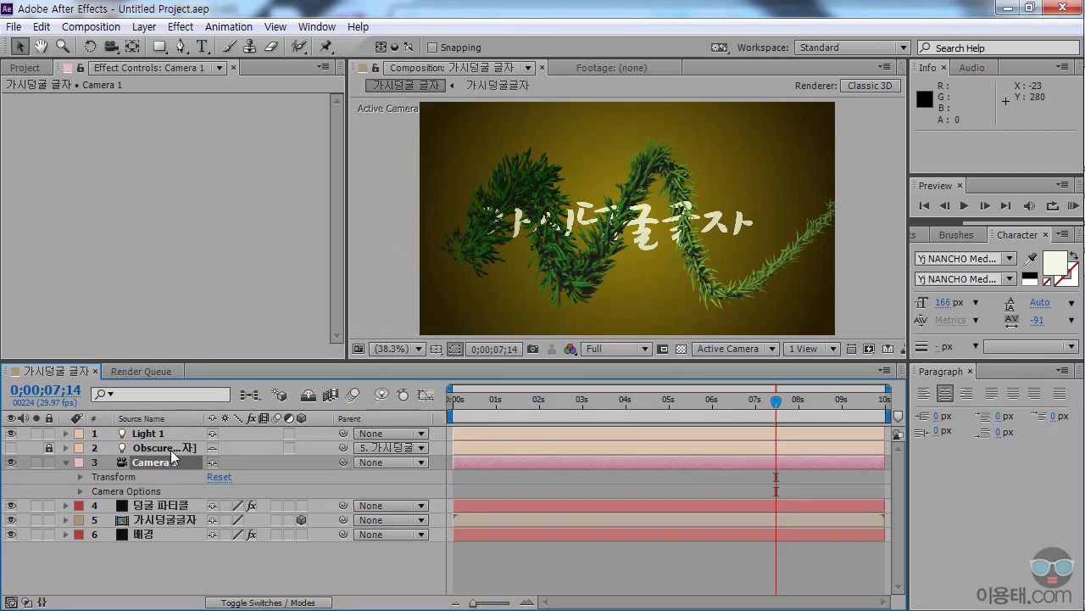
# Add a null object, make it a 3D layer, and parent Camera 1 to it
pyautogui.click(145, 26)
pyautogui.moveTo(161, 51)
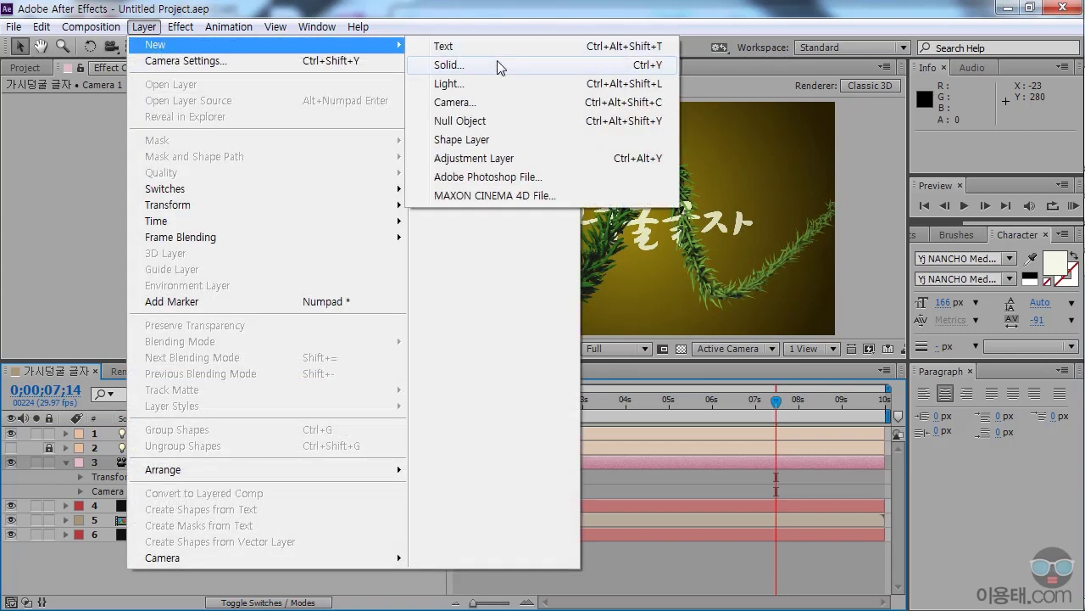
pyautogui.click(465, 122)
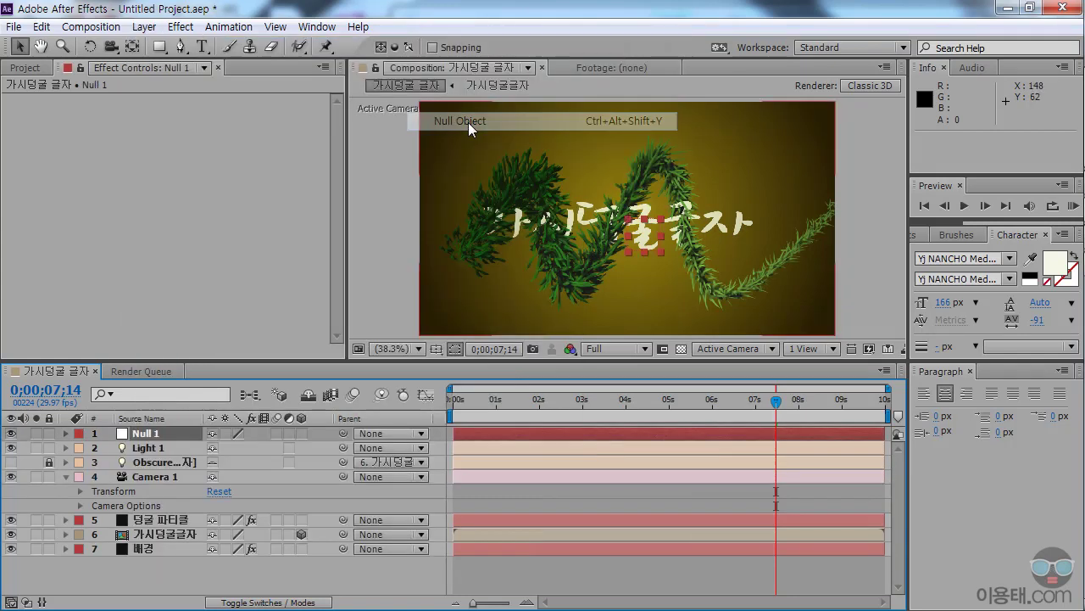
pyautogui.click(301, 433)
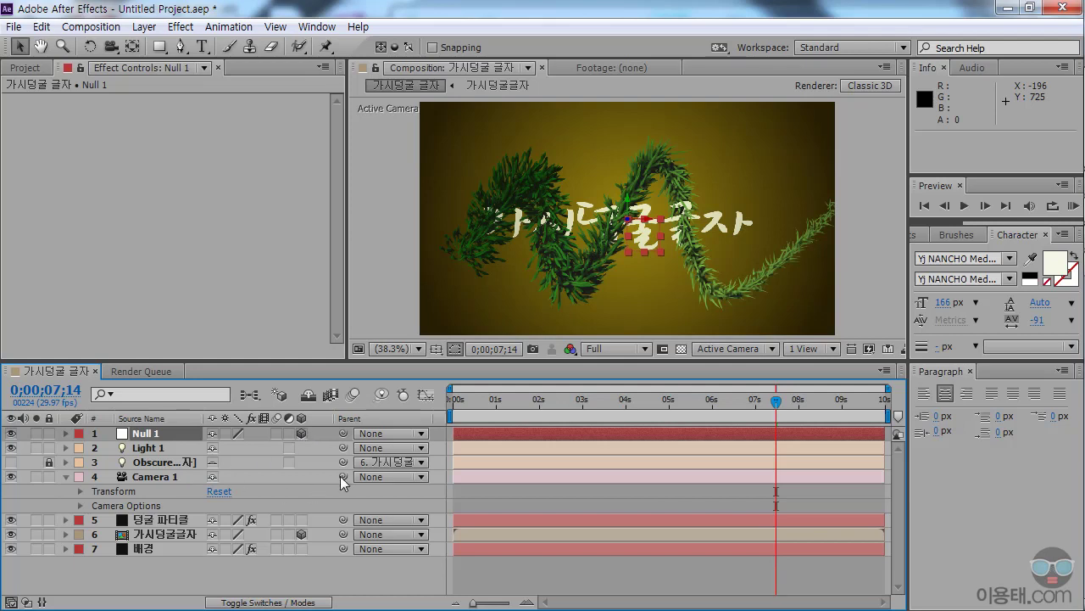
pyautogui.moveTo(343, 475)
pyautogui.mouseDown()
pyautogui.moveTo(157, 435)
pyautogui.moveTo(167, 432)
pyautogui.mouseUp()
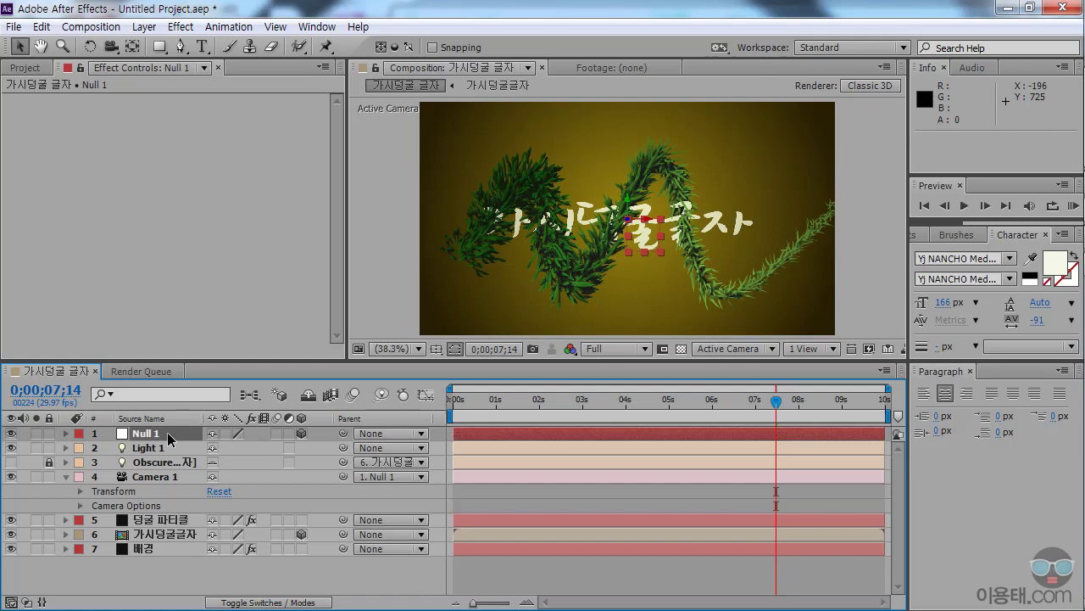
pyautogui.click(421, 477)
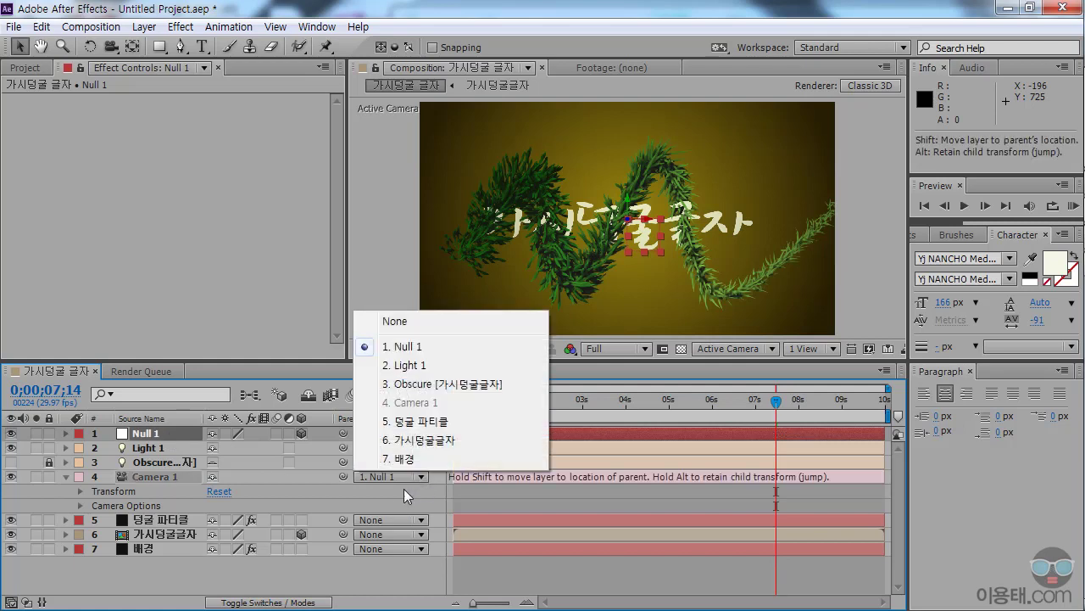
pyautogui.click(250, 573)
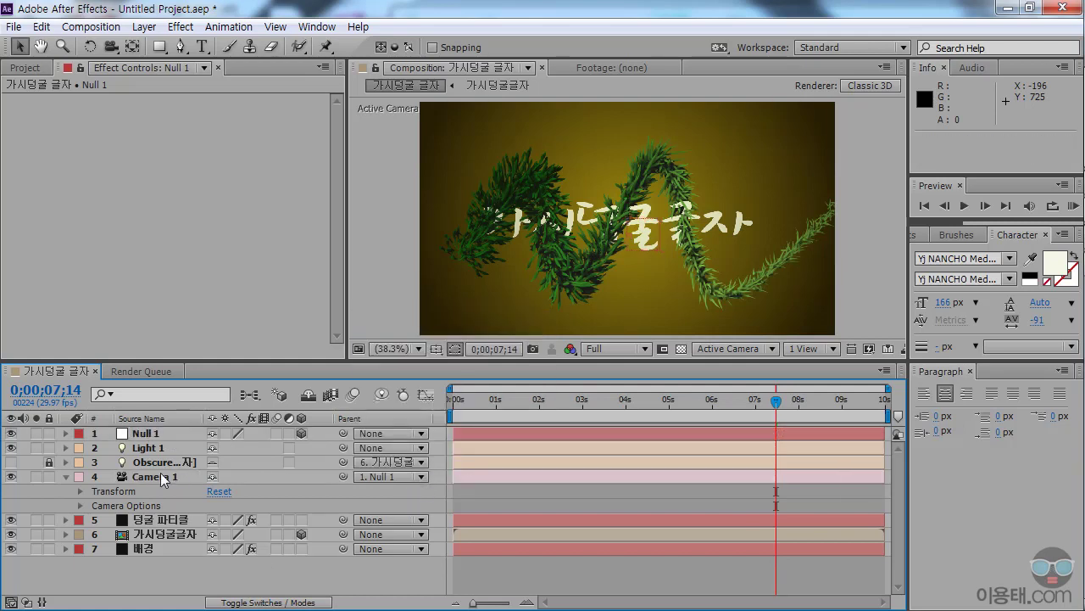
# Expand the null's properties and turn on Depth of Field in Camera 1's Camera Options
pyautogui.click(66, 433)
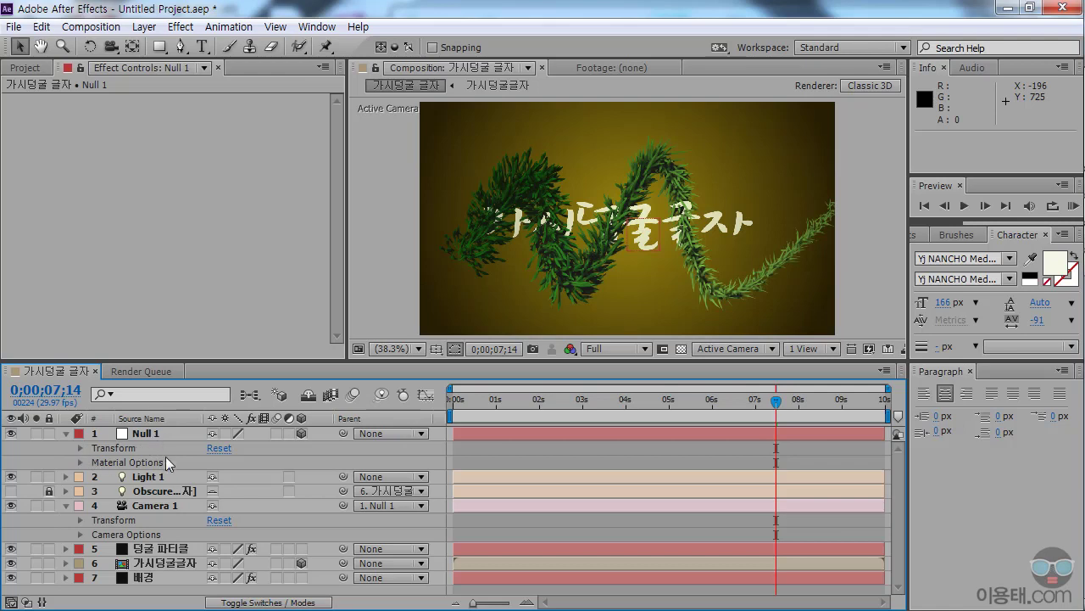
pyautogui.moveTo(224, 360); pyautogui.dragTo(225, 311)
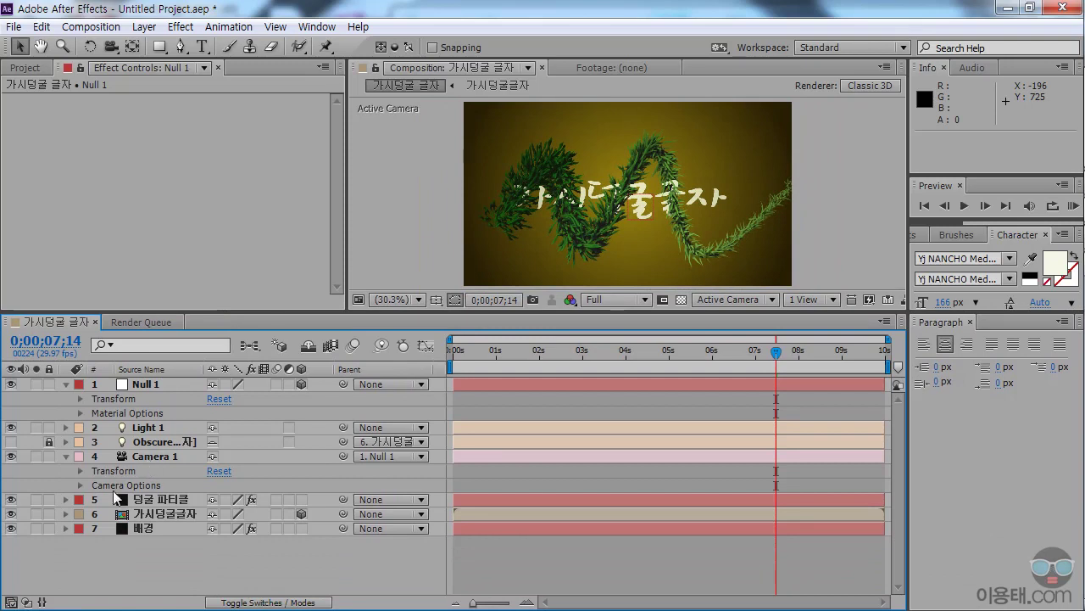
pyautogui.click(101, 485)
pyautogui.click(81, 485)
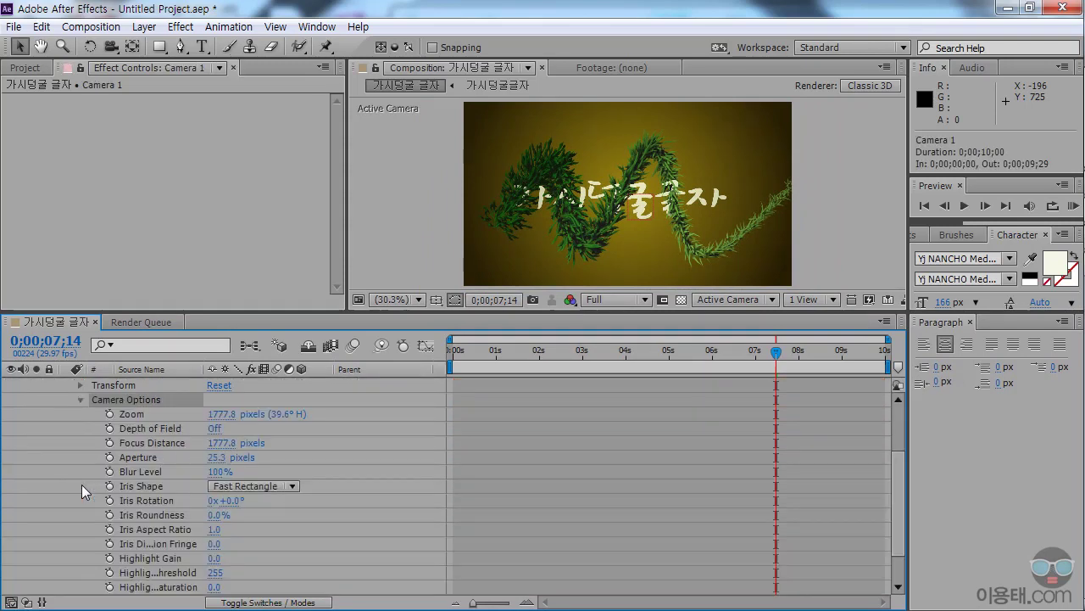
pyautogui.scroll(1, 369, 473)
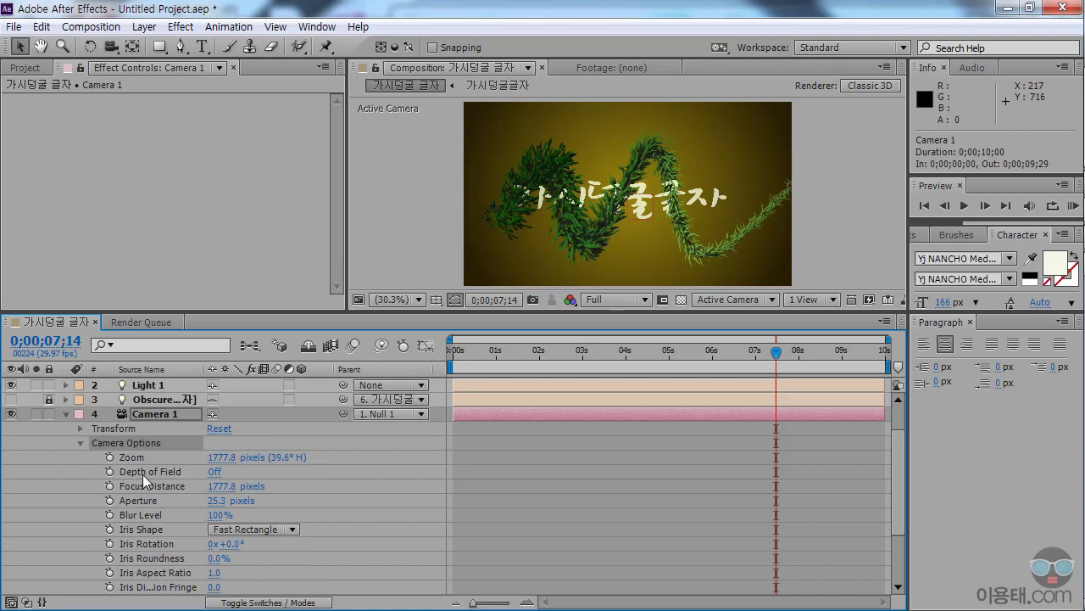
pyautogui.click(216, 475)
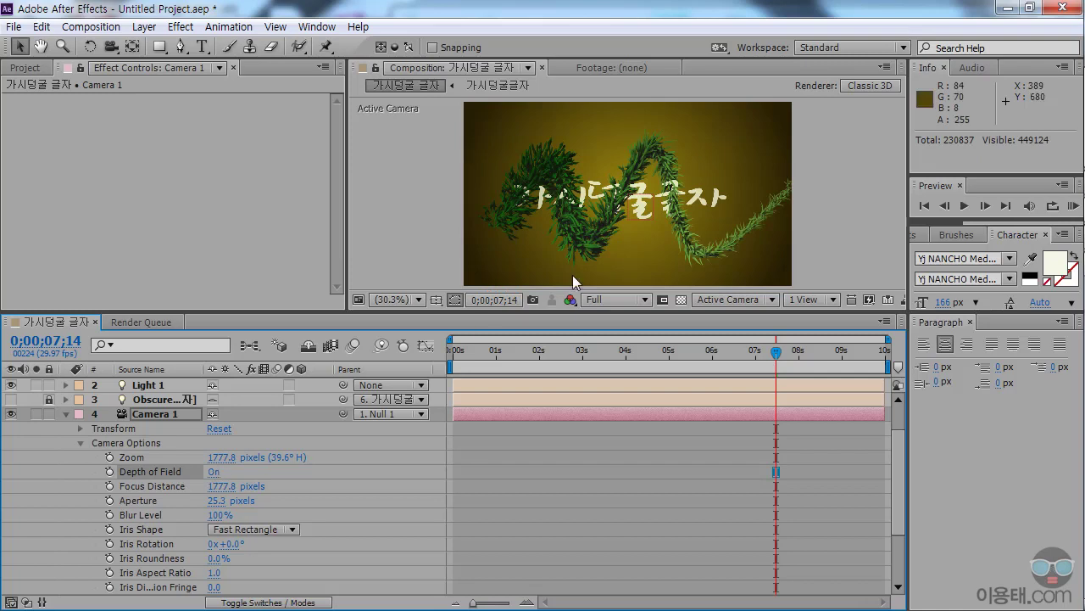
pyautogui.moveTo(632, 308); pyautogui.dragTo(624, 393)
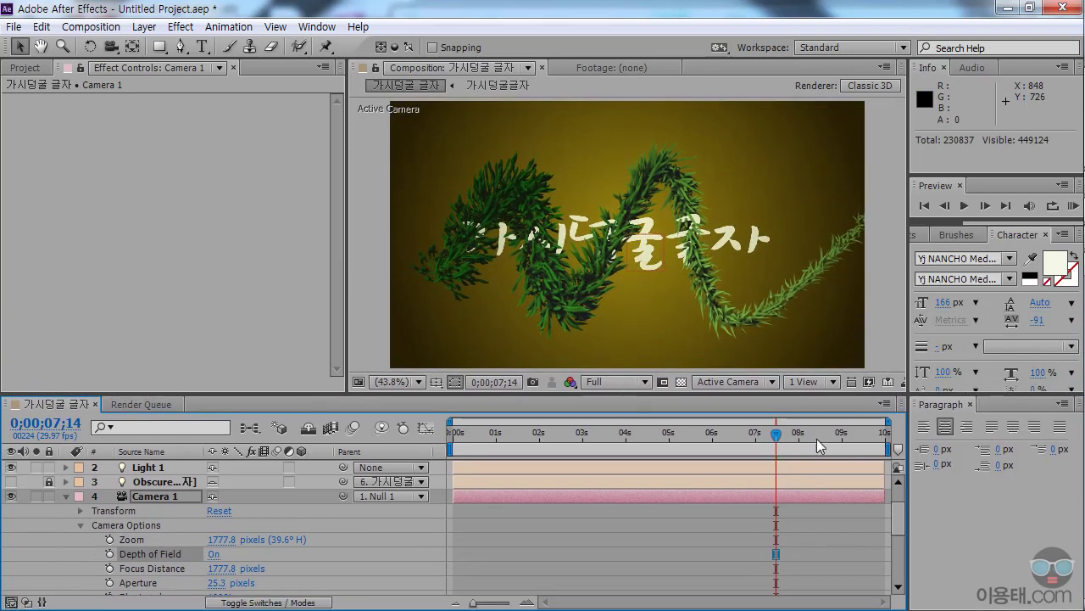
# Set Camera 1's Aperture to 256.3 pixels and its Blur Level to 127%
pyautogui.moveTo(900, 515); pyautogui.dragTo(904, 527)
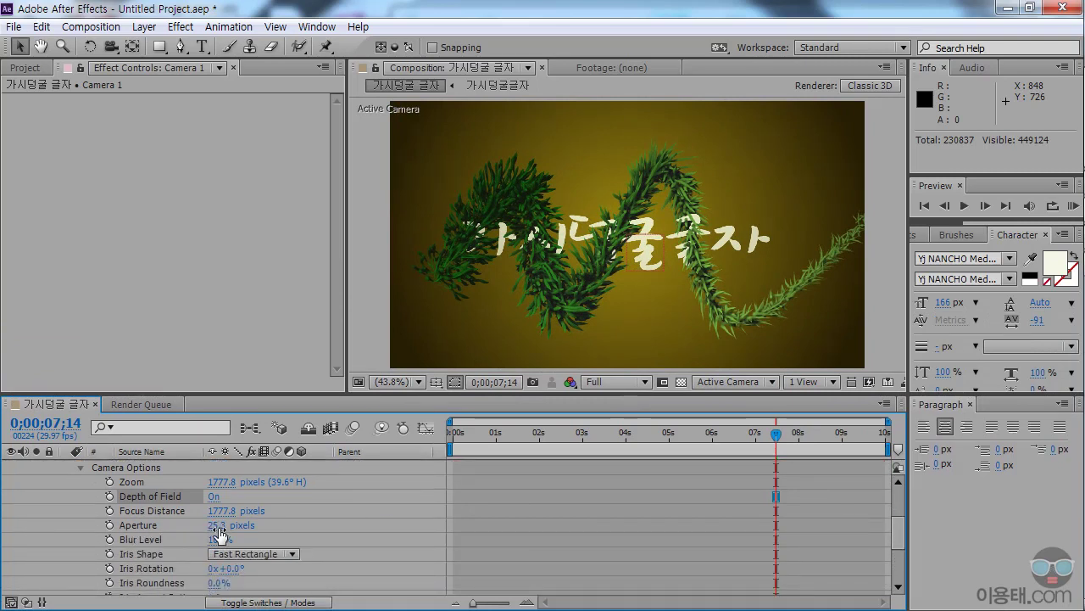
pyautogui.moveTo(219, 530); pyautogui.dragTo(335, 525)
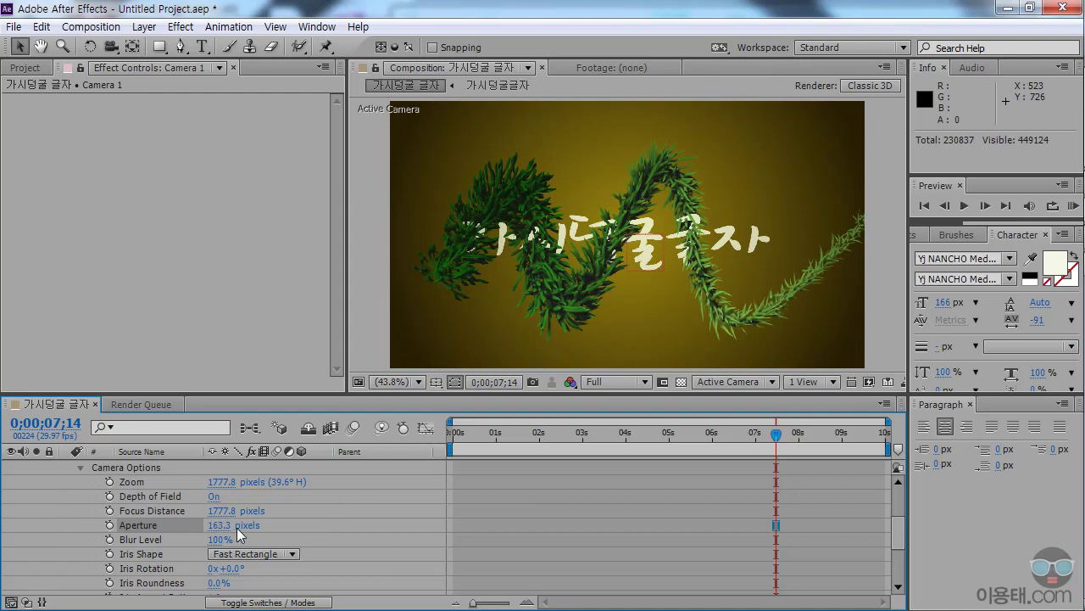
pyautogui.moveTo(219, 529); pyautogui.dragTo(300, 525)
pyautogui.moveTo(219, 529); pyautogui.dragTo(385, 528)
pyautogui.moveTo(219, 531); pyautogui.dragTo(260, 536)
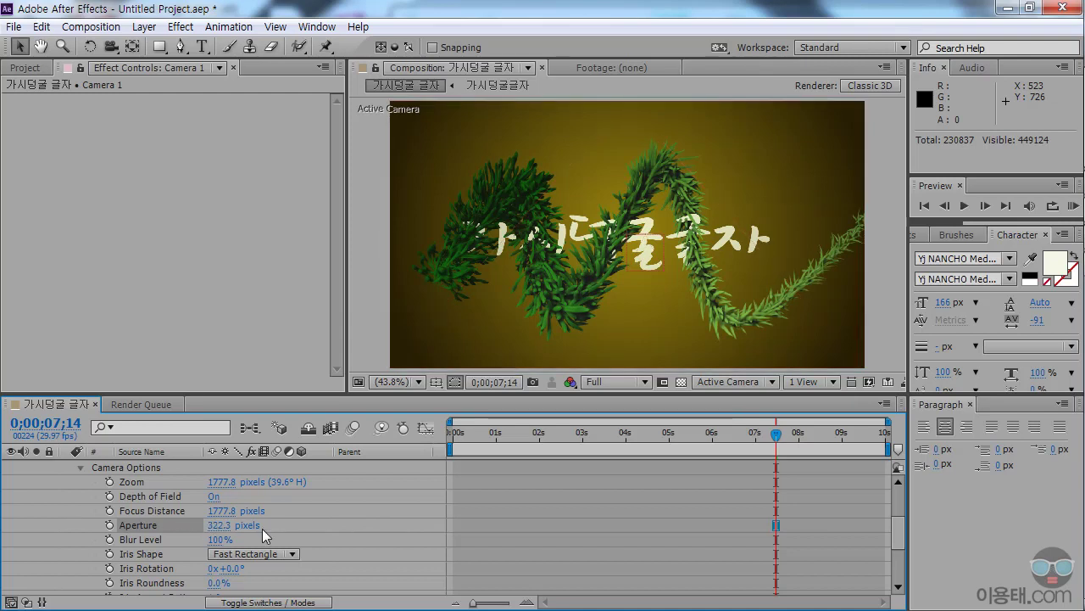
pyautogui.moveTo(216, 526); pyautogui.dragTo(163, 525)
pyautogui.moveTo(217, 539); pyautogui.dragTo(238, 538)
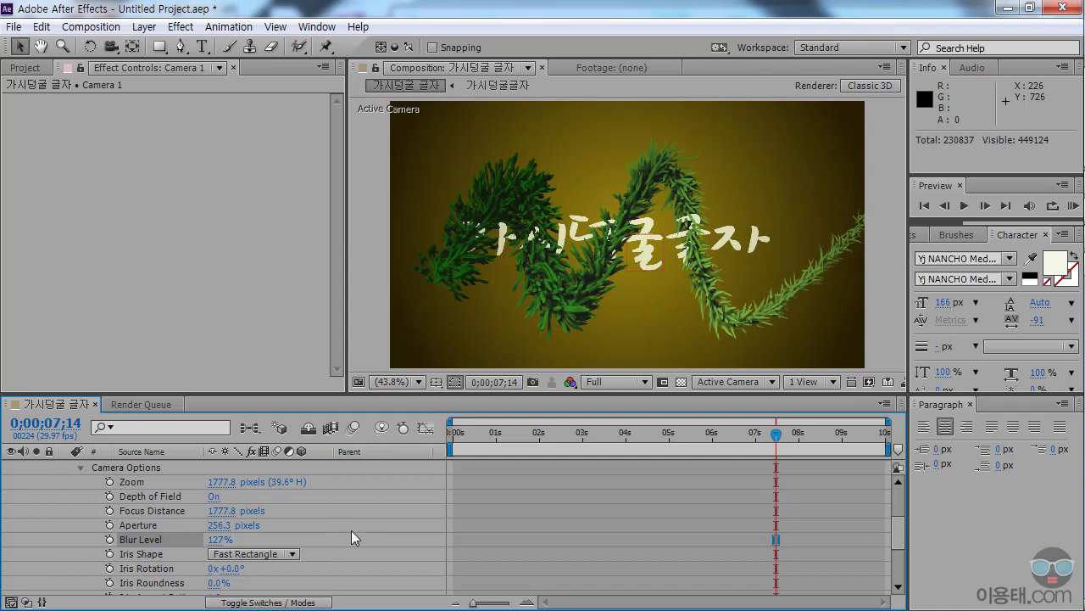
pyautogui.scroll(3, 359, 535)
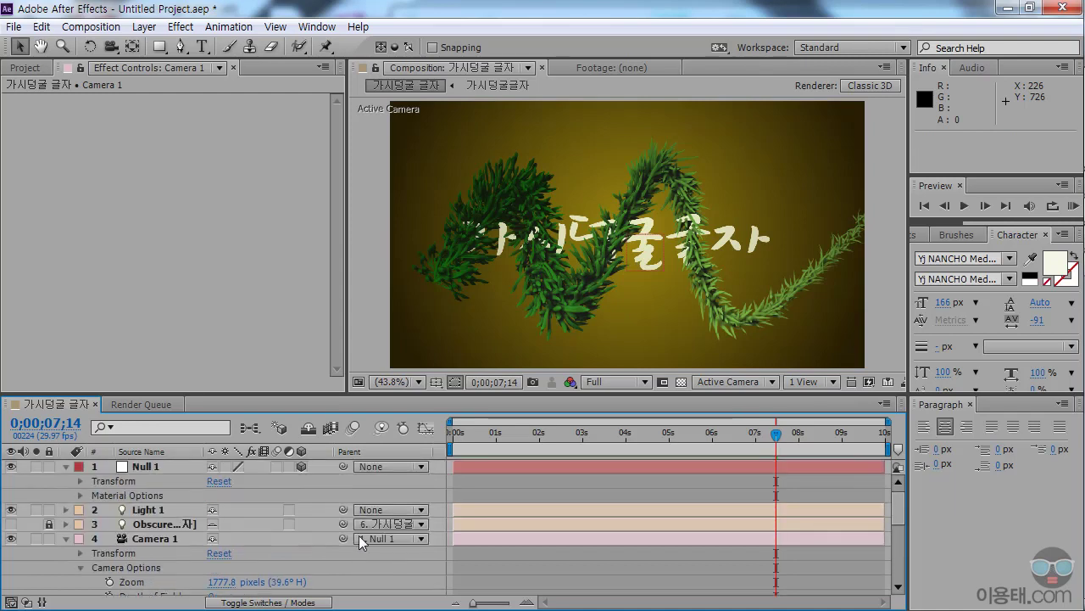
# At 0;00;00;00, set Null 1's Y Rotation to 45° and enable keyframing for that property
pyautogui.click(143, 465)
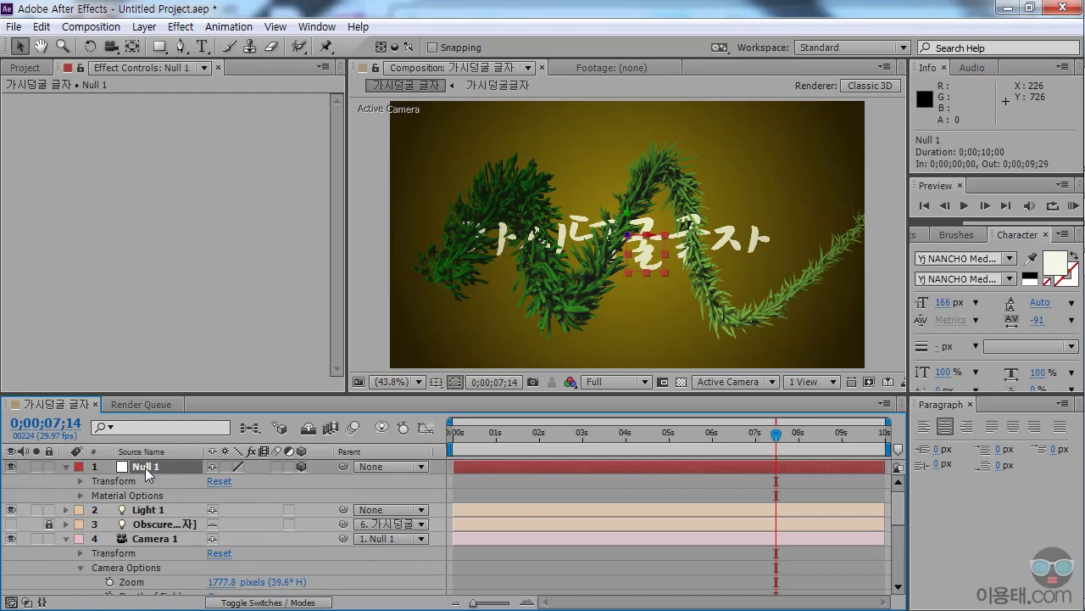
pyautogui.click(81, 480)
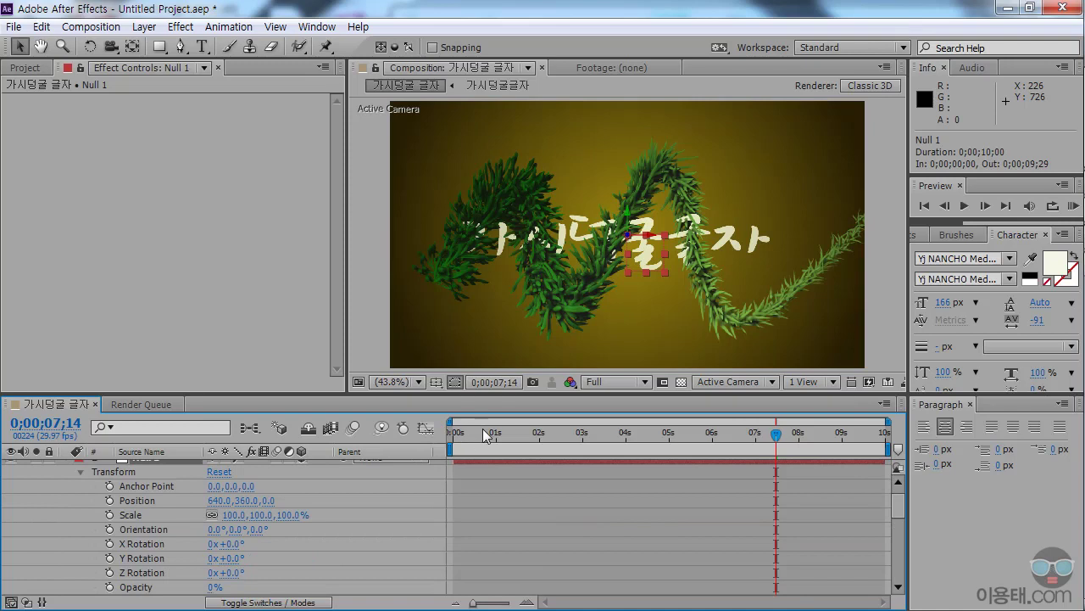
pyautogui.moveTo(482, 428); pyautogui.dragTo(431, 435)
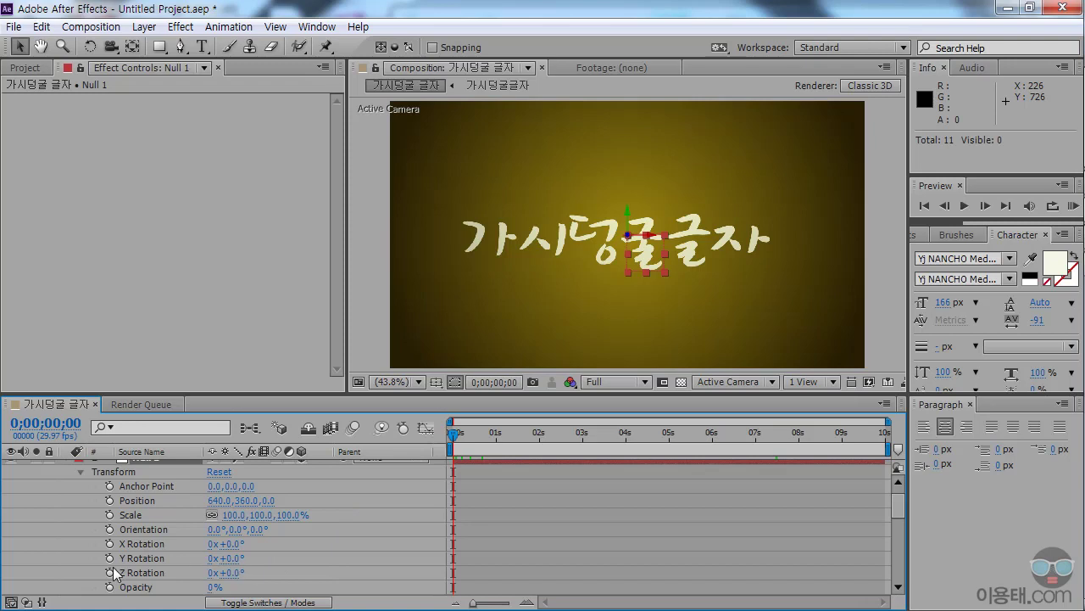
pyautogui.moveTo(238, 563); pyautogui.dragTo(279, 562)
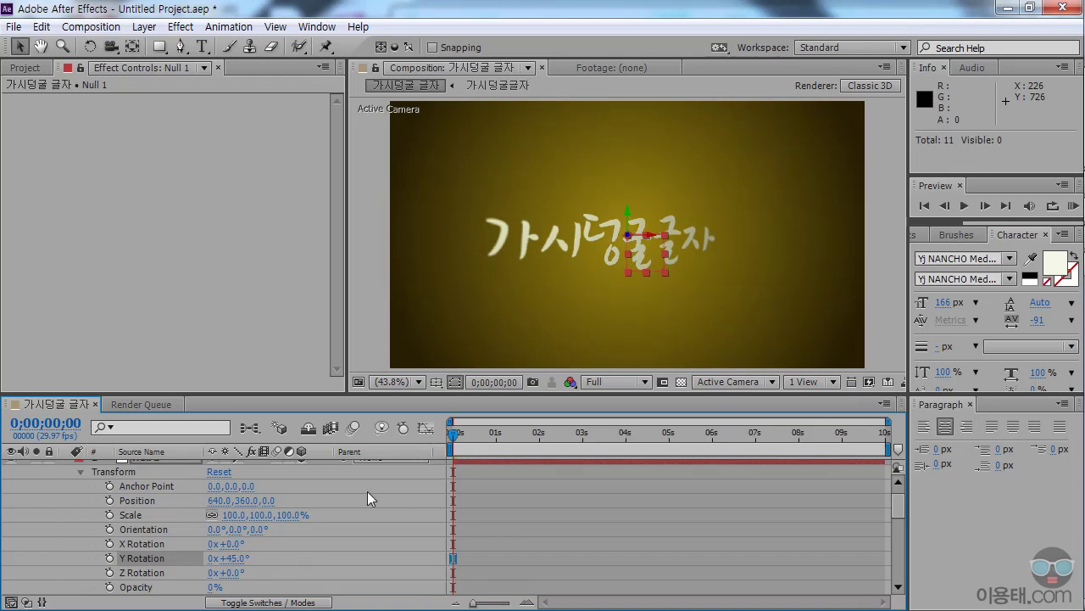
pyautogui.click(109, 558)
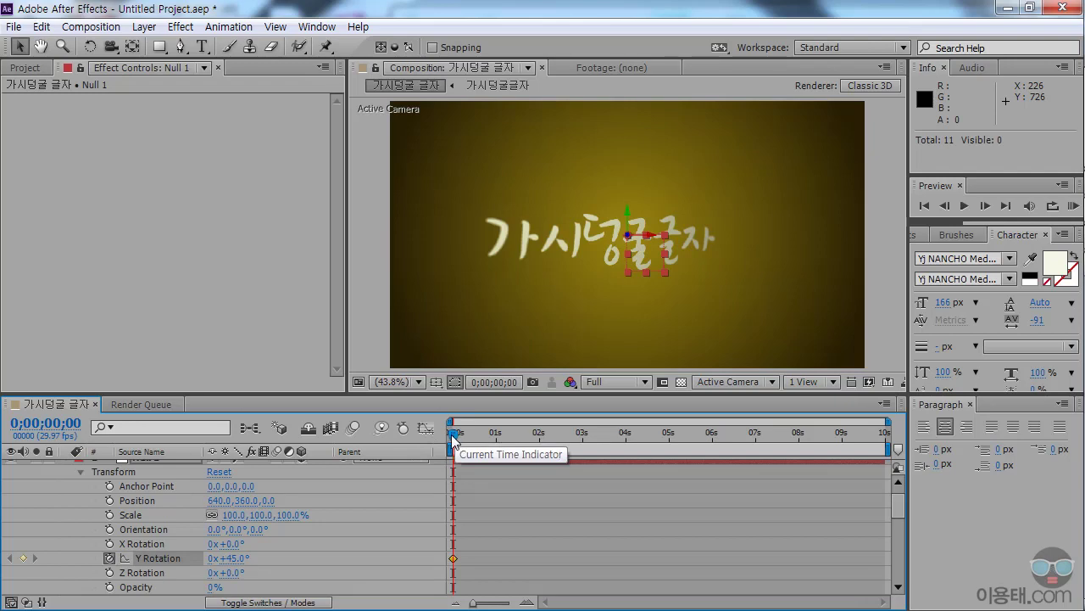
# At 0;00;05;00, add a Y Rotation keyframe of -40° on Null 1
pyautogui.press('space')
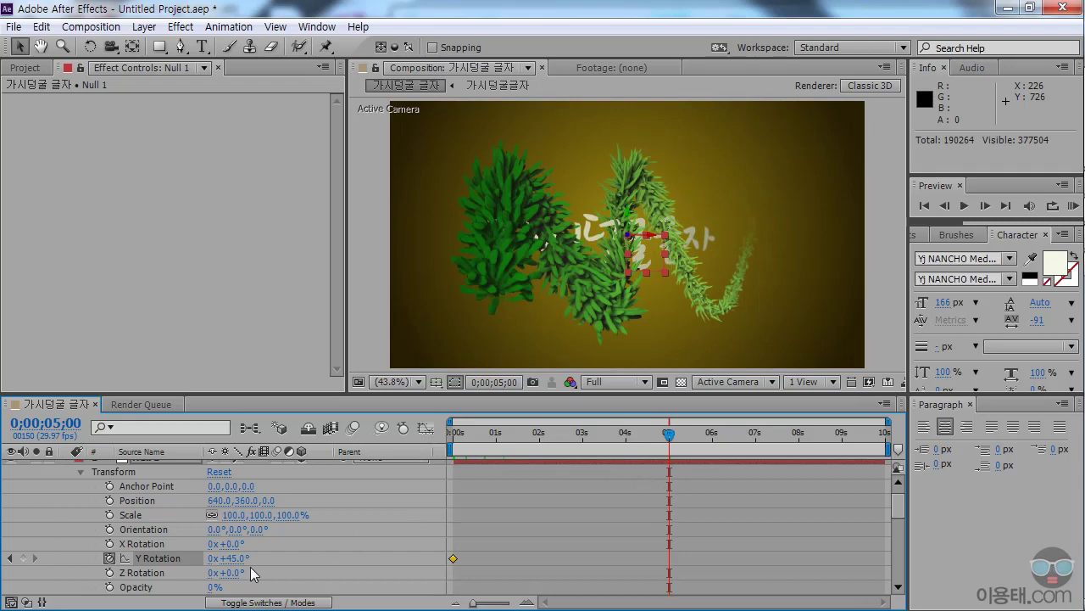
pyautogui.moveTo(229, 558); pyautogui.dragTo(183, 560)
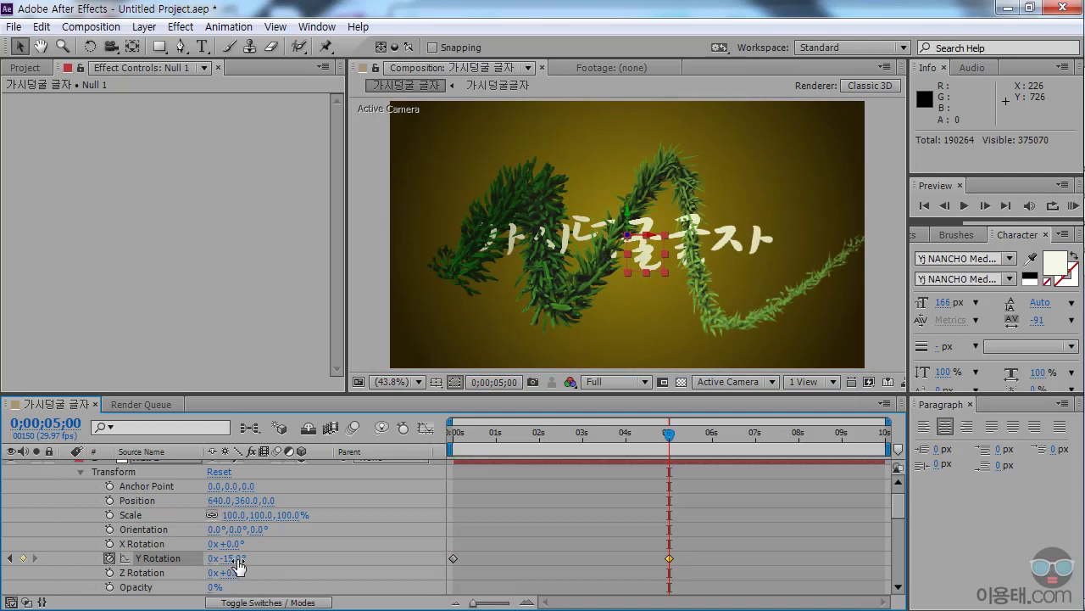
pyautogui.click(230, 560)
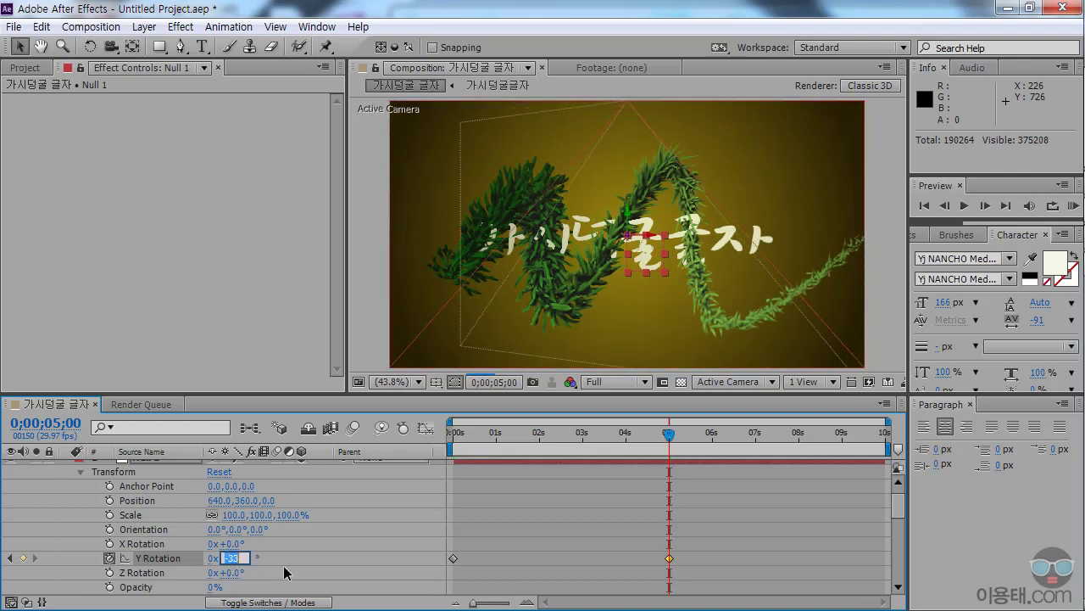
pyautogui.write('-45')
pyautogui.press('Return')
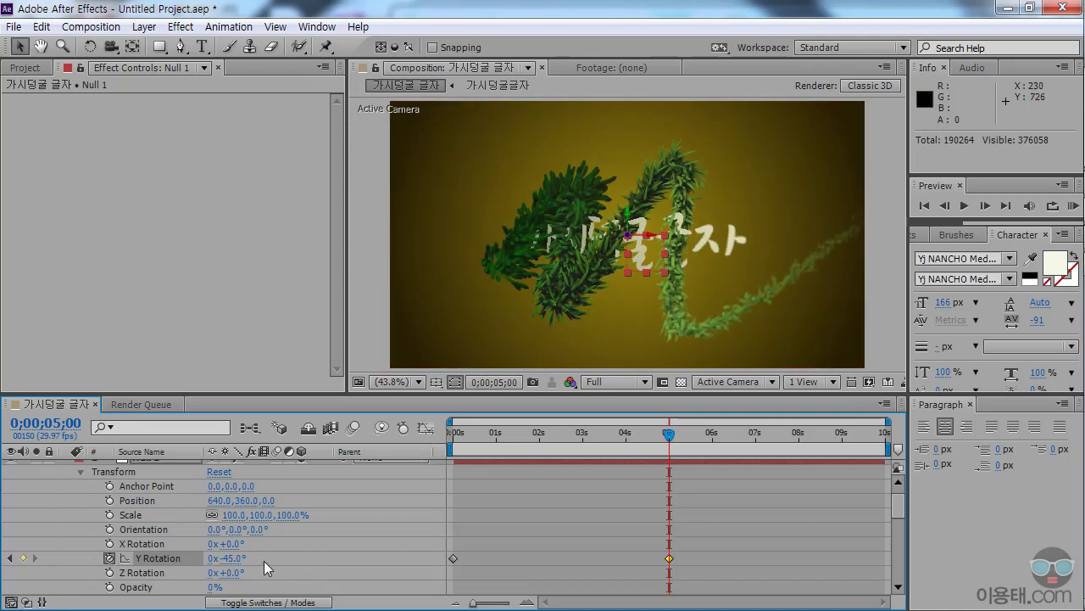
pyautogui.click(229, 558)
pyautogui.write('-40')
pyautogui.press('Return')
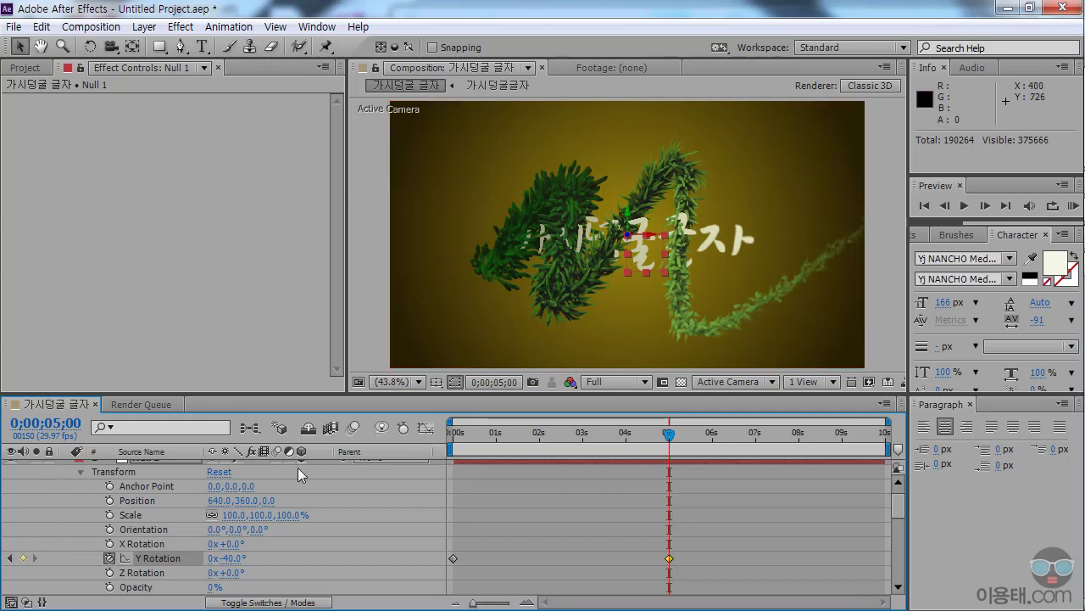
# Collapse Null 1's properties and select Camera 1 with its Camera Options in view
pyautogui.click(68, 505)
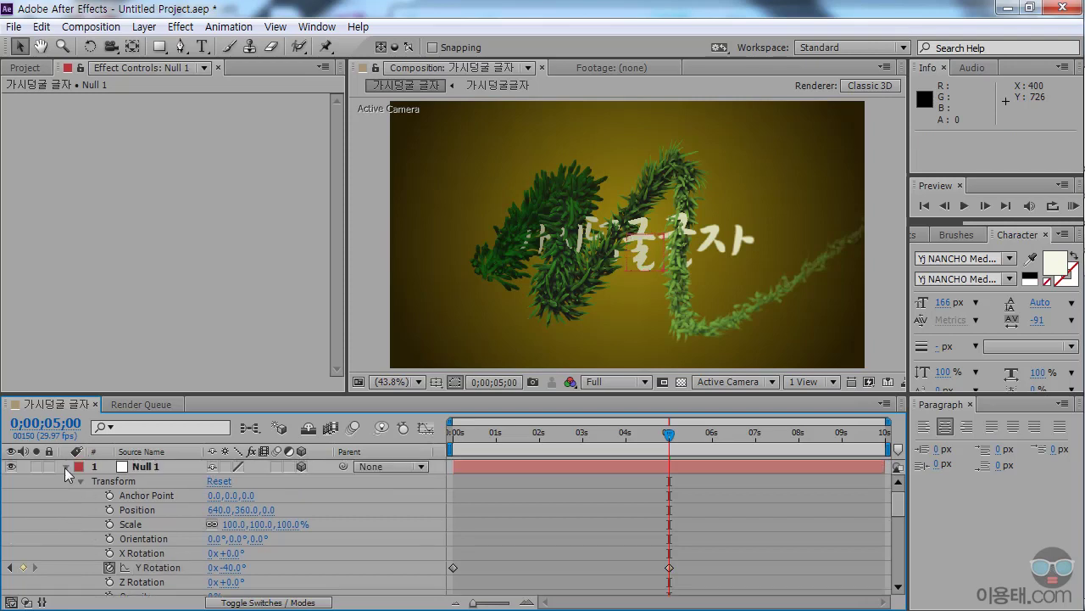
pyautogui.click(64, 467)
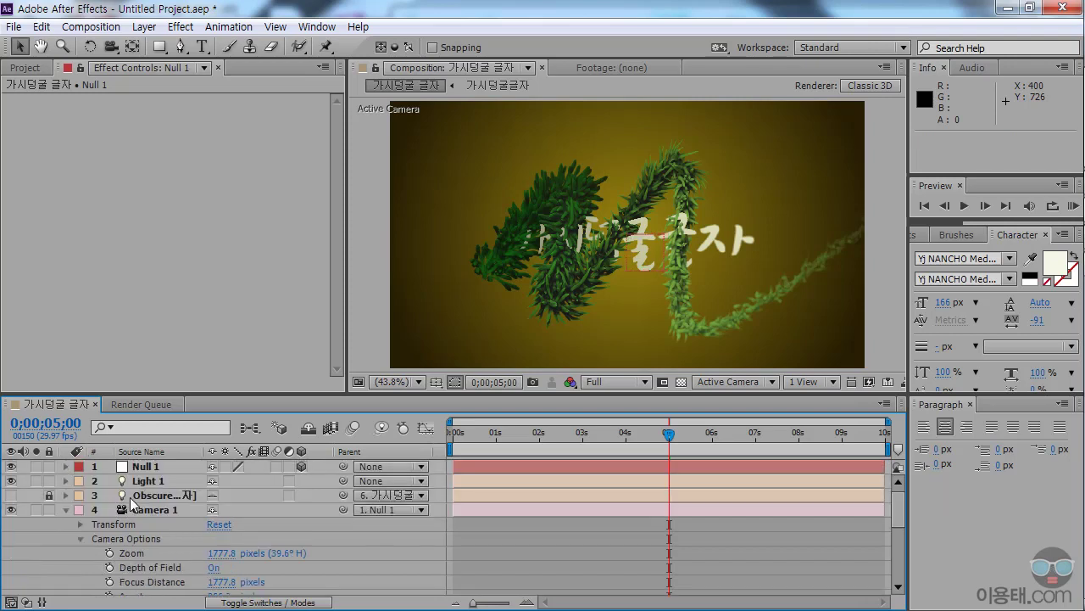
pyautogui.click(178, 510)
pyautogui.scroll(-1, 191, 512)
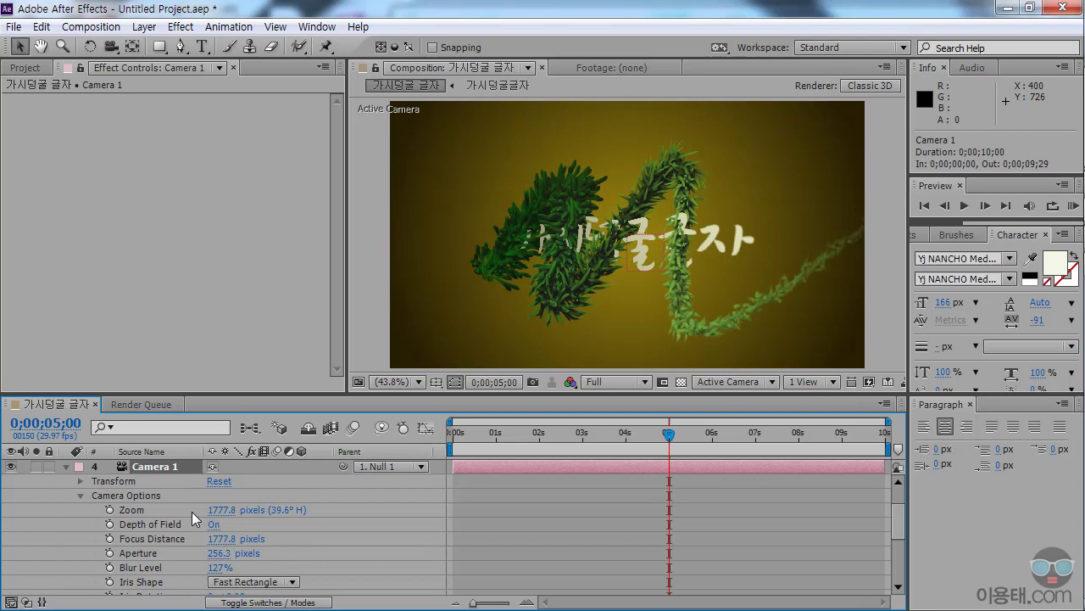
pyautogui.scroll(-2, 170, 553)
pyautogui.scroll(2, 170, 536)
# Try Camera 1 Aperture values of 410.3, 0.3, 280.3 and 436.3 pixels to compare the depth-of-field blur
pyautogui.moveTo(217, 559); pyautogui.dragTo(346, 554)
pyautogui.click(636, 346)
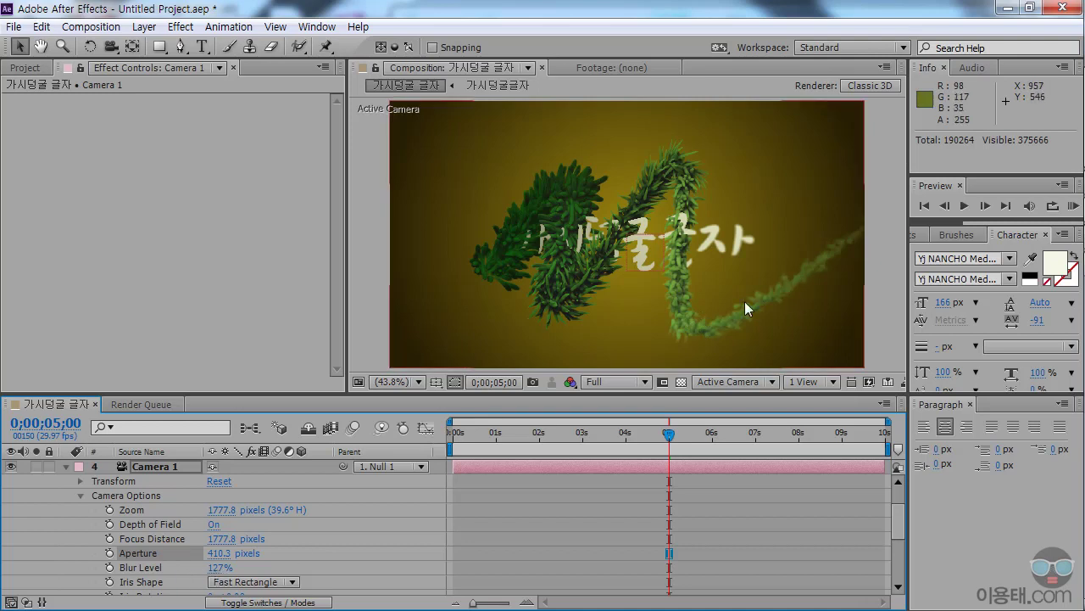
pyautogui.moveTo(222, 553); pyautogui.dragTo(183, 554)
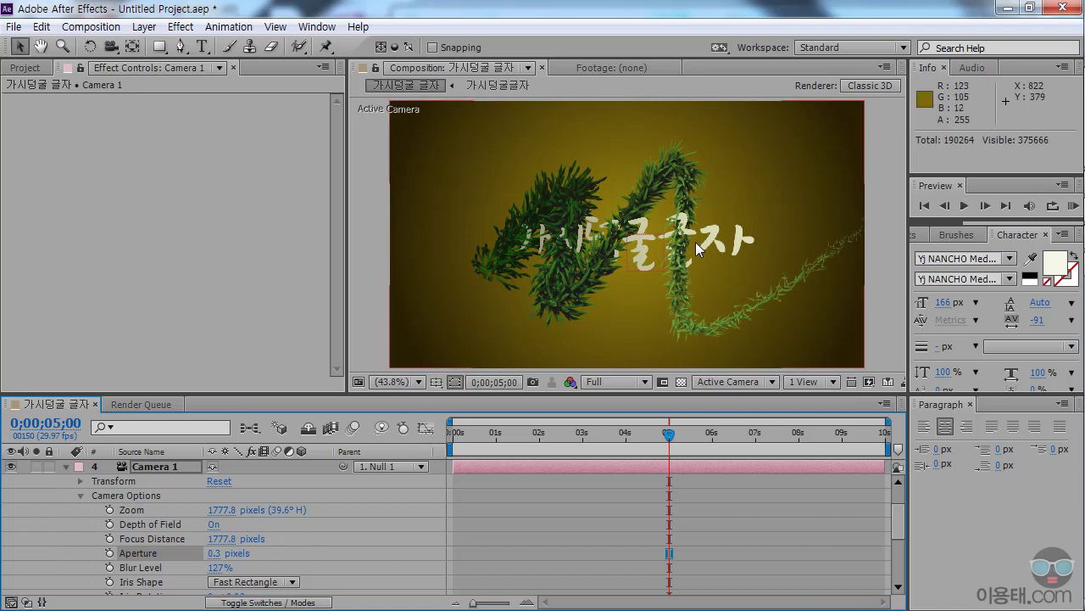
pyautogui.moveTo(211, 561); pyautogui.dragTo(237, 553)
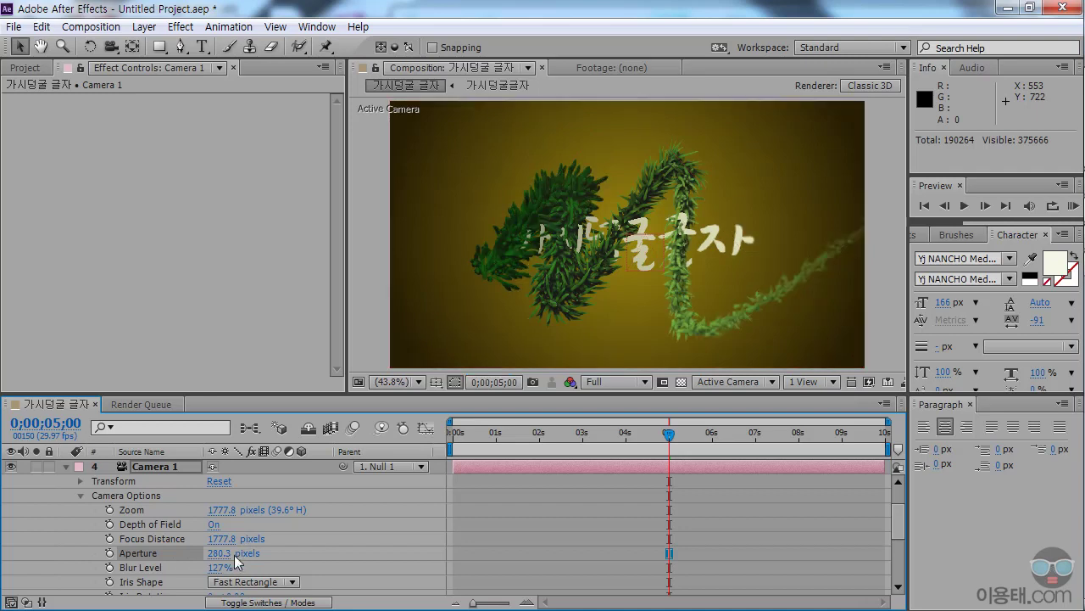
pyautogui.moveTo(217, 556); pyautogui.dragTo(316, 553)
pyautogui.moveTo(226, 555); pyautogui.dragTo(286, 561)
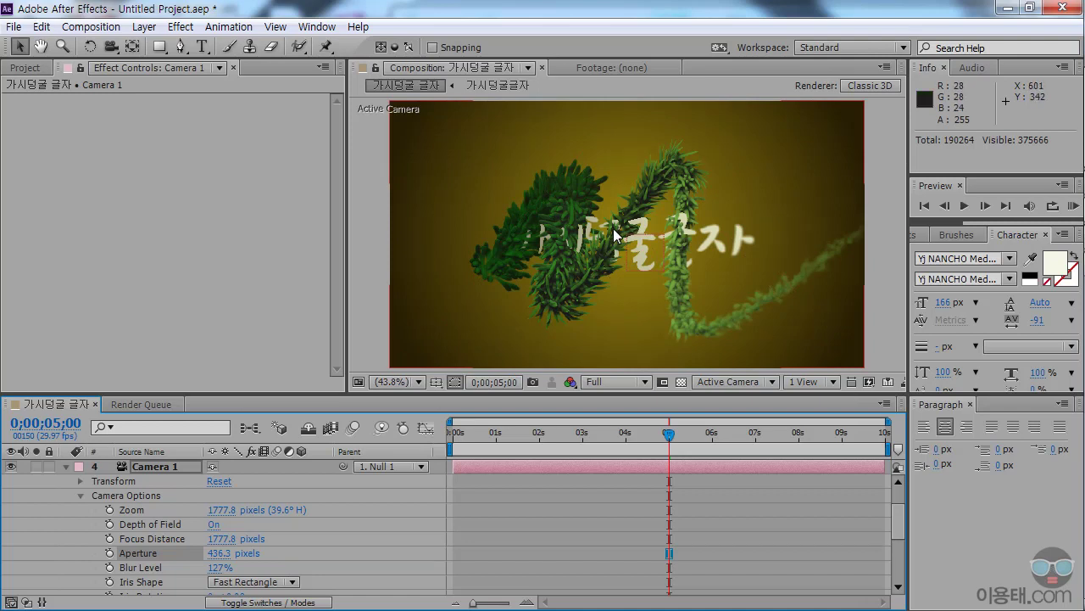
# Set Camera 1's Aperture to 450 pixels and its Blur Level to 130%
pyautogui.click(217, 555)
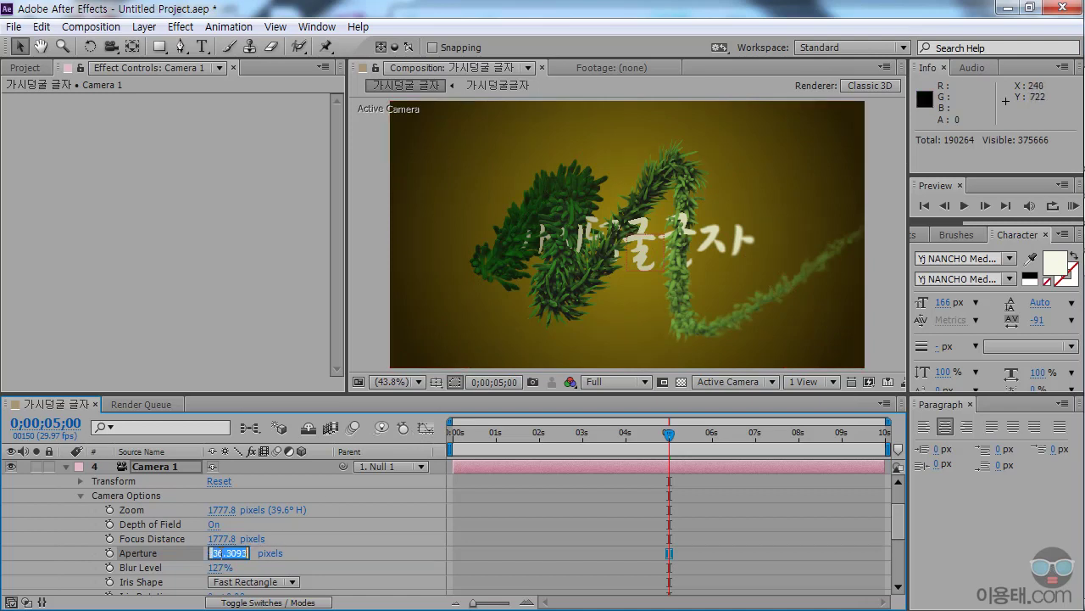
pyautogui.write('450')
pyautogui.press('Return')
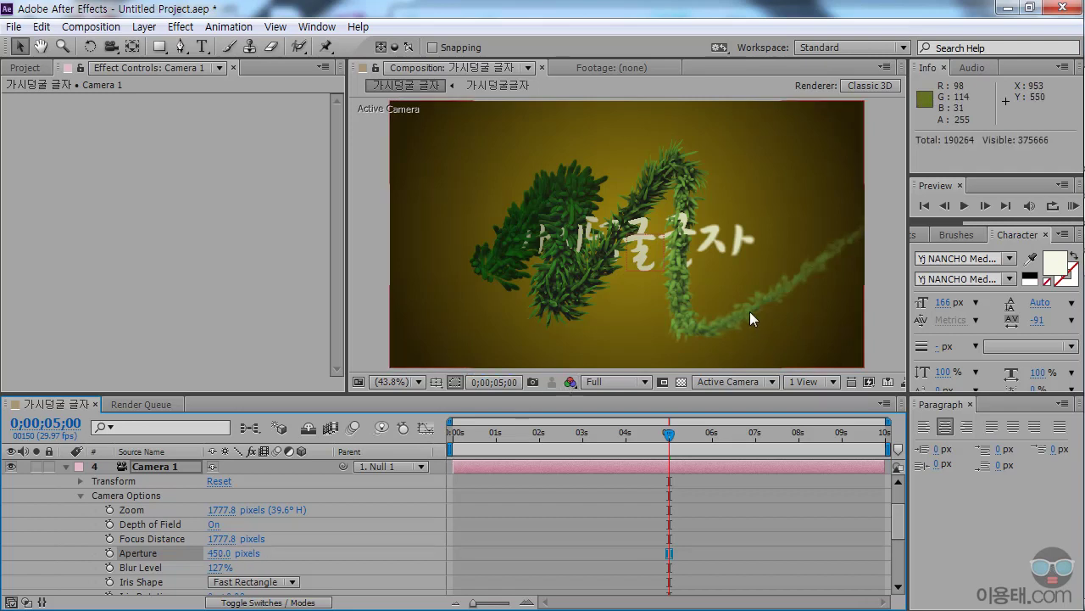
pyautogui.click(219, 567)
pyautogui.write('130')
pyautogui.press('Return')
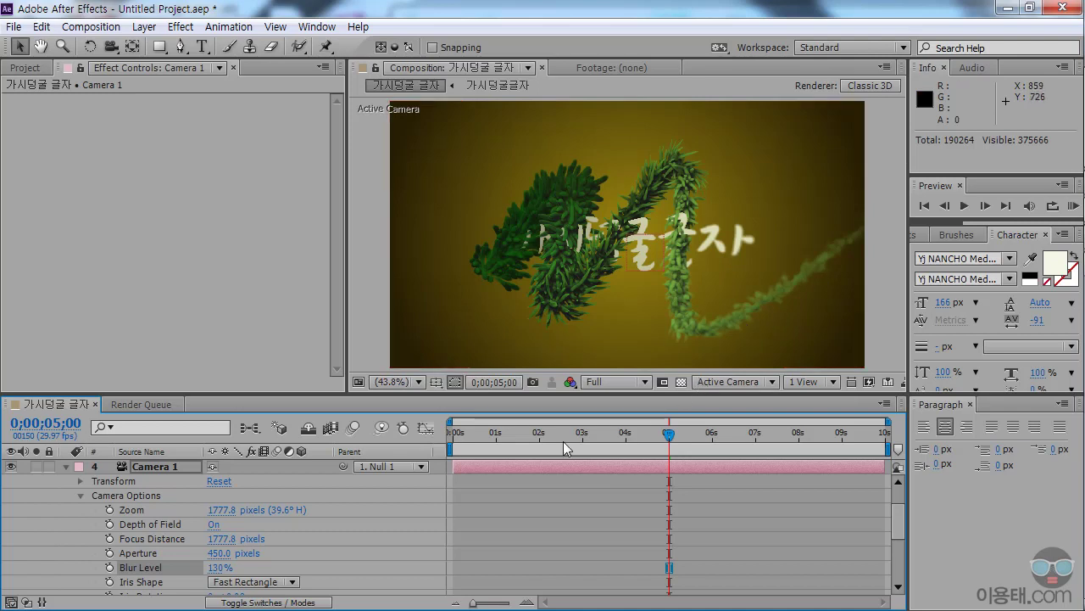
# Collapse Camera 1's properties, slightly enlarge the composition preview, and move the current time to 0;00;07;18
pyautogui.moveTo(480, 435); pyautogui.dragTo(696, 435)
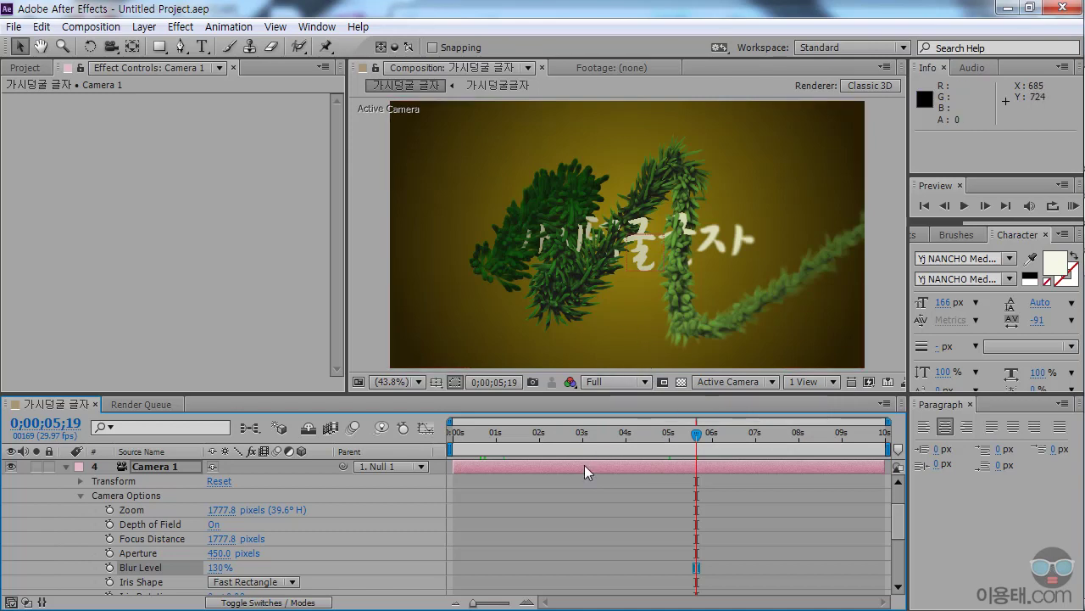
pyautogui.click(65, 466)
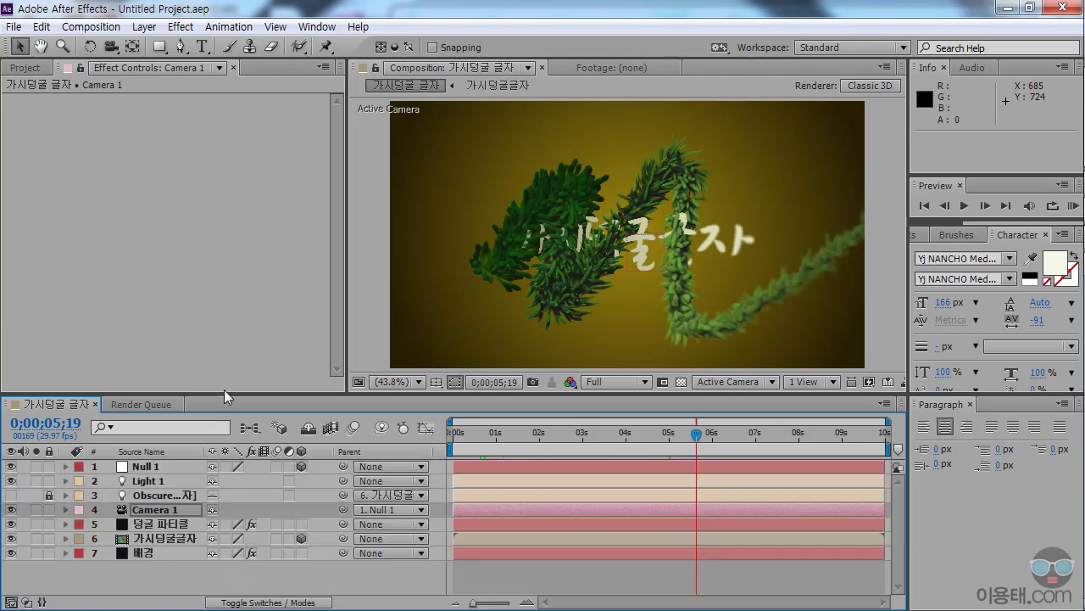
pyautogui.moveTo(229, 393); pyautogui.dragTo(229, 410)
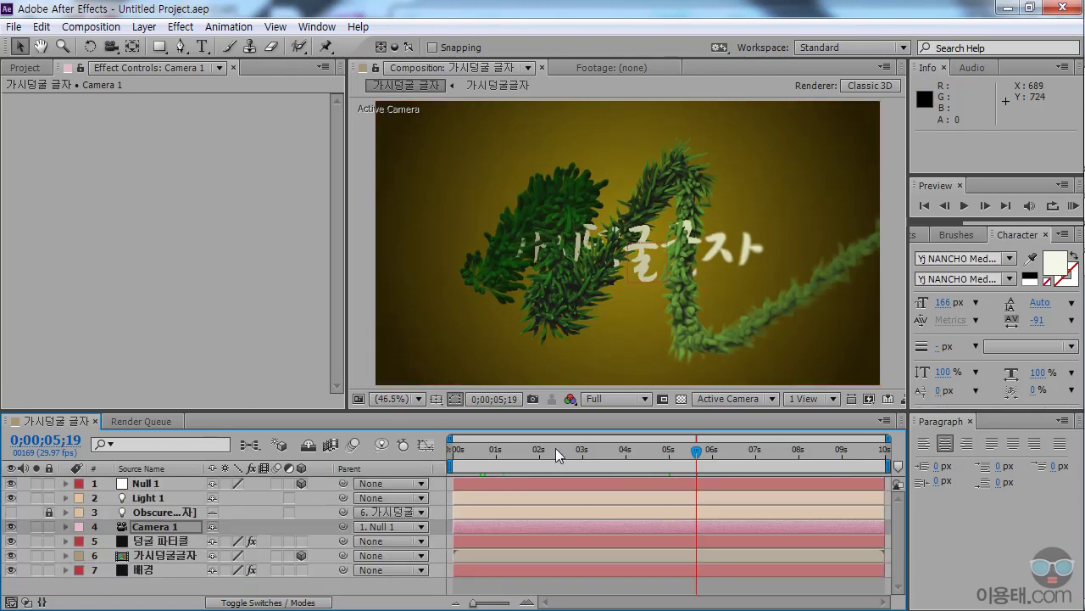
pyautogui.moveTo(556, 448); pyautogui.dragTo(736, 448)
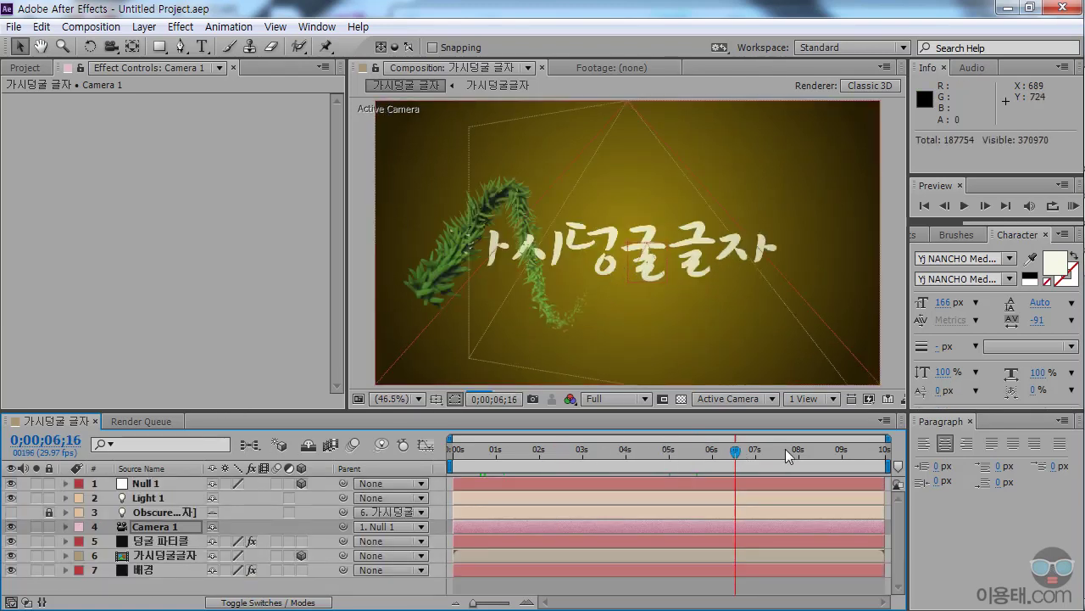
pyautogui.click(782, 448)
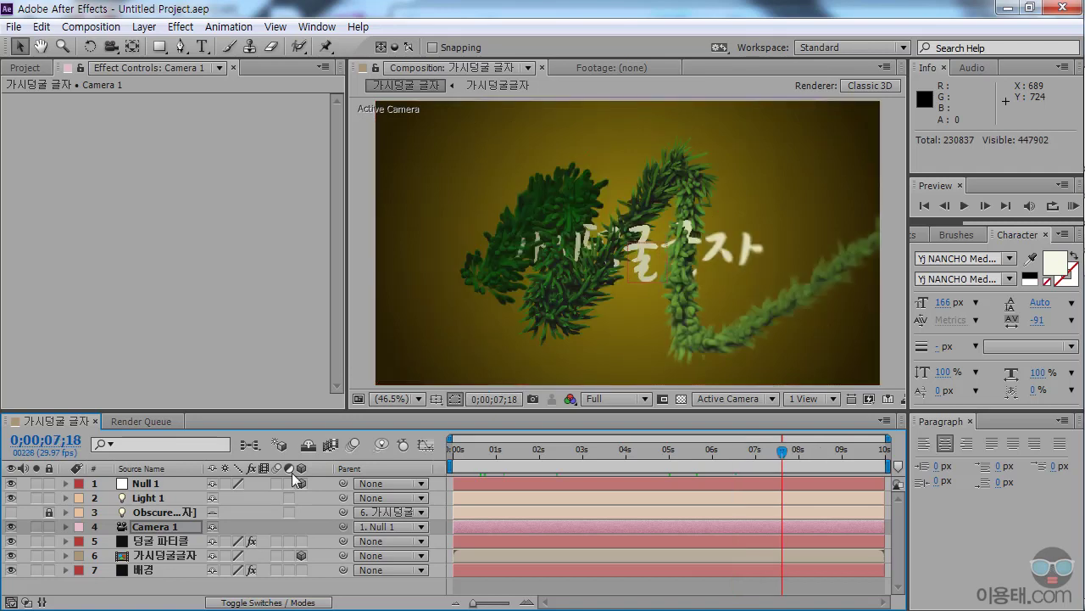
# Select the 덩굴 파티클 layer and expand Opacity over Life in Particular's auxiliary particle settings
pyautogui.click(163, 540)
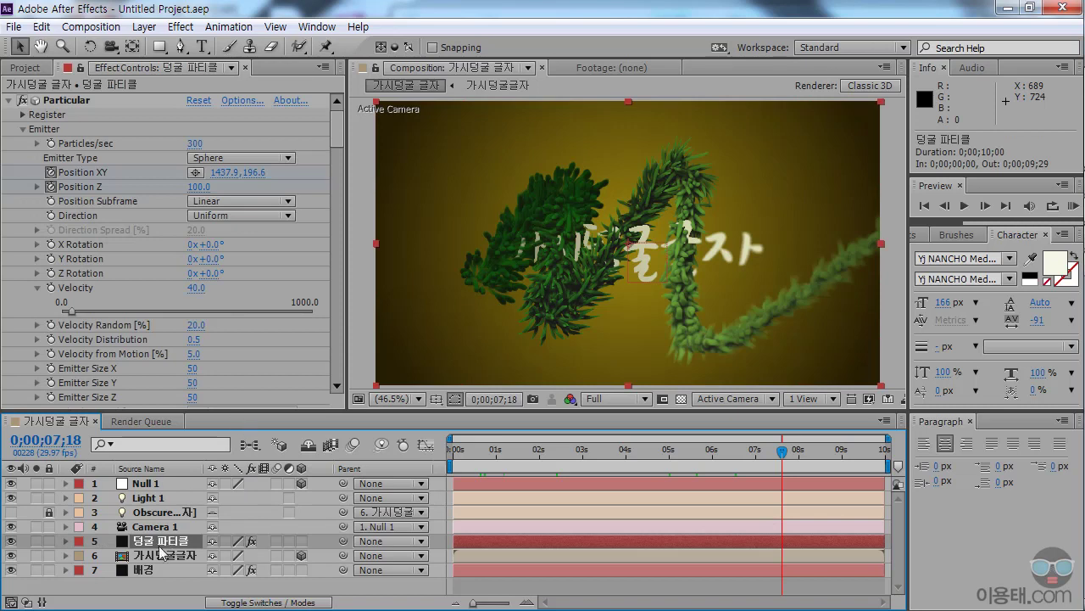
pyautogui.moveTo(338, 132); pyautogui.dragTo(337, 191)
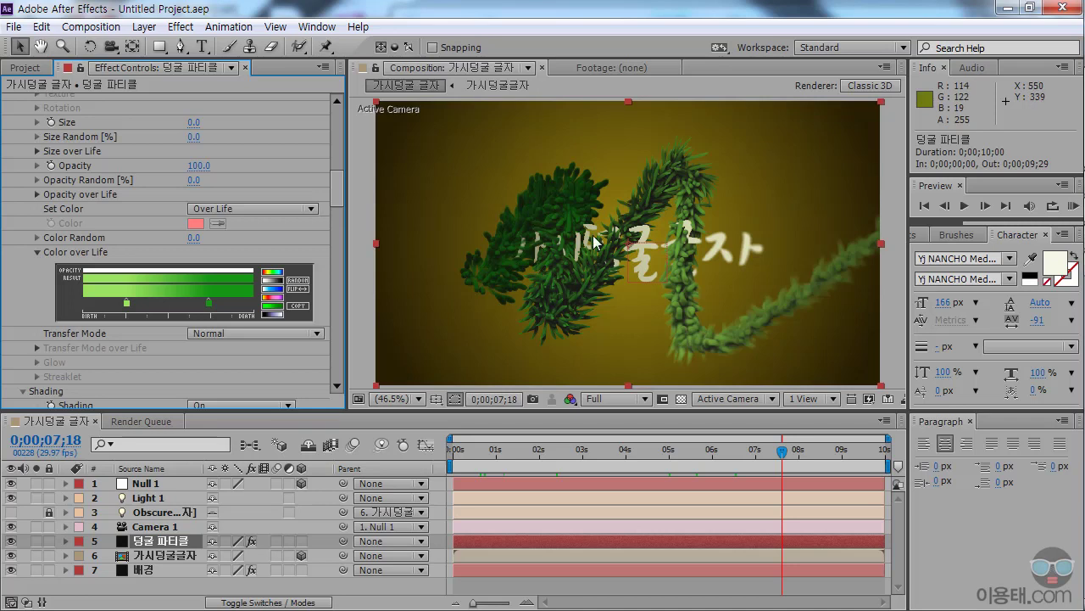
pyautogui.moveTo(337, 190)
pyautogui.mouseDown()
pyautogui.moveTo(337, 205)
pyautogui.moveTo(338, 177)
pyautogui.moveTo(339, 323)
pyautogui.moveTo(327, 318)
pyautogui.mouseUp()
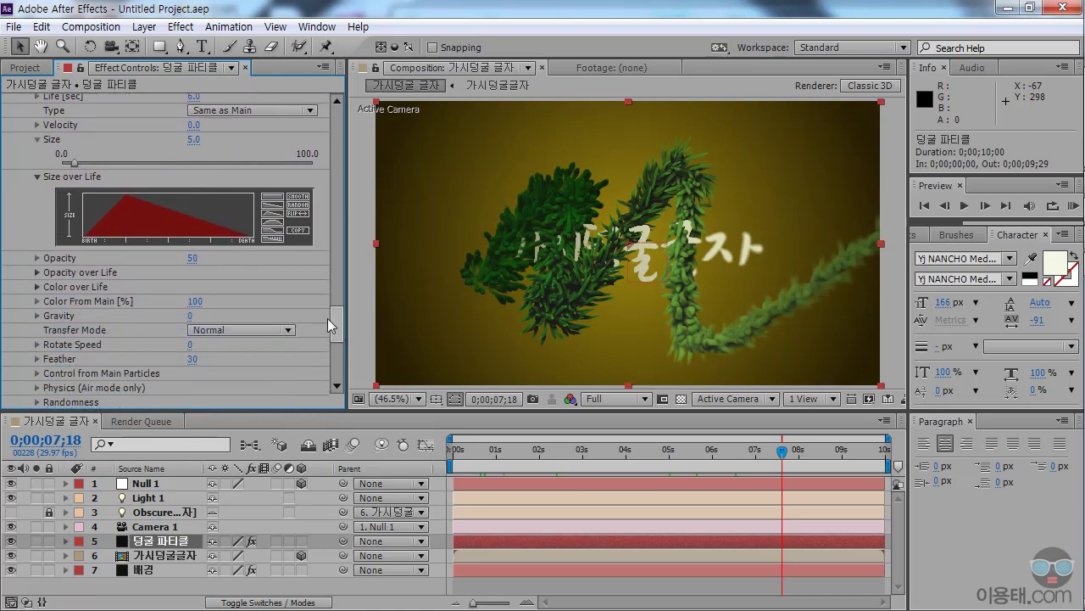
pyautogui.click(36, 272)
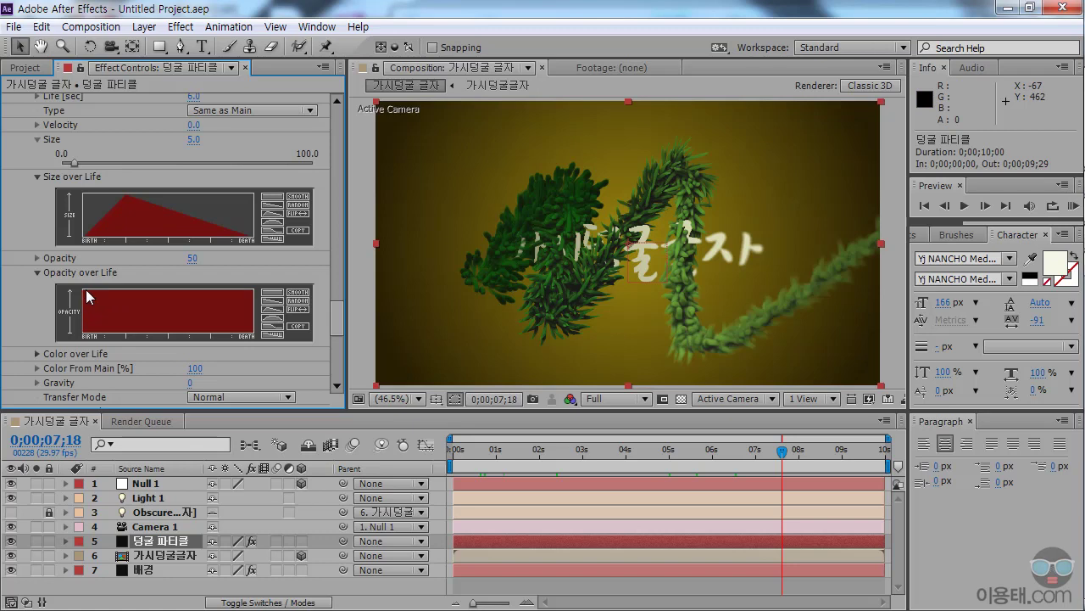
pyautogui.moveTo(88, 293)
pyautogui.mouseDown()
pyautogui.moveTo(108, 318)
pyautogui.moveTo(131, 308)
pyautogui.moveTo(253, 329)
pyautogui.mouseUp()
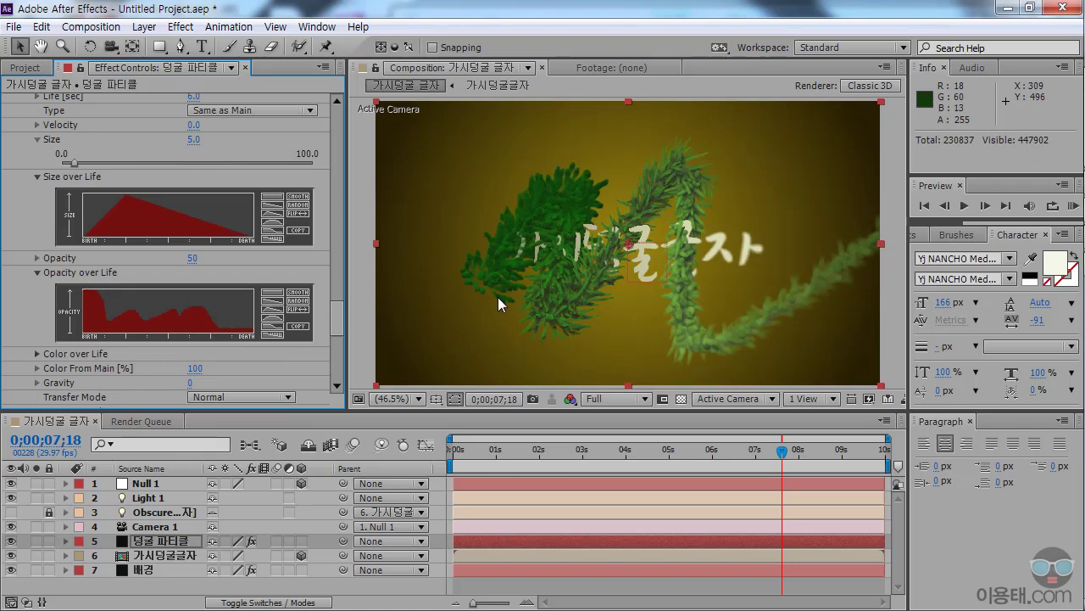
pyautogui.click(271, 292)
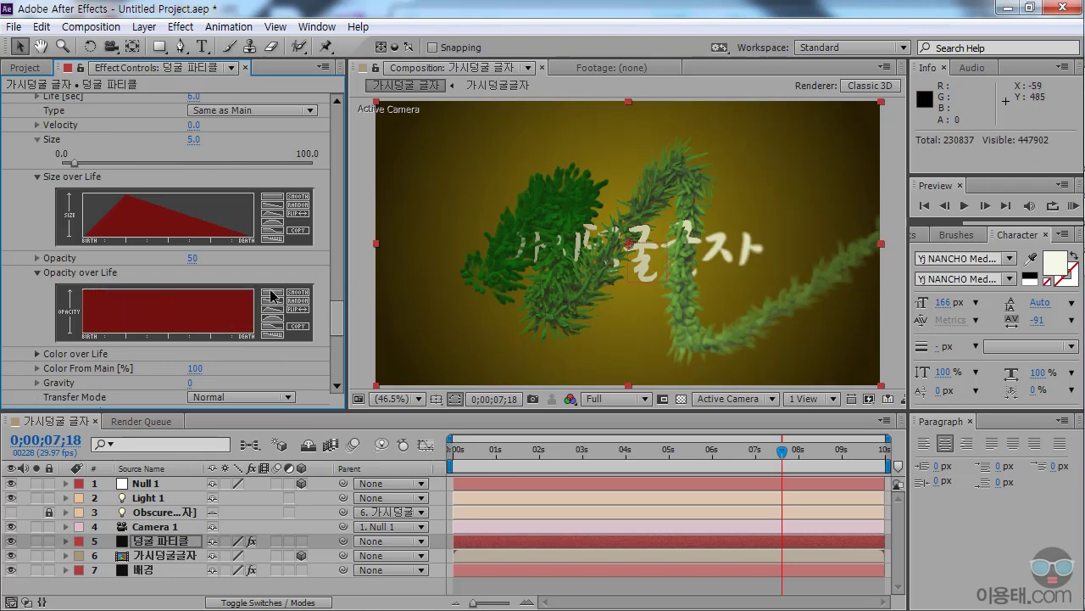
pyautogui.moveTo(88, 292)
pyautogui.mouseDown()
pyautogui.moveTo(188, 304)
pyautogui.moveTo(258, 332)
pyautogui.mouseUp()
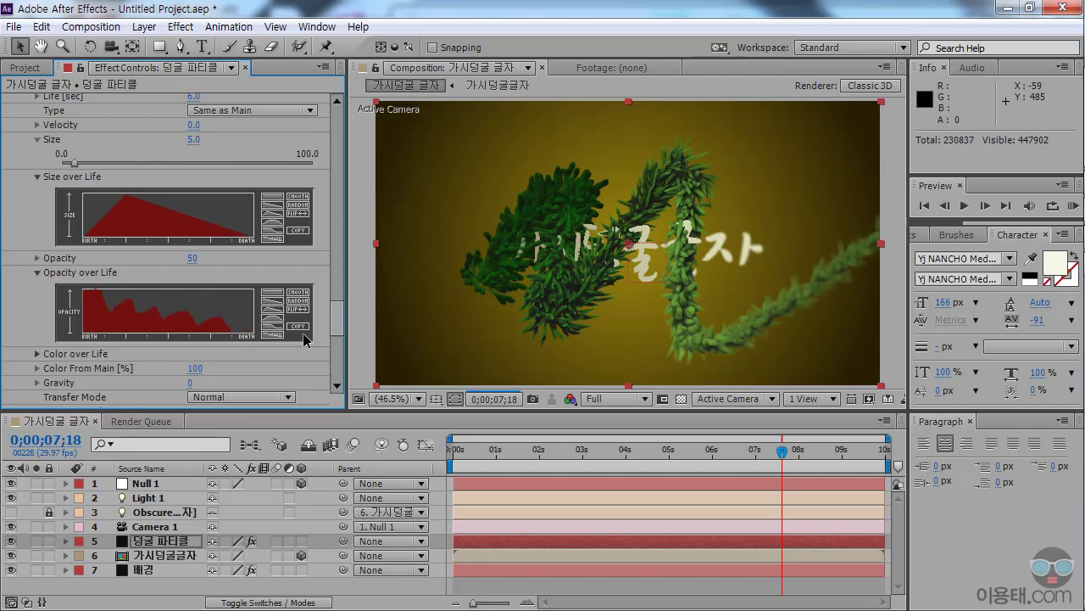
pyautogui.click(271, 296)
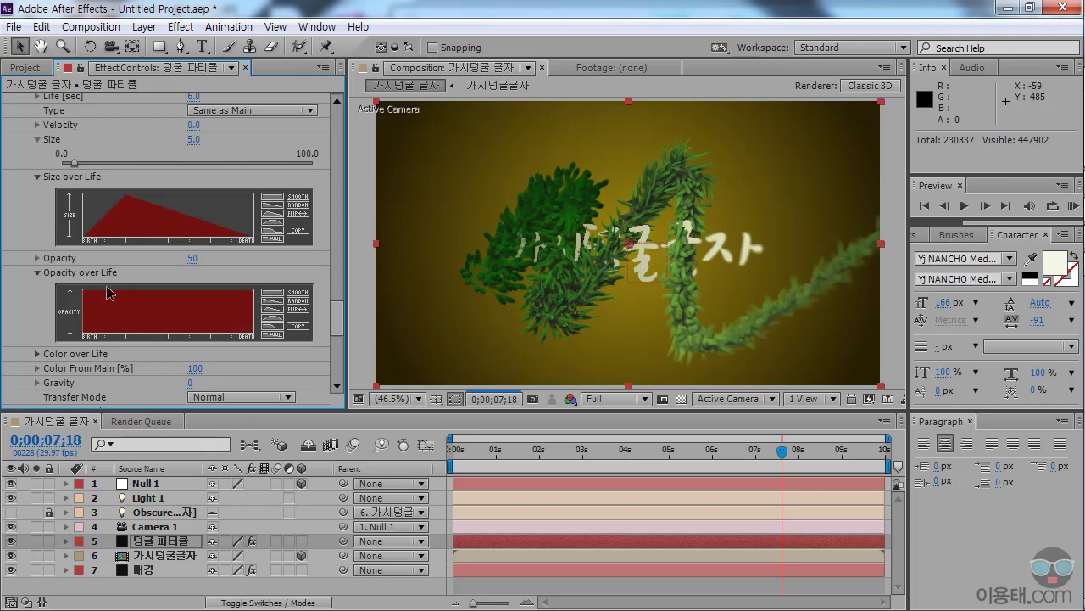
pyautogui.moveTo(103, 293)
pyautogui.mouseDown()
pyautogui.moveTo(123, 312)
pyautogui.moveTo(134, 304)
pyautogui.moveTo(253, 329)
pyautogui.mouseUp()
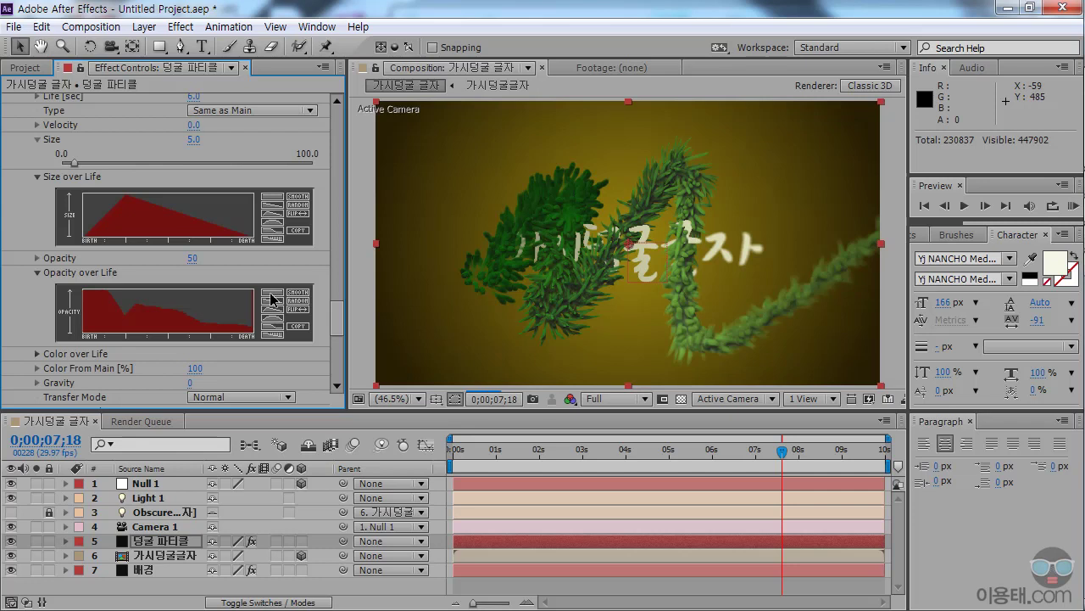
pyautogui.click(272, 296)
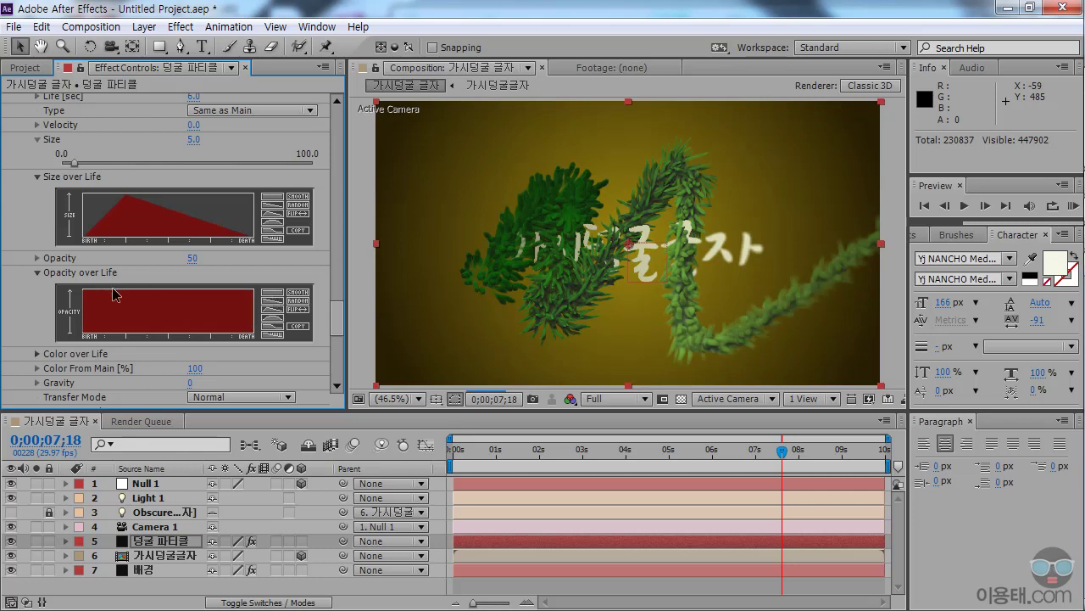
# Draw a wavy auxiliary Opacity over Life curve falling from full at birth to near zero at death, and check the vine at 0;00;05;15
pyautogui.moveTo(112, 295)
pyautogui.mouseDown()
pyautogui.moveTo(139, 311)
pyautogui.moveTo(155, 301)
pyautogui.moveTo(169, 315)
pyautogui.moveTo(188, 306)
pyautogui.moveTo(254, 329)
pyautogui.mouseUp()
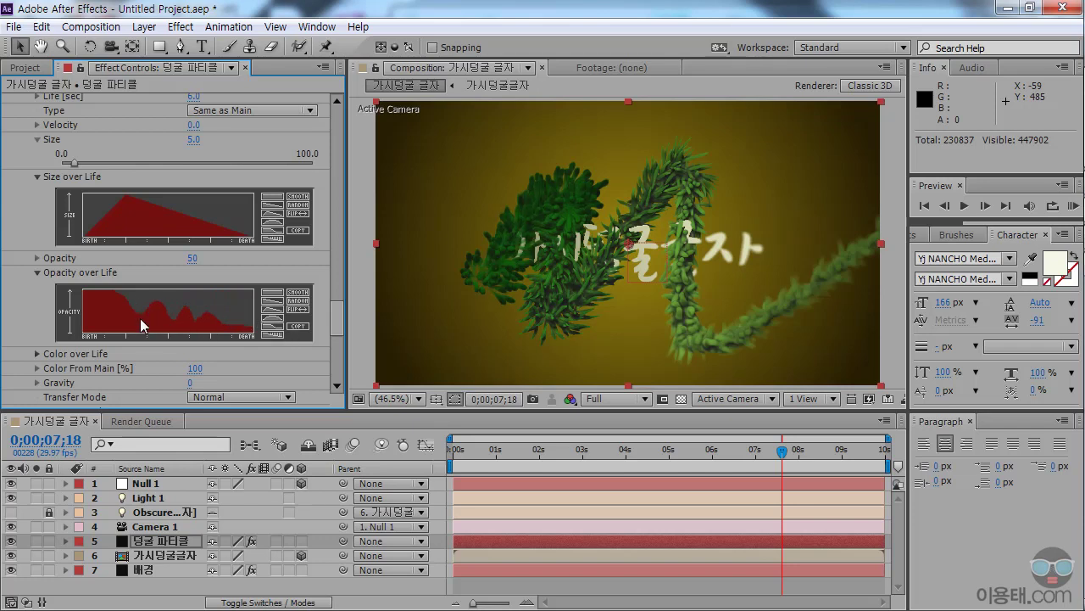
pyautogui.moveTo(153, 314); pyautogui.dragTo(243, 326)
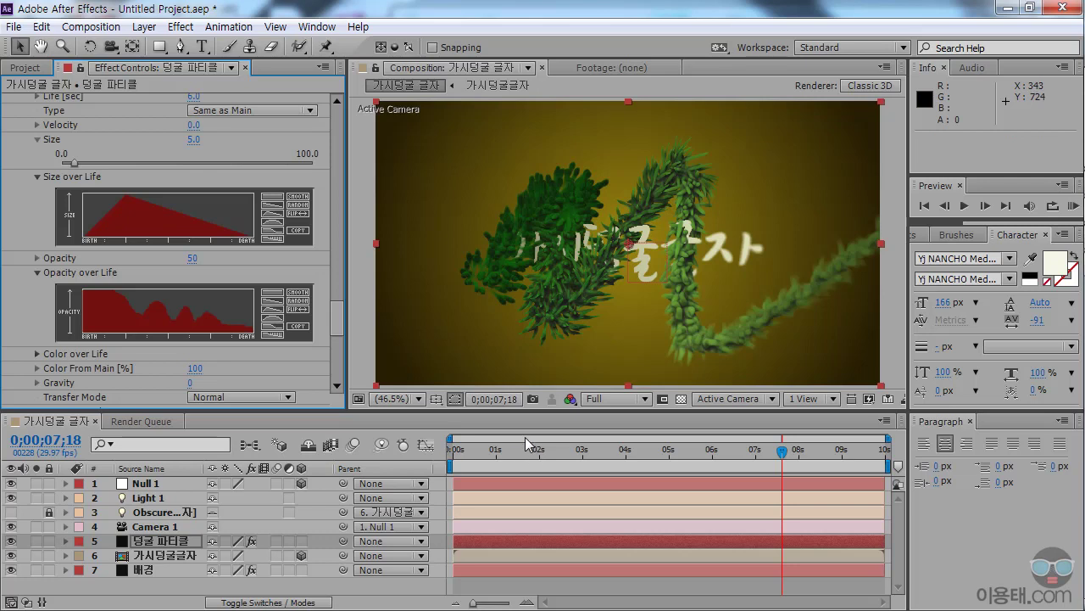
pyautogui.click(644, 448)
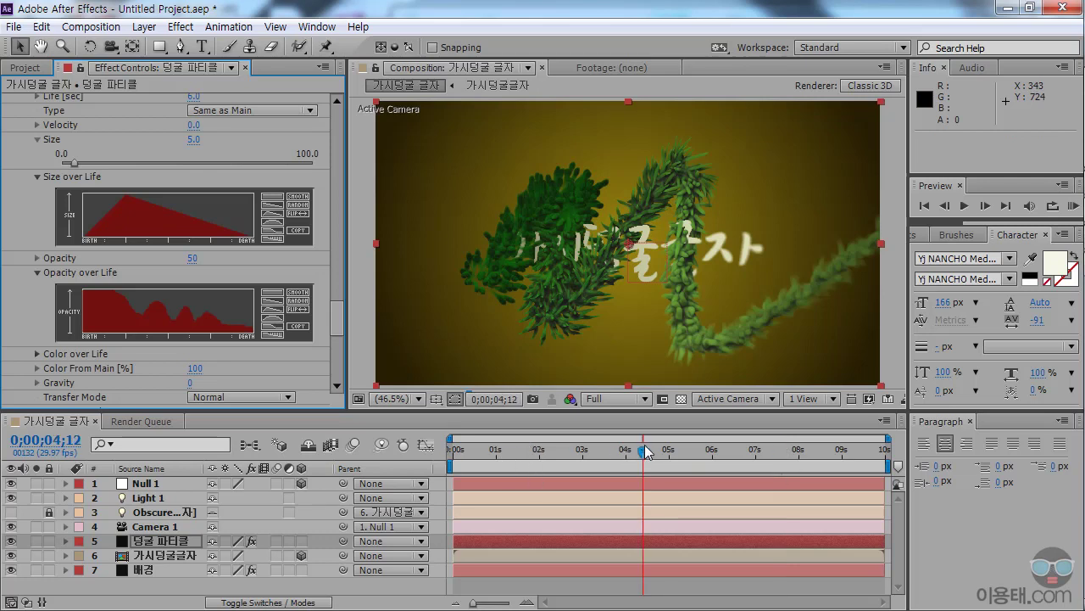
pyautogui.moveTo(644, 450); pyautogui.dragTo(692, 452)
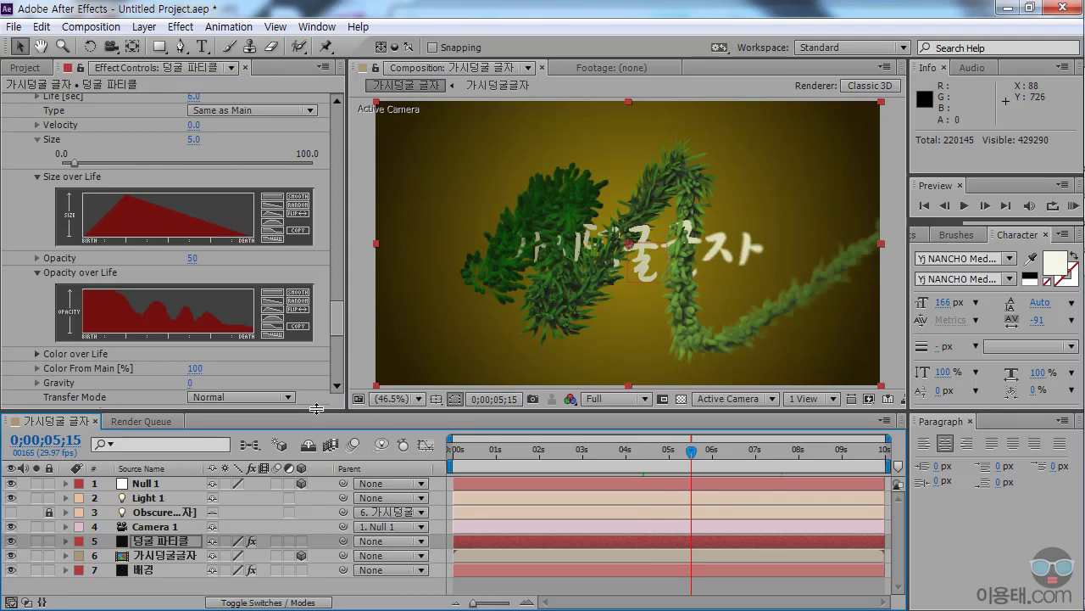
# Set the font size of the text inside the 가시덩굴글자 precomposition to 190 px and return to the main composition
pyautogui.click(129, 558)
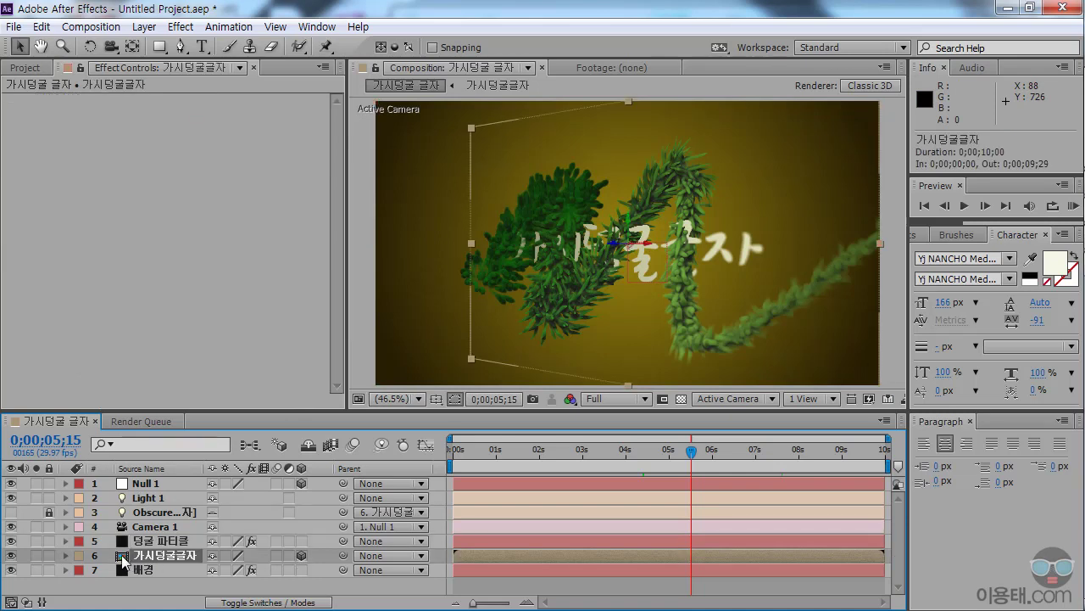
pyautogui.doubleClick(123, 559)
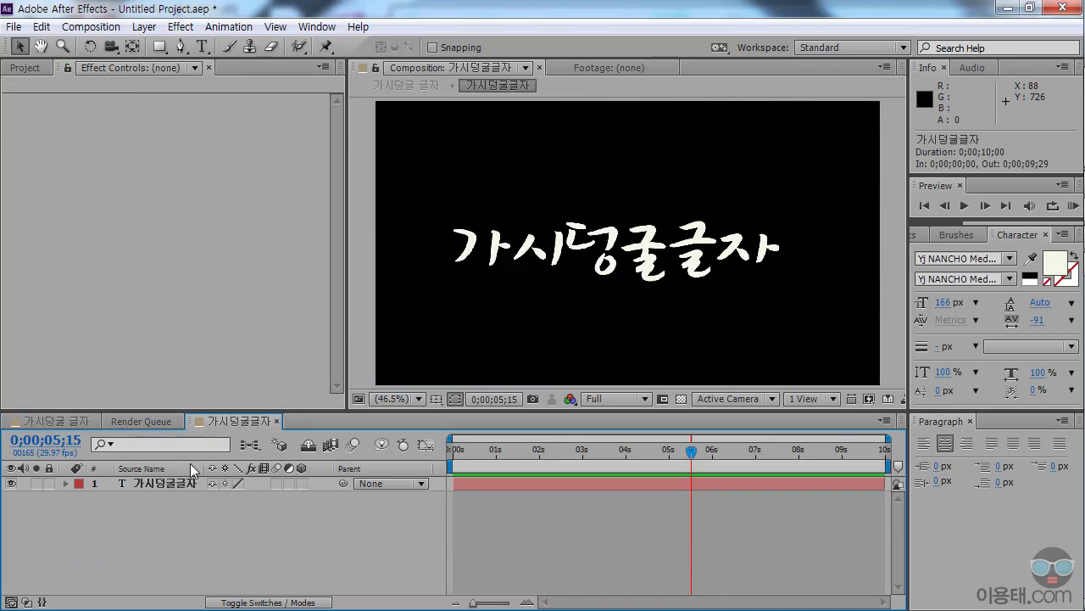
pyautogui.click(153, 485)
pyautogui.moveTo(945, 307); pyautogui.dragTo(965, 304)
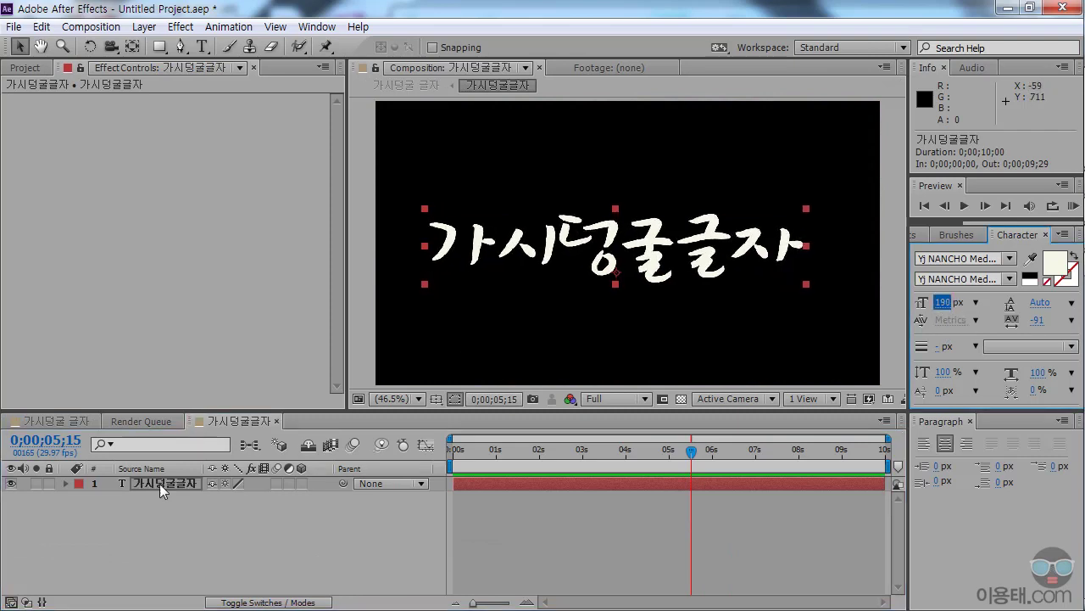
pyautogui.click(69, 424)
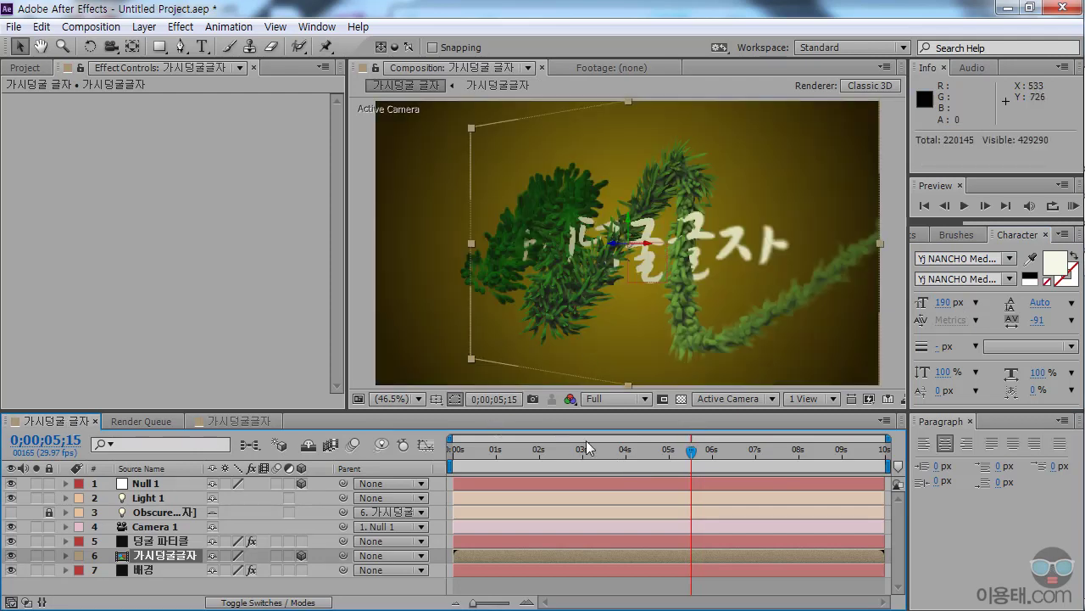
# Check the vine against the enlarged text at several times between about 2 seconds and 0;00;06;14
pyautogui.moveTo(529, 454); pyautogui.dragTo(576, 458)
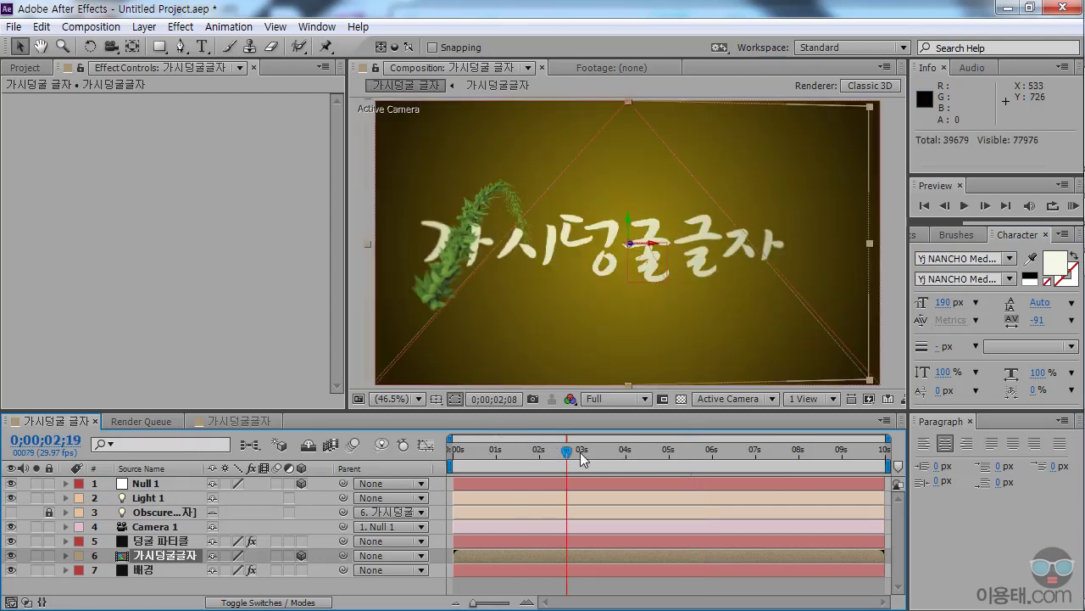
pyautogui.click(643, 458)
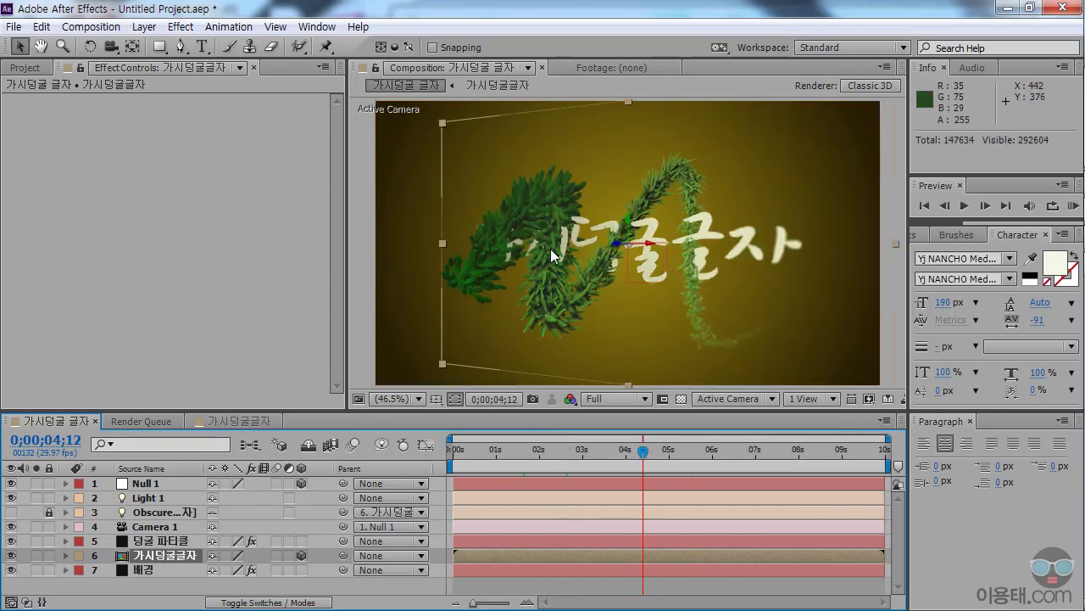
pyautogui.click(685, 454)
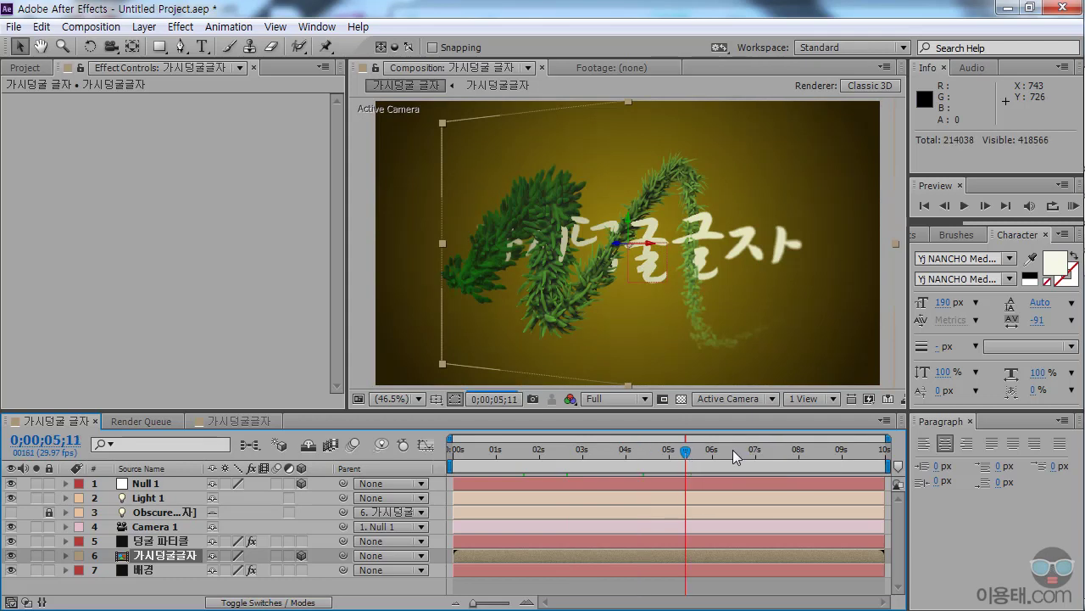
pyautogui.click(734, 457)
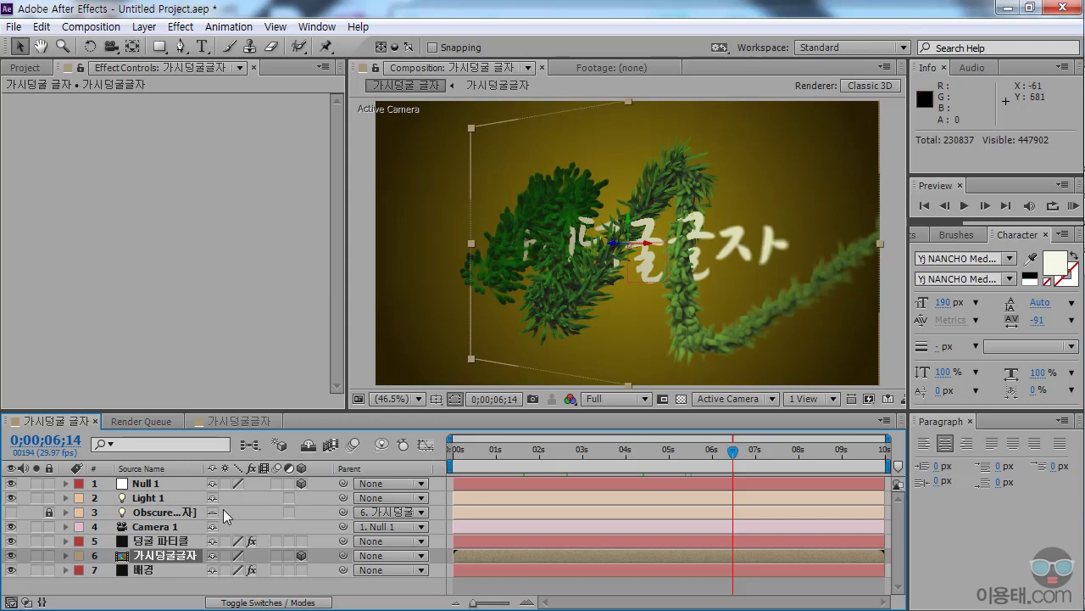
# Select the 덩굴 파티클 layer and review the available Particle Type options in Particular's main particle settings, keeping Sphere
pyautogui.click(166, 541)
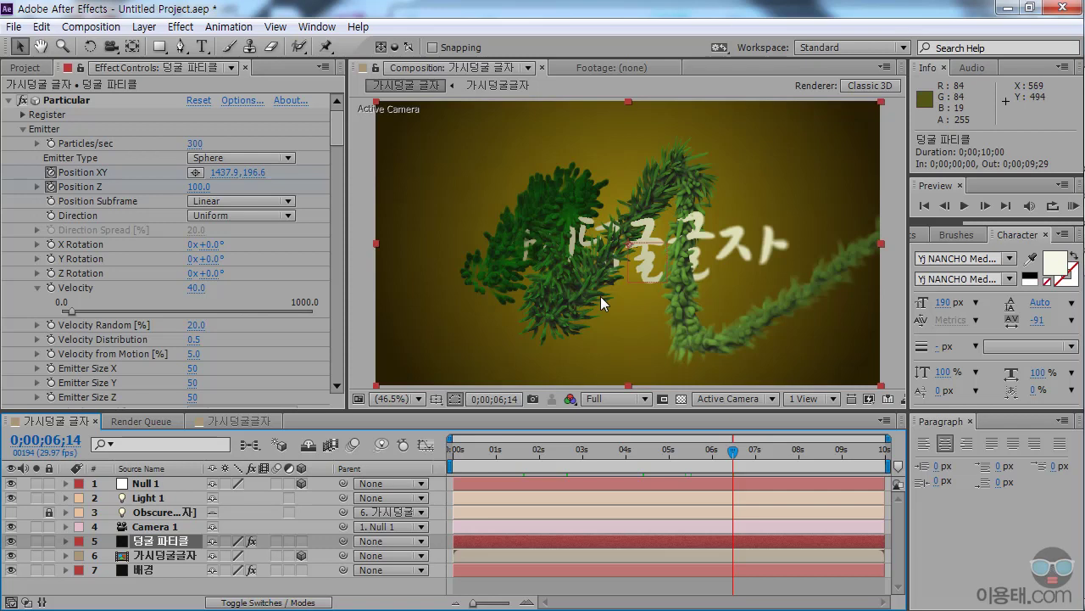
pyautogui.moveTo(336, 127); pyautogui.dragTo(337, 146)
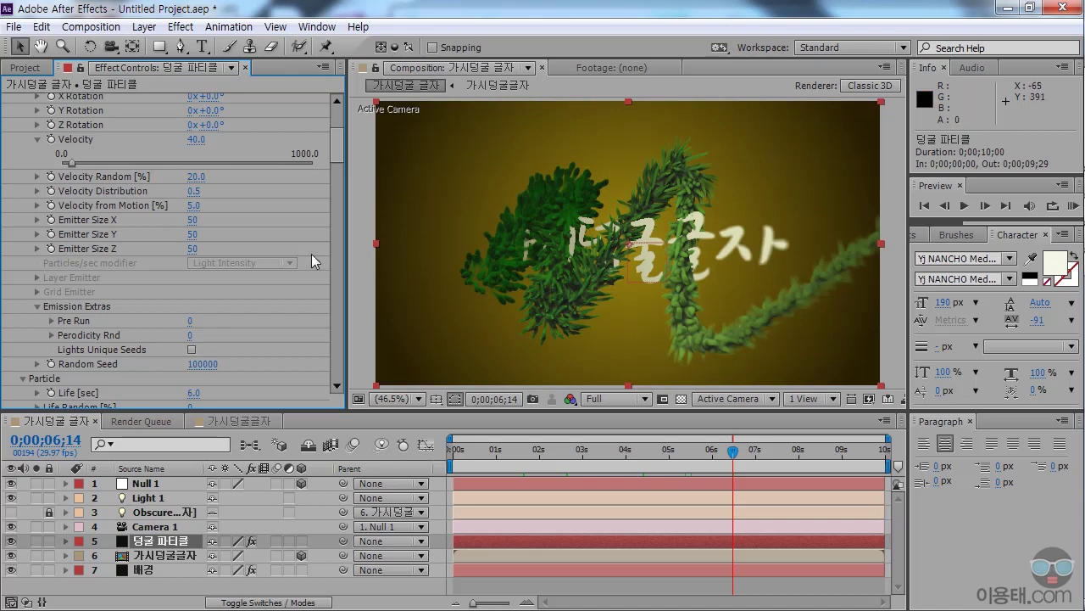
pyautogui.scroll(-6, 337, 151)
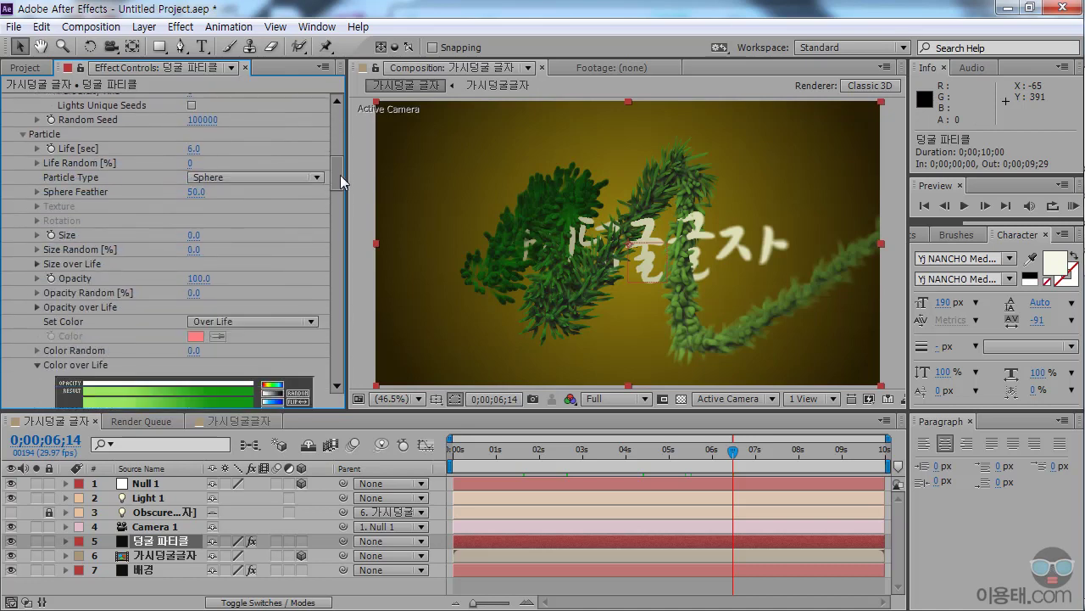
pyautogui.click(222, 169)
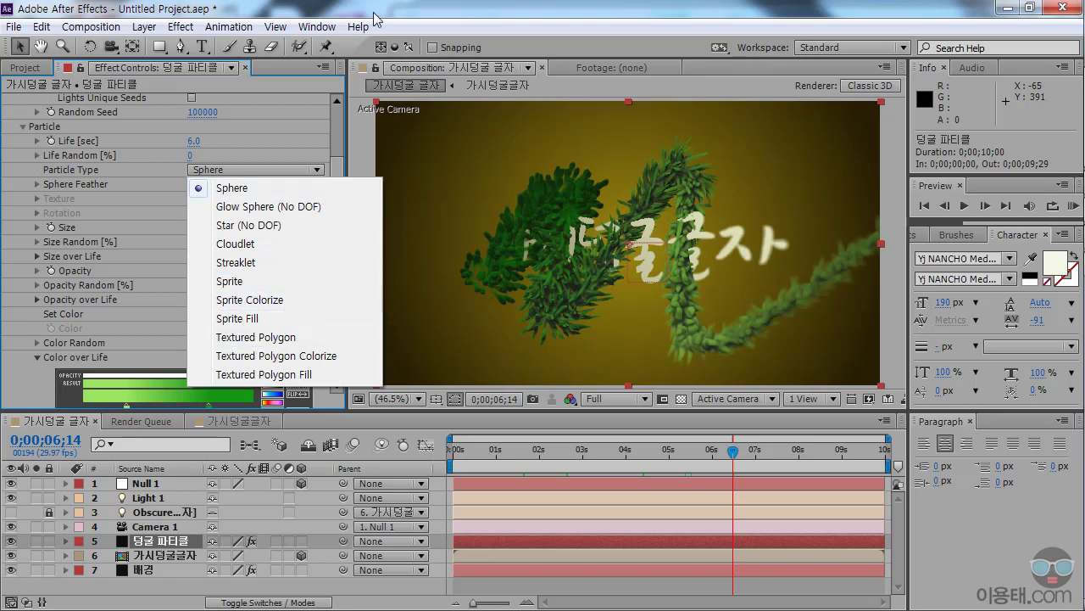
pyautogui.click(401, 12)
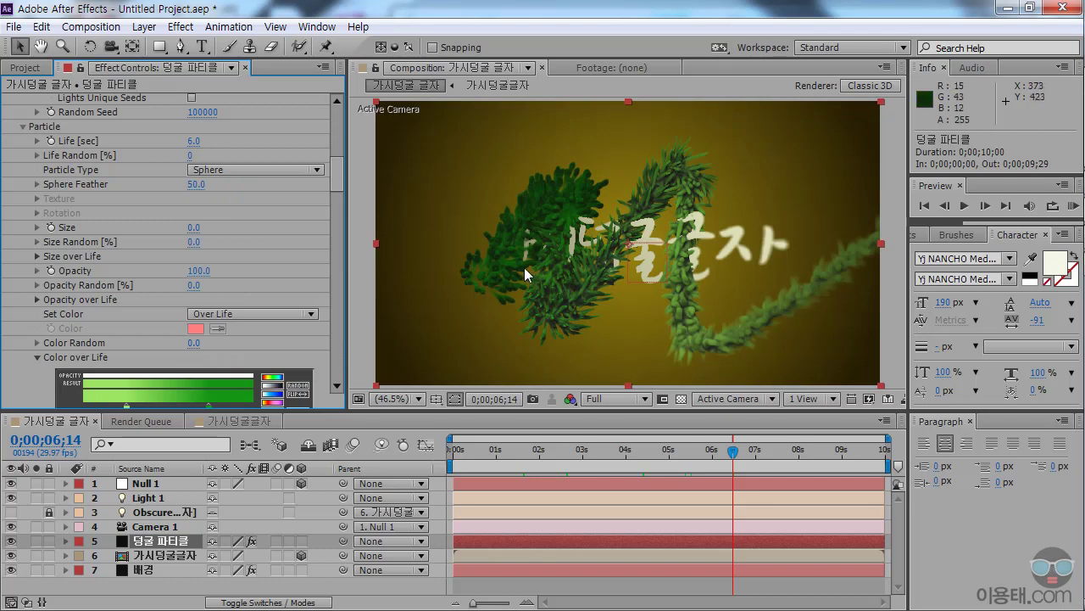